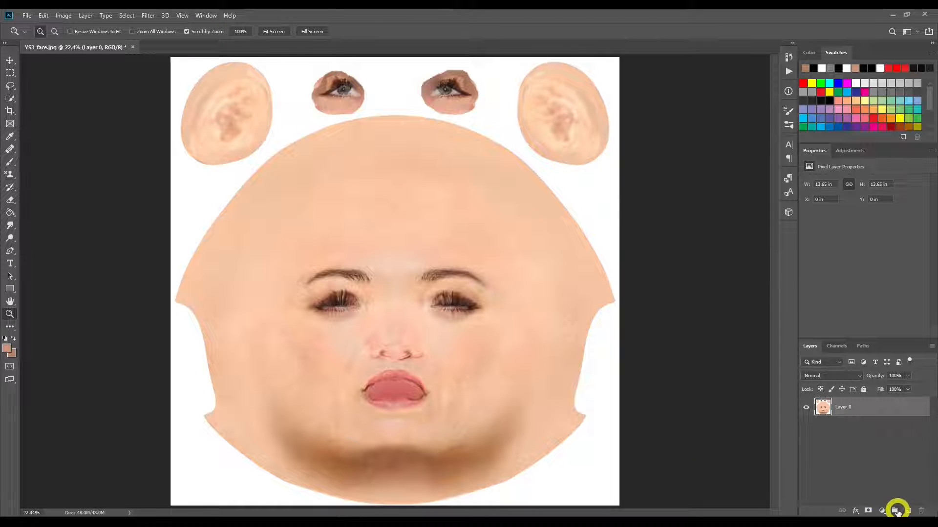
Step: Create a layer group above Layer 0 and name it "fix chin mark"
left_click(895, 510)
double_click(845, 403)
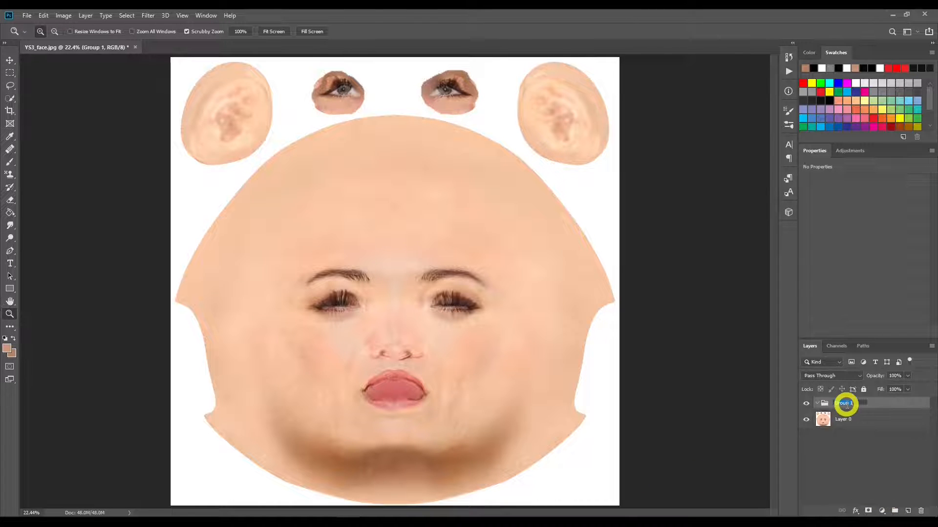
key("BackSpace")
type("fix chin mark")
key("Return")
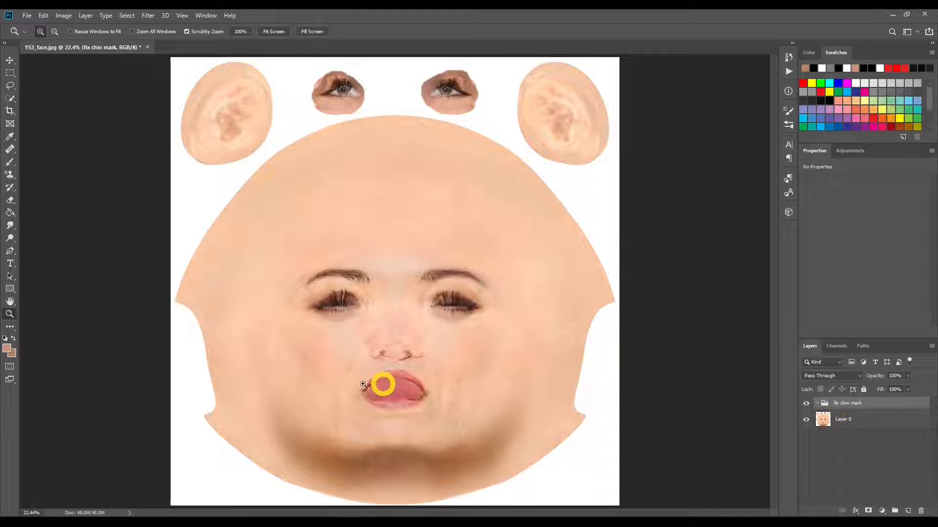
Step: Place the "ai face diffuse" image from the G8 Base folder's "ai" subfolder into the face texture document at its default size
left_click(59, 524)
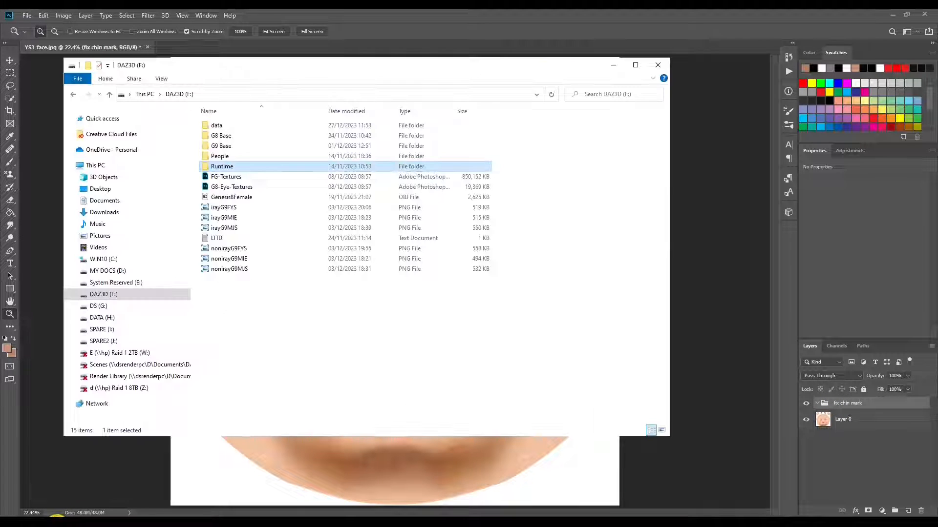
double_click(229, 135)
left_click(218, 127)
double_click(218, 128)
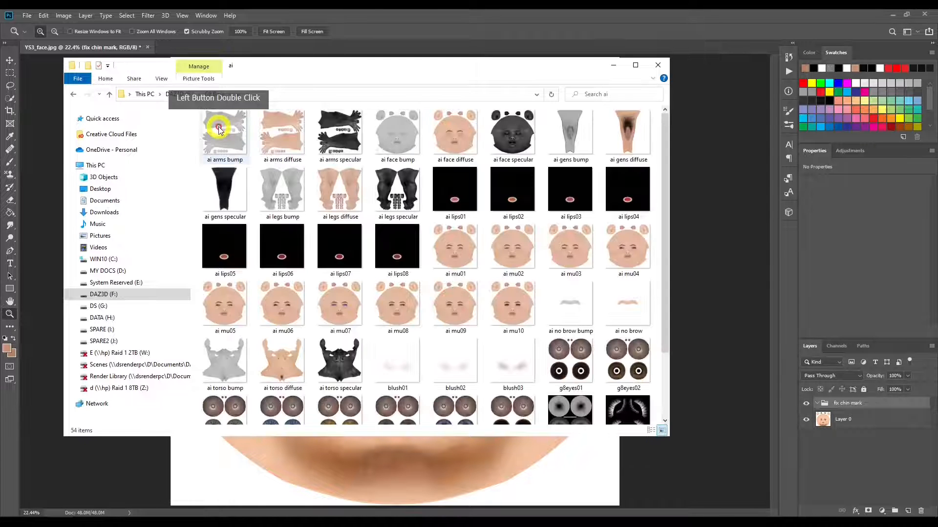
left_click(459, 142)
left_click_drag(459, 142, 734, 243)
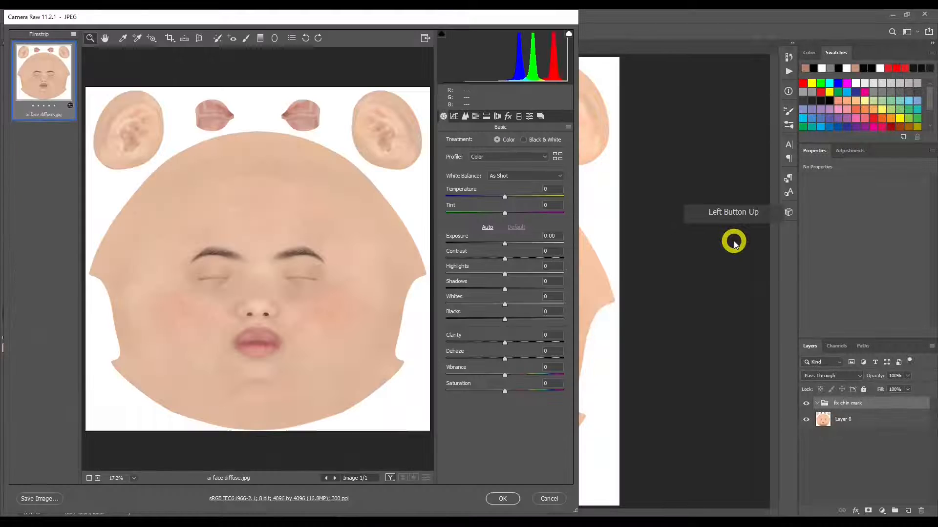
left_click(503, 498)
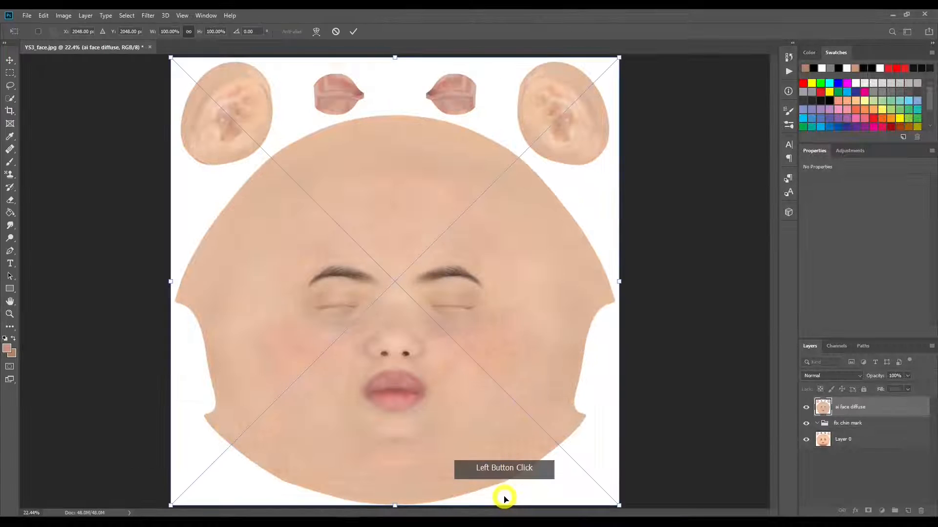
left_click(350, 33)
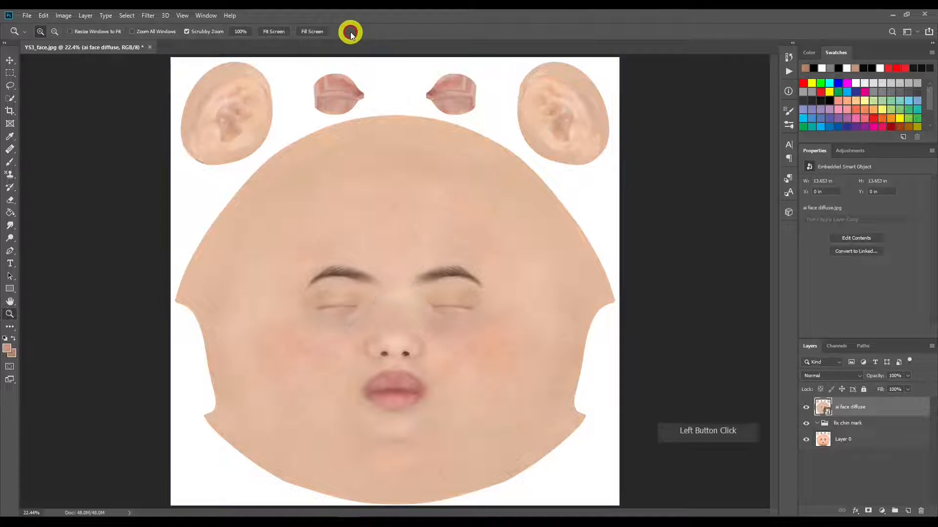
Step: Move the ai face diffuse layer into the fix chin mark group and give it a black, hide-all layer mask
left_click(850, 408)
left_click_drag(852, 407, 854, 426)
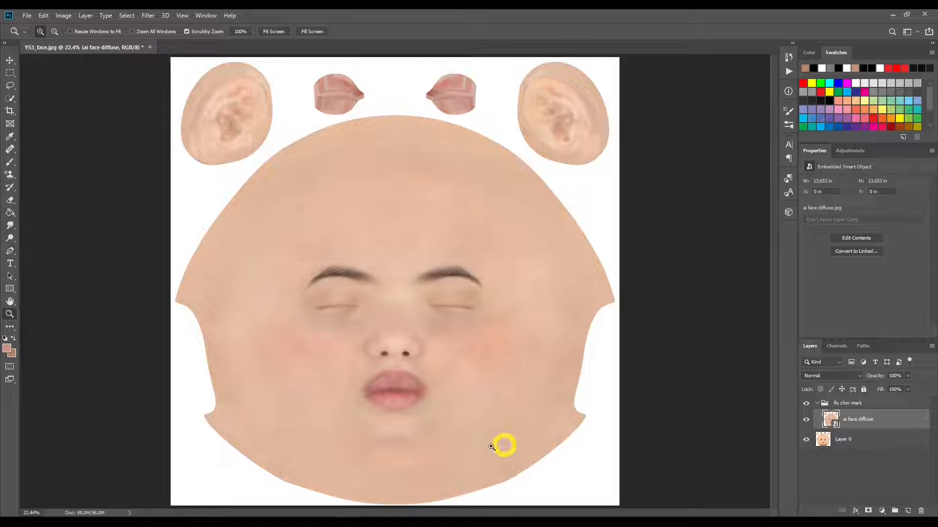
key("alt")
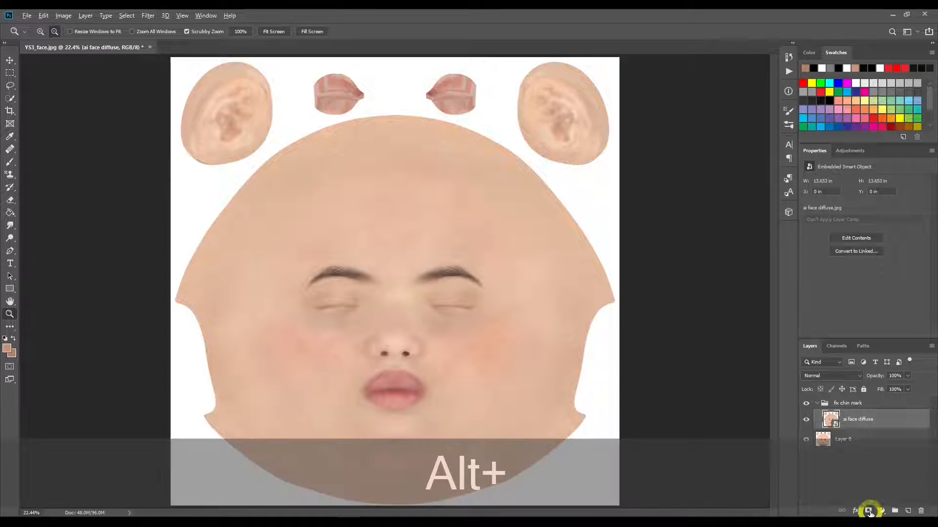
left_click(869, 512, "alt")
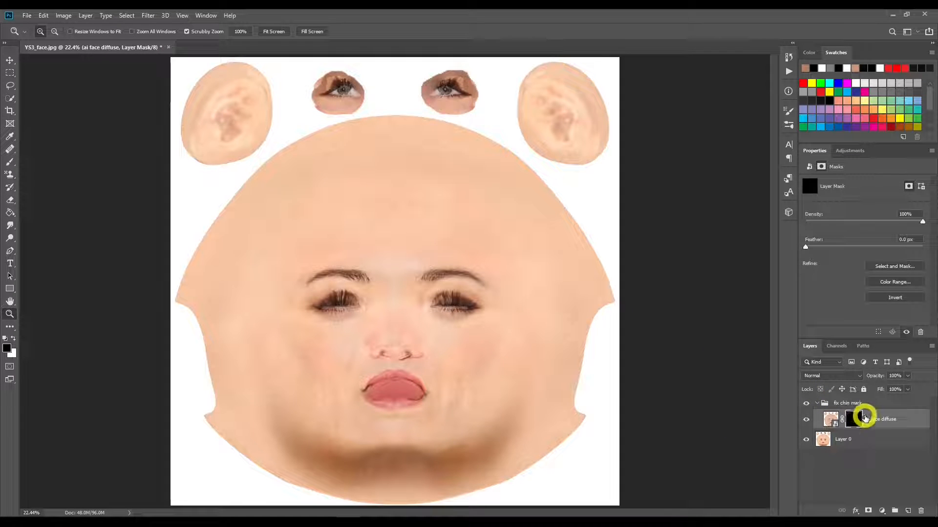
left_click(856, 421)
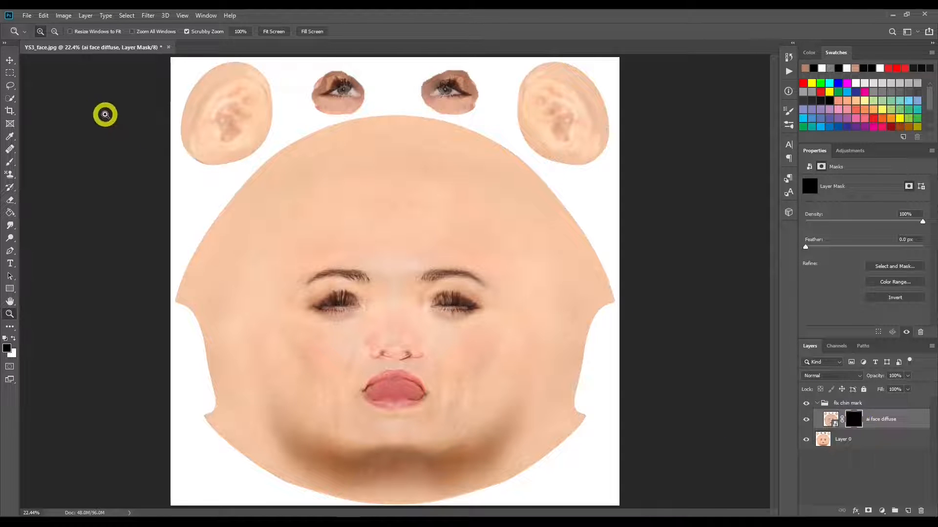
Step: Set up the Brush tool with vertical paint symmetry along the centre line of the face
left_click(10, 164)
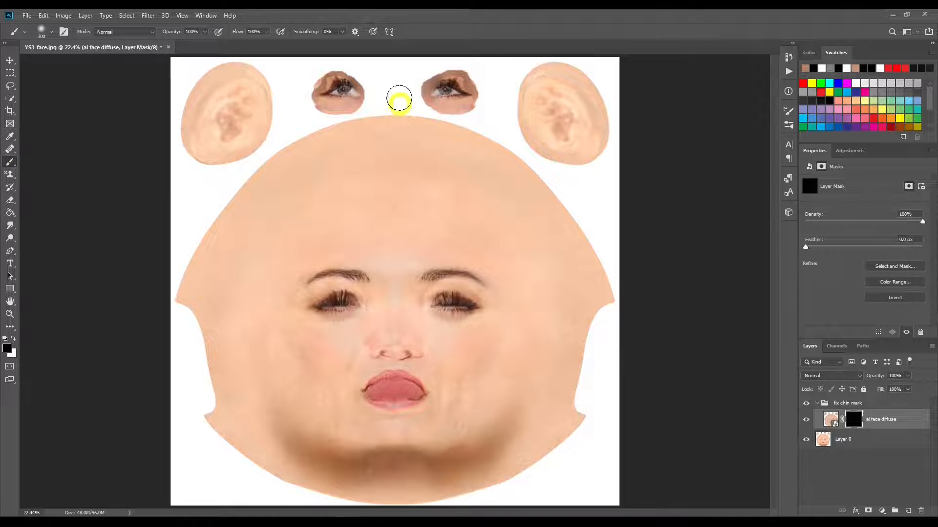
left_click(389, 32)
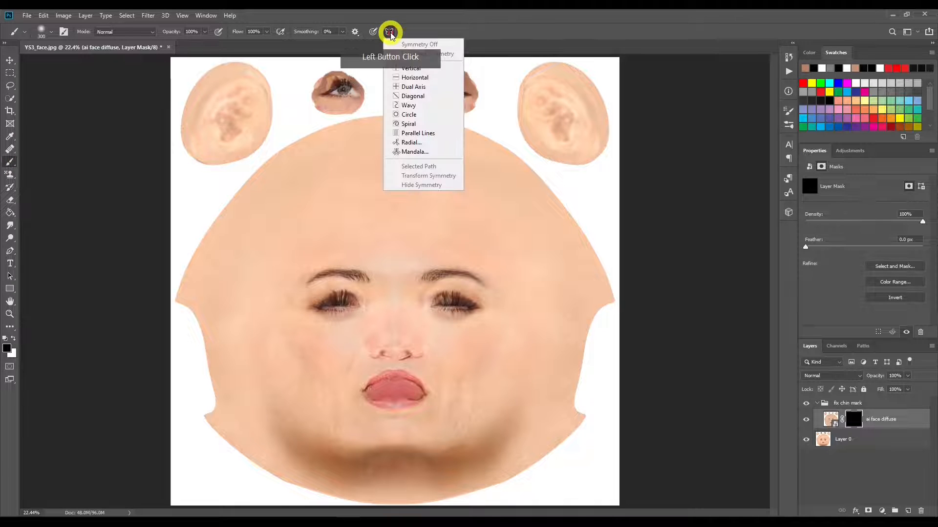
left_click(406, 68)
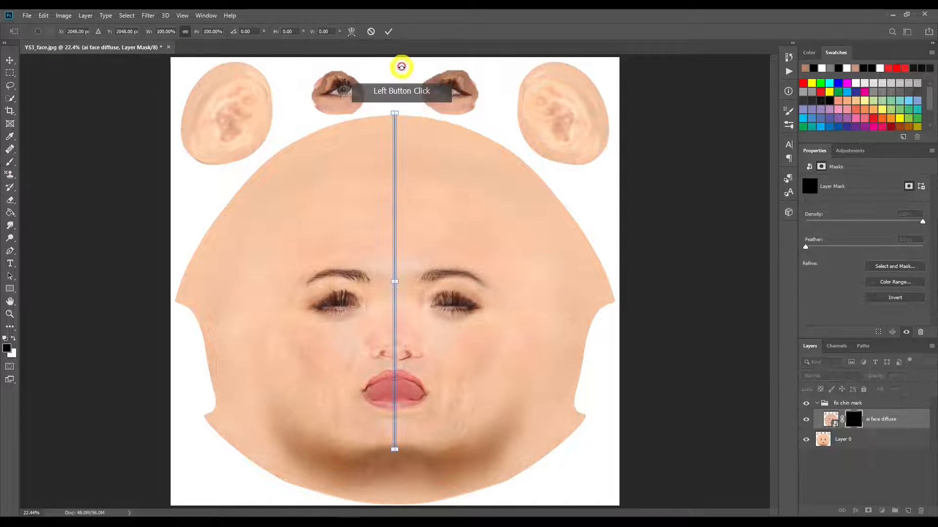
left_click(389, 32)
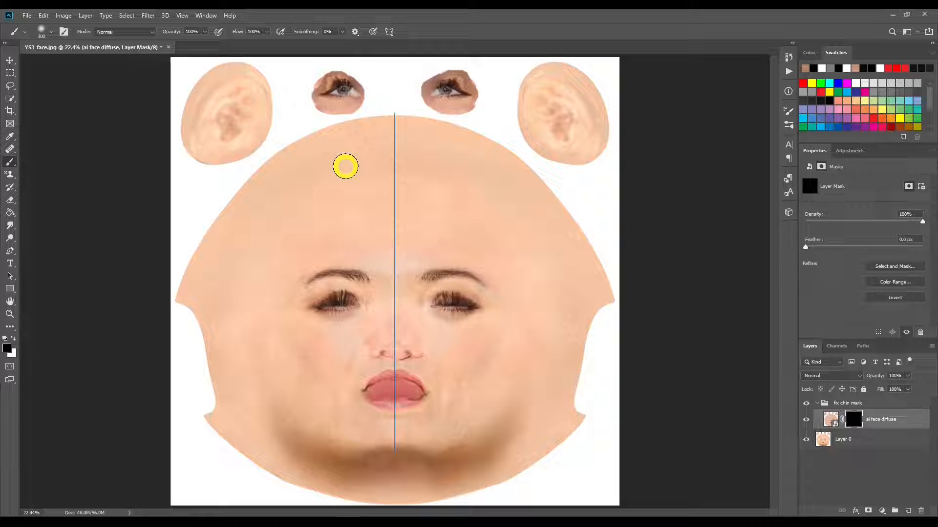
Step: Paint white on the layer mask over the dark chin shadow with a 300 px Soft Round brush at 0% hardness
key("x")
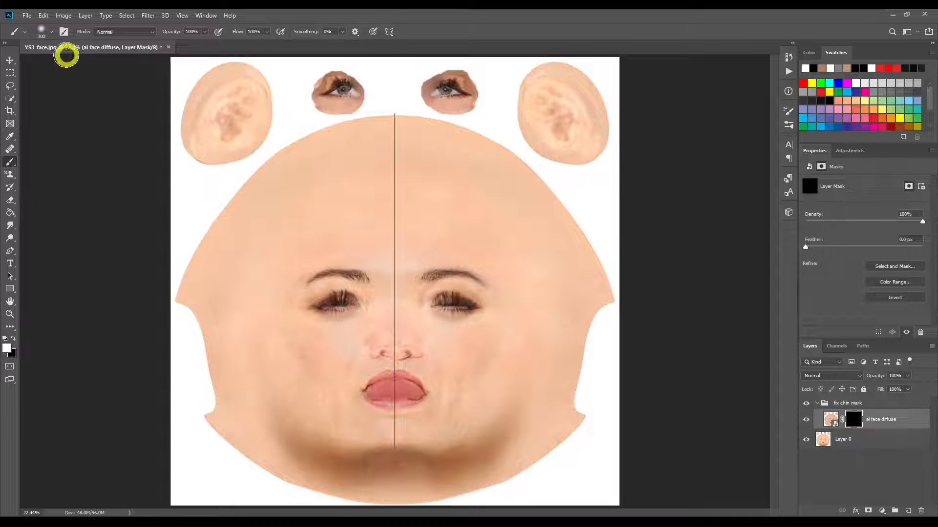
left_click(51, 35)
left_click(40, 132)
left_click(149, 125)
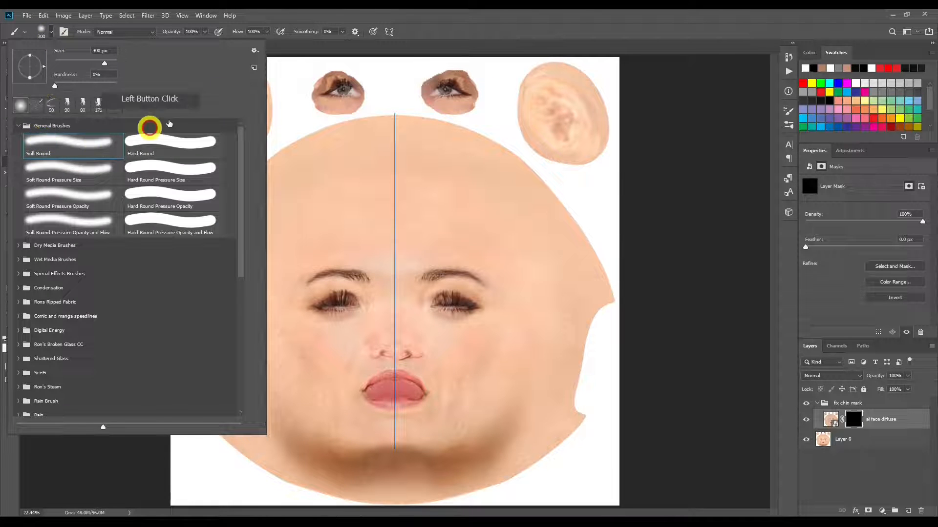
left_click(370, 19)
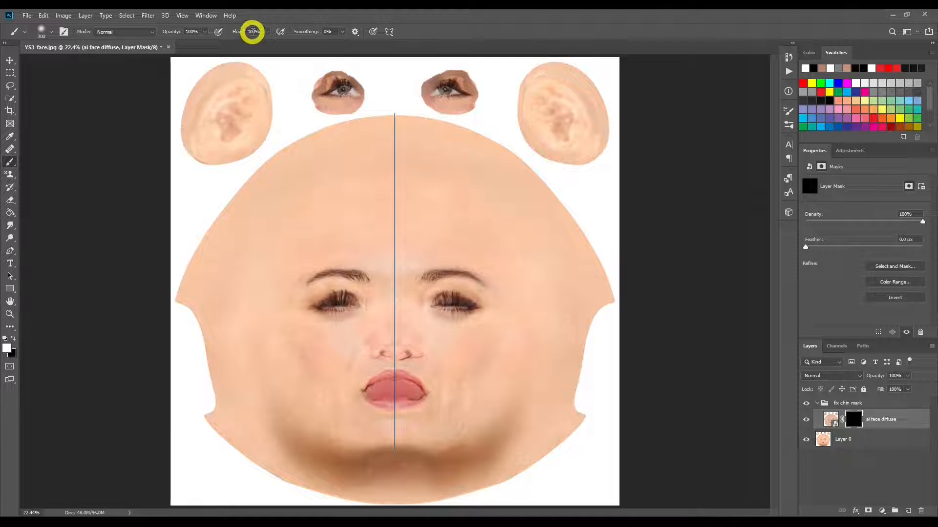
mouse_move(302, 450)
left_mouse_down()
mouse_move(418, 452)
mouse_move(285, 427)
mouse_move(293, 455)
mouse_move(404, 473)
mouse_move(343, 475)
mouse_move(280, 439)
mouse_move(274, 414)
mouse_move(318, 429)
left_mouse_up()
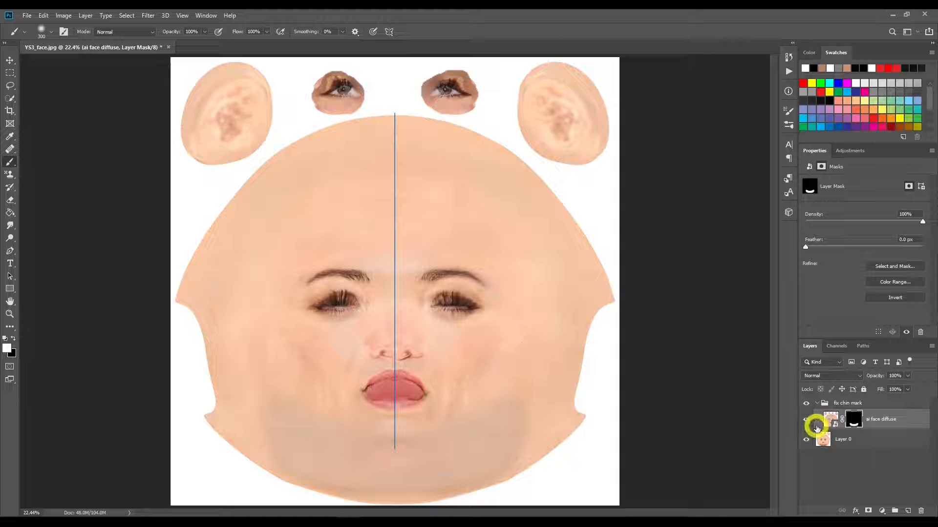
Step: Add Hue/Saturation and Levels adjustment layers above ai face diffuse, with Hue/Saturation on top
left_click(880, 511)
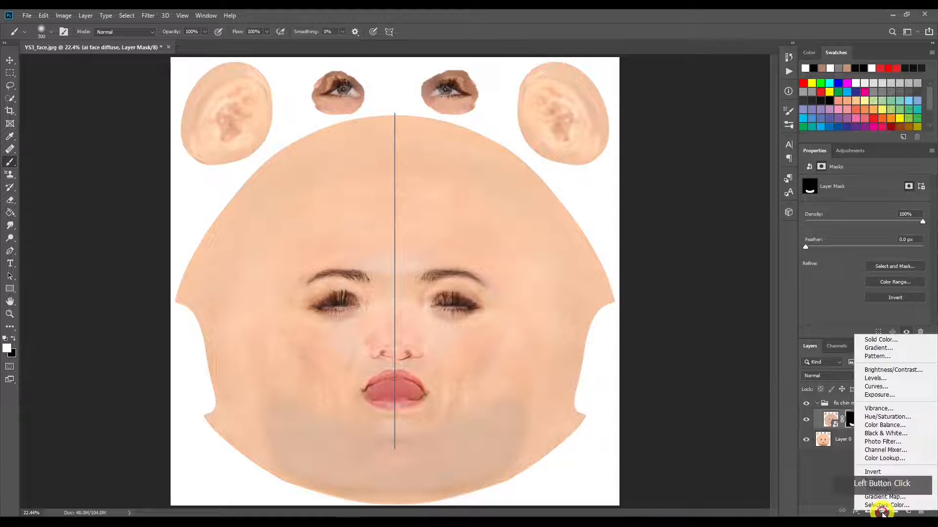
left_click(897, 418)
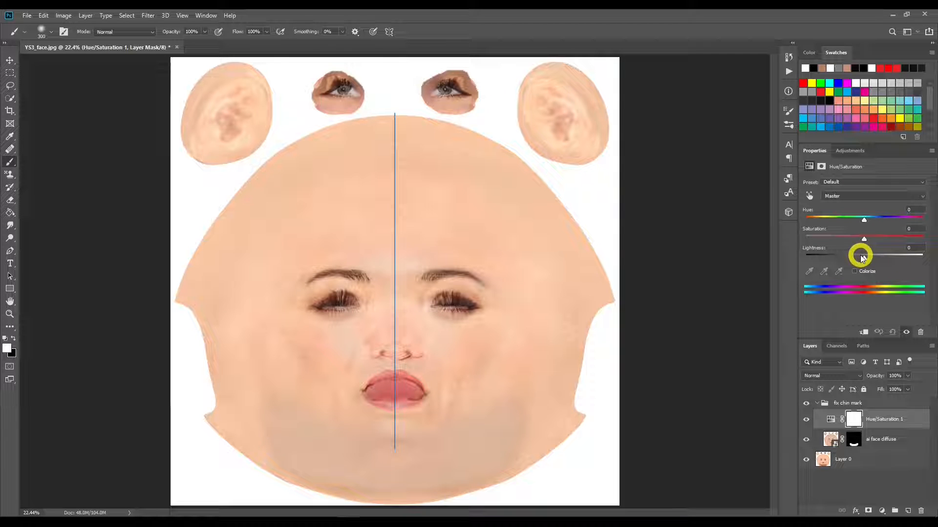
left_click(882, 510)
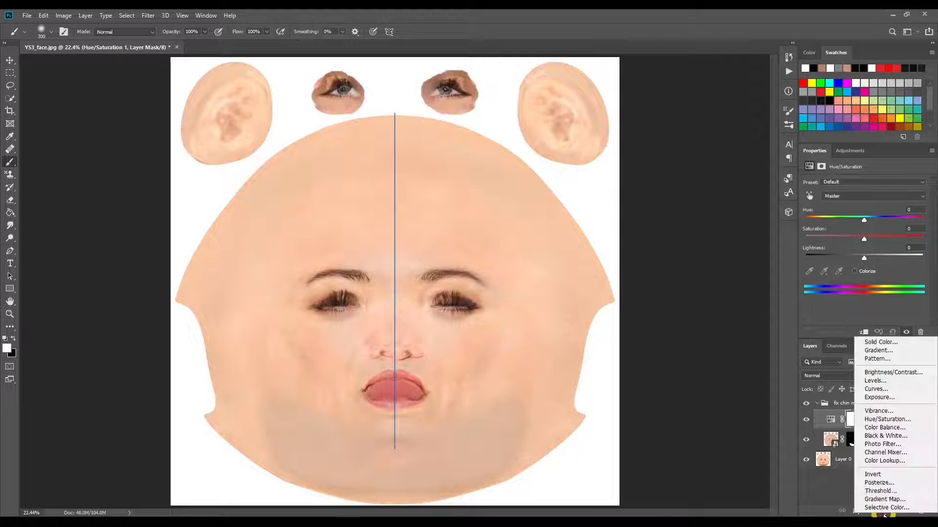
left_click(904, 380)
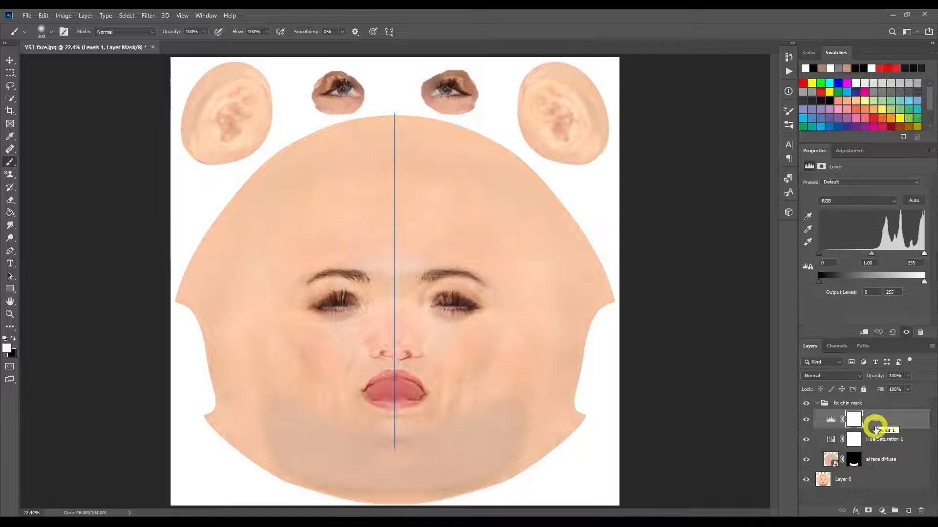
left_click_drag(871, 437, 870, 409)
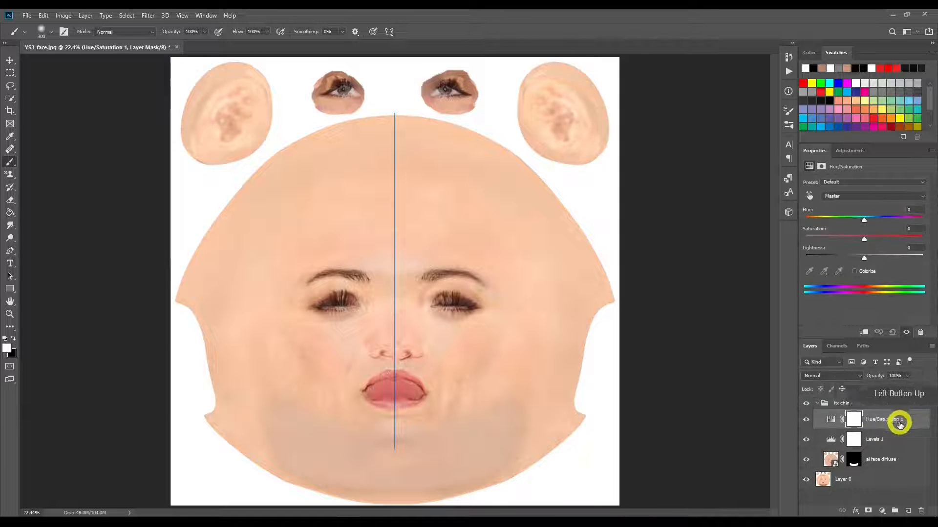
Step: Clip both the Hue/Saturation and Levels adjustments to the ai face diffuse layer
left_click(862, 332)
left_click(830, 439)
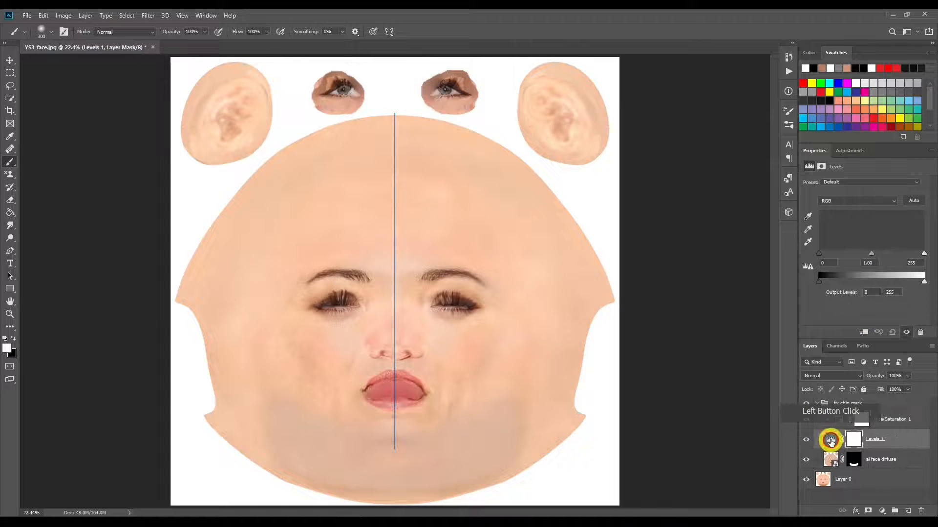
left_click(862, 332)
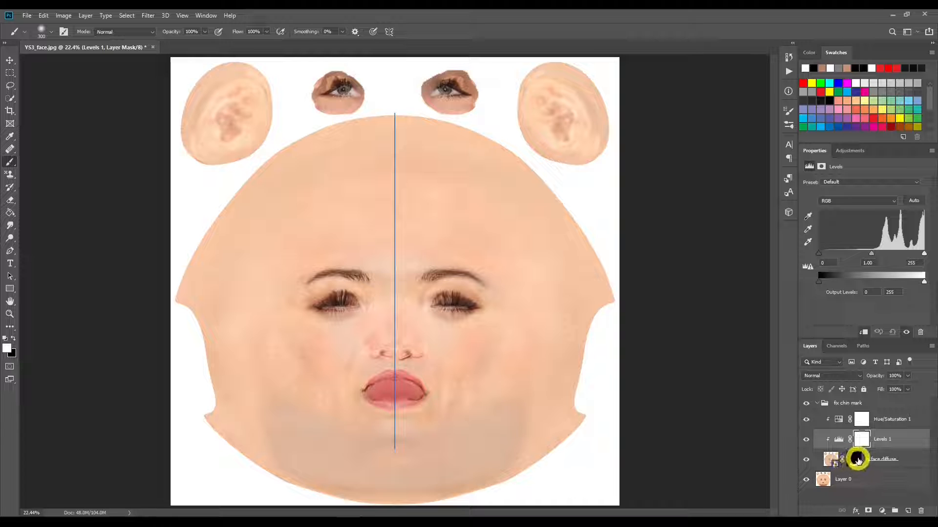
Step: Raise the Hue/Saturation adjustment's saturation to +23
left_click(838, 419)
left_click(864, 239)
mouse_move(865, 239)
left_mouse_down()
mouse_move(889, 239)
mouse_move(877, 238)
left_mouse_up()
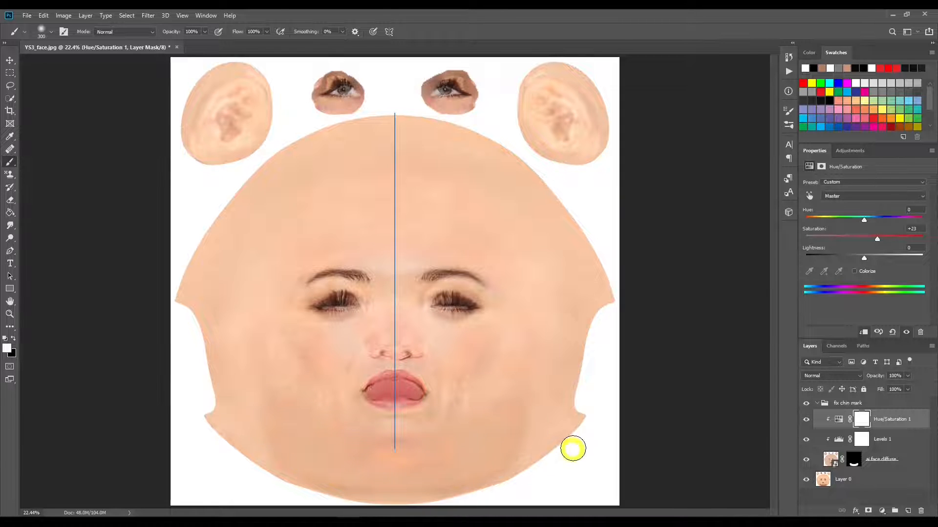
Step: Set the Levels adjustment's input levels to 14 for shadows, 1.08 for midtones and 249 for highlights
left_click(838, 440)
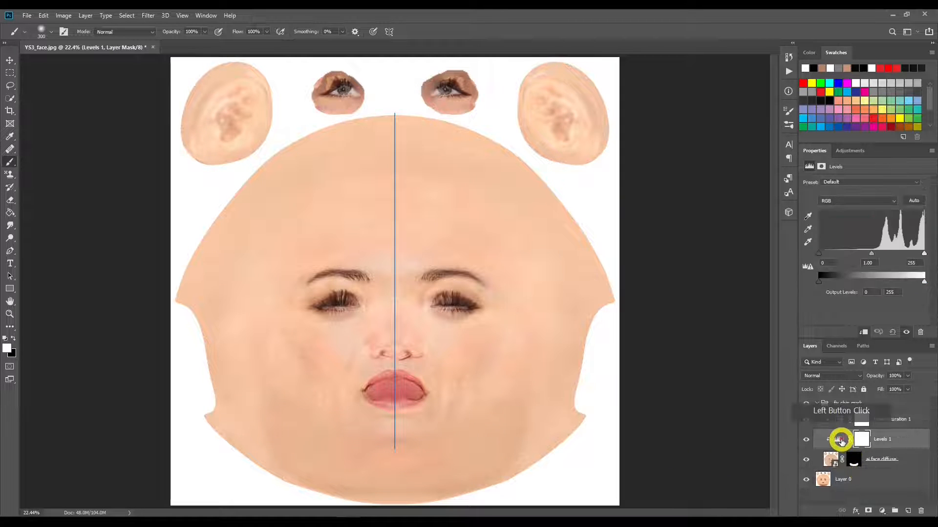
mouse_move(923, 253)
left_mouse_down()
mouse_move(892, 254)
mouse_move(932, 254)
left_mouse_up()
mouse_move(819, 254)
left_mouse_down()
mouse_move(844, 254)
mouse_move(824, 254)
left_mouse_up()
mouse_move(925, 255)
left_mouse_down()
mouse_move(865, 254)
mouse_move(923, 253)
left_mouse_up()
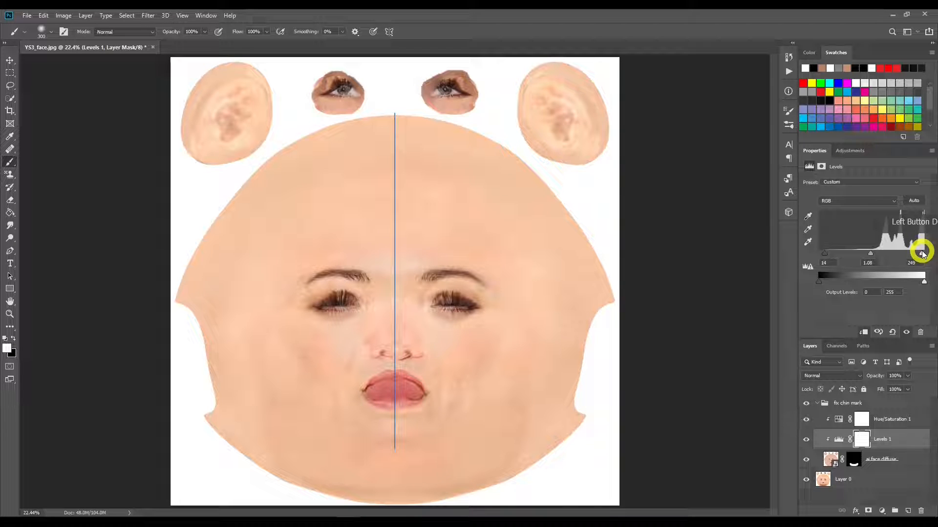
left_click_drag(923, 253, 923, 253)
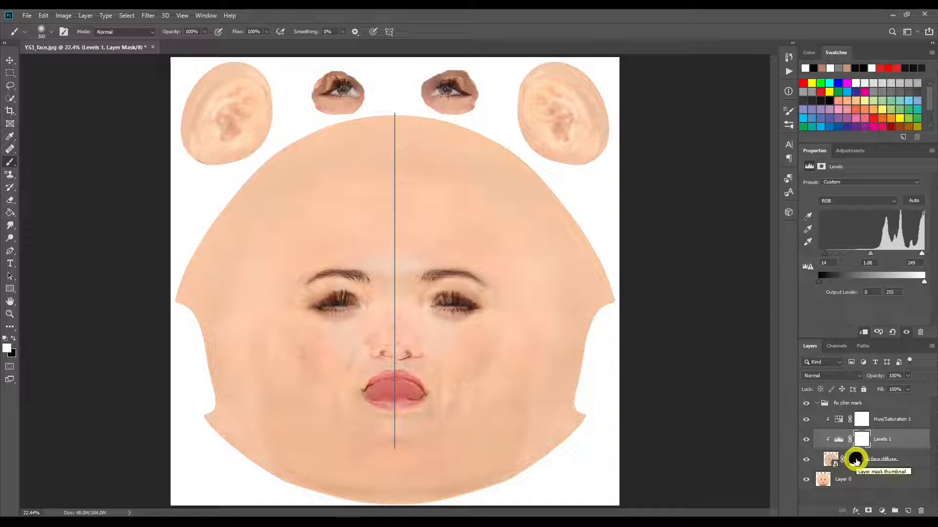
Step: Feather the ai face diffuse layer mask to 52.3 px
left_click(856, 460)
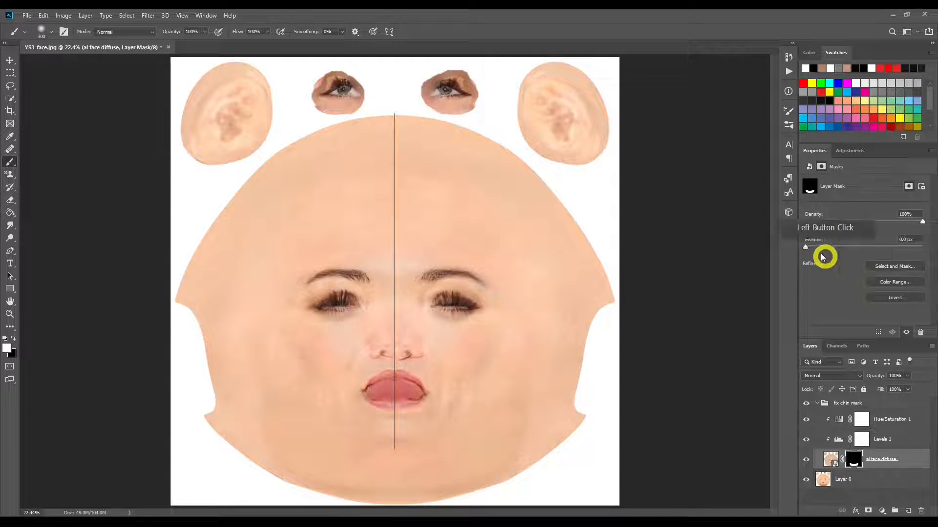
left_click_drag(805, 247, 871, 249)
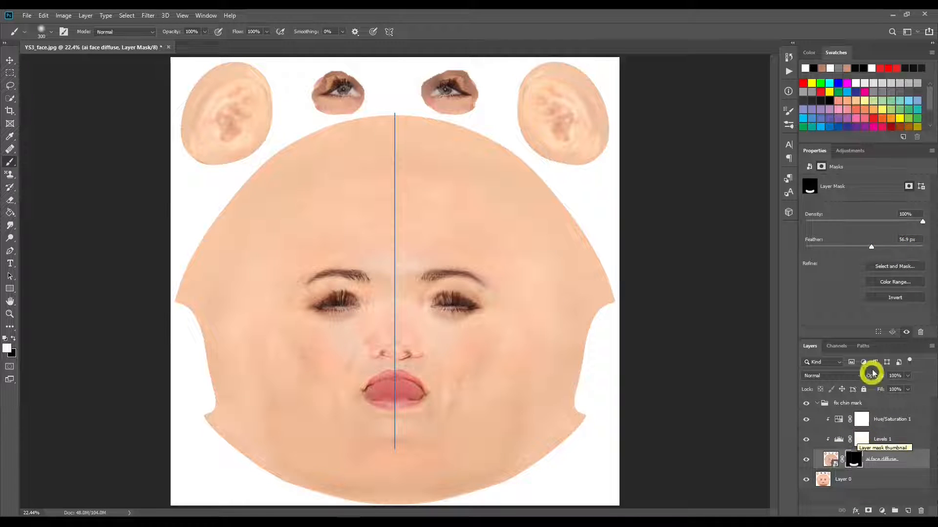
left_click_drag(867, 247, 870, 248)
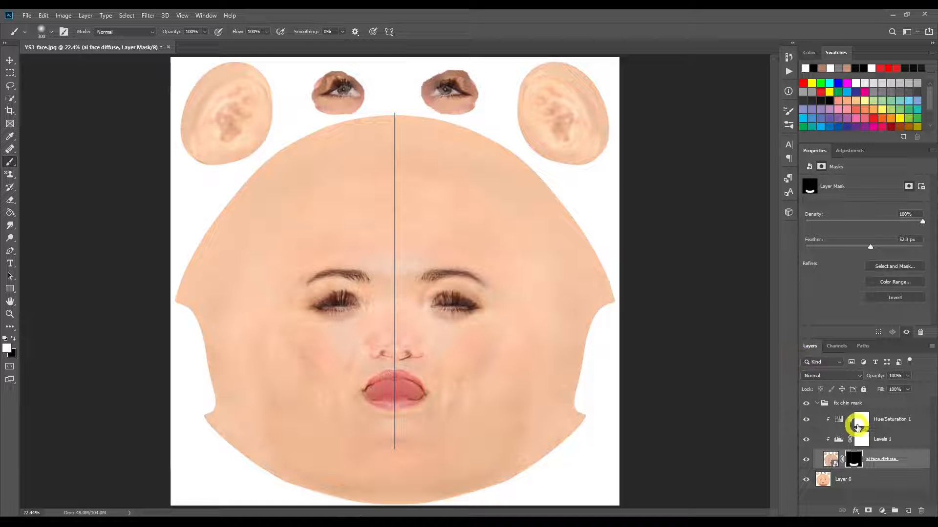
Step: Lower the Levels adjustment's highlight input level to 241 to brighten the chin patch
left_click(826, 438)
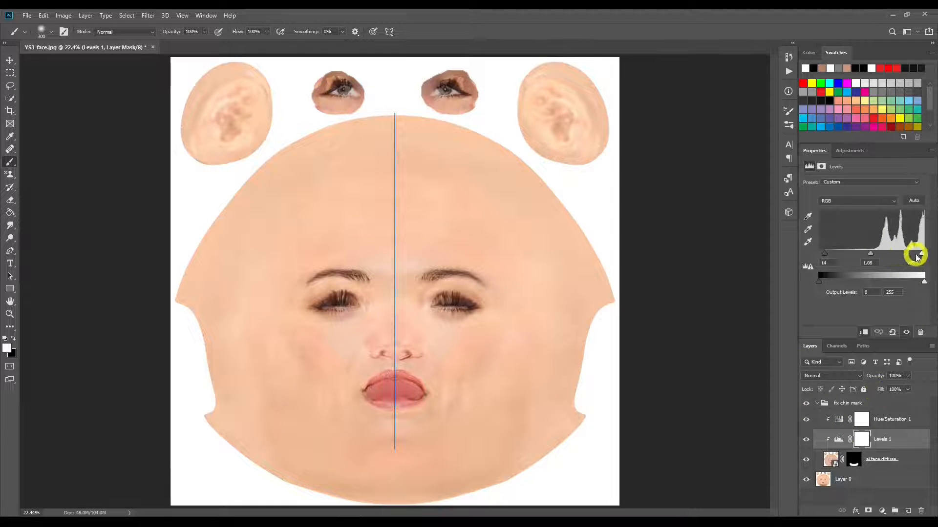
left_click_drag(921, 253, 868, 253)
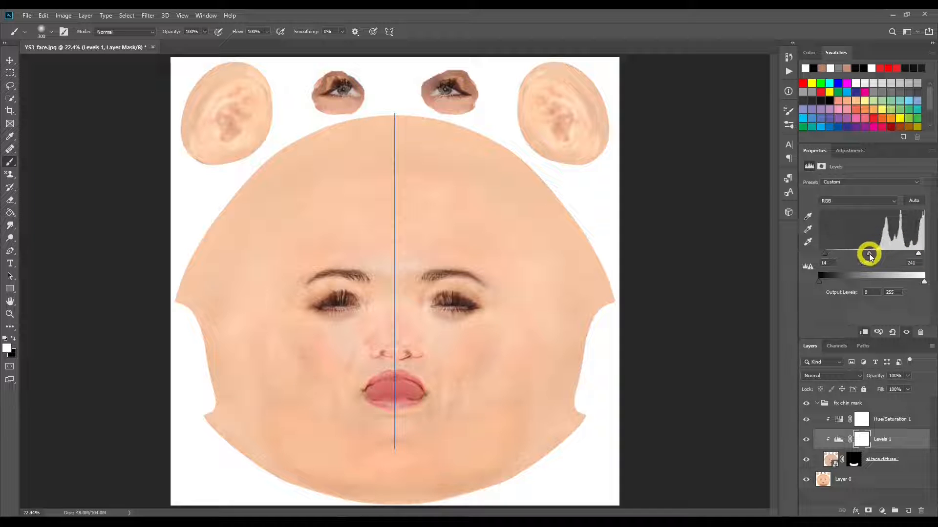
Step: Paint the remaining chin spot below the lips into the ai face diffuse mask and compare the result with the fix chin mark group hidden
left_click(853, 461)
left_click(393, 442)
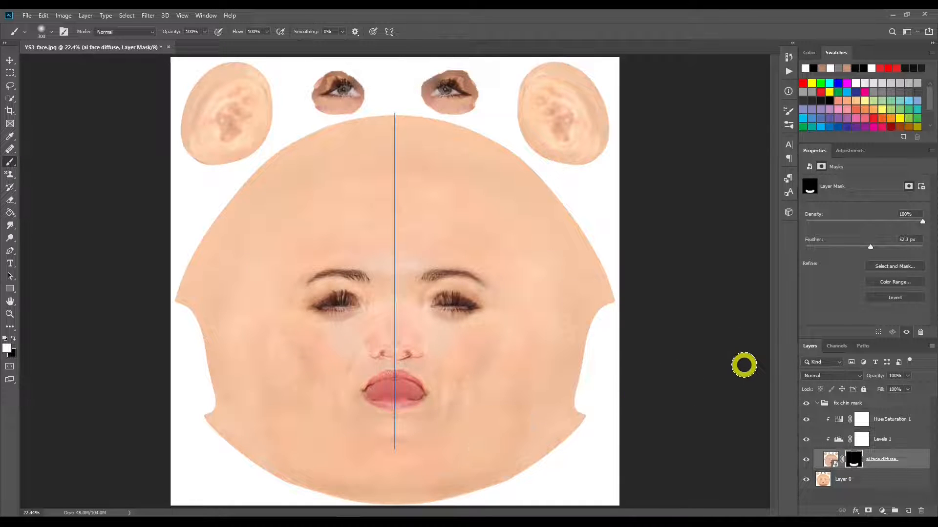
left_click(806, 404)
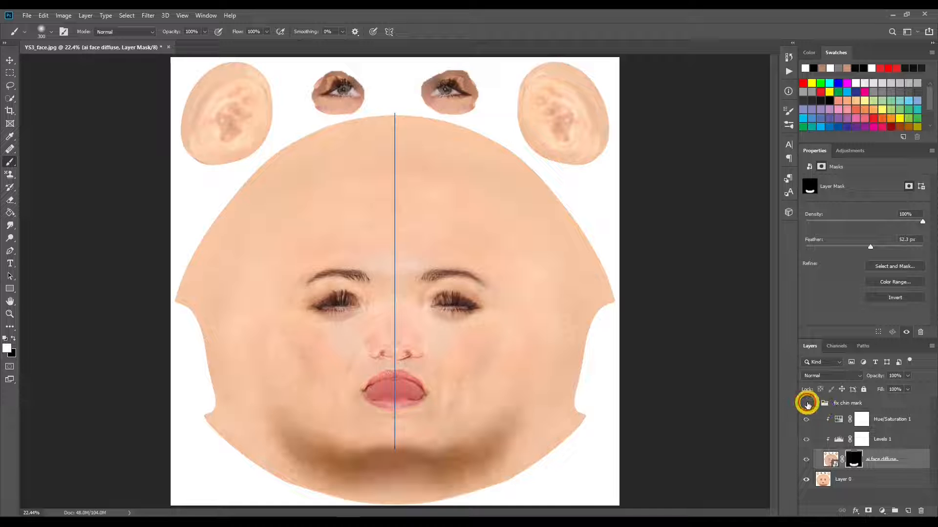
left_click(806, 404)
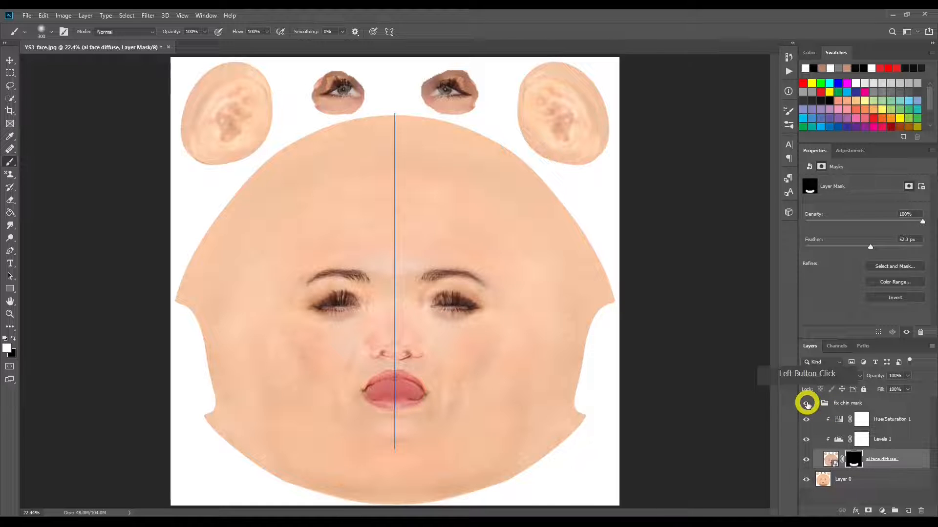
left_click(806, 403)
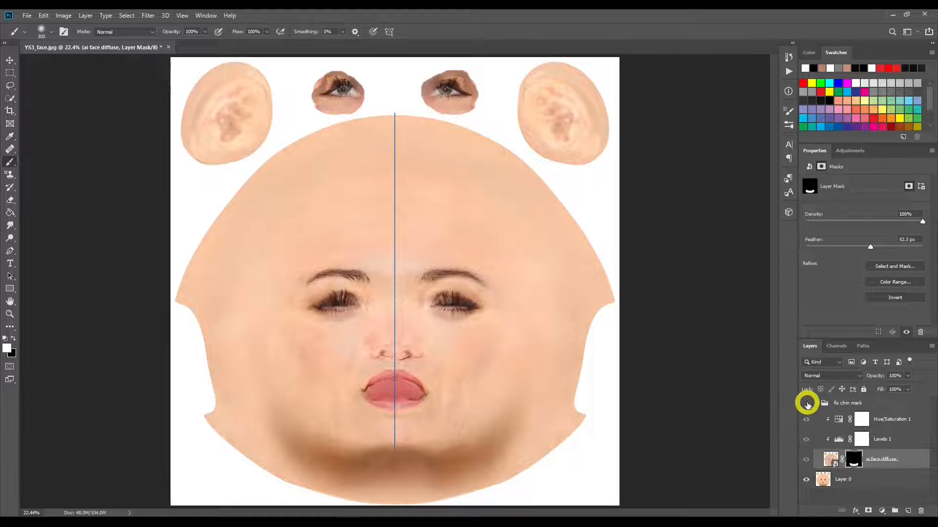
left_click(806, 404)
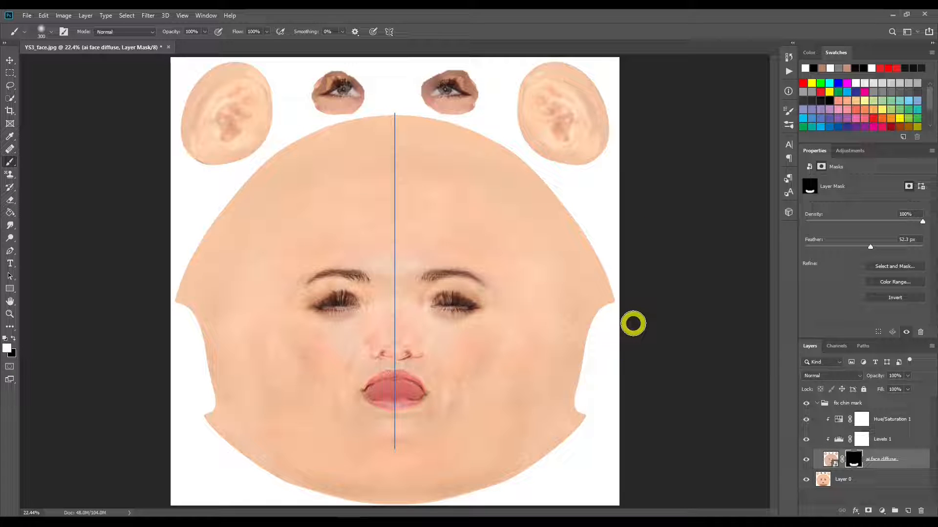
Step: Review the settings of the Levels 1 and Hue/Saturation 1 adjustments in the fix chin mark group
left_click(862, 440)
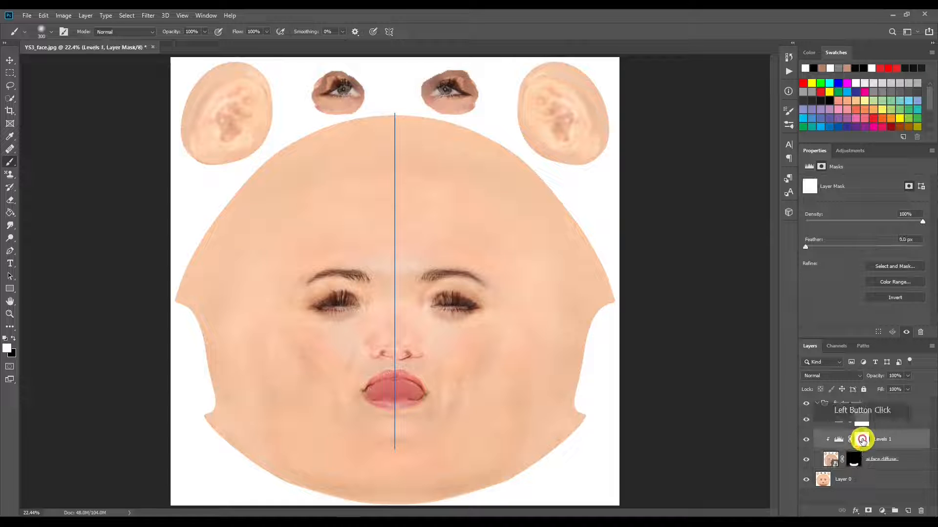
left_click(839, 439)
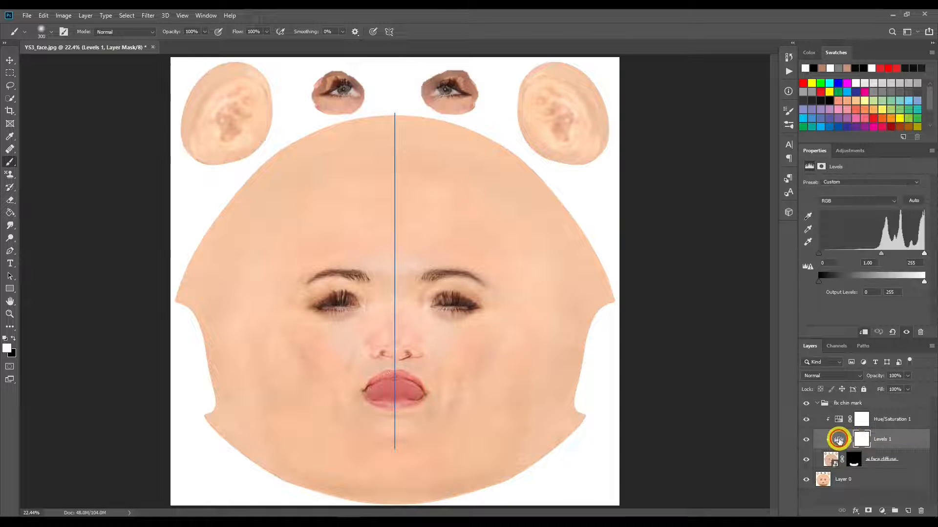
left_click(842, 419)
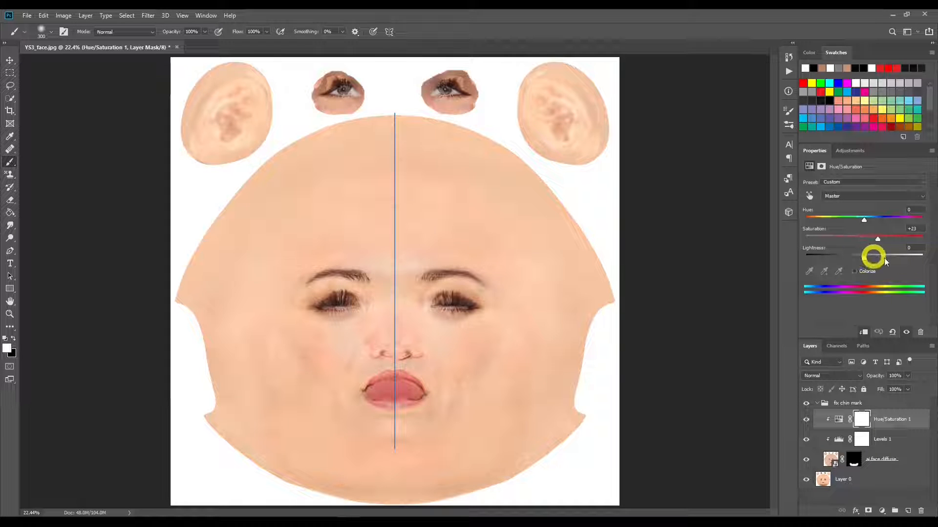
left_click(838, 438)
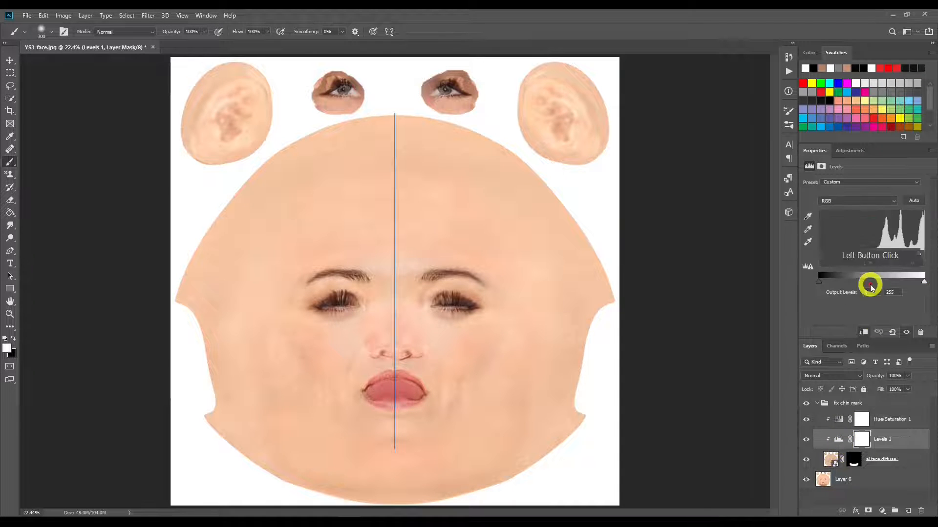
Step: Duplicate the fix chin mark group under the name "fix lips"
left_click(850, 405)
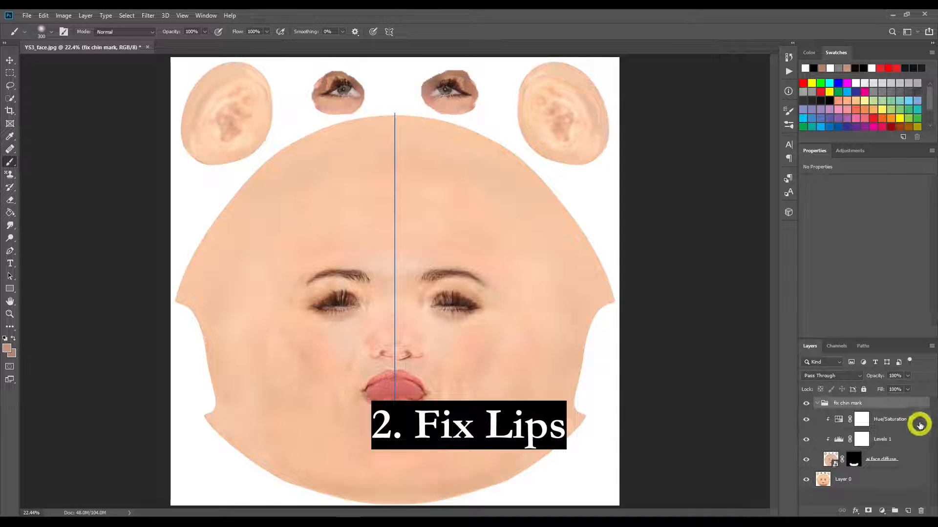
right_click(848, 404)
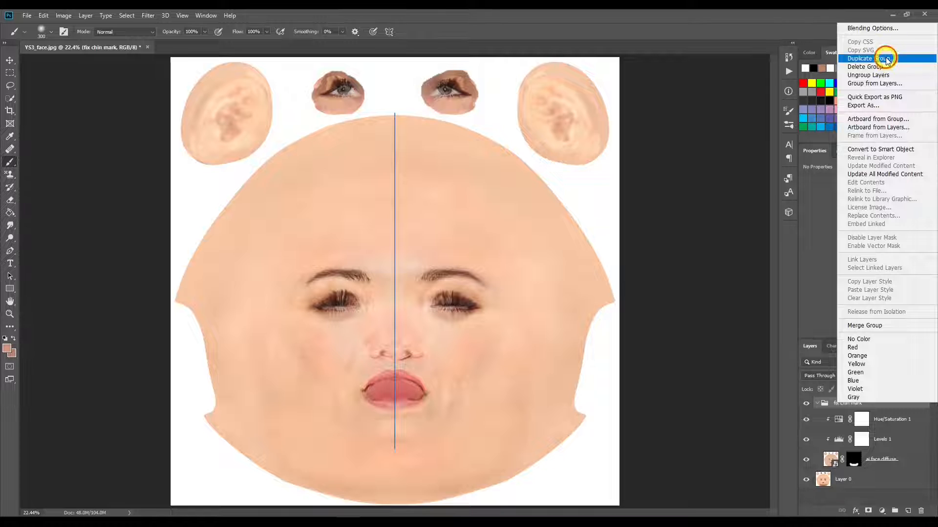
left_click(888, 59)
left_click(469, 164)
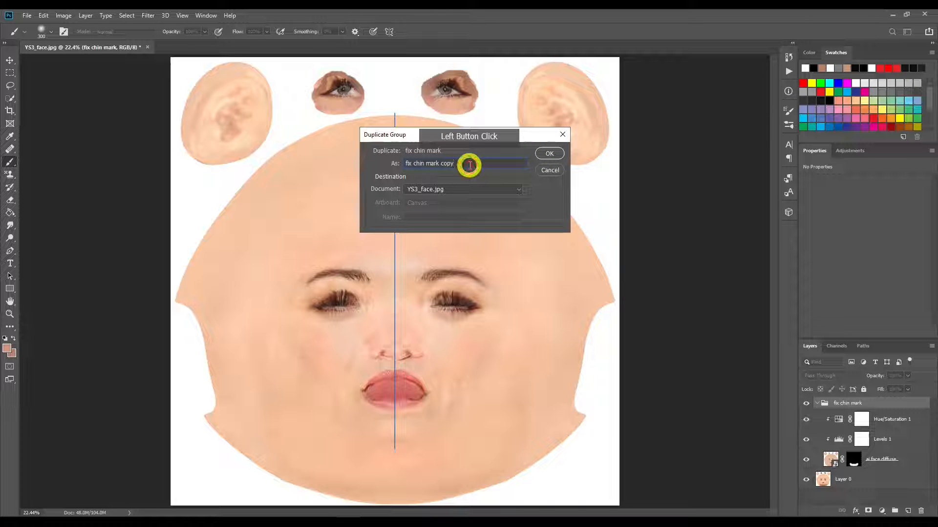
key("BackSpace")
key("BackSpace")
key("BackSpace")
key("BackSpace")
key("BackSpace")
key("BackSpace")
key("BackSpace")
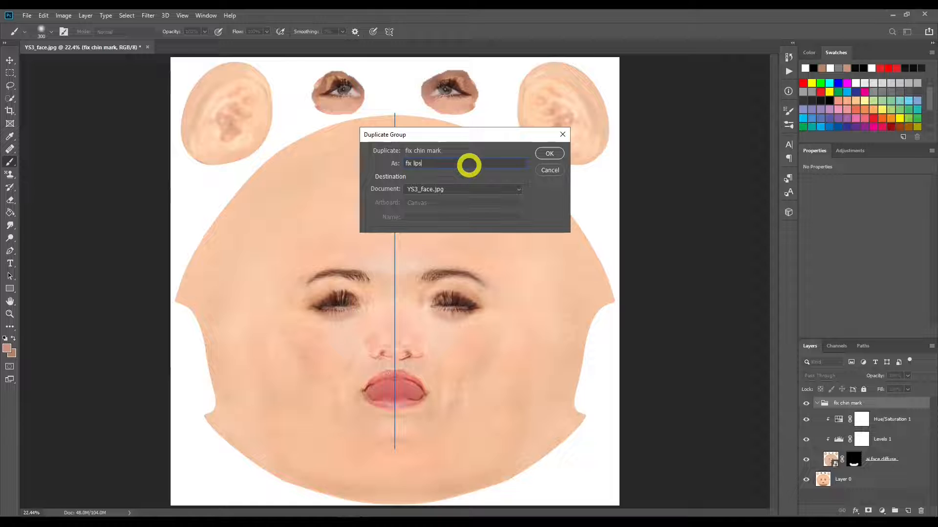
type("lips")
key("Return")
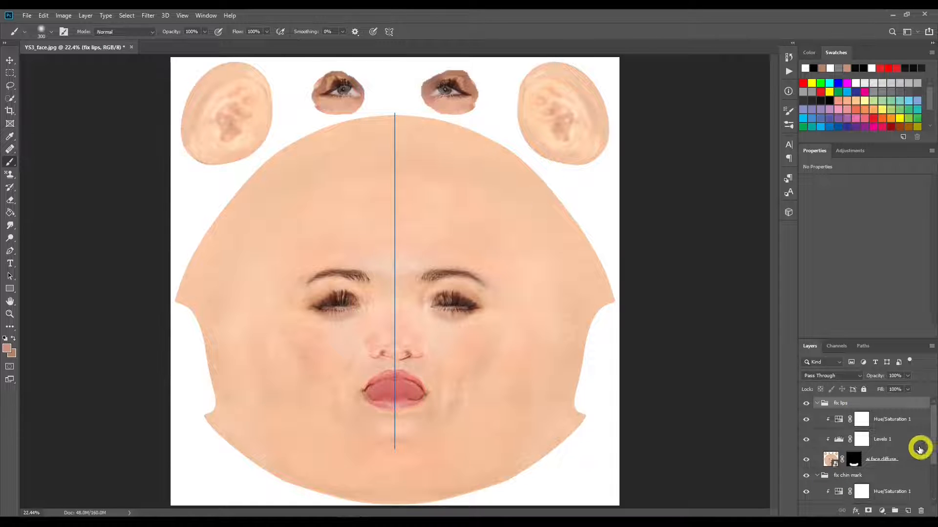
Step: Replace the ai face diffuse layer's mask in the fix lips group with a new black mask that hides the whole layer
left_click(852, 461)
right_click(852, 461)
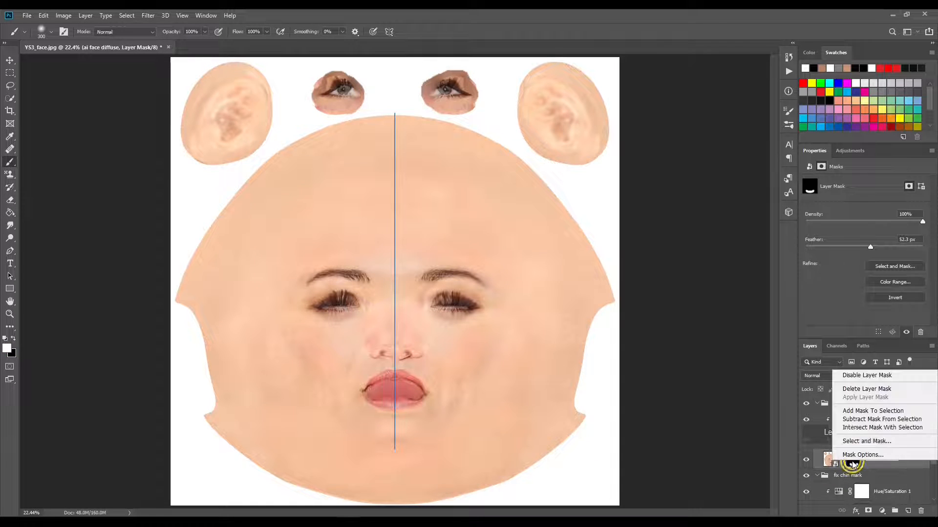
left_click(875, 394)
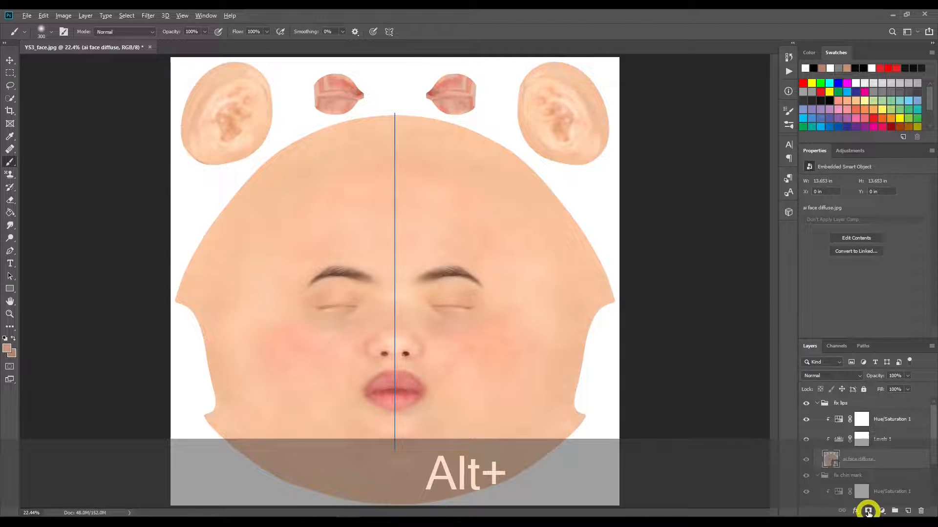
left_click(868, 510, "alt")
Step: Reveal the clean lip texture along the inner edges of the mouth by painting white on the mask with a 40 px brush
left_click(394, 391)
left_click(10, 314)
left_click(368, 411)
left_click_drag(373, 410, 453, 402)
key("space")
left_click_drag(562, 403, 437, 406)
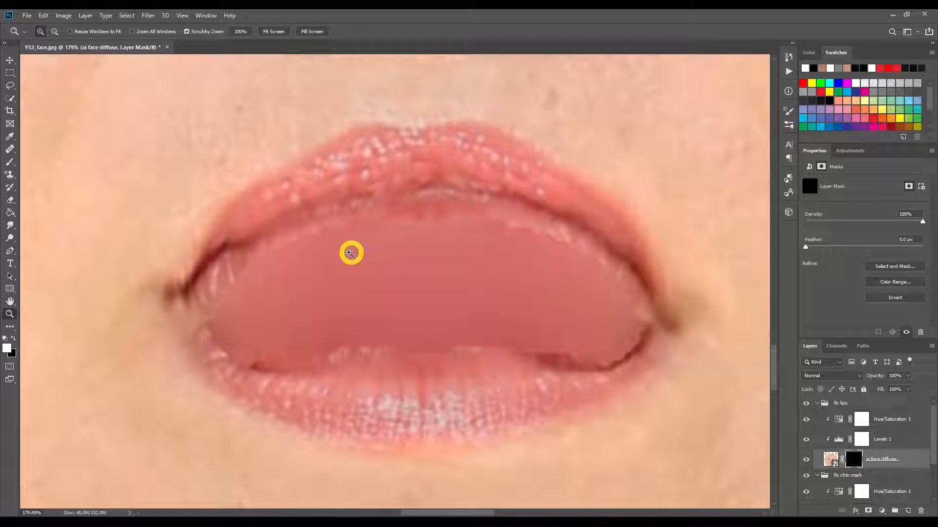
left_click(9, 161)
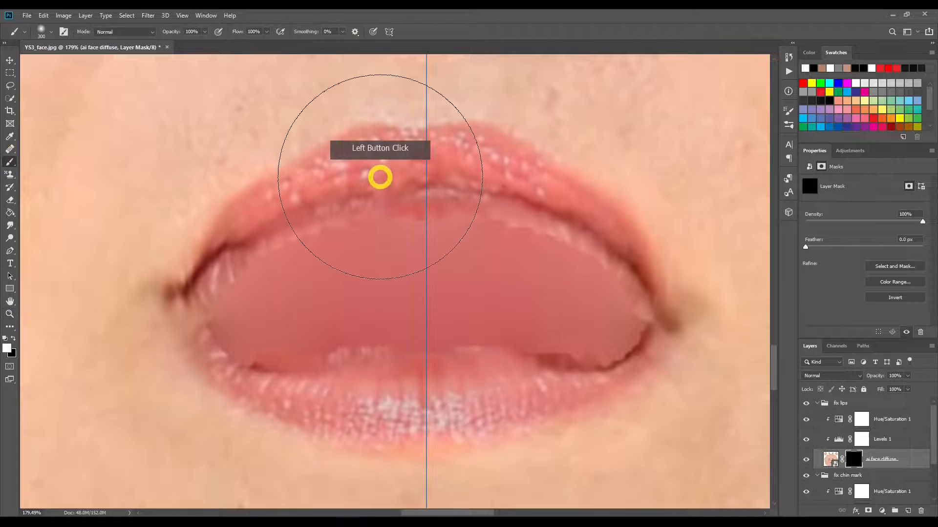
key("bracketleft")
key("bracketleft")
key("bracketleft")
key("bracketleft")
key("bracketleft")
key("bracketleft")
key("bracketleft")
key("bracketleft")
key("bracketleft")
key("bracketleft")
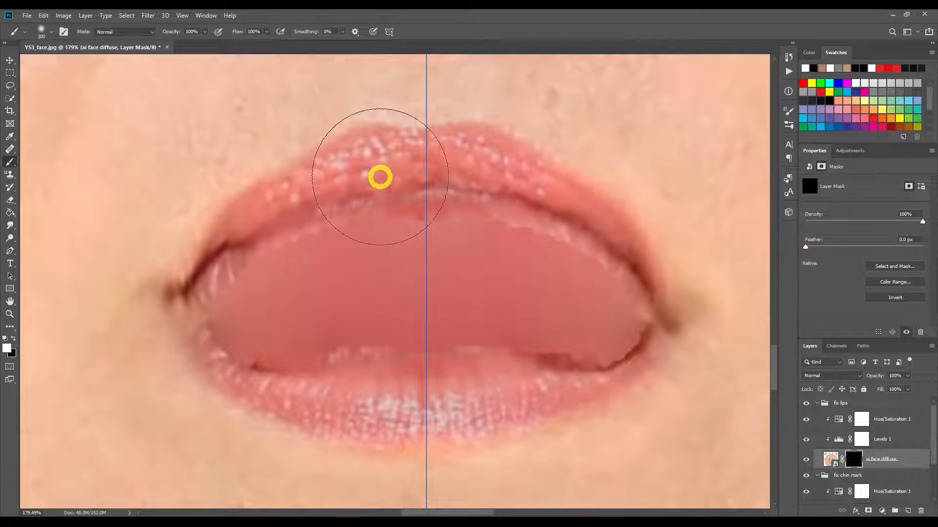
mouse_move(419, 218)
left_mouse_down()
mouse_move(316, 226)
mouse_move(248, 256)
mouse_move(213, 303)
mouse_move(210, 330)
mouse_move(248, 362)
mouse_move(368, 351)
mouse_move(561, 360)
left_mouse_up()
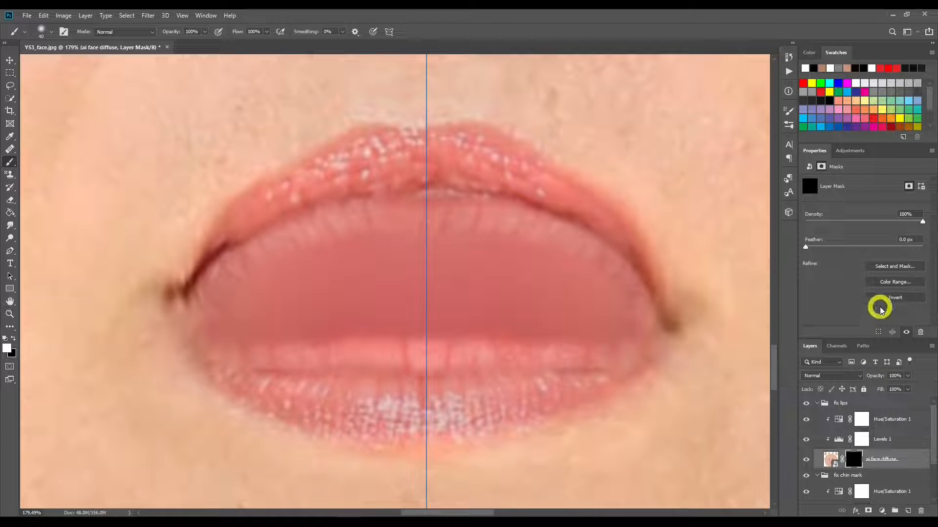
Step: Feather the ai face diffuse mask in the fix lips group to 4.2 px
left_click_drag(806, 247, 830, 250)
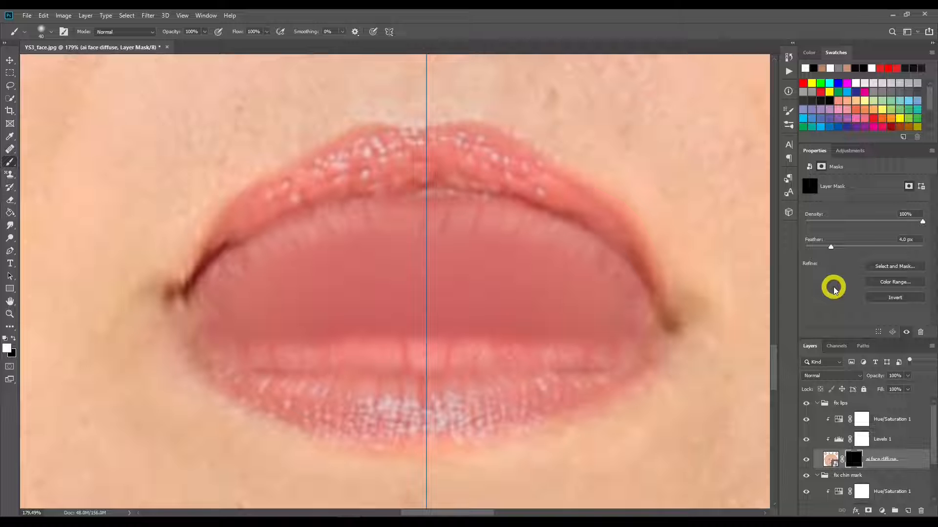
mouse_move(831, 249)
left_mouse_down()
mouse_move(867, 247)
mouse_move(833, 248)
left_mouse_up()
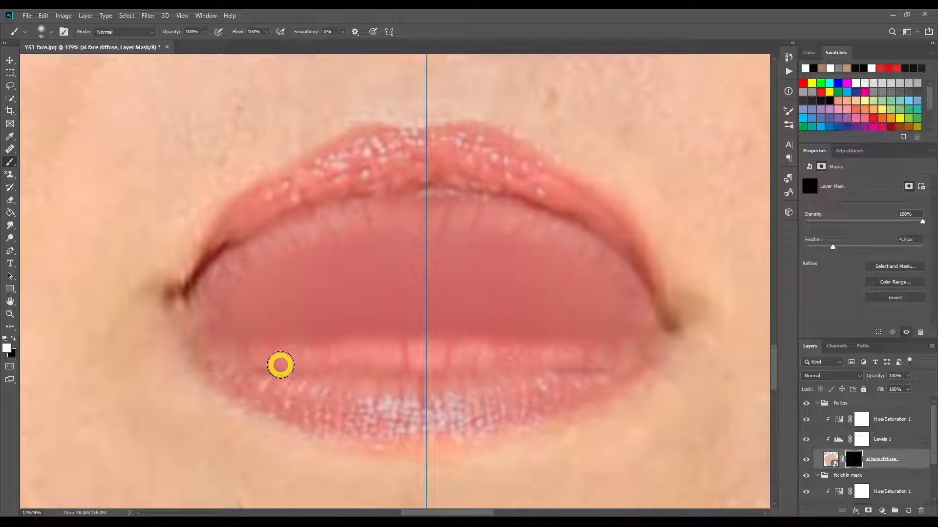
left_click(11, 314)
left_click_drag(654, 270, 541, 268)
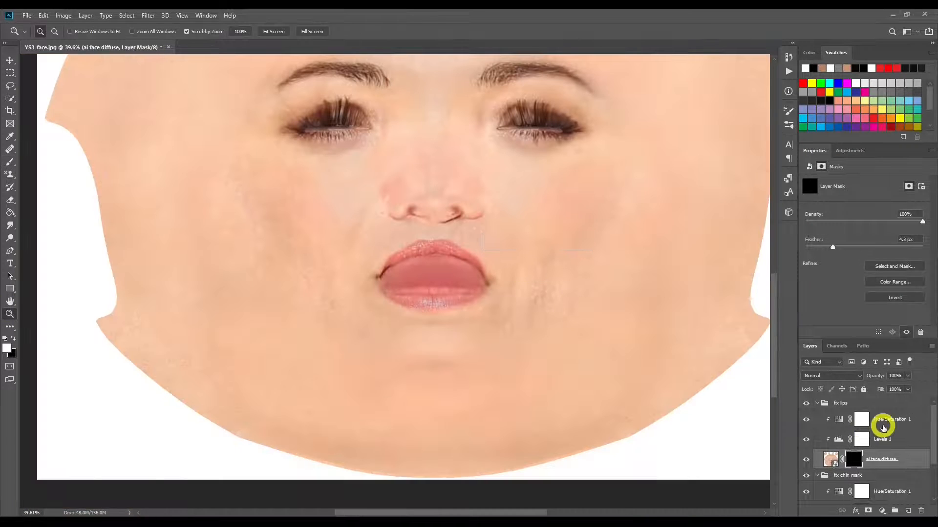
left_click(832, 248)
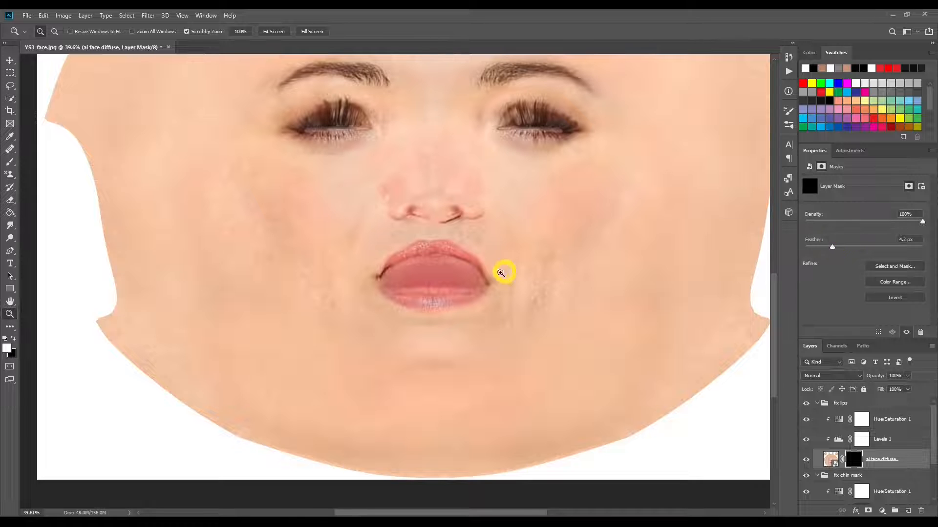
Step: Set the fix lips Levels adjustment to midtones 1.11 and highlights 238, and compare the lips with the group hidden
left_click_drag(432, 288, 475, 282)
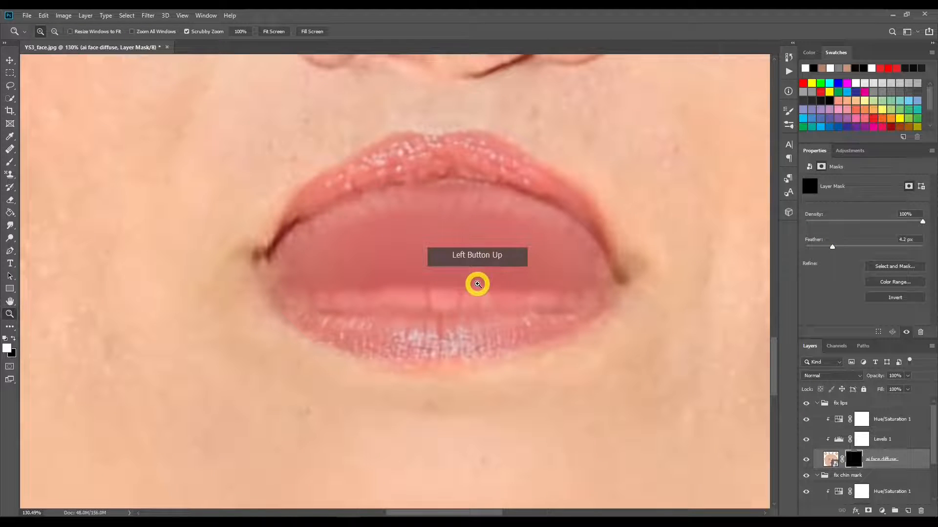
left_click(840, 439)
left_click(922, 258)
left_click_drag(917, 248, 825, 255)
mouse_move(872, 255)
left_mouse_down()
mouse_move(885, 255)
mouse_move(867, 253)
left_mouse_up()
left_click_drag(487, 228, 432, 233)
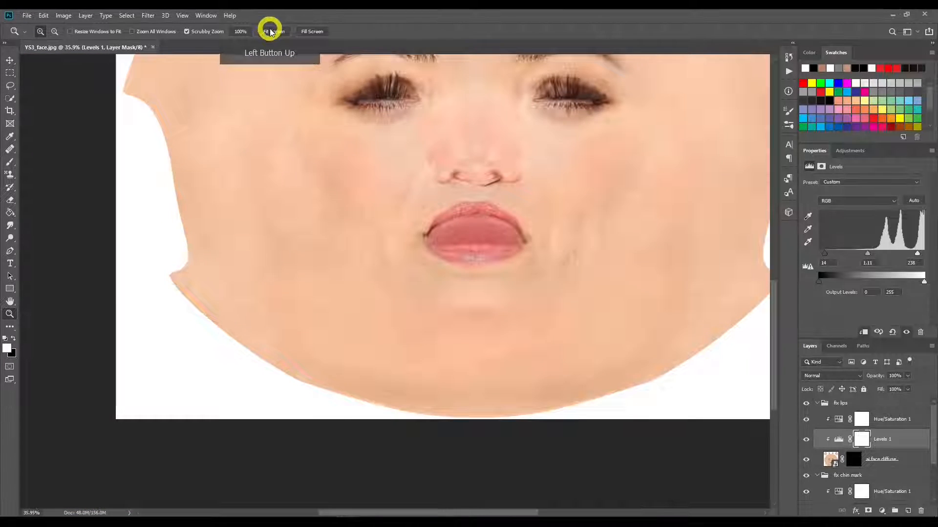
left_click(272, 31)
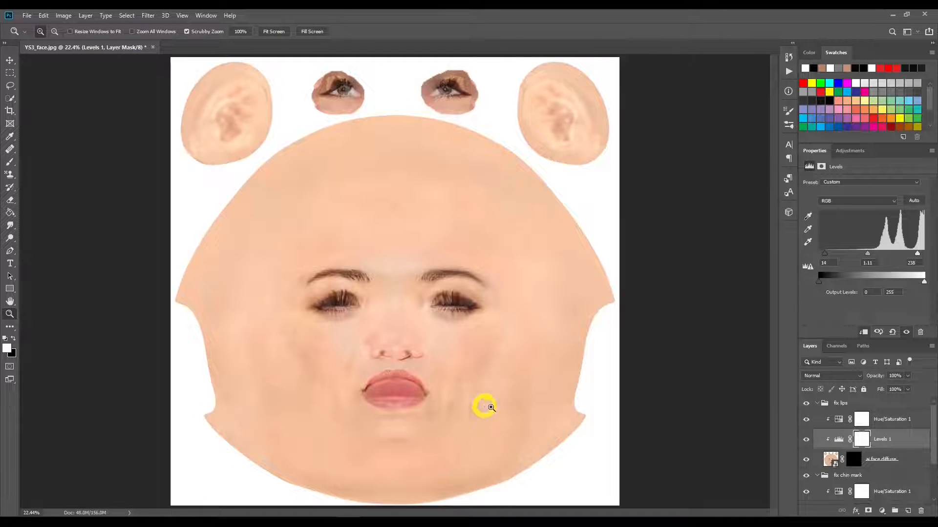
left_click(806, 404)
left_click(806, 403)
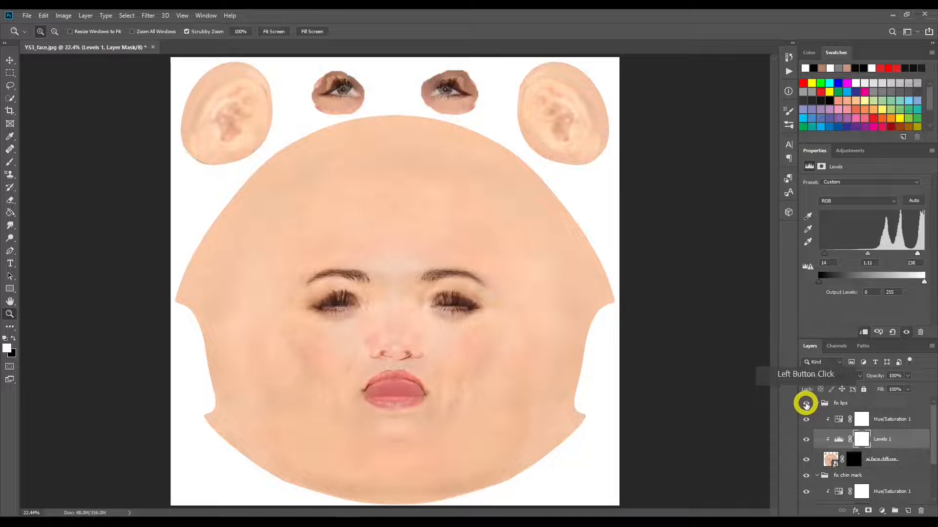
Step: Fine-tune the saturation of the Hue/Saturation adjustment in the fix lips group
left_click_drag(419, 387, 455, 383)
left_click(841, 419)
left_click(884, 236)
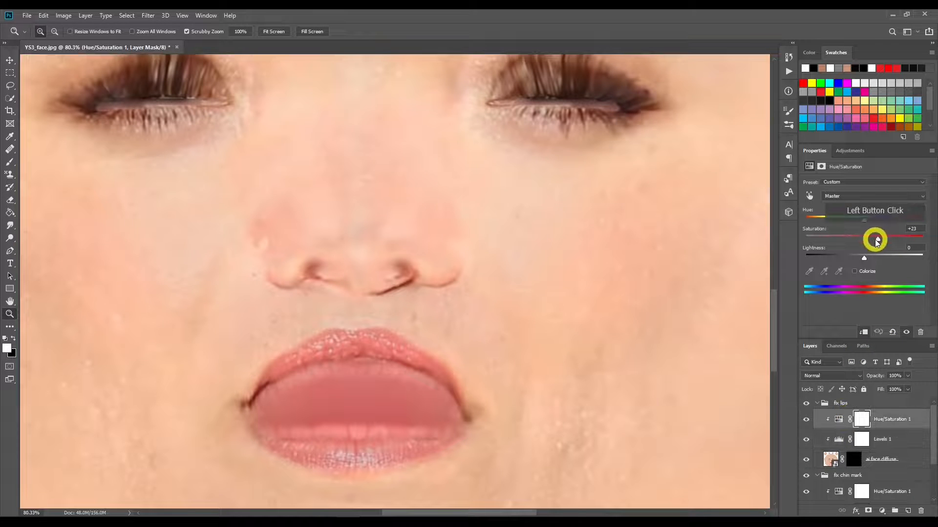
left_click_drag(875, 237, 881, 239)
Step: Set the highlight input level of the fix lips Levels adjustment to 255 and check the whole face
left_click(838, 438)
left_click_drag(925, 279, 924, 253)
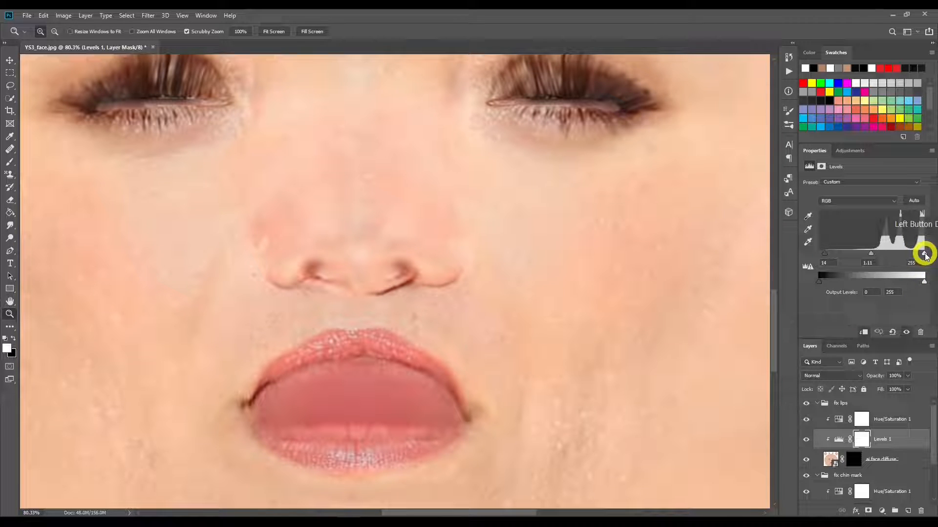
left_click_drag(924, 253, 924, 253)
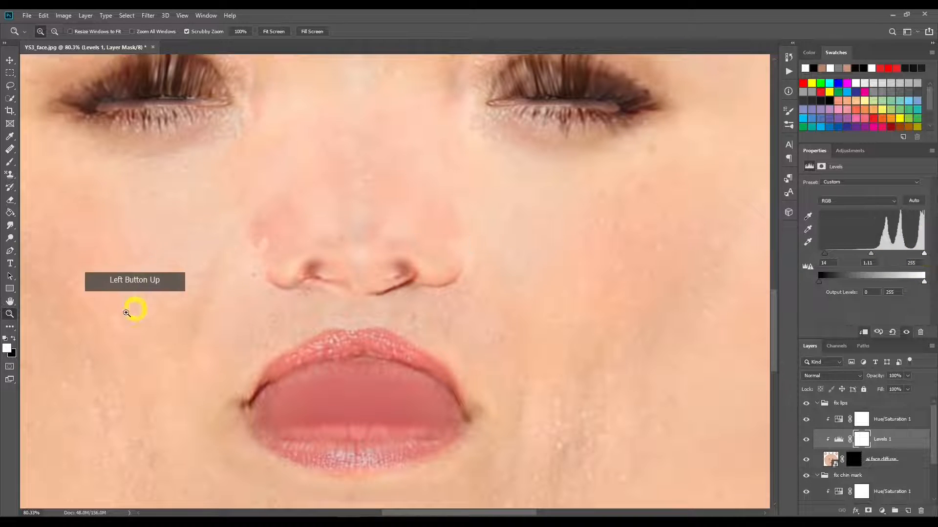
left_click(143, 297)
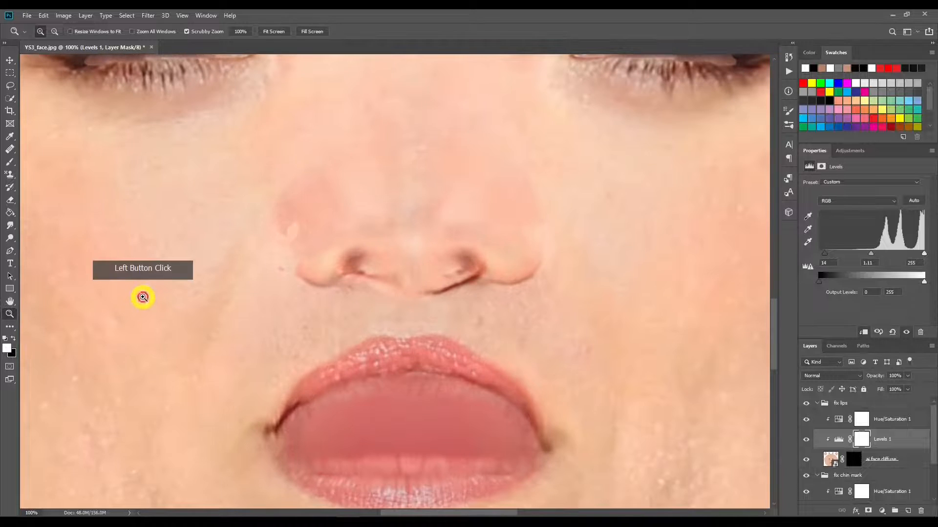
left_click(273, 31)
Step: Duplicate the fix lips group and name the copy fix nose
left_click_drag(394, 368, 435, 367)
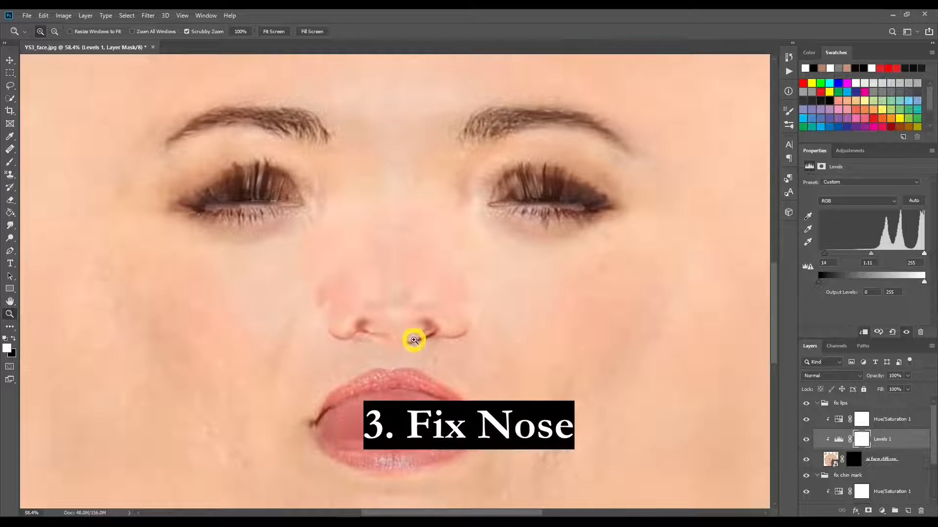
left_click(835, 405)
right_click(835, 405)
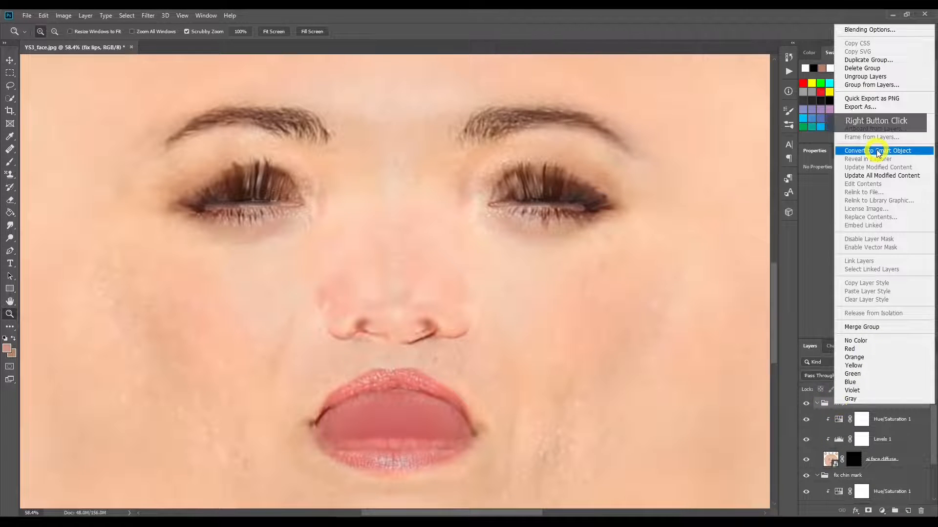
left_click(896, 67)
left_click(442, 164)
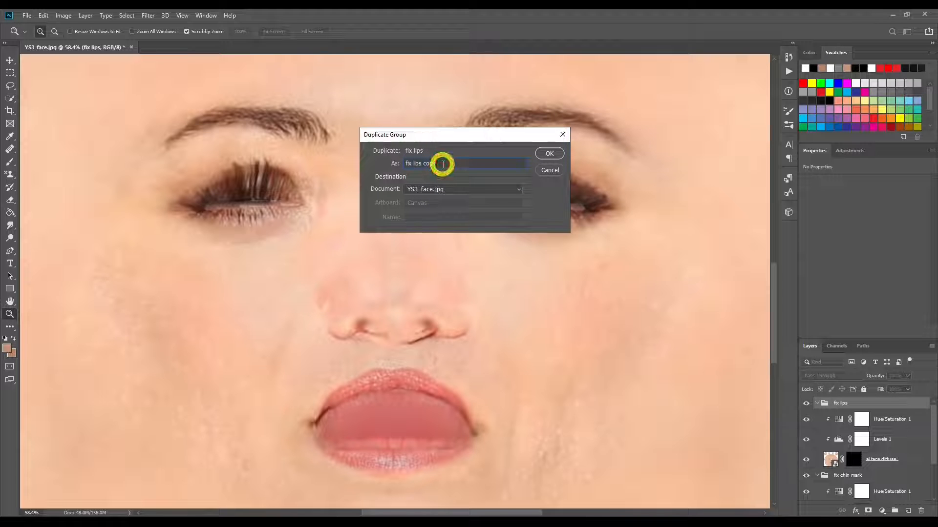
key("BackSpace")
key("BackSpace")
key("BackSpace")
type("nose")
key("Return")
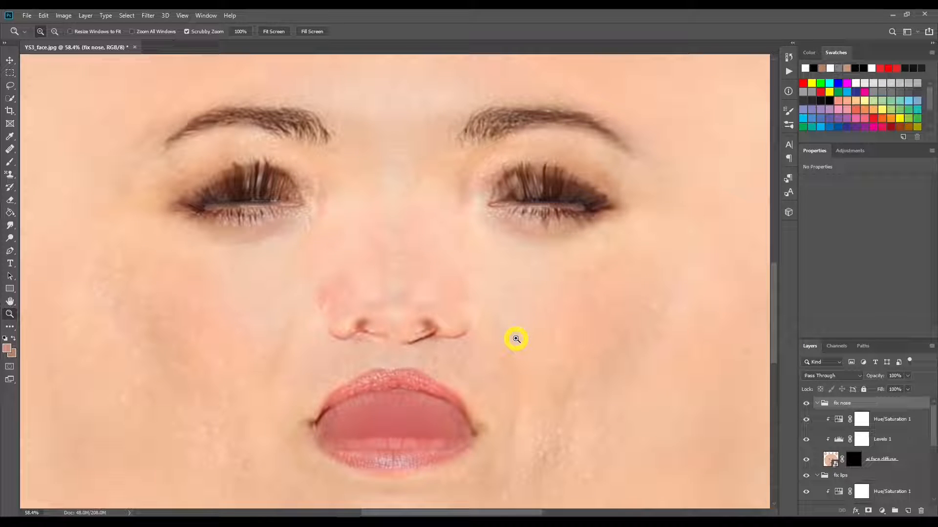
Step: Replace the ai face diffuse layer mask in the fix nose group with a fresh all-black mask
left_click_drag(563, 337, 523, 337)
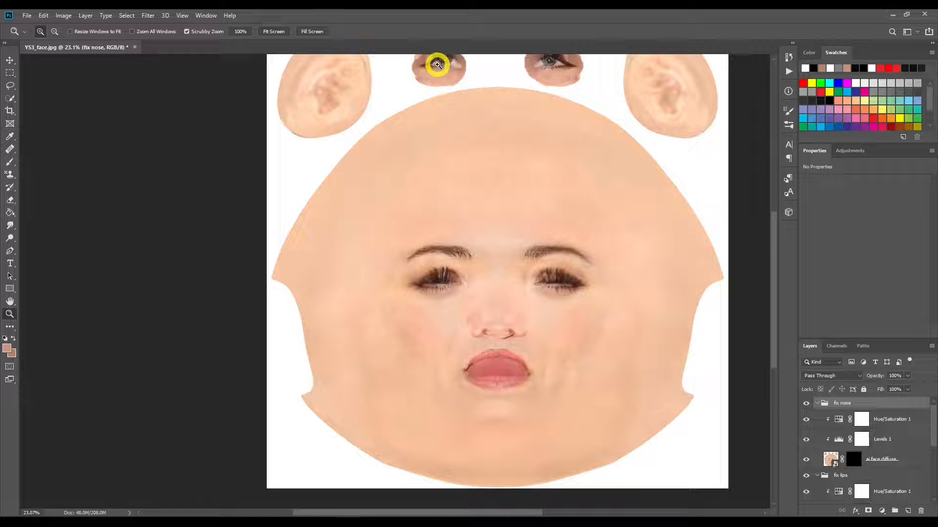
key("ctrl+0")
left_click_drag(401, 348, 456, 341)
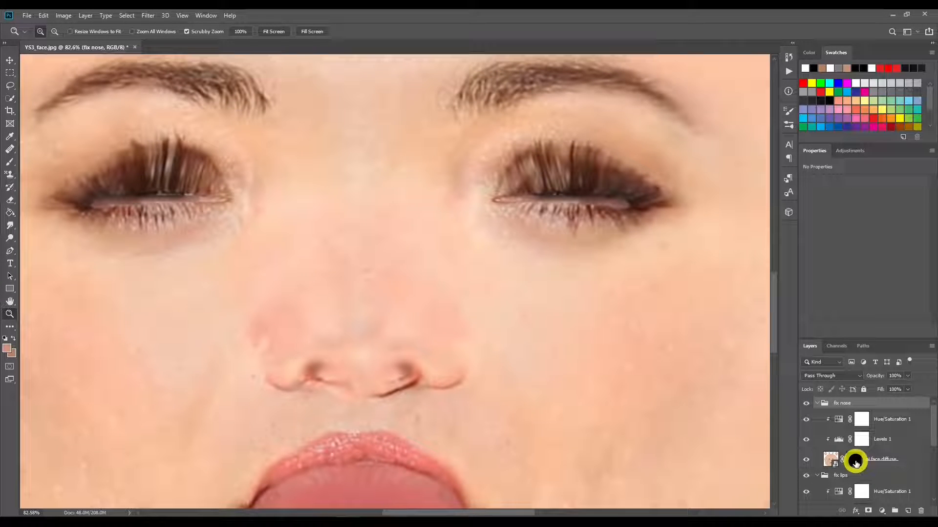
left_click(855, 461)
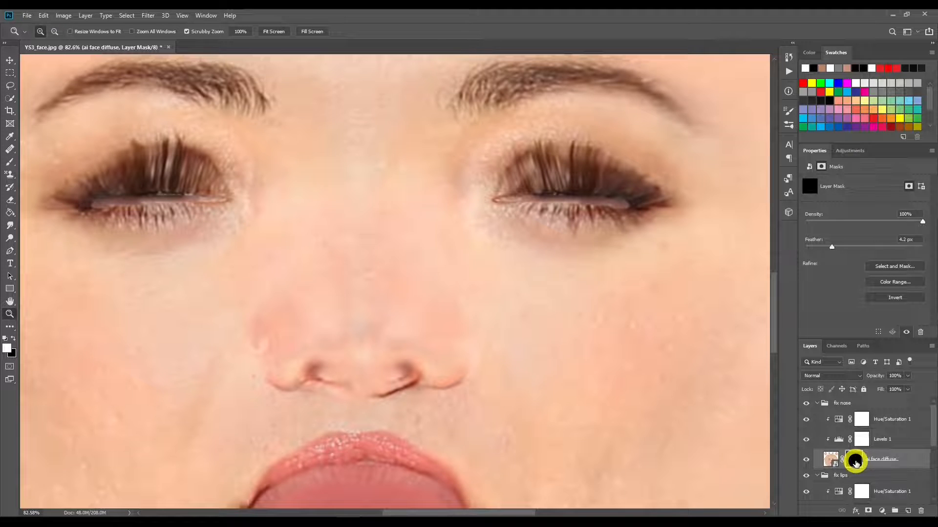
right_click(855, 463)
left_click(861, 388)
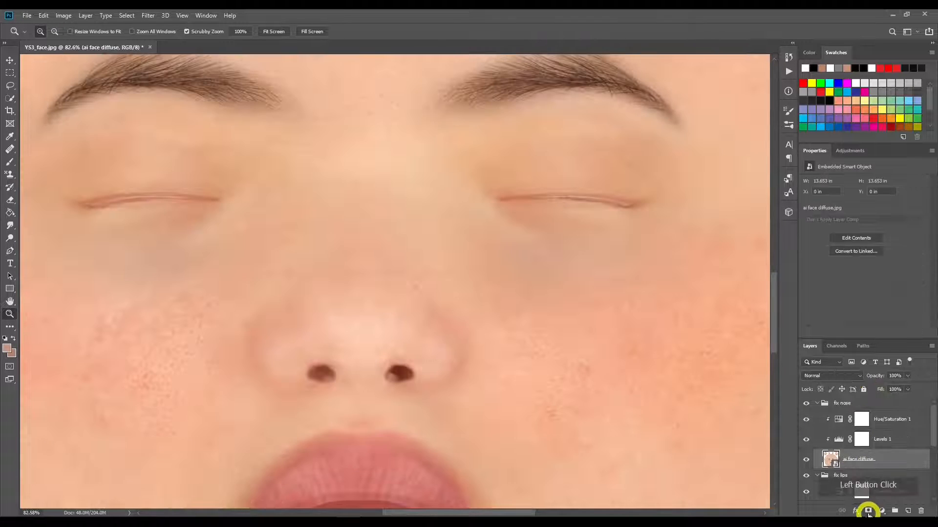
key("alt")
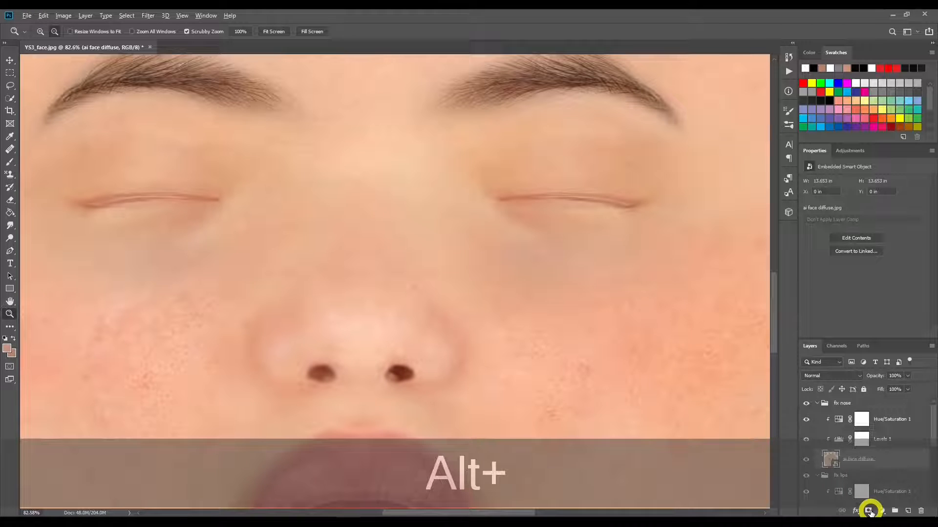
left_click(869, 511, "alt")
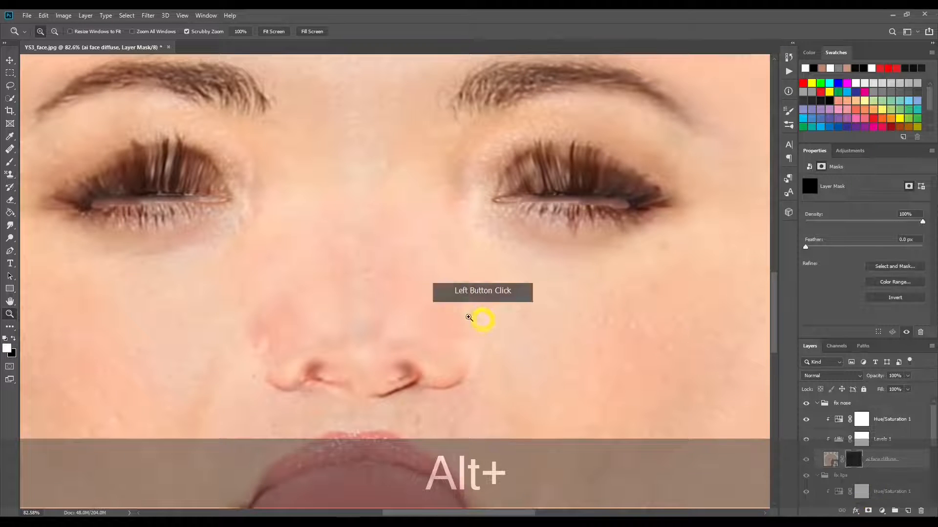
Step: Paint white on the fix nose mask along the outer wings and lower edge of the nose, mirrored across the vertical symmetry line
left_click(11, 163)
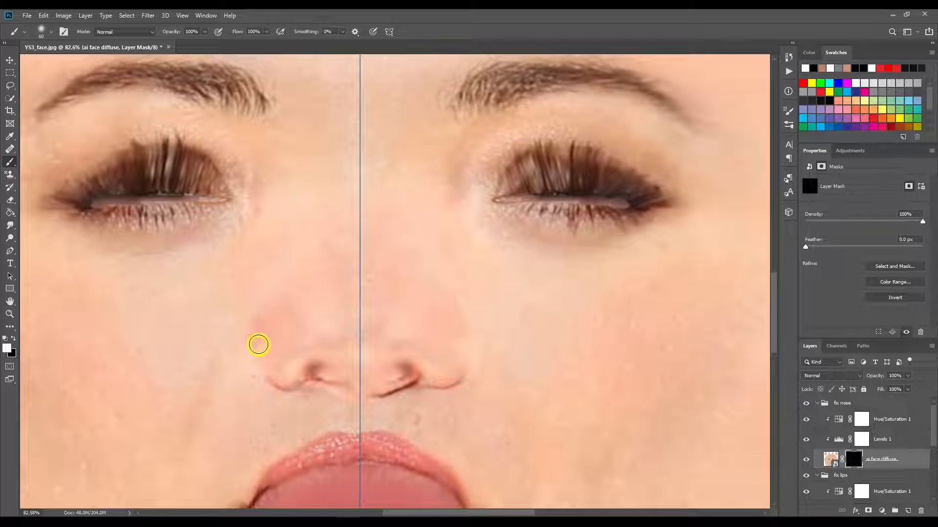
mouse_move(259, 350)
left_mouse_down()
mouse_move(280, 389)
mouse_move(314, 387)
left_mouse_up()
left_click(302, 385)
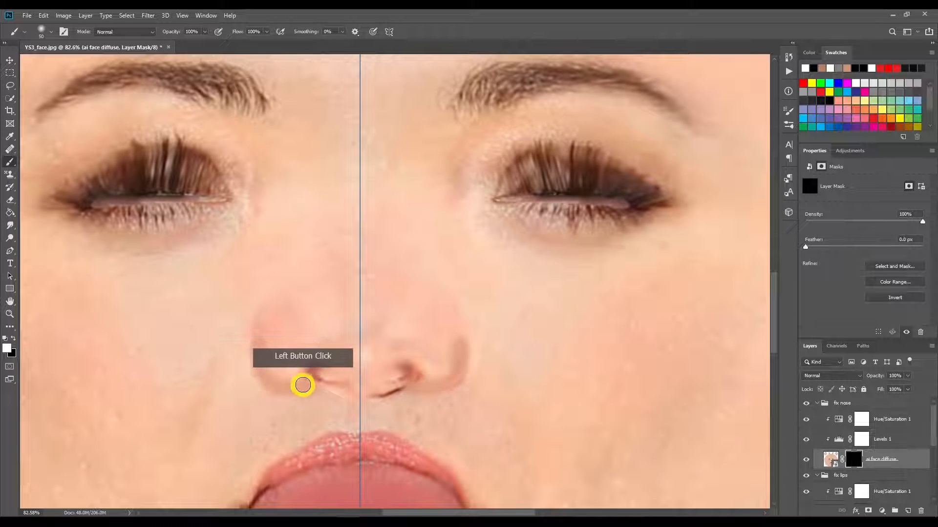
Step: Paint white on the fix nose mask over both nostrils and the area between them to reveal the clean nostrils
mouse_move(396, 393)
left_mouse_down()
mouse_move(381, 396)
mouse_move(387, 374)
mouse_move(403, 379)
left_mouse_up()
left_click(389, 396)
left_click(416, 376)
double_click(393, 383)
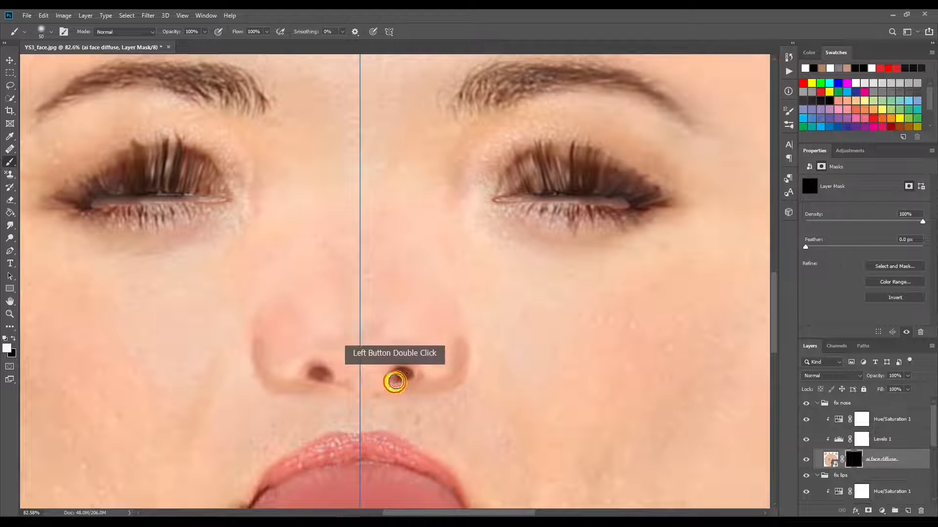
left_click(378, 396)
left_click(414, 375)
left_click(356, 382)
left_click(297, 385)
left_click(392, 383)
left_click_drag(391, 381, 412, 379)
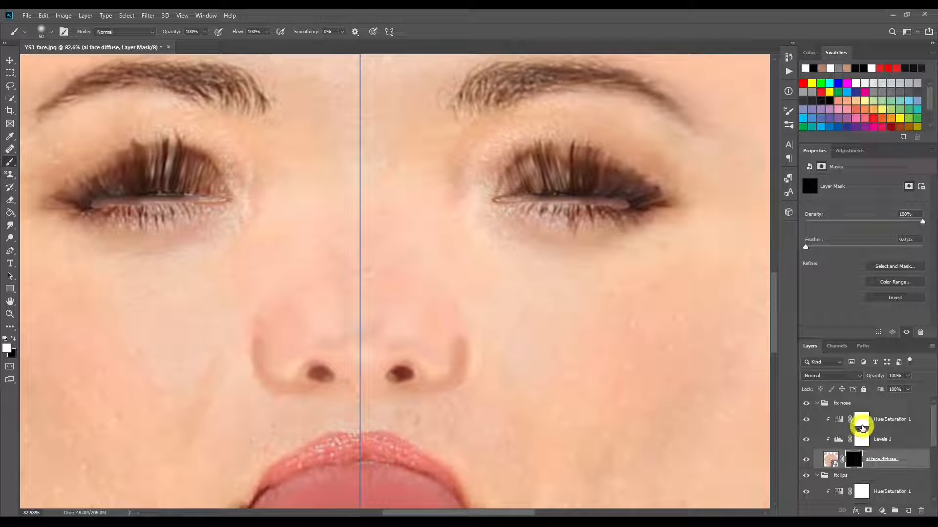
Step: Set the fix nose Levels adjustment to shadows 0, midtones 1.16 and highlights 224, and check the whole face
left_click(846, 441)
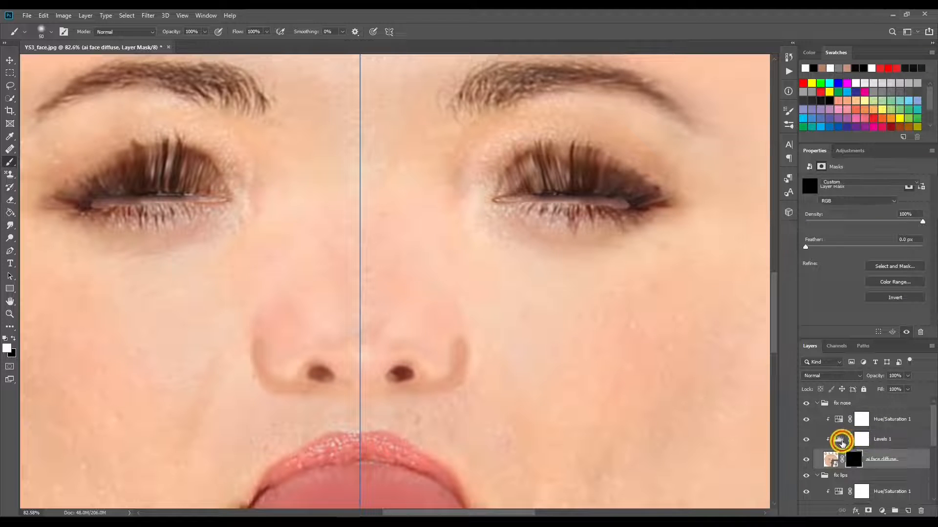
mouse_move(923, 255)
left_mouse_down()
mouse_move(819, 258)
mouse_move(871, 253)
mouse_move(860, 253)
left_mouse_up()
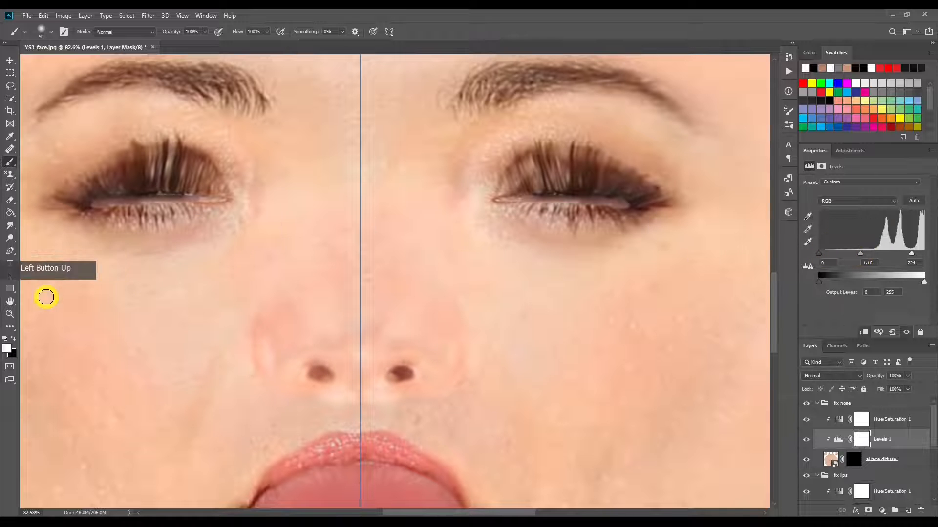
left_click(9, 314)
left_click(271, 31)
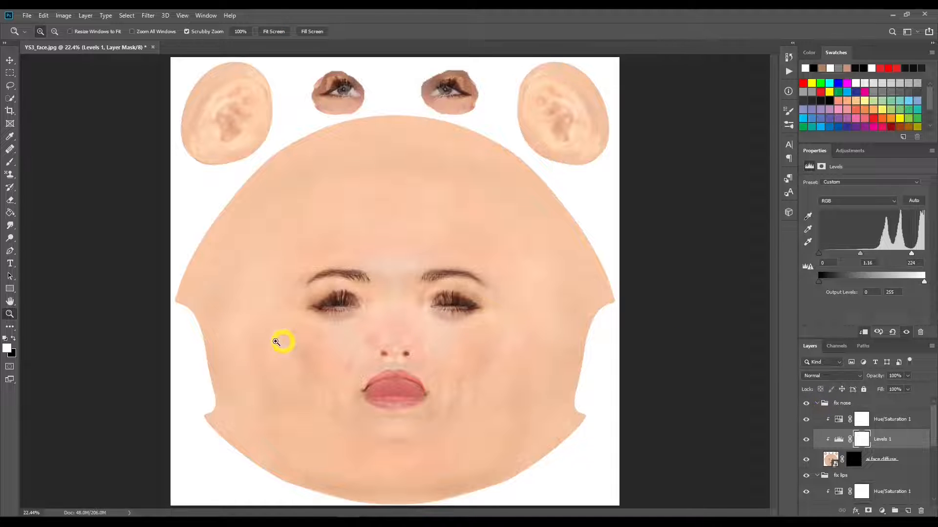
Step: Feather the ai face diffuse mask in the fix nose group to 8.2 px
left_click_drag(450, 341, 502, 349)
left_click(853, 459)
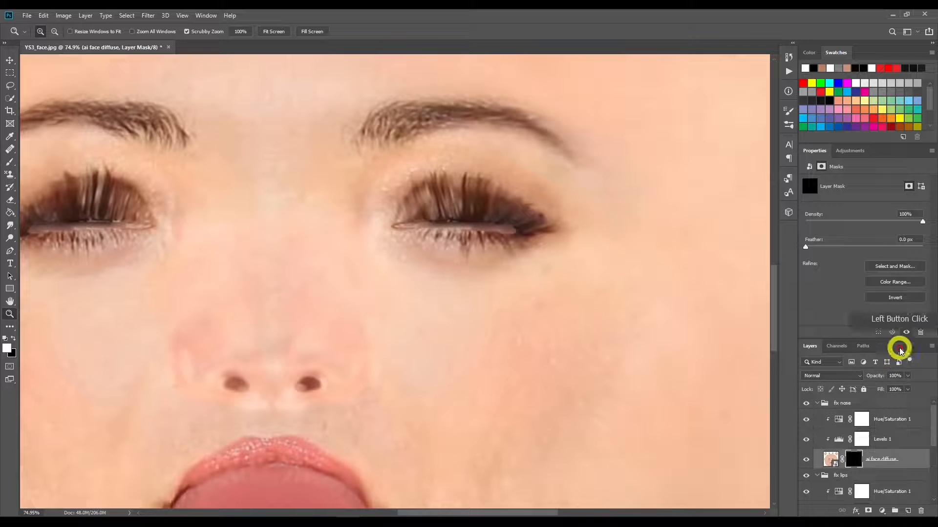
left_click_drag(805, 247, 827, 248)
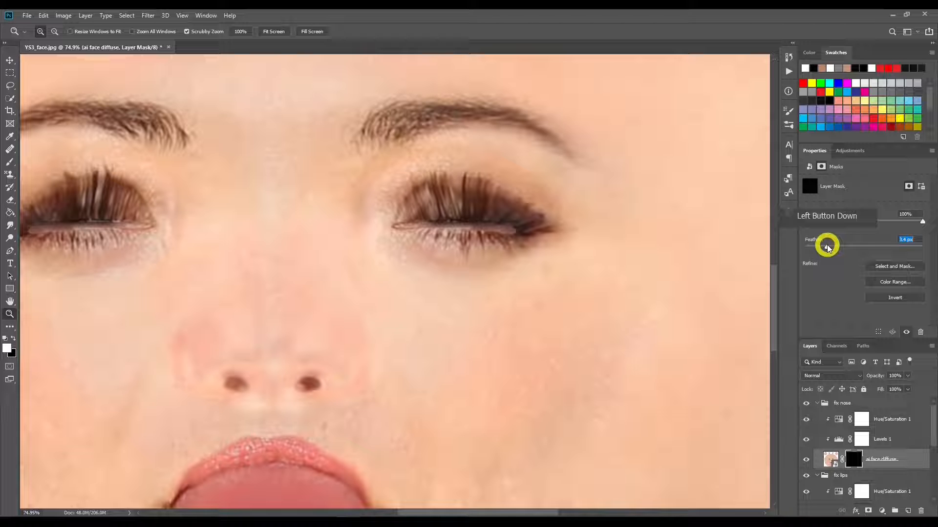
left_click_drag(827, 248, 848, 249)
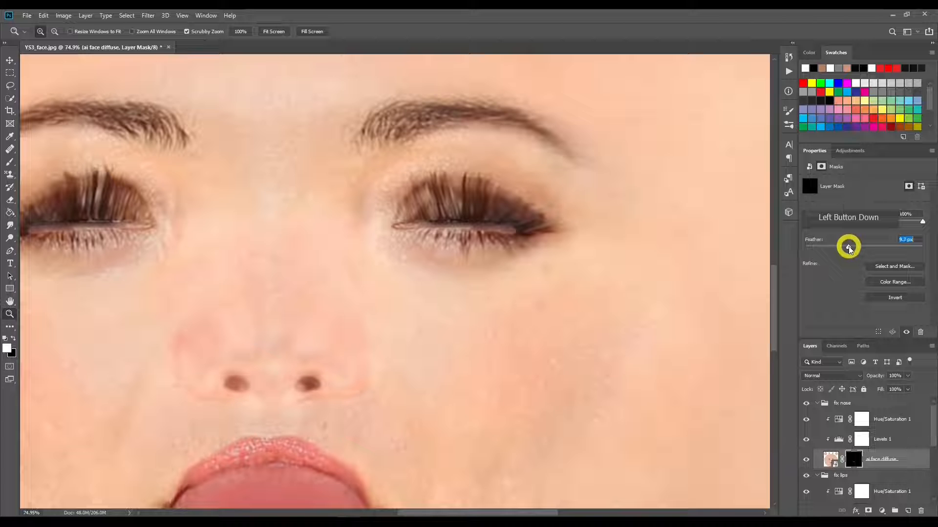
left_click_drag(848, 249, 846, 249)
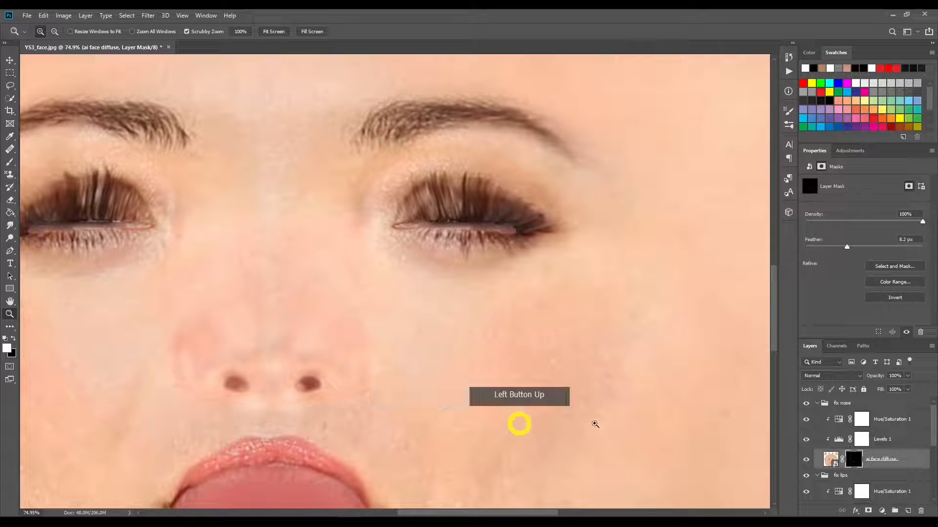
Step: Set the highlight input level of the fix nose Levels adjustment to 242 and check the whole face
left_click(840, 440)
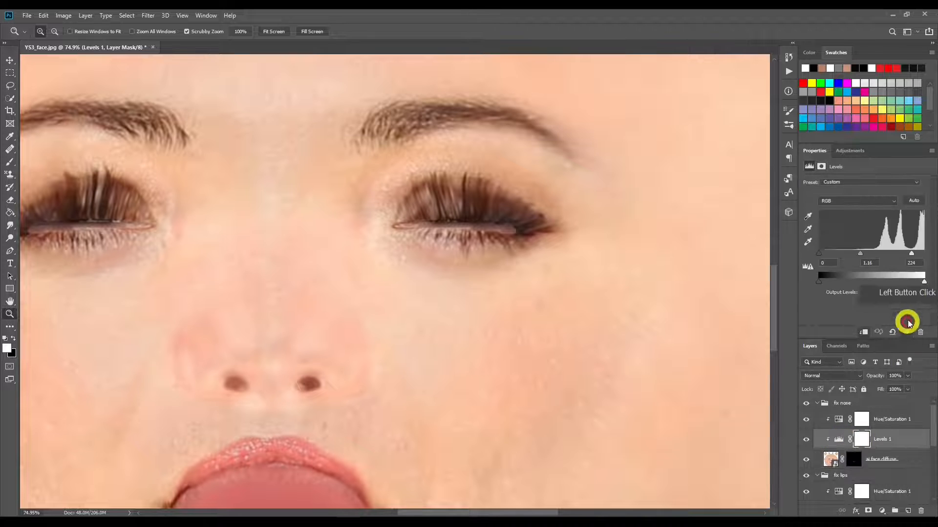
mouse_move(911, 254)
left_mouse_down()
mouse_move(904, 251)
mouse_move(931, 256)
mouse_move(917, 252)
left_mouse_up()
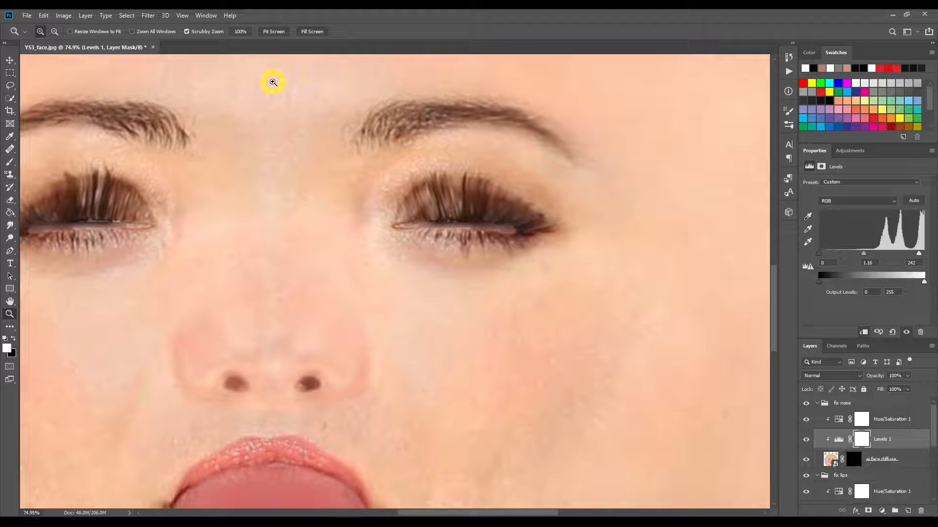
left_click(281, 31)
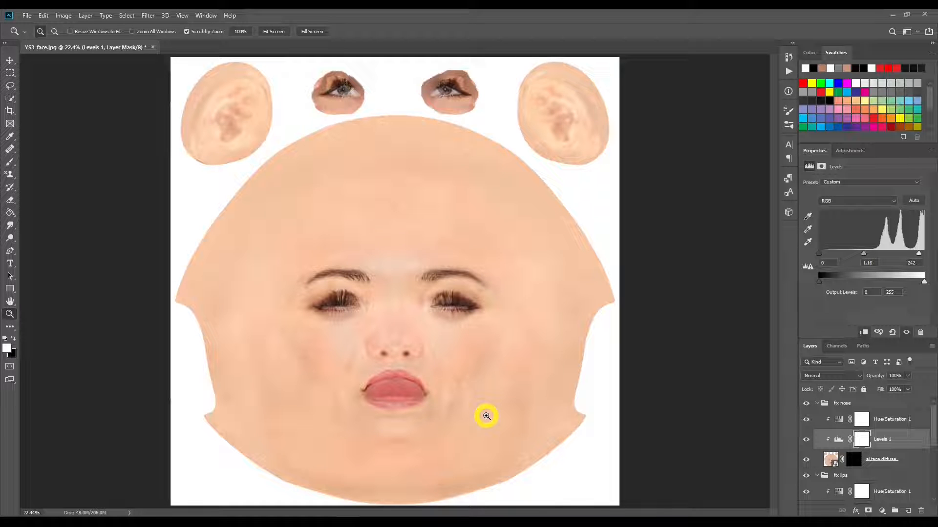
Step: Set the saturation of the fix nose Hue/Saturation adjustment to +26
mouse_move(417, 352)
left_mouse_down()
mouse_move(461, 354)
mouse_move(404, 352)
left_mouse_up()
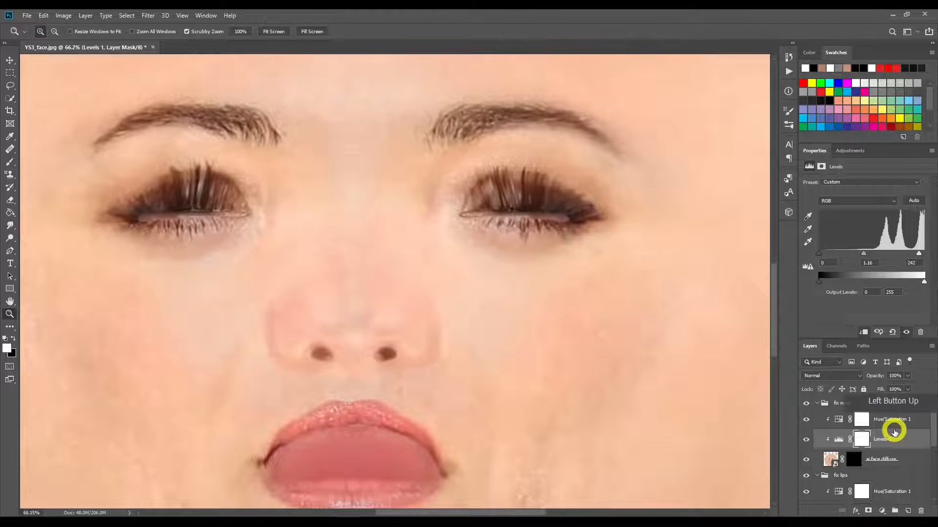
left_click(840, 420)
mouse_move(882, 235)
left_mouse_down()
mouse_move(865, 239)
mouse_move(879, 239)
left_mouse_up()
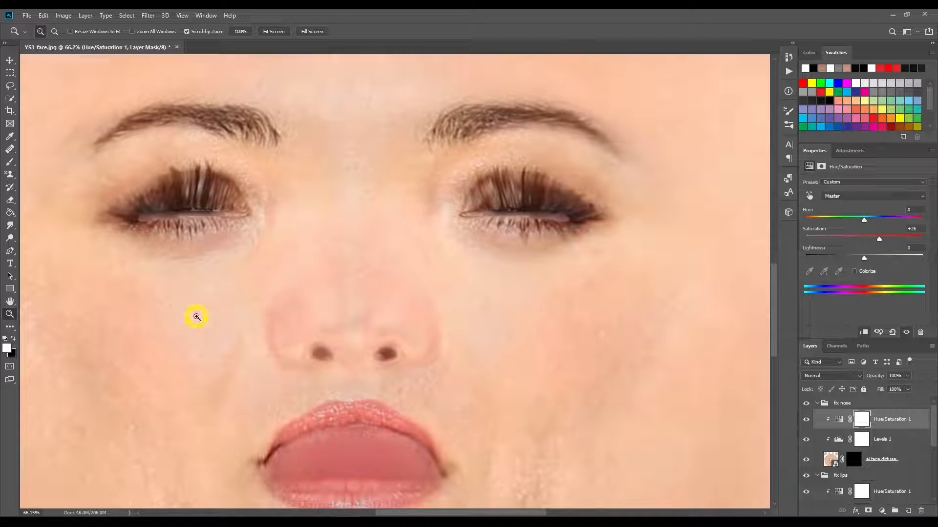
Step: Duplicate the fix nose group and name the copy fix eyes
left_click(834, 405)
right_click(835, 405)
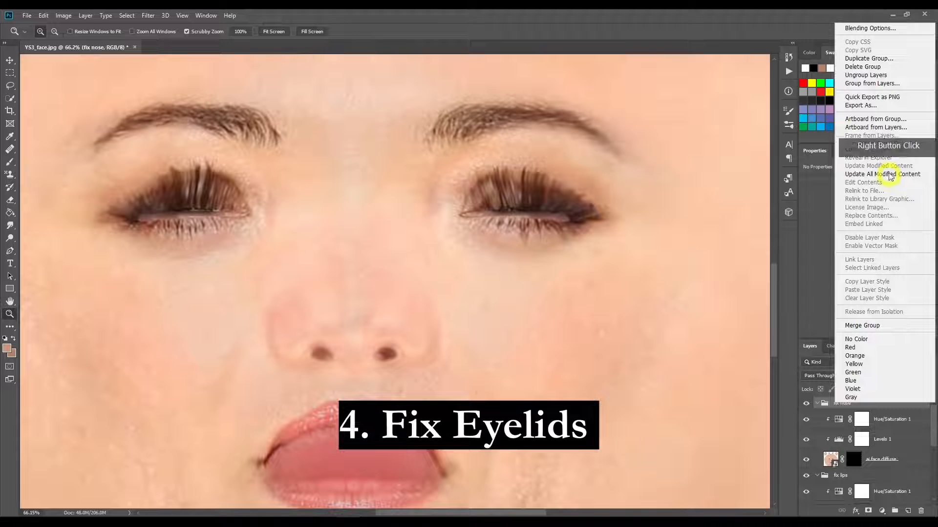
left_click(884, 59)
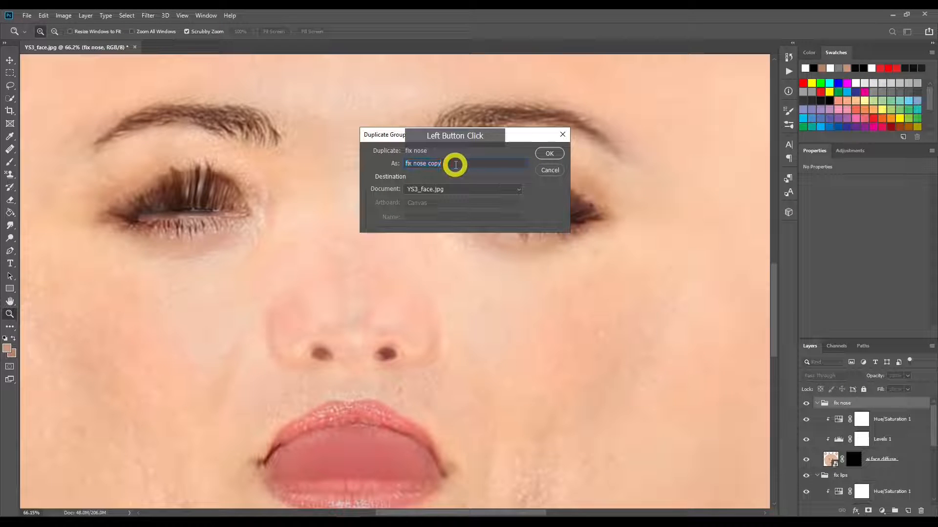
key("BackSpace")
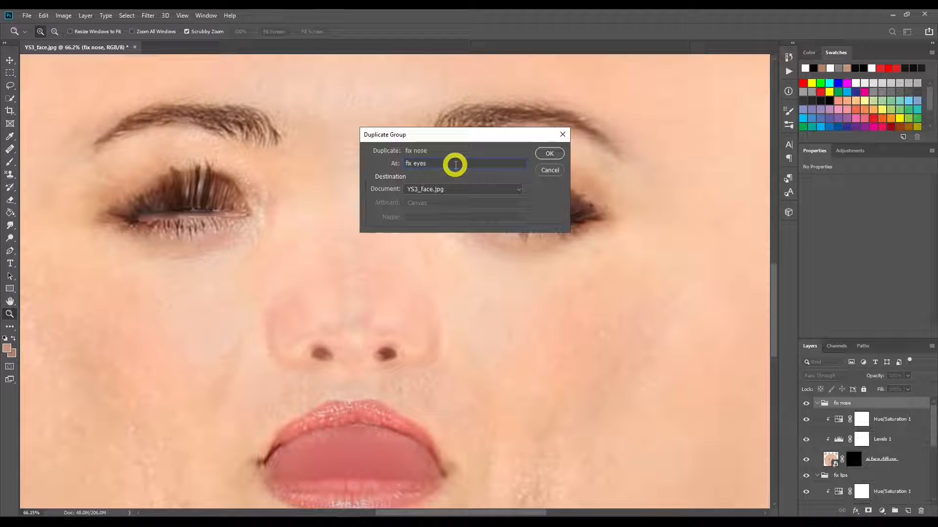
key("Return")
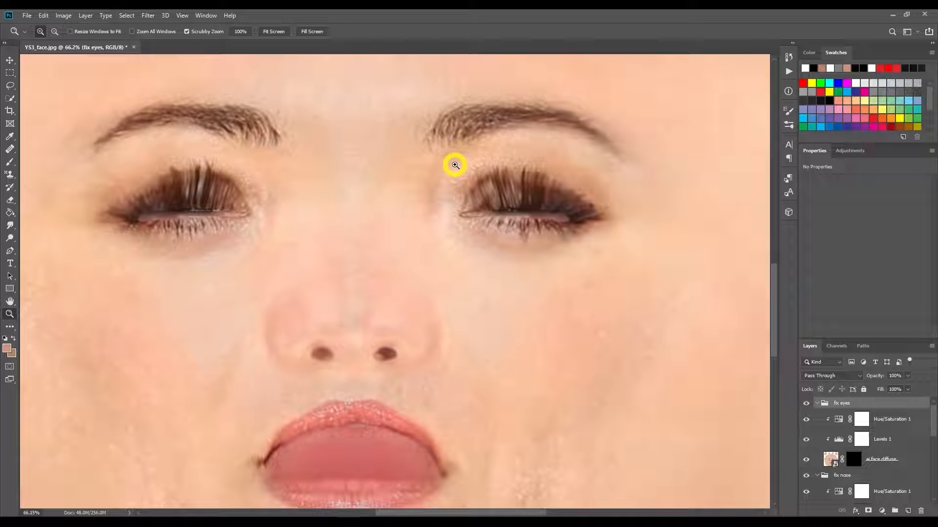
Step: Replace the ai face diffuse layer mask in the fix eyes group with a fresh all-black mask
left_click(853, 460)
right_click(854, 460)
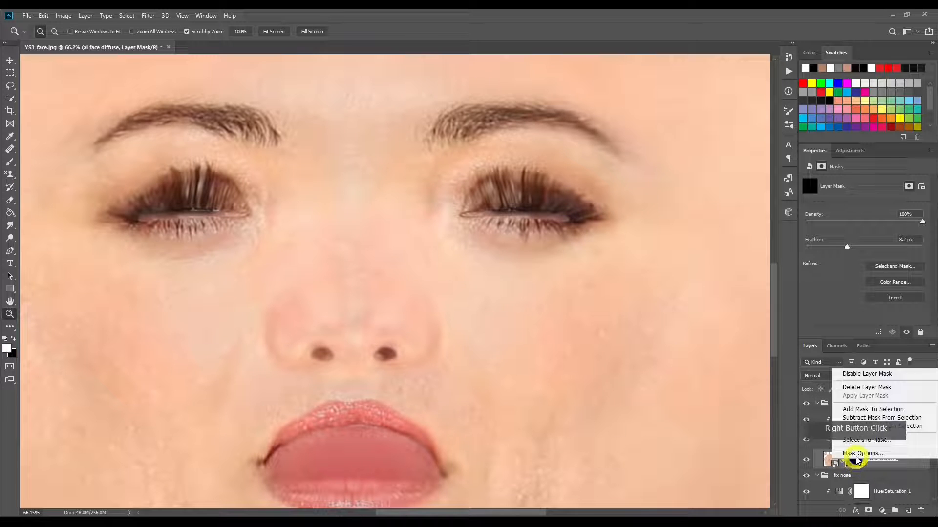
left_click(864, 388)
left_click(858, 453)
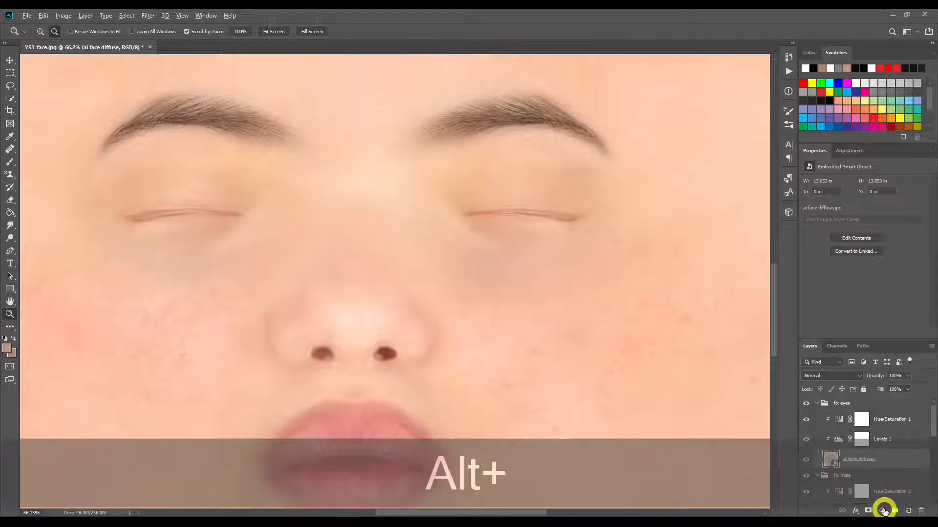
left_click(869, 511, "alt")
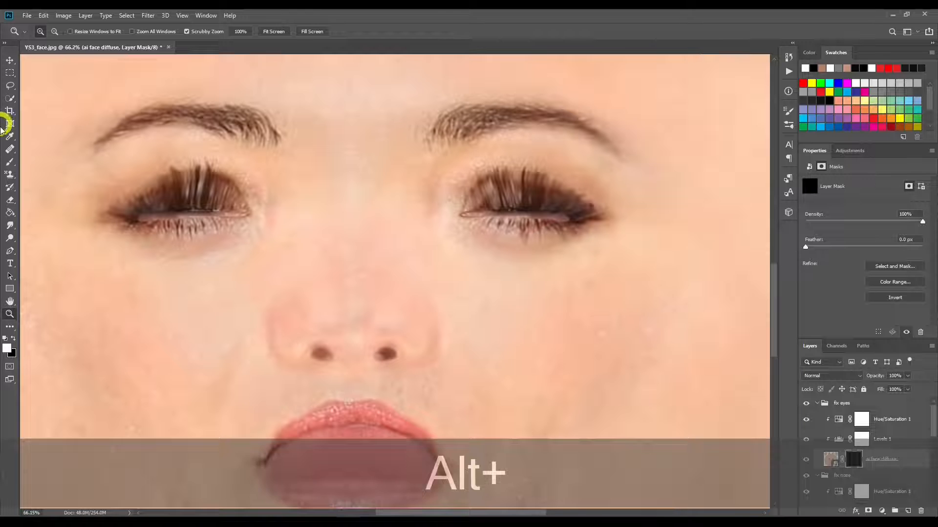
Step: Paint white with mirrored strokes on the fix eyes layer mask to reveal the clean closed eyelids over both eye openings
left_click(9, 165)
left_click(203, 195)
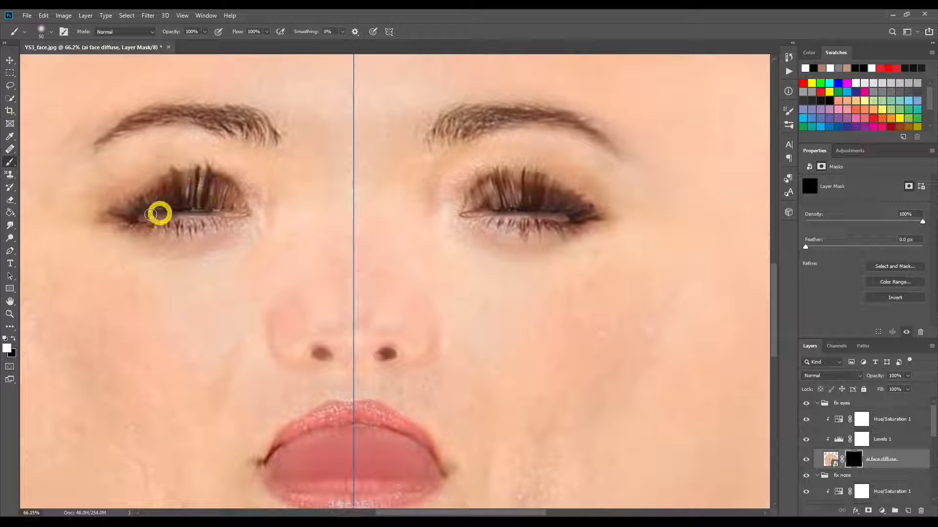
left_click(8, 313)
left_click_drag(182, 201, 299, 240)
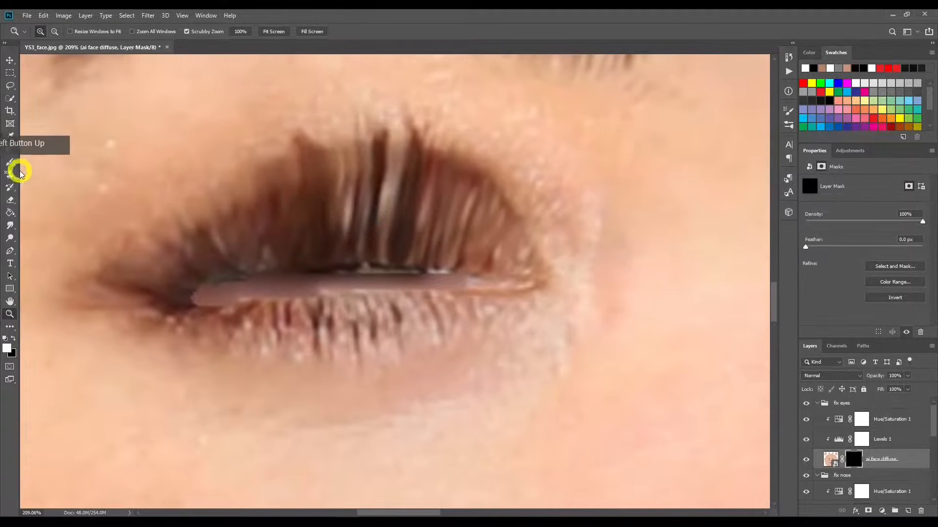
left_click(10, 161)
left_click(403, 218)
mouse_move(479, 263)
left_mouse_down()
mouse_move(226, 272)
mouse_move(230, 295)
mouse_move(502, 291)
mouse_move(521, 276)
mouse_move(481, 254)
mouse_move(380, 239)
mouse_move(228, 251)
mouse_move(277, 228)
mouse_move(446, 217)
mouse_move(292, 198)
mouse_move(448, 177)
left_mouse_up()
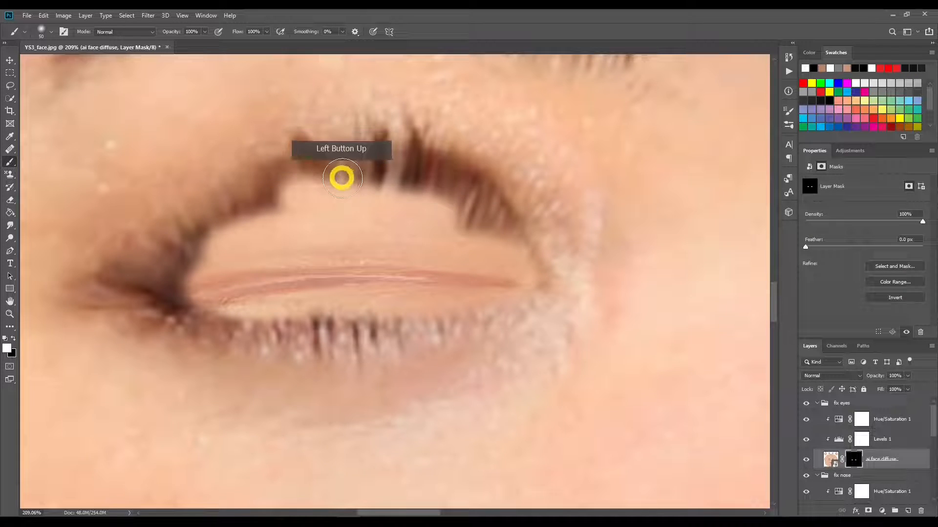
Step: Extend the white mask painting over the remaining upper and lower lashes out to the corners of the eyes
left_click(476, 228)
mouse_move(477, 230)
left_mouse_down()
mouse_move(538, 272)
mouse_move(473, 176)
mouse_move(362, 171)
mouse_move(429, 188)
mouse_move(433, 176)
mouse_move(412, 153)
mouse_move(367, 151)
mouse_move(472, 159)
mouse_move(512, 222)
mouse_move(449, 163)
mouse_move(402, 141)
left_mouse_up()
key("bracketleft")
key("bracketleft")
key("bracketleft")
key("bracketleft")
key("bracketleft")
key("bracketright")
key("bracketright")
key("bracketright")
mouse_move(351, 161)
left_mouse_down()
mouse_move(335, 184)
mouse_move(285, 186)
mouse_move(330, 156)
mouse_move(236, 196)
mouse_move(299, 156)
mouse_move(253, 205)
mouse_move(220, 209)
mouse_move(111, 274)
mouse_move(169, 274)
mouse_move(189, 258)
mouse_move(194, 284)
mouse_move(152, 291)
mouse_move(156, 299)
mouse_move(229, 314)
mouse_move(362, 314)
mouse_move(263, 320)
mouse_move(433, 314)
mouse_move(525, 284)
mouse_move(425, 329)
mouse_move(316, 336)
mouse_move(332, 346)
mouse_move(403, 339)
mouse_move(184, 320)
mouse_move(132, 301)
mouse_move(111, 272)
mouse_move(488, 268)
left_mouse_up()
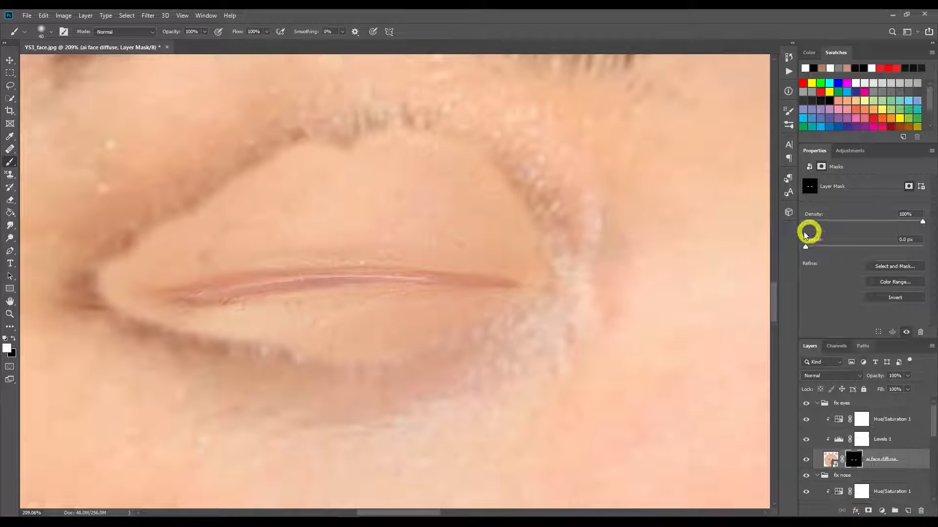
Step: Feather the fix eyes layer mask by 8.1 px and check the blend on both eyes
mouse_move(806, 247)
left_mouse_down()
mouse_move(868, 248)
mouse_move(846, 249)
left_mouse_up()
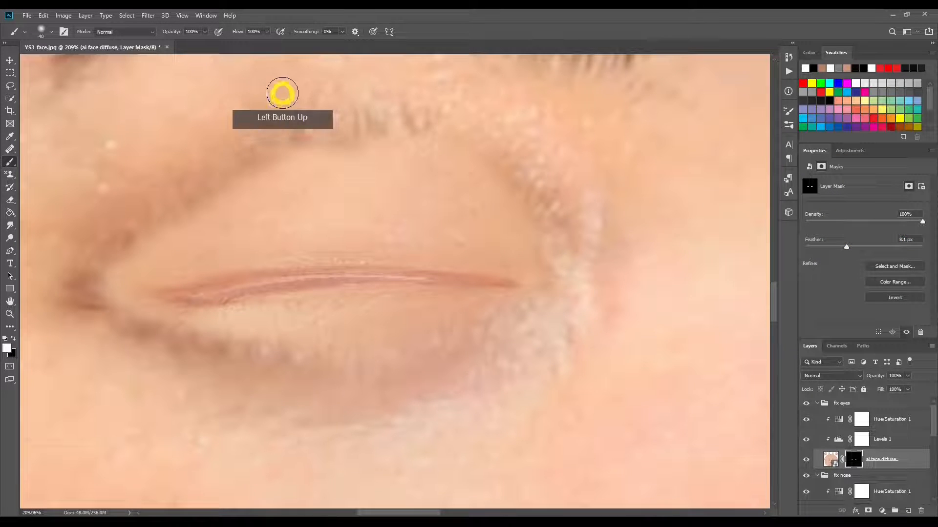
left_click(10, 314)
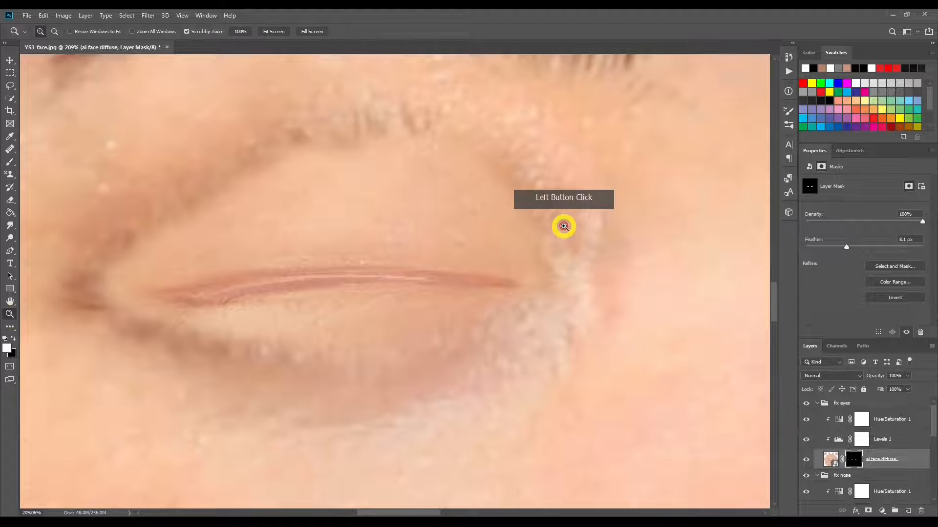
left_click_drag(536, 231, 493, 234)
left_click_drag(620, 233, 389, 243)
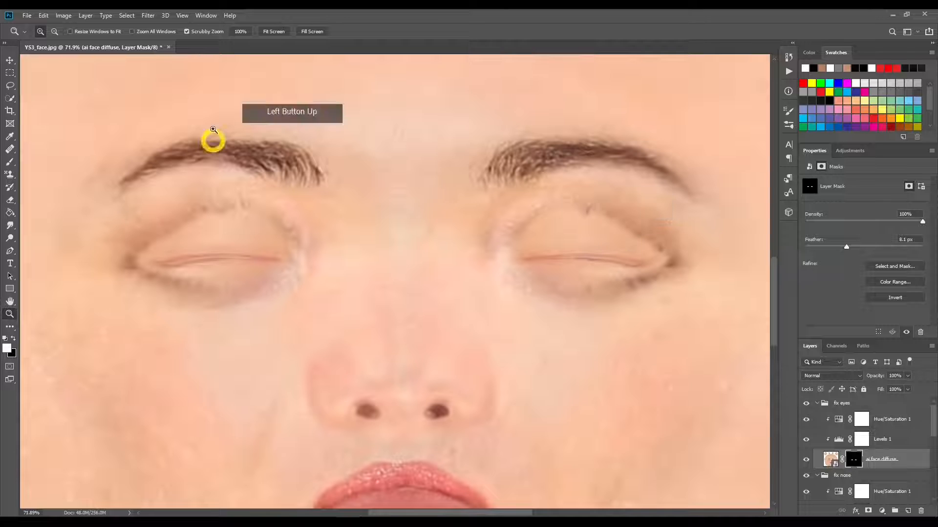
Step: Paint out the leftover dark lash marks at the outer corners and along the lower lids on the mask
left_click(10, 162)
left_click(611, 259)
left_click(668, 261)
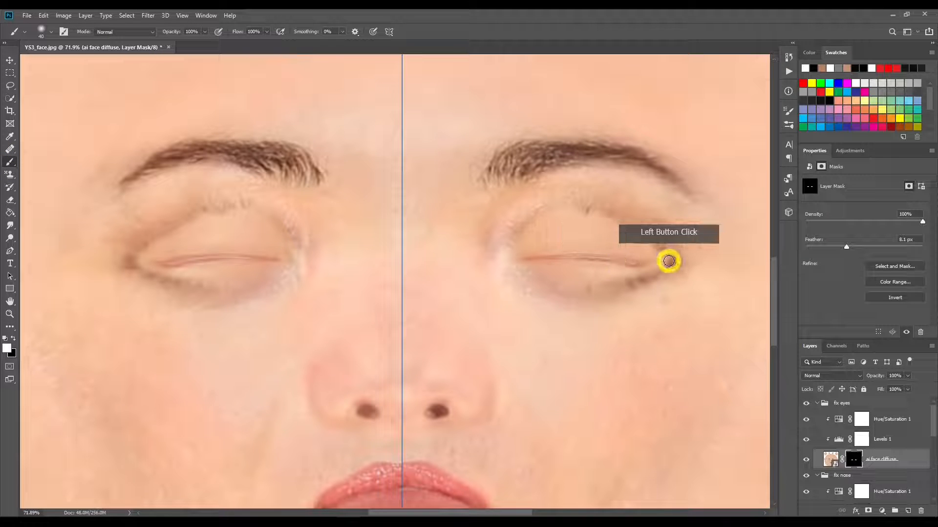
left_click(667, 264)
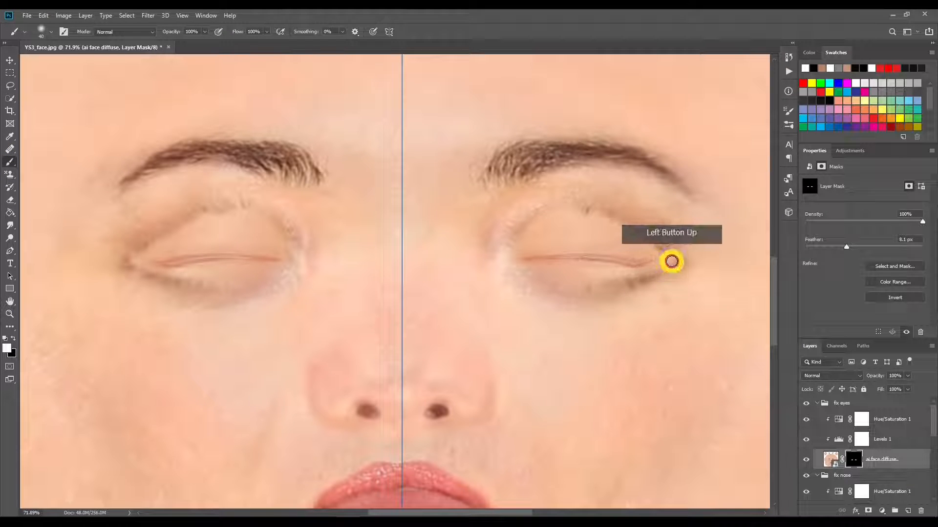
left_click(639, 274)
left_click(603, 281)
mouse_move(602, 281)
left_mouse_down()
mouse_move(676, 259)
mouse_move(595, 284)
mouse_move(667, 268)
mouse_move(667, 256)
mouse_move(586, 214)
mouse_move(669, 254)
mouse_move(618, 282)
left_mouse_up()
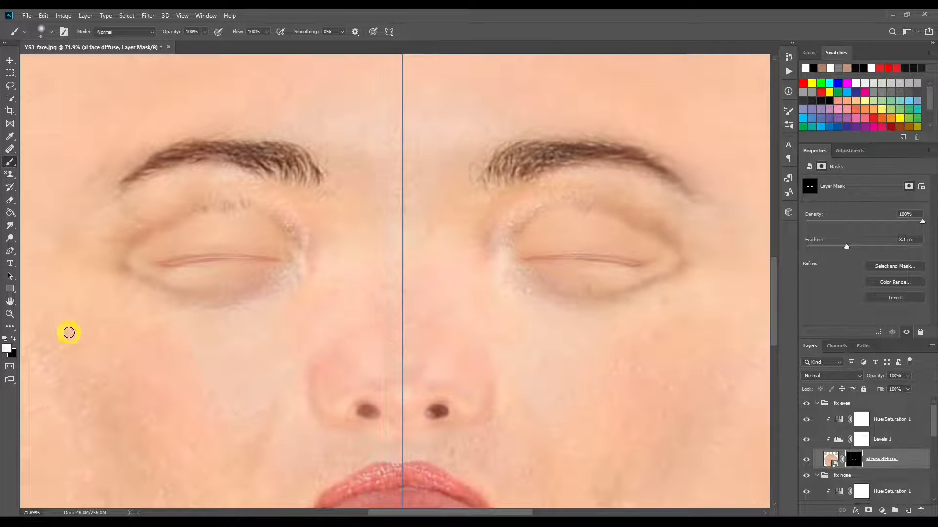
Step: Paint the mask further outward at the outer eye corners to soften the remaining shadows there
left_click(9, 314)
left_click_drag(279, 309, 255, 318)
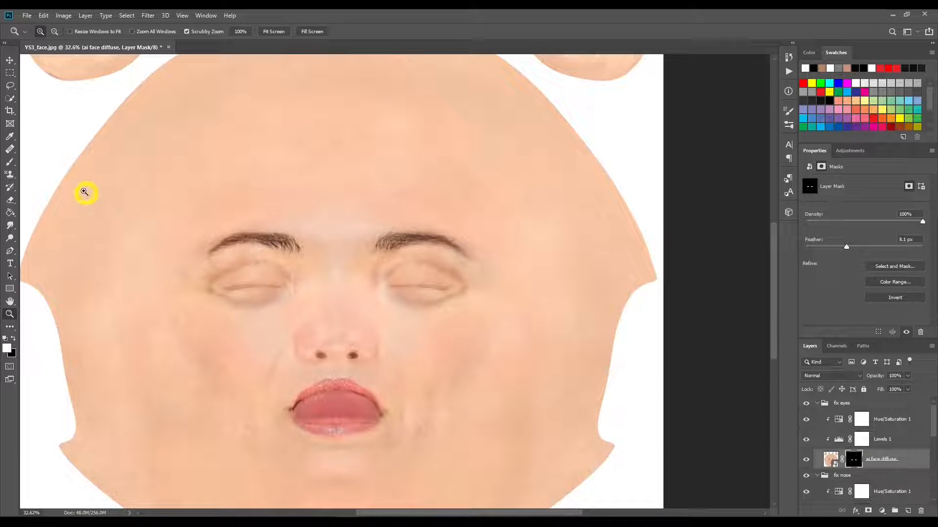
left_click(9, 162)
left_click(448, 293)
left_click(459, 292)
mouse_move(460, 292)
left_mouse_down()
mouse_move(421, 304)
mouse_move(462, 285)
mouse_move(430, 264)
mouse_move(394, 268)
mouse_move(488, 293)
left_mouse_up()
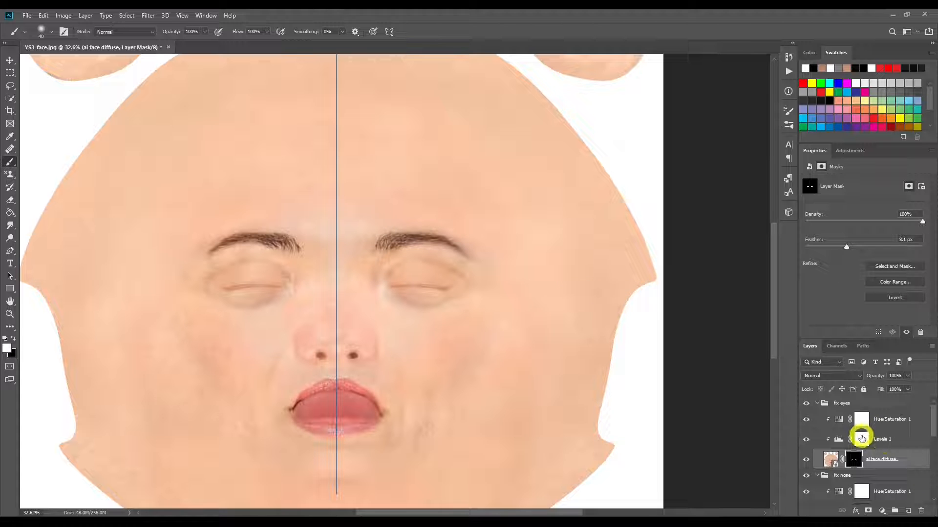
Step: Adjust the highlight input level of the fix eyes Levels adjustment and set its Hue/Saturation saturation to +27
left_click(861, 439)
left_click(838, 439)
mouse_move(922, 254)
left_mouse_down()
mouse_move(805, 257)
mouse_move(822, 255)
mouse_move(821, 264)
left_mouse_up()
left_click(843, 422)
left_click(875, 238)
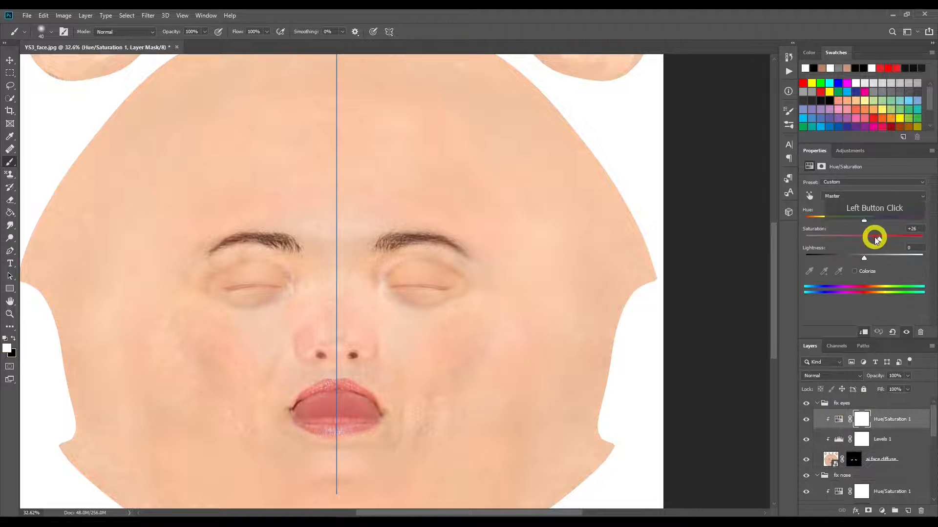
mouse_move(872, 241)
left_mouse_down()
mouse_move(862, 242)
mouse_move(880, 242)
left_mouse_up()
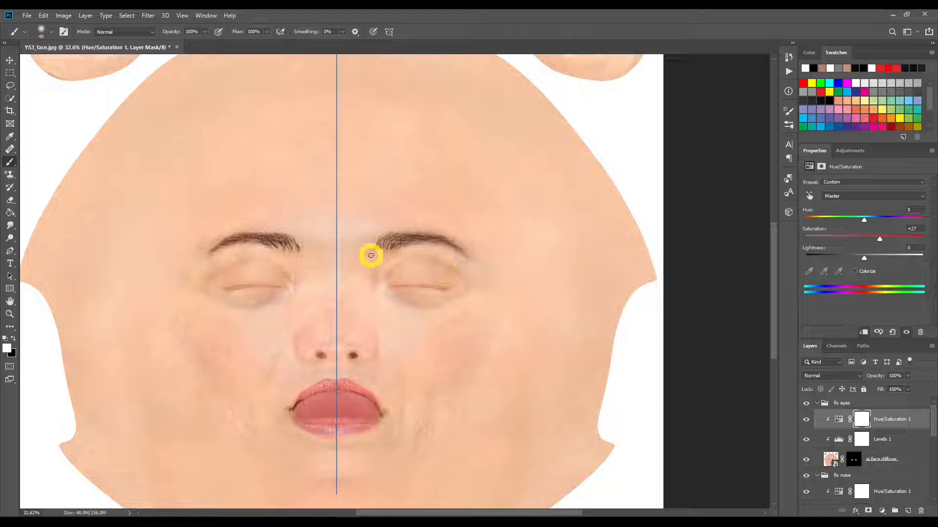
Step: Increase the feather of the fix eyes layer mask to 12.2 px
left_click(852, 460)
mouse_move(858, 247)
left_mouse_down()
mouse_move(843, 247)
mouse_move(873, 249)
mouse_move(853, 252)
left_mouse_up()
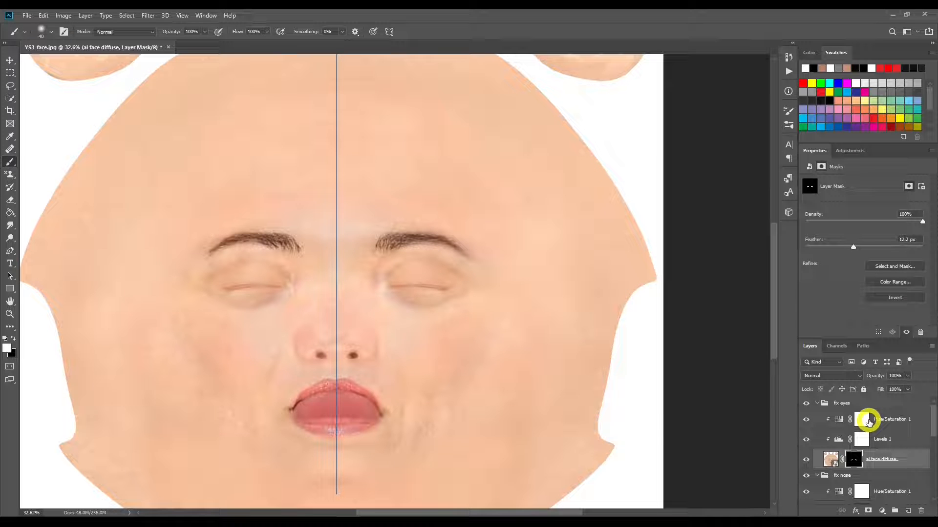
Step: Create a new layer group above fix eyes and name it thicken eyebrows
left_click(845, 404)
right_click(844, 404)
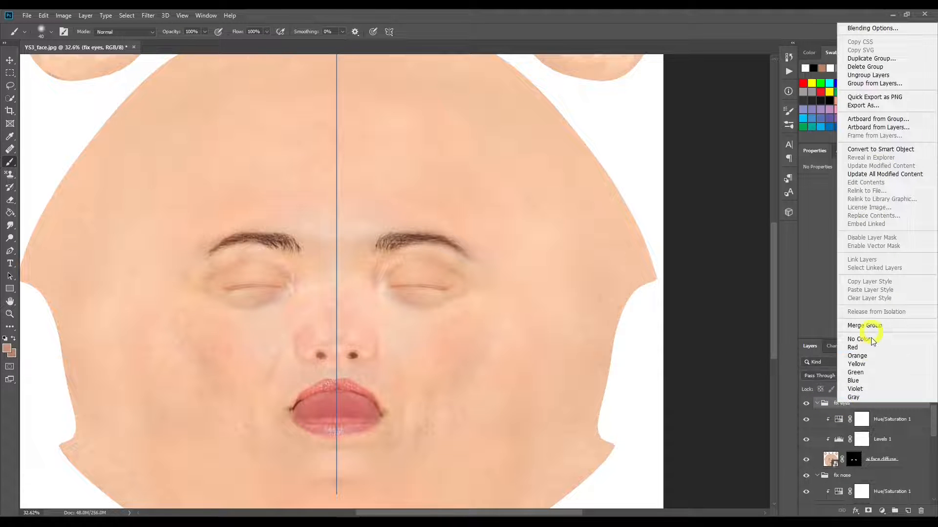
left_click(841, 398)
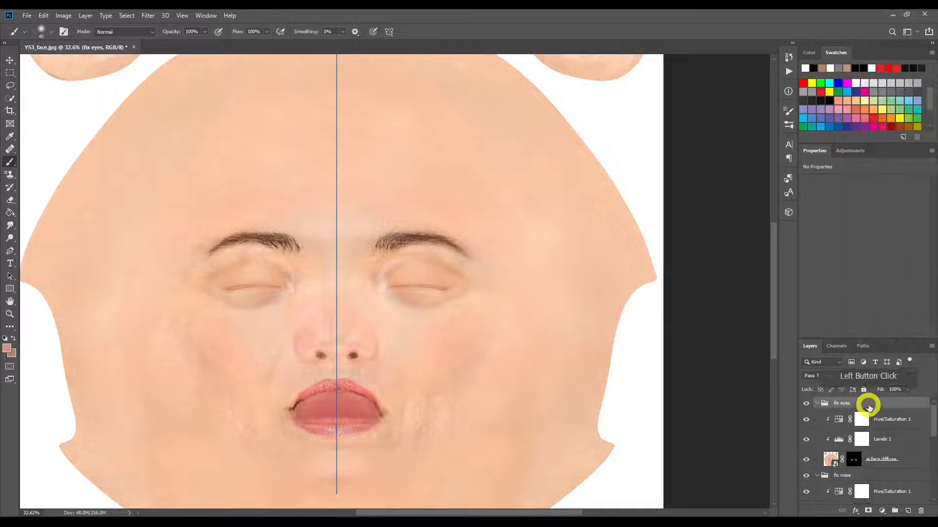
left_click(892, 511)
left_click(845, 407)
double_click(843, 404)
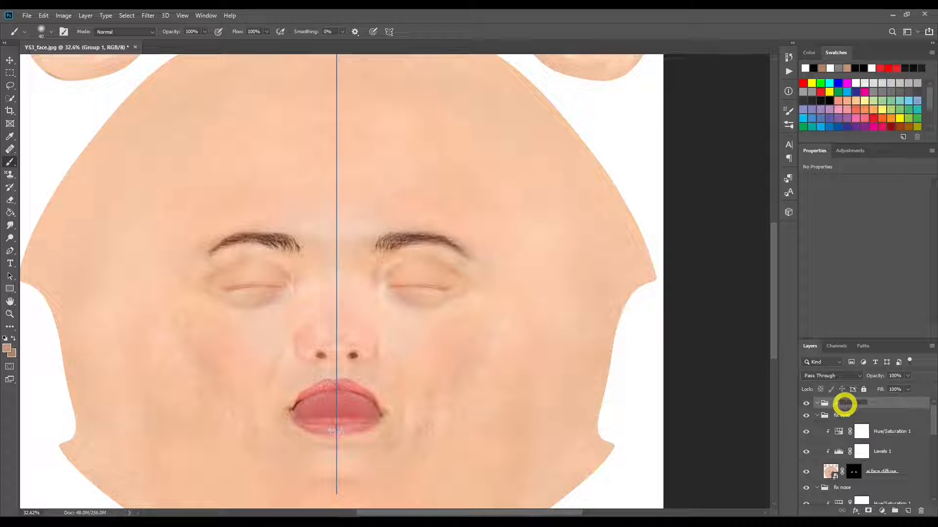
type("thicken eyebrows")
key("Return")
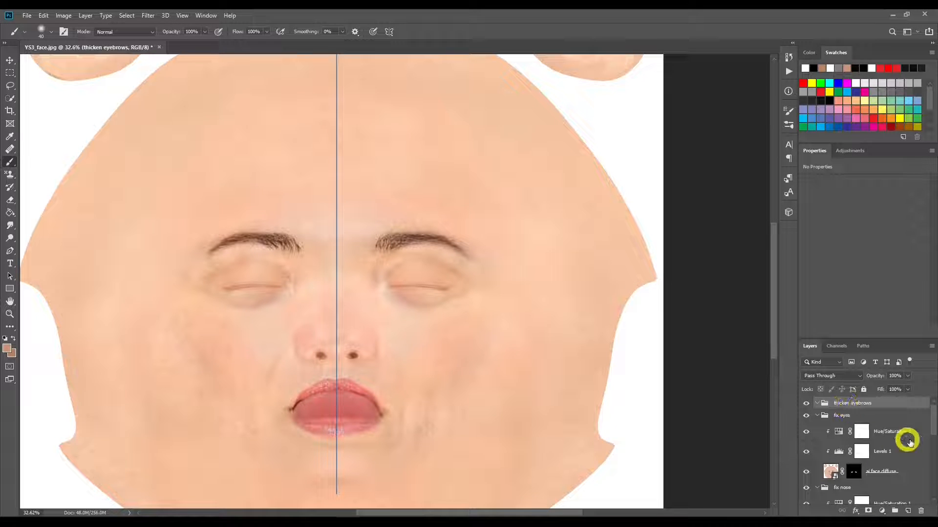
Step: Add a new empty layer inside the thicken eyebrows group and name it Brush 7
left_click(908, 511)
left_click(855, 419)
double_click(855, 419)
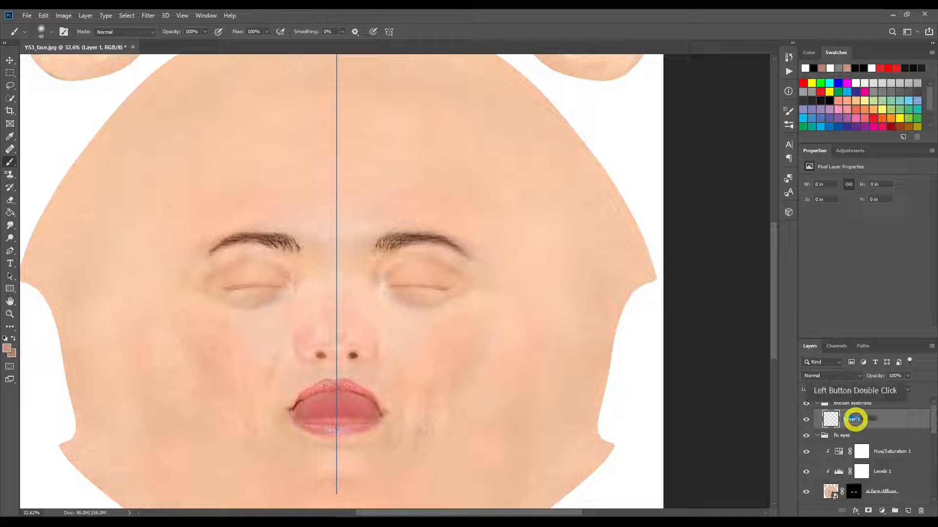
type("Brush ")
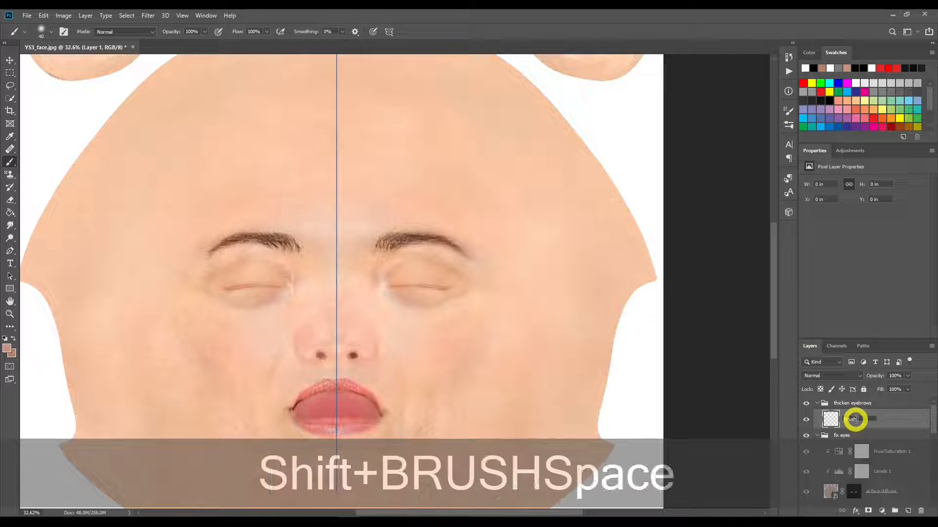
type("7")
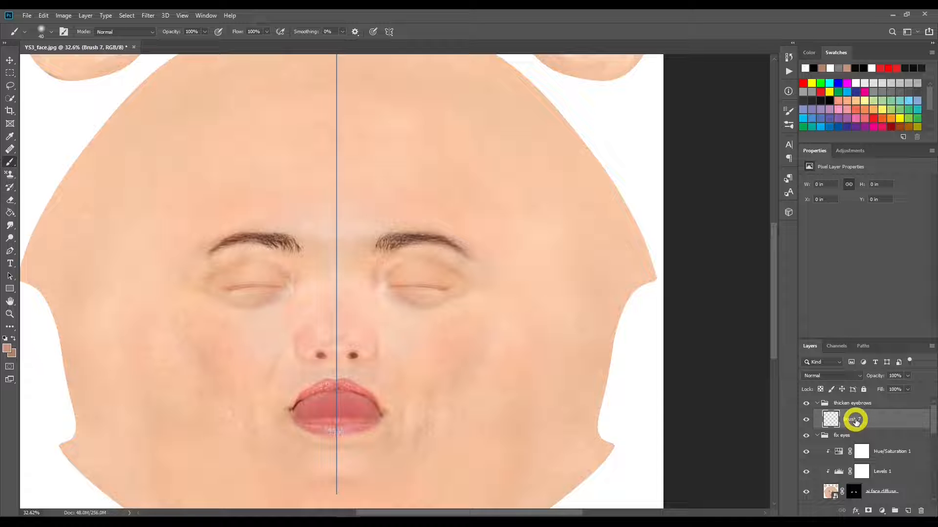
left_click(811, 317)
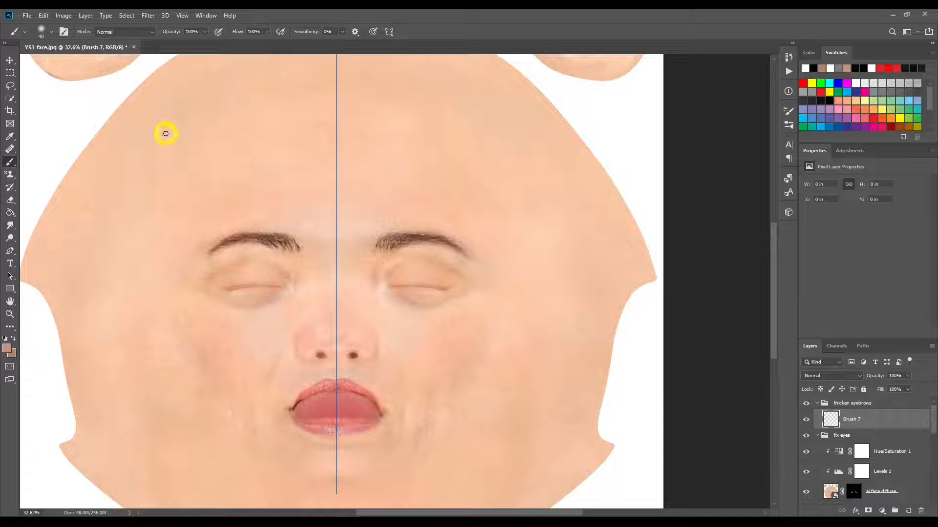
Step: Choose the Biscuits Particle Brush 07 preset from the Biscuits brush set
left_click(50, 33)
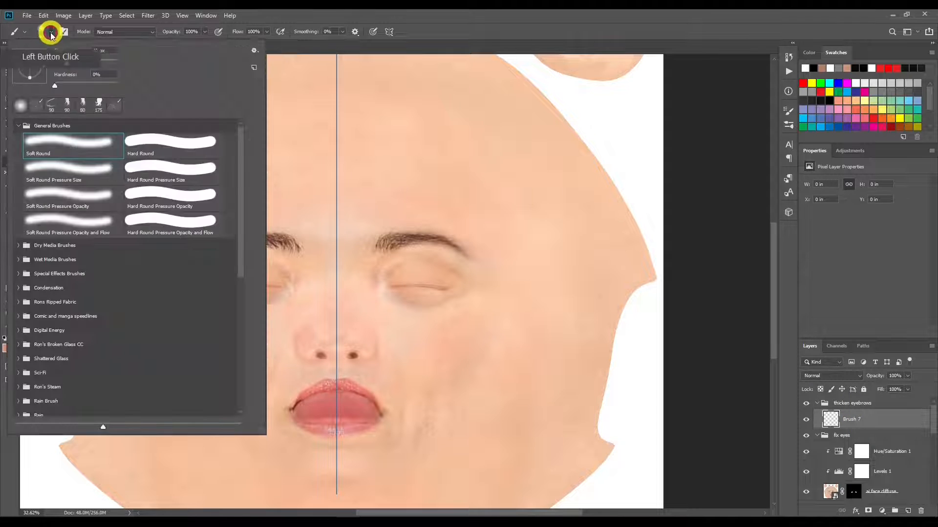
left_click_drag(236, 226, 236, 403)
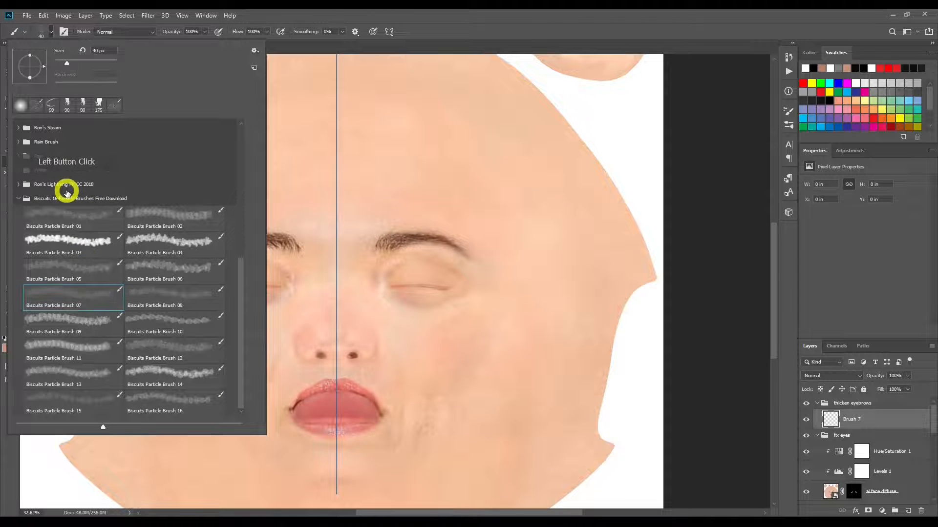
left_click(381, 10)
Step: Sample the brown of the eyebrow hair with the Eyedropper as the foreground colour
left_click(10, 313)
left_click_drag(241, 245, 308, 243)
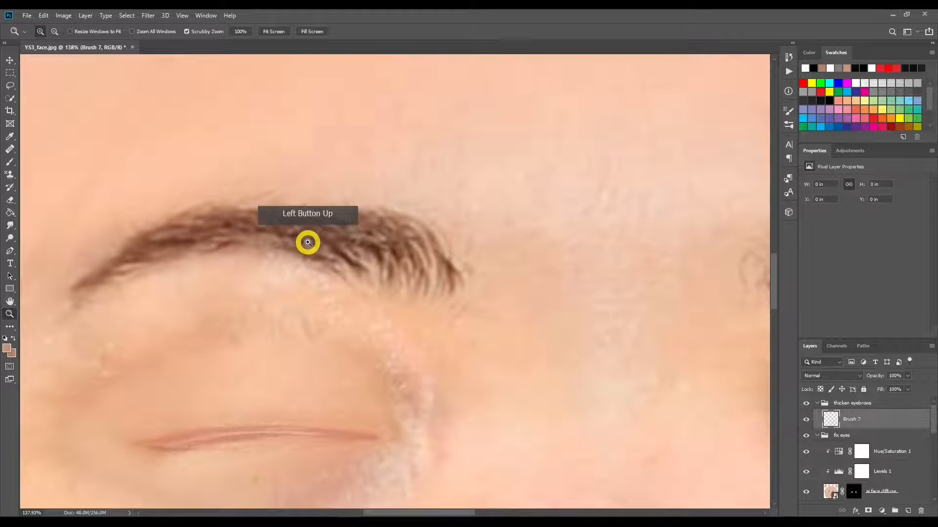
key("b")
left_click(361, 249)
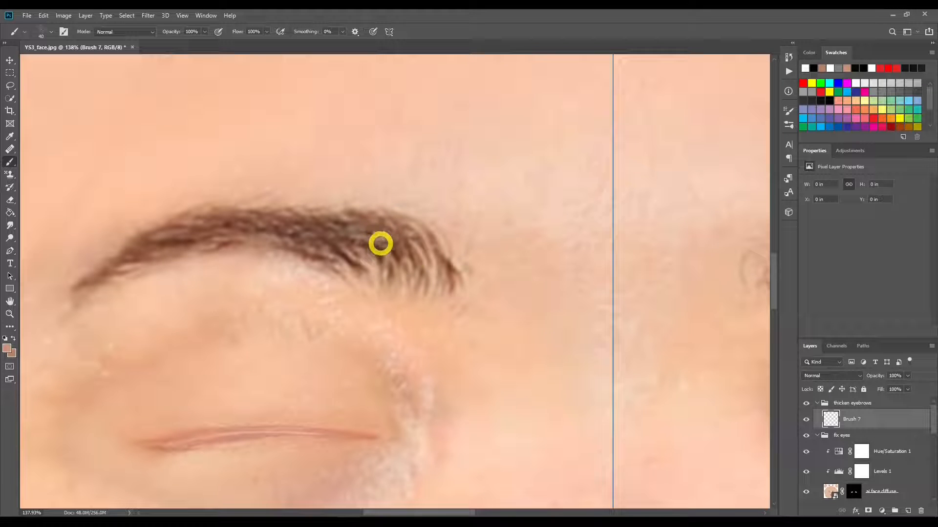
left_click(10, 137)
left_click_drag(305, 236, 328, 239)
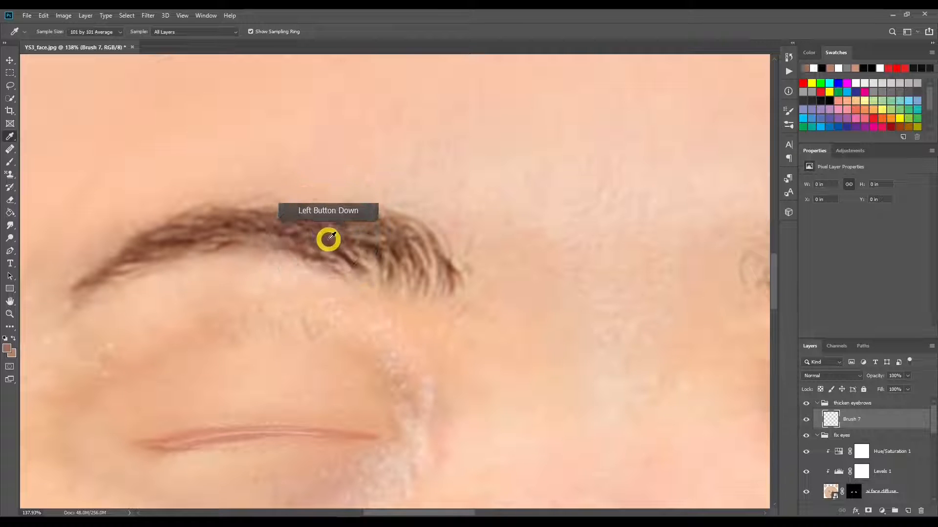
Step: Thicken both eyebrows on the Brush 7 layer with mirrored particle brush strokes at 41% flow
left_click(9, 162)
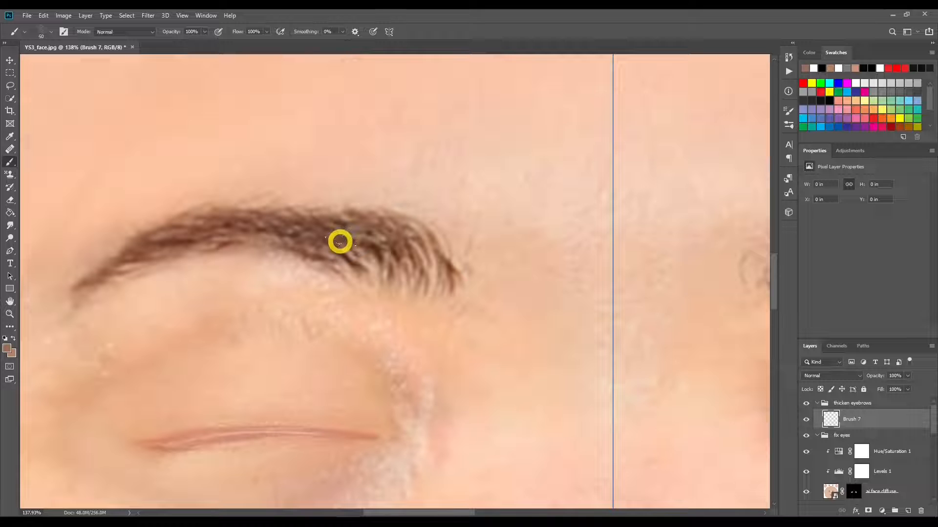
left_click(266, 32)
left_click_drag(267, 45, 240, 44)
left_click(358, 245)
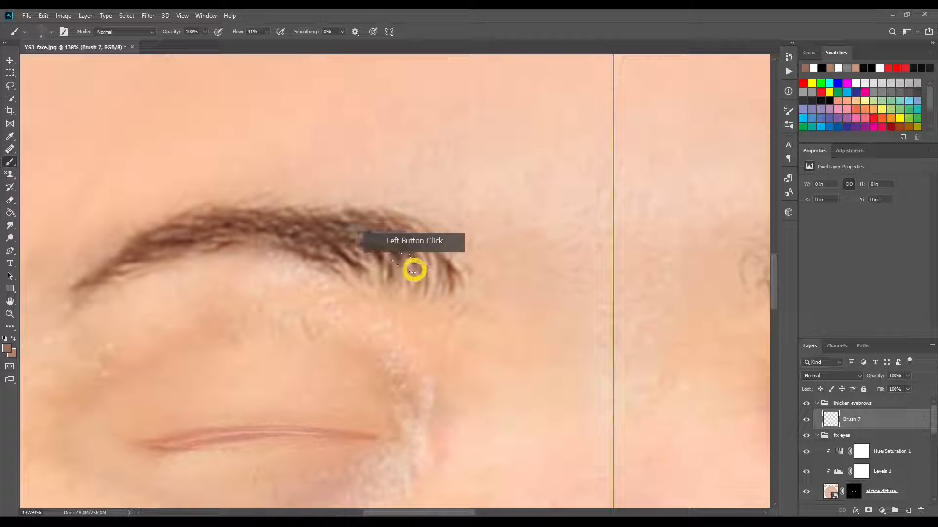
left_click_drag(426, 277, 412, 242)
left_click(434, 267)
left_click(393, 236)
left_click(360, 235)
left_click(352, 241)
left_click(334, 245)
mouse_move(334, 245)
left_mouse_down()
mouse_move(325, 251)
mouse_move(256, 226)
mouse_move(184, 238)
mouse_move(121, 265)
mouse_move(129, 267)
mouse_move(81, 298)
mouse_move(203, 243)
left_mouse_up()
key("bracketright")
left_click(289, 245)
mouse_move(268, 243)
left_mouse_down()
mouse_move(345, 245)
mouse_move(345, 263)
mouse_move(381, 266)
mouse_move(394, 245)
mouse_move(435, 264)
left_mouse_up()
left_click(392, 223)
left_click_drag(392, 222, 453, 289)
left_click(360, 265)
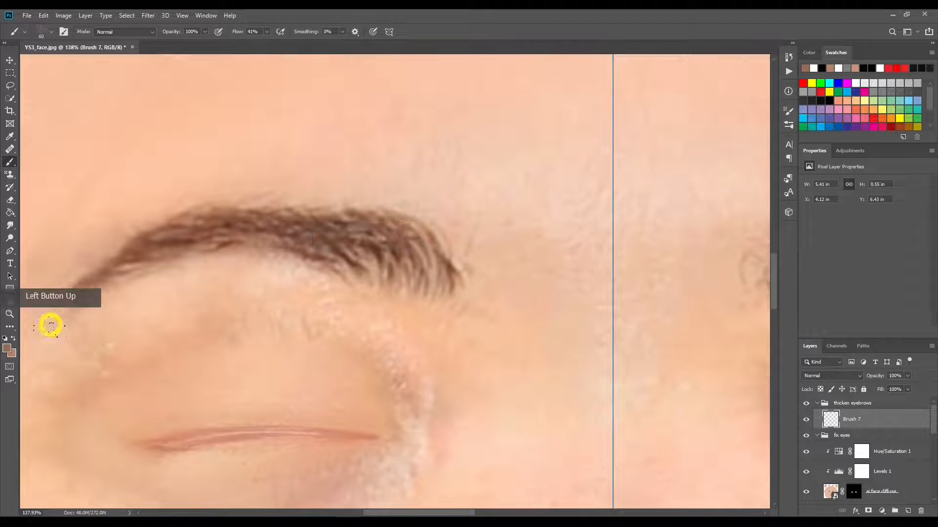
Step: Fit the whole texture in view and compare the face with the thicken eyebrows group hidden and shown
left_click(9, 314)
left_click_drag(590, 243, 488, 245)
left_click(272, 32)
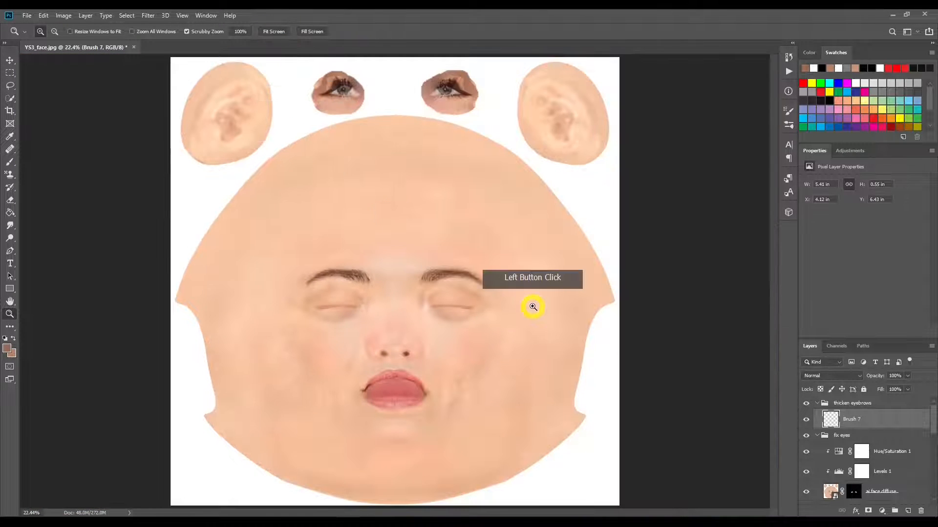
left_click(807, 403)
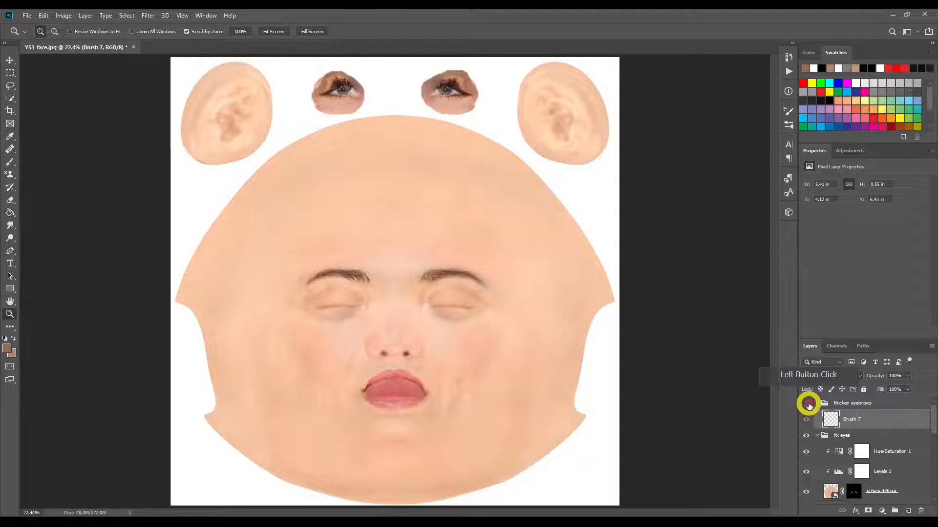
left_click(807, 403)
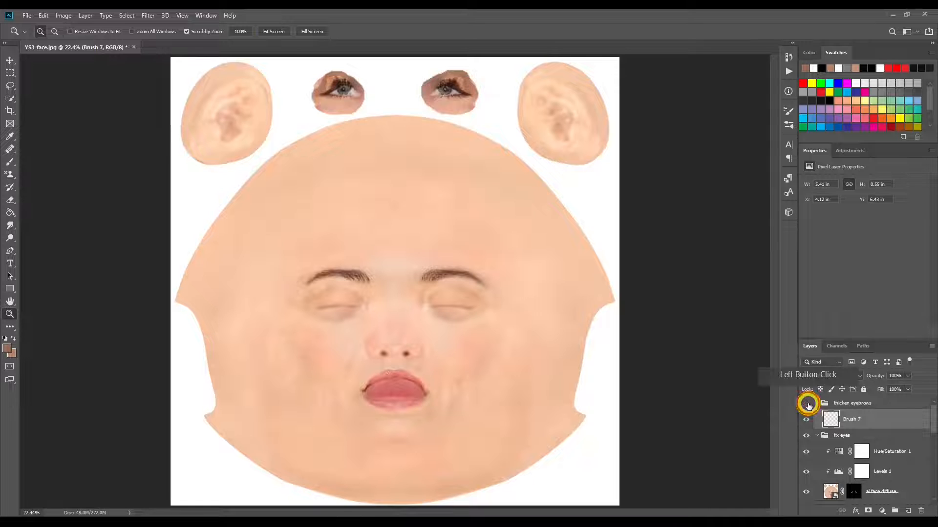
left_click(807, 403)
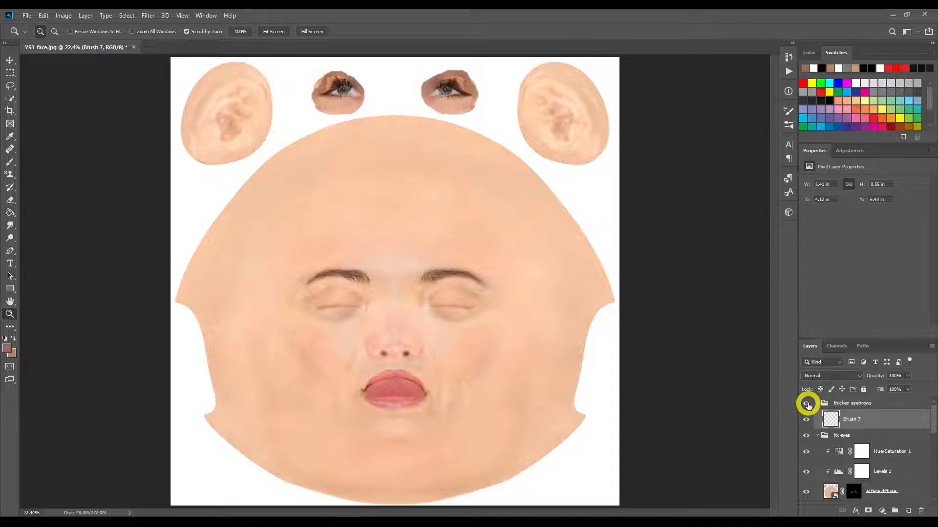
Step: Hide and show the thicken eyebrows group once more, and collapse it in the layer stack
left_click(807, 404)
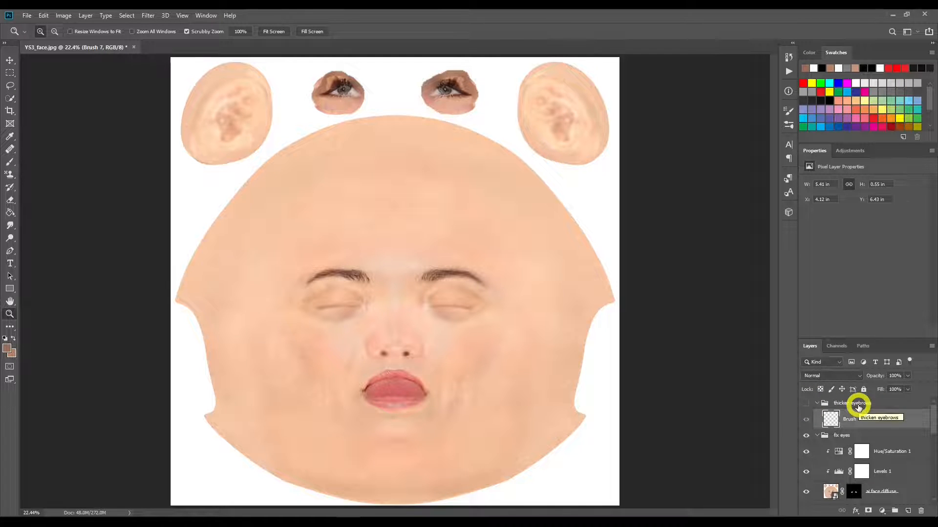
left_click(805, 403)
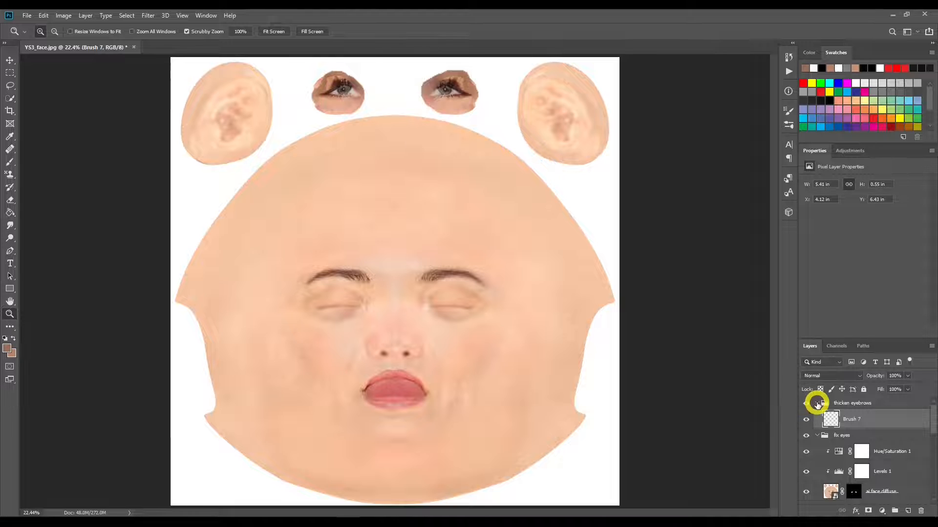
left_click(817, 403)
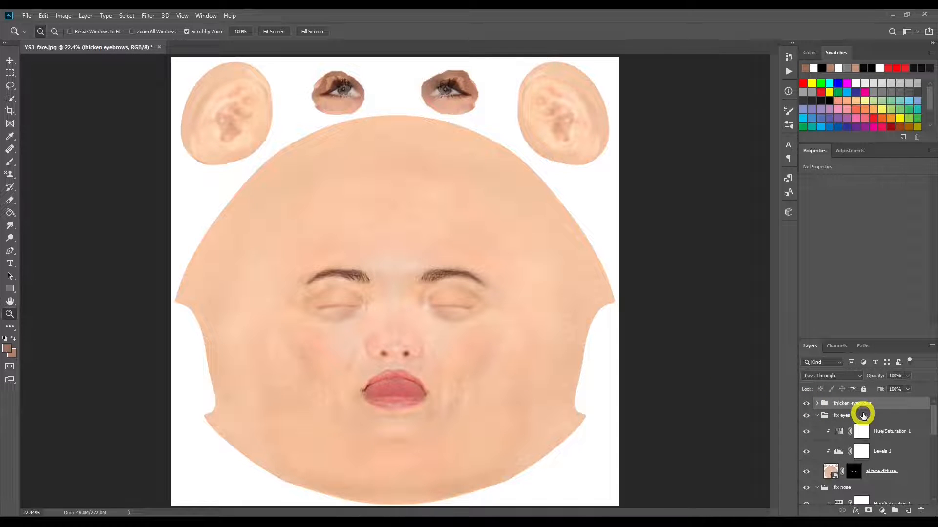
Step: Duplicate the fix eyes group within YS3_face.jpg under the name "fix other"
left_click(859, 418)
right_click(860, 418)
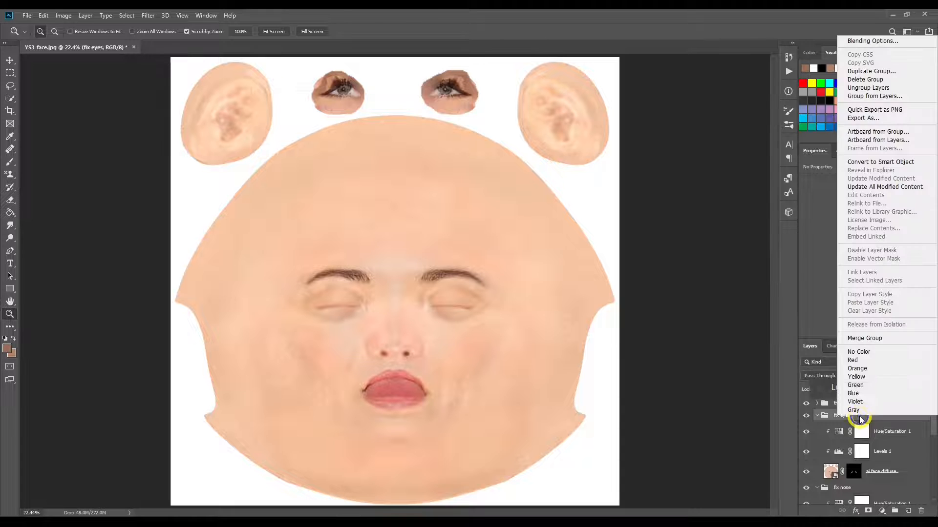
left_click(888, 77)
left_click(461, 166)
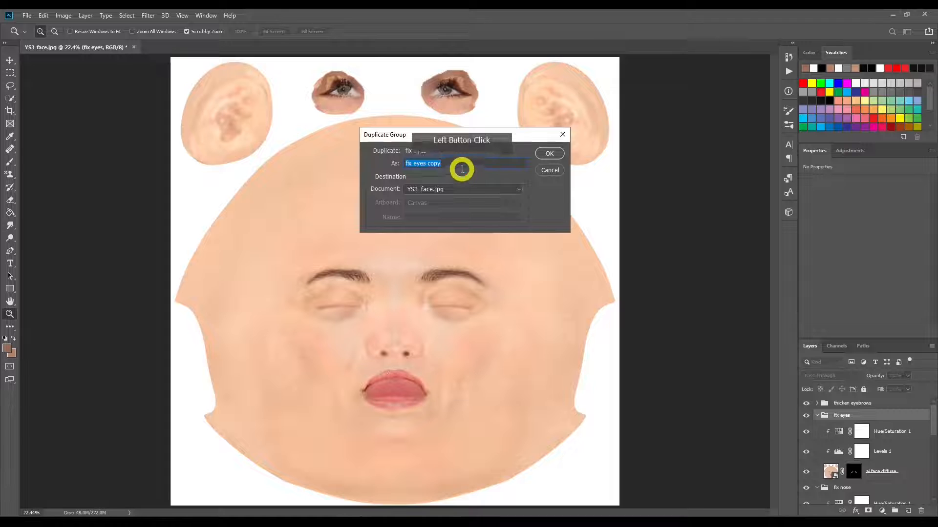
key("BackSpace")
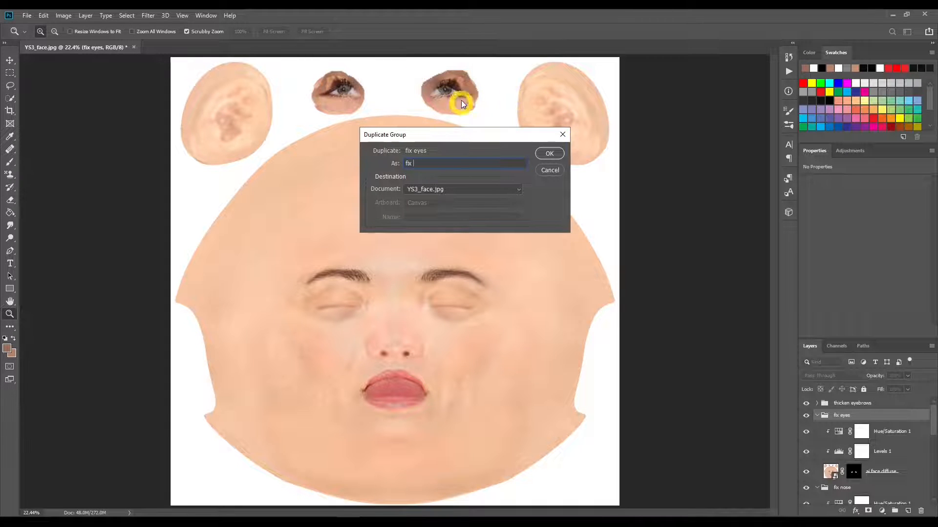
type("other")
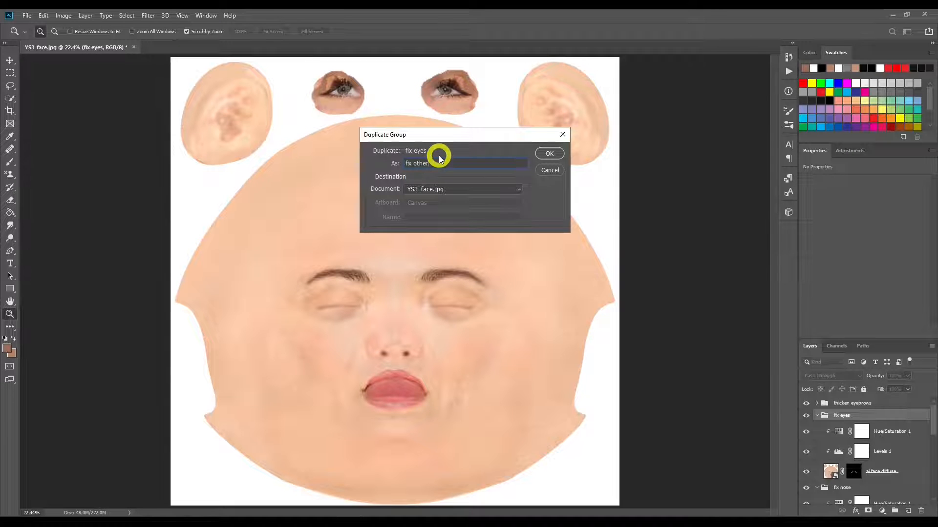
key("Return")
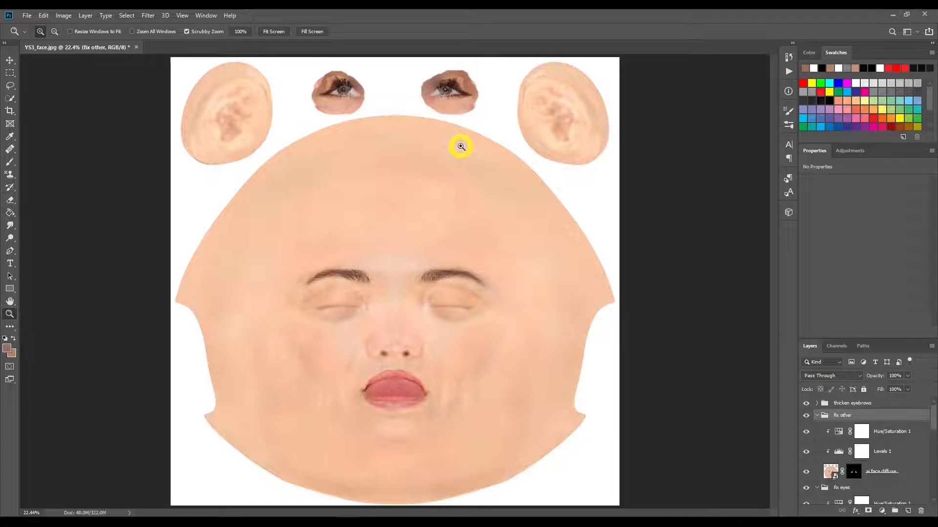
Step: Replace the mask of the ai face diffuse layer in the fix other group with a new black layer mask
left_click(854, 472)
right_click(854, 472)
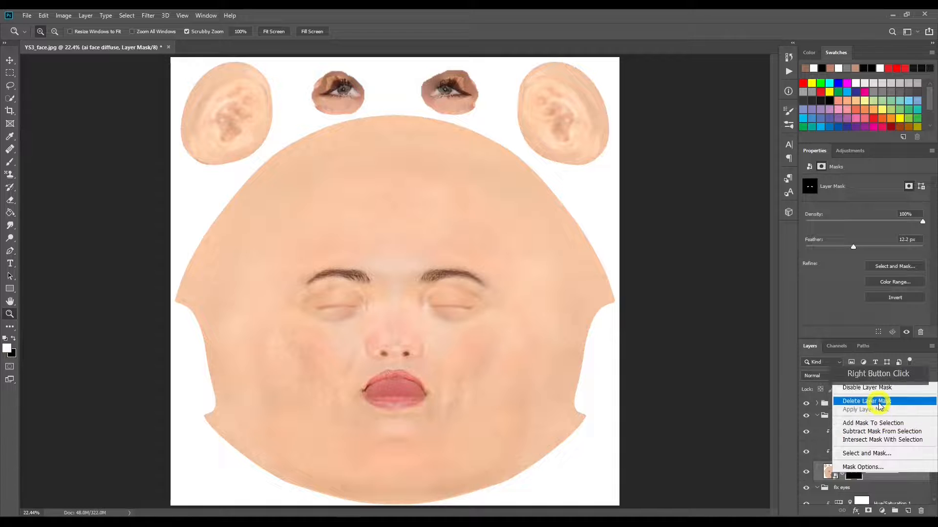
left_click(878, 401)
left_click(868, 511, "alt")
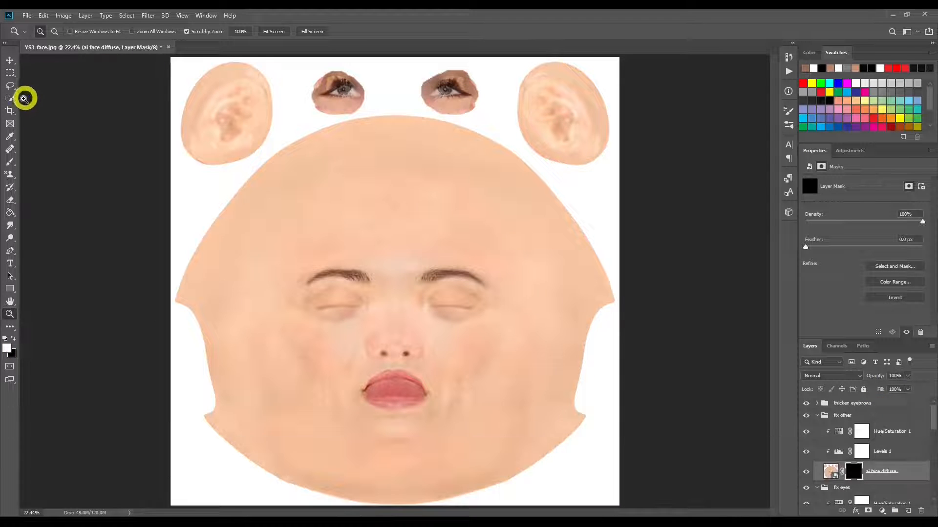
Step: Set up a soft round brush at 100% flow for painting on the new layer mask
left_click(10, 161)
left_click(337, 85)
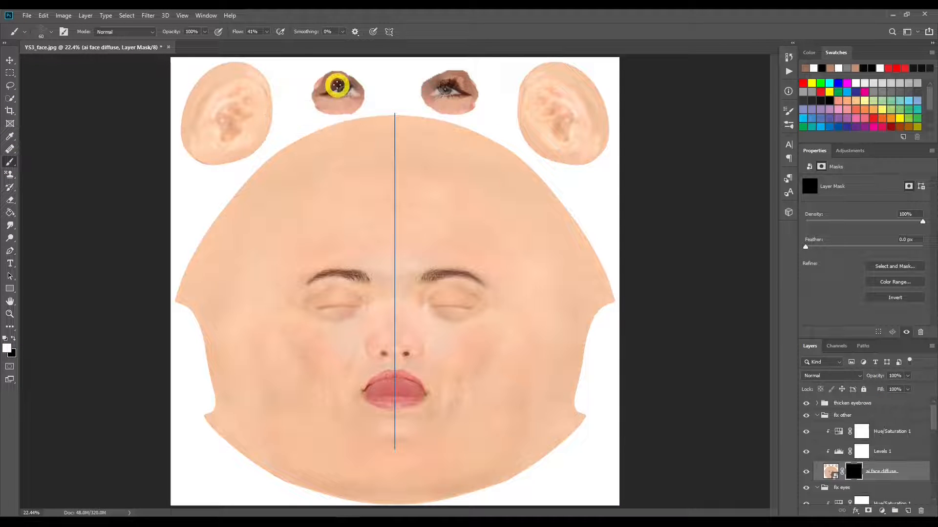
left_click(267, 31)
left_click_drag(267, 43, 310, 43)
key("bracketright")
key("bracketright")
key("bracketright")
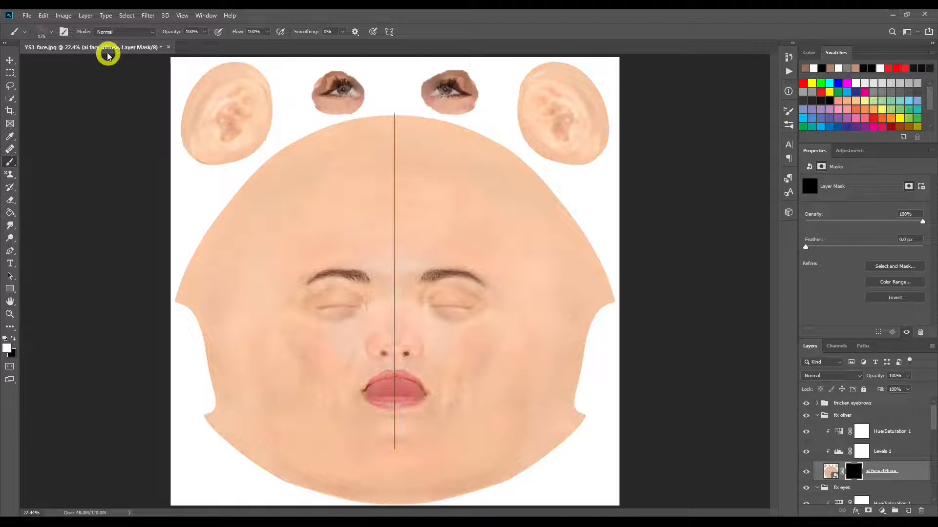
left_click(51, 34)
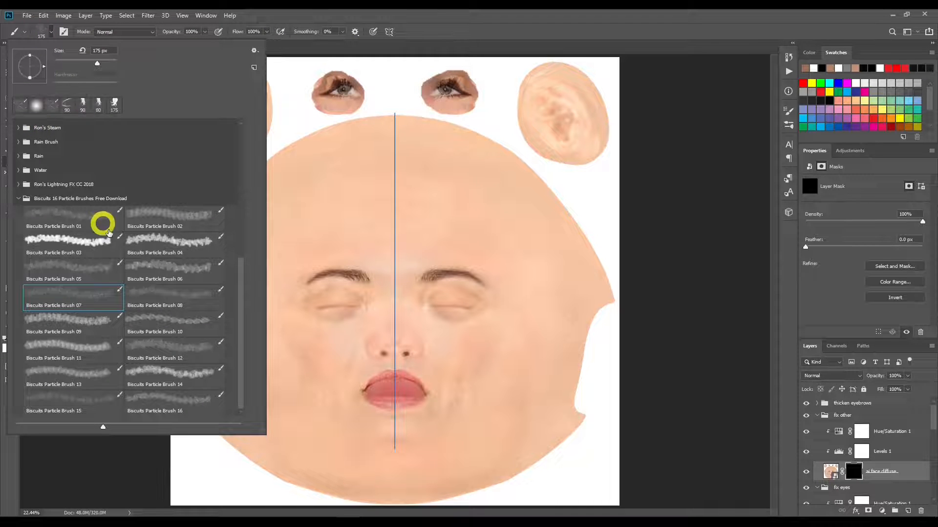
left_click(39, 108)
left_click(410, 14)
Step: Paint white on the ai face diffuse mask over both separate eye patches above the face, using mirrored strokes and adjusting the brush size
mouse_move(337, 84)
left_mouse_down()
mouse_move(362, 88)
mouse_move(322, 79)
mouse_move(339, 76)
mouse_move(317, 103)
mouse_move(337, 103)
mouse_move(321, 110)
mouse_move(345, 113)
mouse_move(365, 91)
mouse_move(355, 105)
mouse_move(362, 97)
mouse_move(338, 82)
mouse_move(361, 86)
left_mouse_up()
key("bracketleft")
key("bracketleft")
key("bracketleft")
key("bracketleft")
key("bracketleft")
key("bracketleft")
key("bracketleft")
key("bracketright")
key("bracketright")
key("bracketright")
key("bracketright")
key("bracketright")
mouse_move(424, 77)
left_mouse_down()
mouse_move(458, 71)
mouse_move(422, 76)
mouse_move(422, 94)
mouse_move(443, 110)
mouse_move(473, 103)
mouse_move(477, 86)
mouse_move(458, 73)
mouse_move(433, 87)
mouse_move(445, 105)
mouse_move(474, 110)
left_mouse_up()
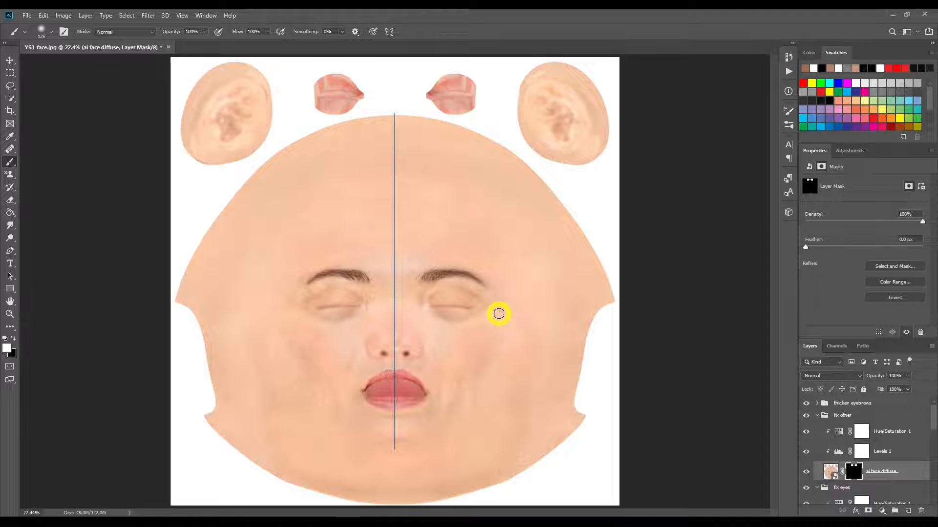
mouse_move(476, 83)
left_mouse_down()
mouse_move(433, 78)
mouse_move(435, 106)
mouse_move(460, 110)
mouse_move(478, 82)
mouse_move(383, 74)
left_mouse_up()
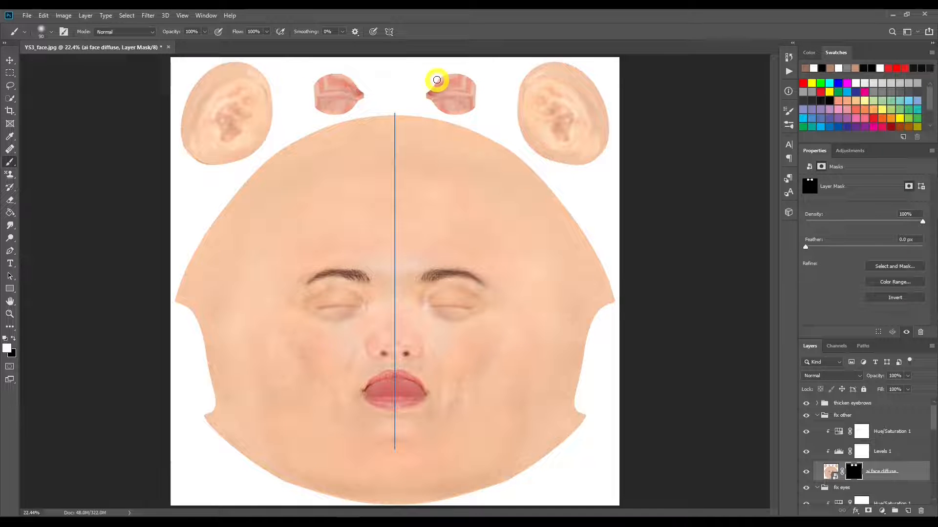
Step: In the fix other group, set Levels 1 midtones to 1.02 and highlights to 230, and Hue/Saturation 1 saturation to +8
left_click(837, 450)
mouse_move(923, 254)
left_mouse_down()
mouse_move(910, 255)
mouse_move(924, 254)
left_mouse_up()
mouse_move(864, 254)
left_mouse_down()
mouse_move(816, 254)
mouse_move(872, 253)
mouse_move(863, 255)
left_mouse_up()
left_click_drag(864, 254, 861, 254)
mouse_move(922, 253)
left_mouse_down()
mouse_move(865, 254)
mouse_move(914, 254)
left_mouse_up()
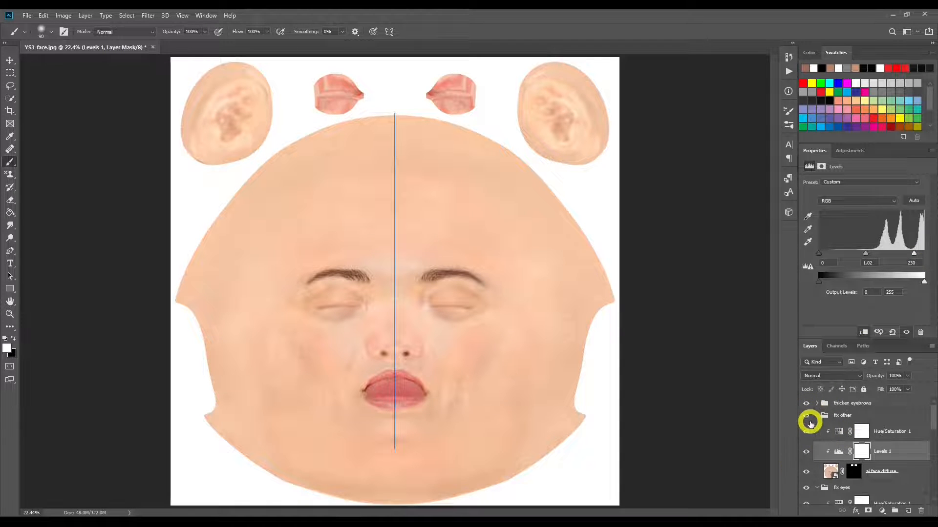
left_click(845, 433)
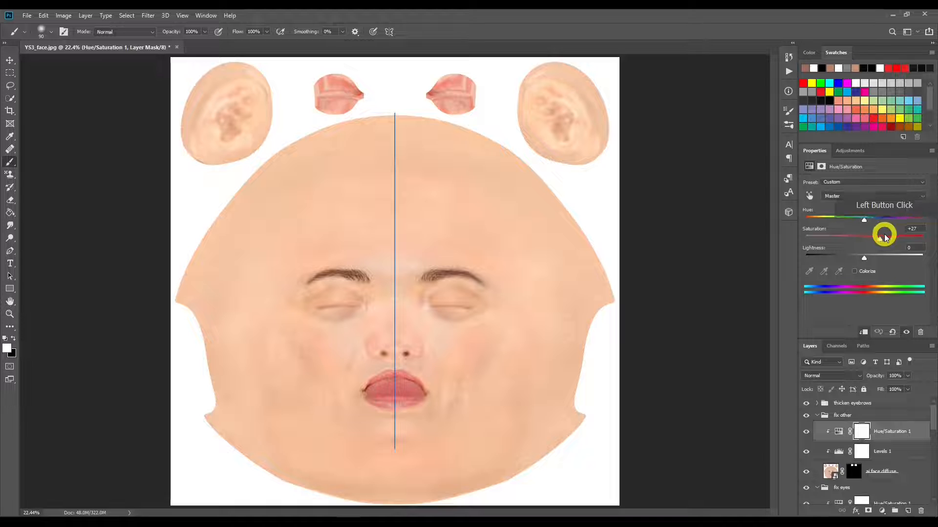
left_click_drag(864, 239, 868, 240)
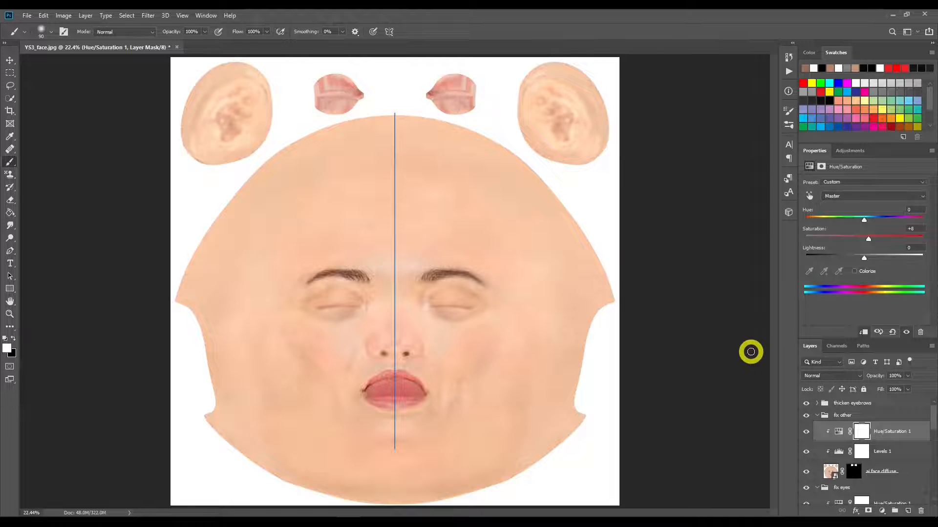
Step: Save the layered document in Photoshop format as YS3_face in the YS3 folder
left_click(878, 404)
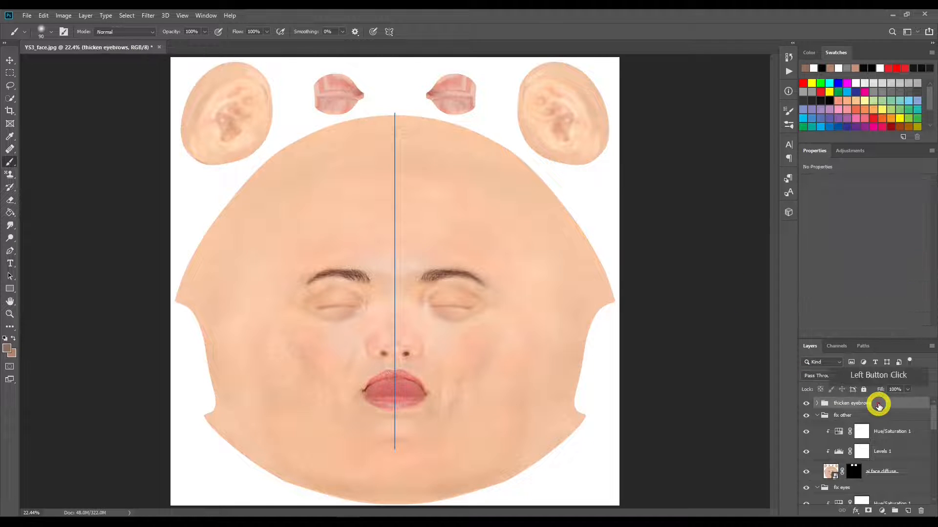
left_click(24, 15)
left_click(63, 124)
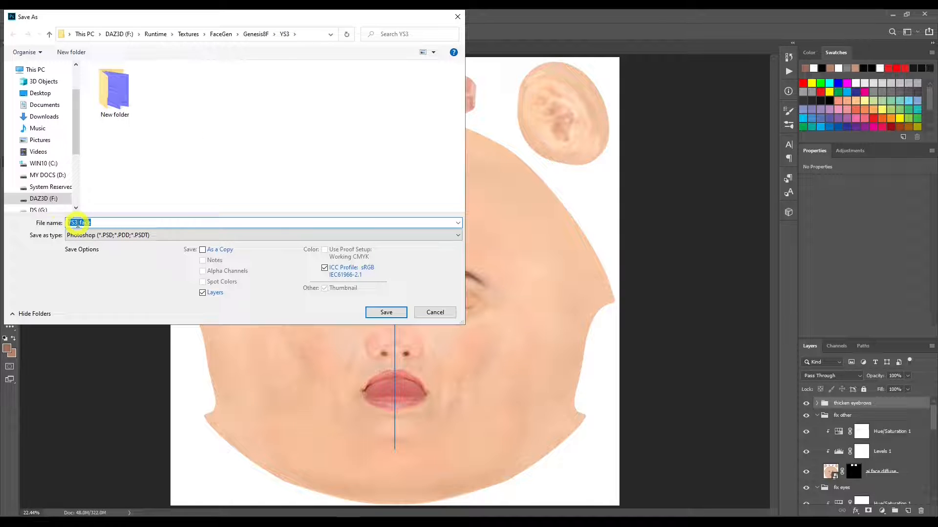
left_click(375, 313)
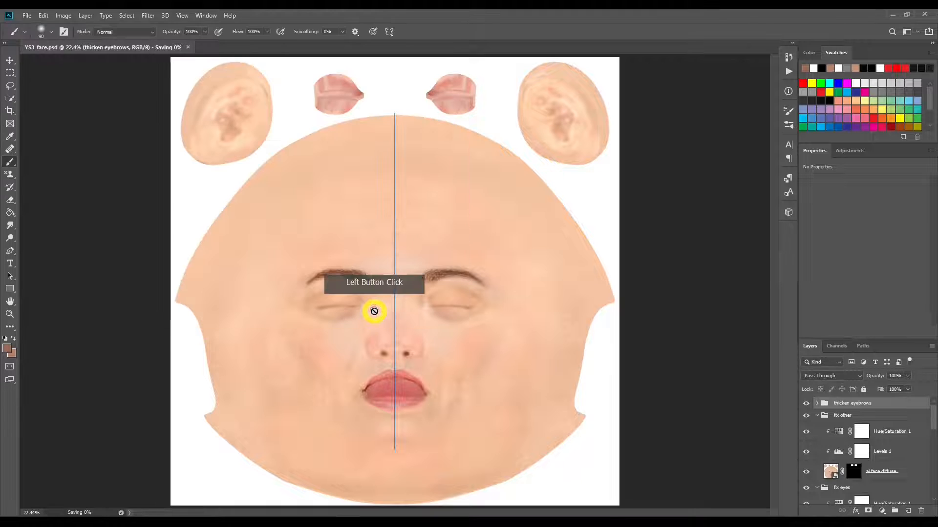
Step: Save a JPEG copy of the face texture named YS3_face_BM1 in the YS3 folder
left_click(27, 16)
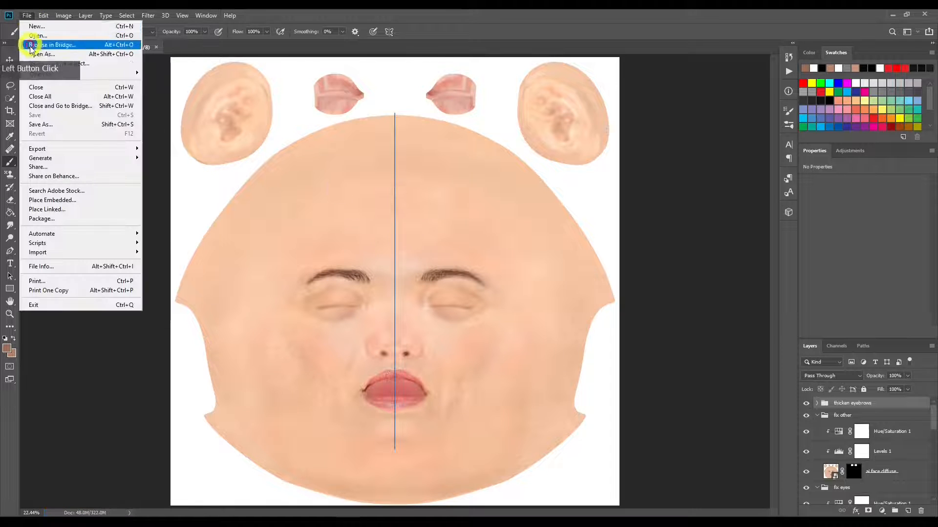
left_click(53, 126)
left_click(143, 236)
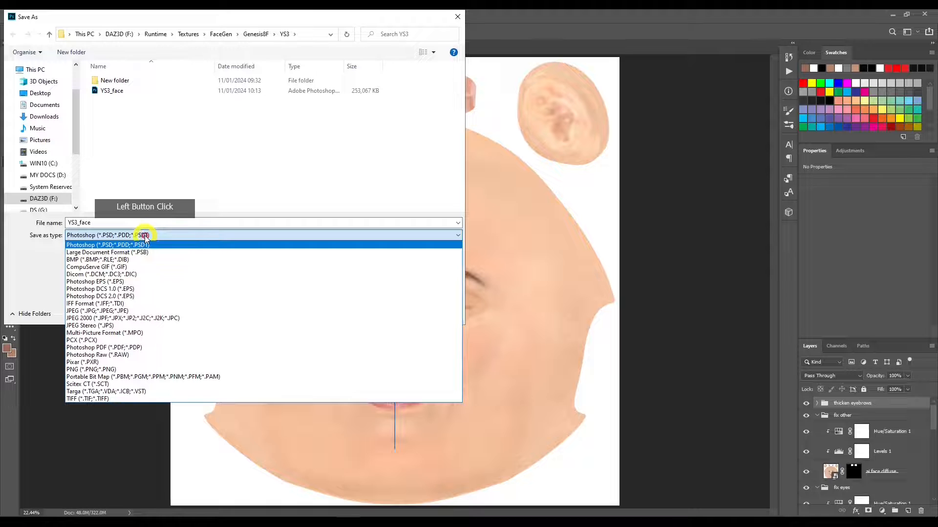
left_click(153, 311)
left_click(124, 223)
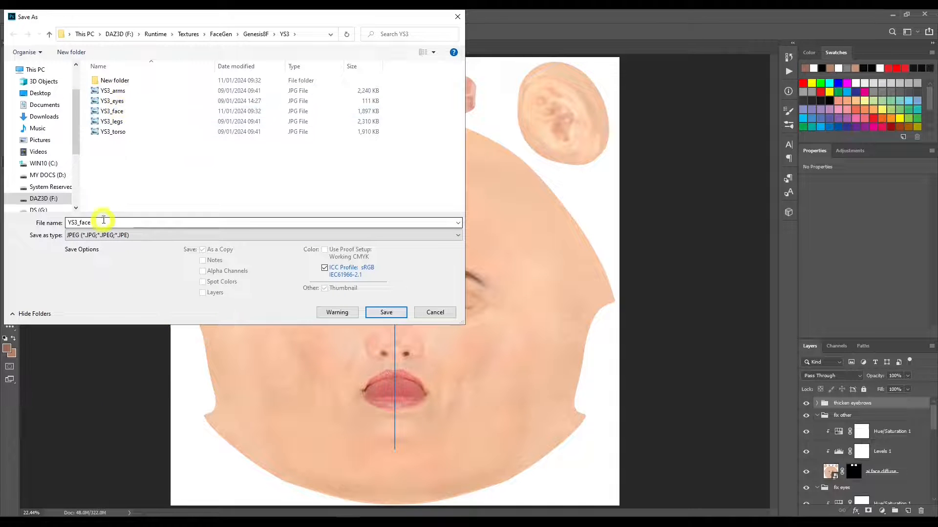
left_click(123, 223)
type("1")
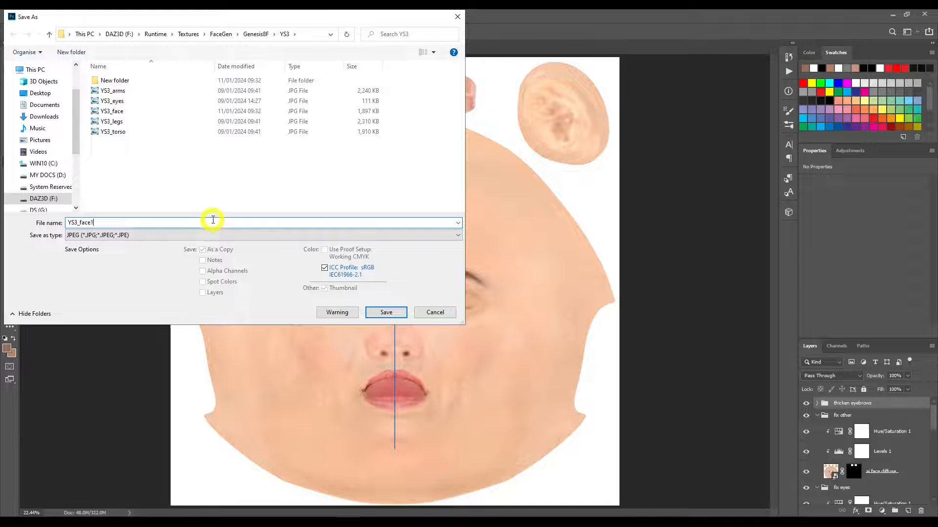
key("BackSpace")
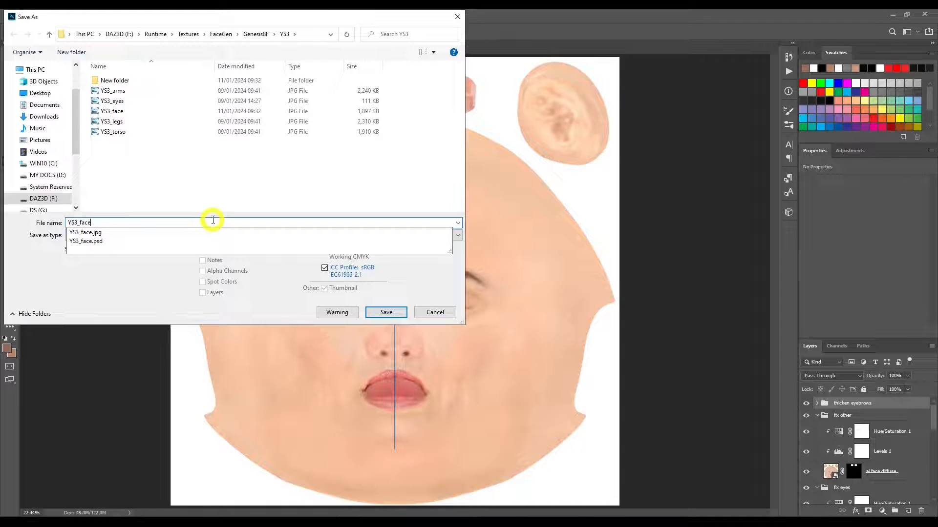
type("_")
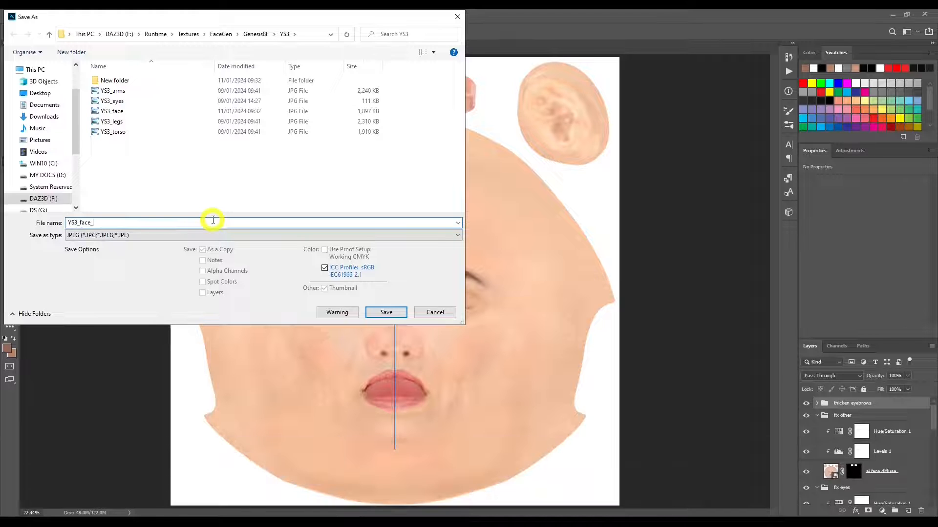
type("BM1")
key("Return")
left_click(536, 142)
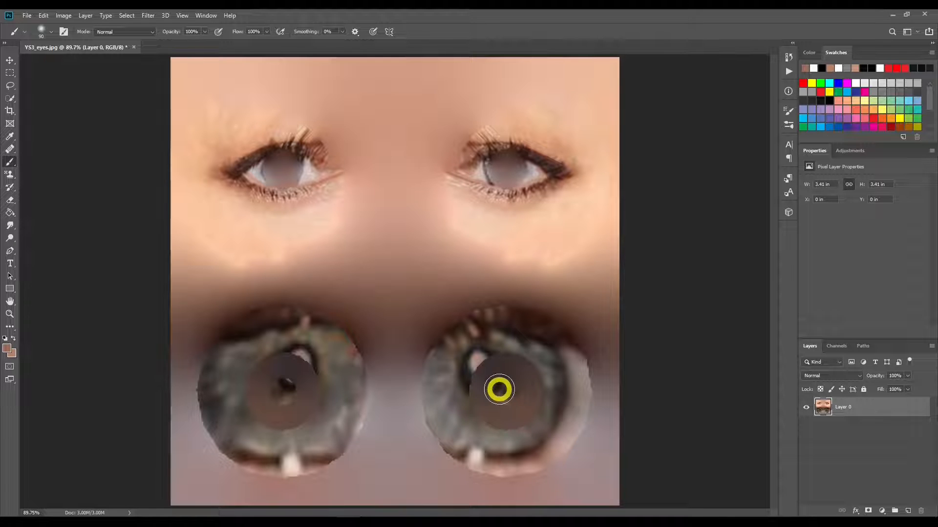
mouse_move(499, 390)
left_mouse_down()
mouse_move(478, 367)
mouse_move(495, 353)
mouse_move(479, 352)
mouse_move(466, 365)
mouse_move(485, 397)
mouse_move(520, 376)
mouse_move(509, 395)
mouse_move(483, 365)
left_mouse_up()
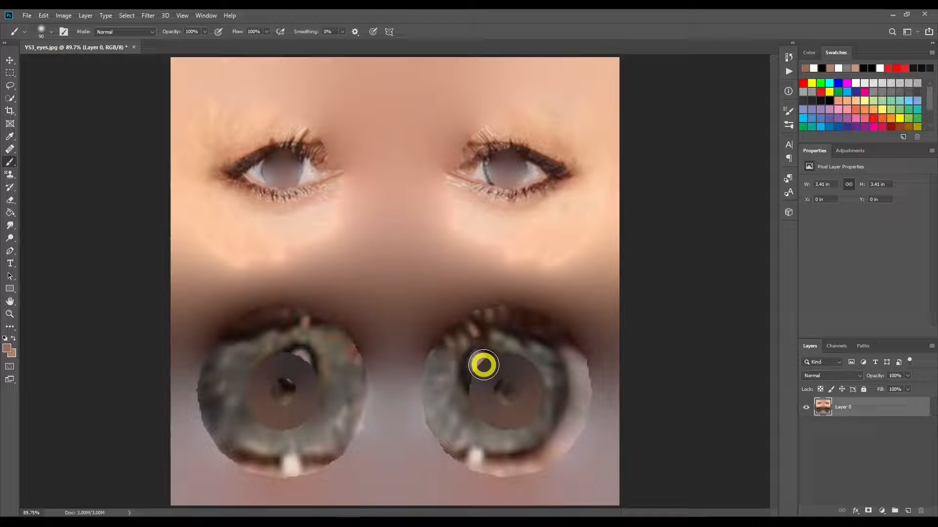
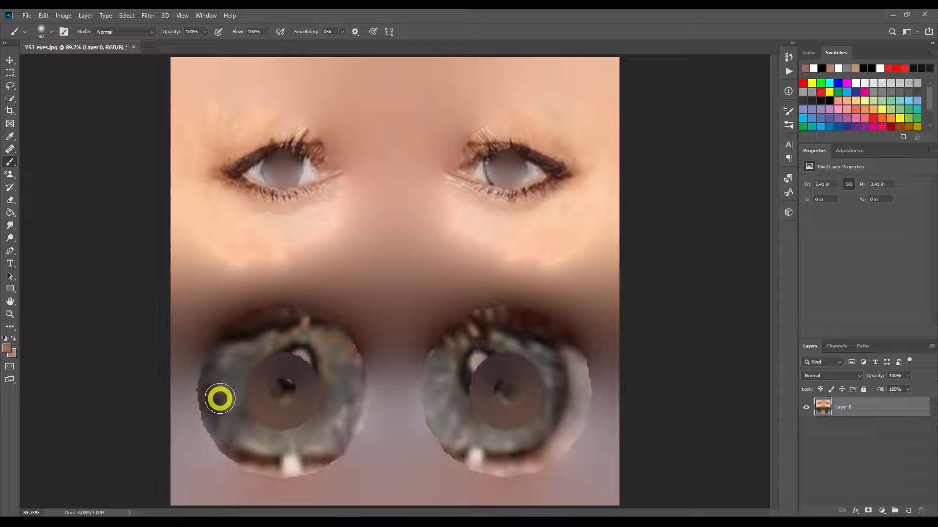
Step: Place g8eyes01 from the G8 Base ai folder into the YS3_eyes document, accepting the default raw settings and fitted size
left_click(57, 526)
left_click(325, 377)
scroll(513, 291, "down", 2)
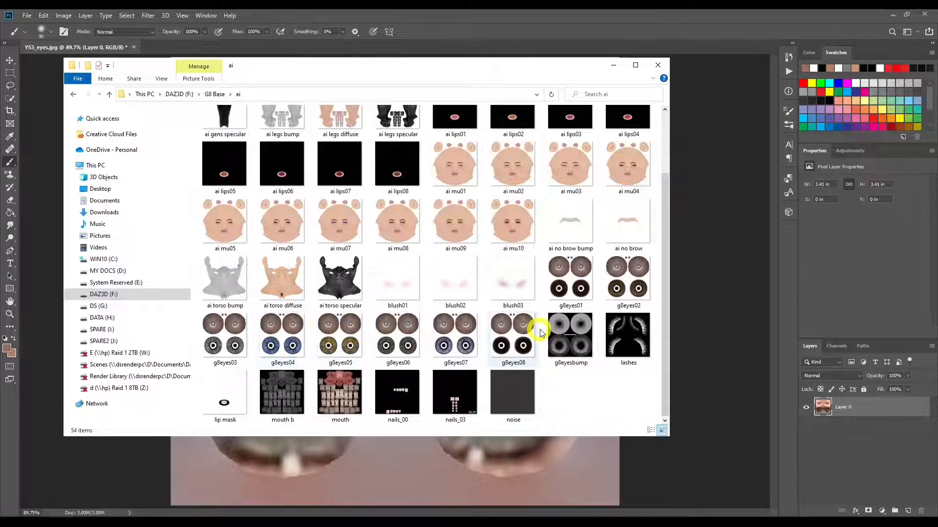
left_click(283, 343)
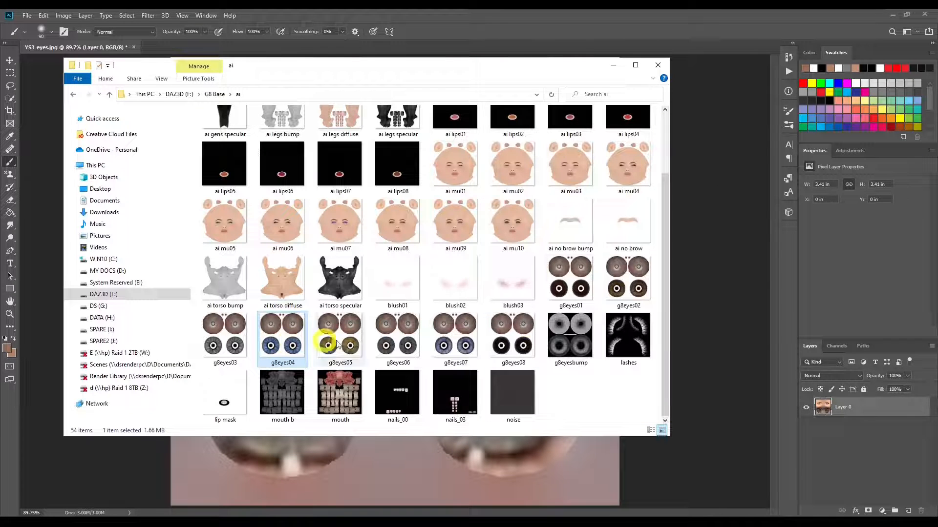
left_click_drag(574, 283, 701, 297)
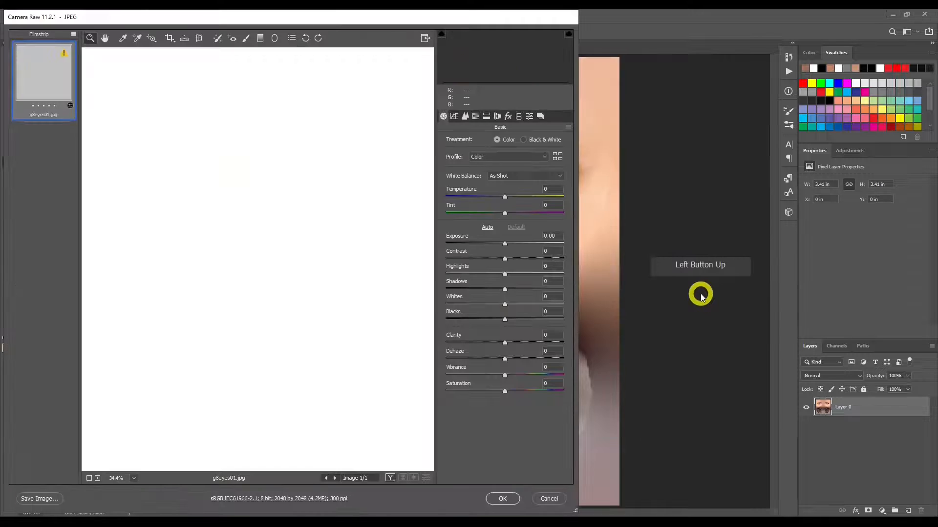
left_click(505, 500)
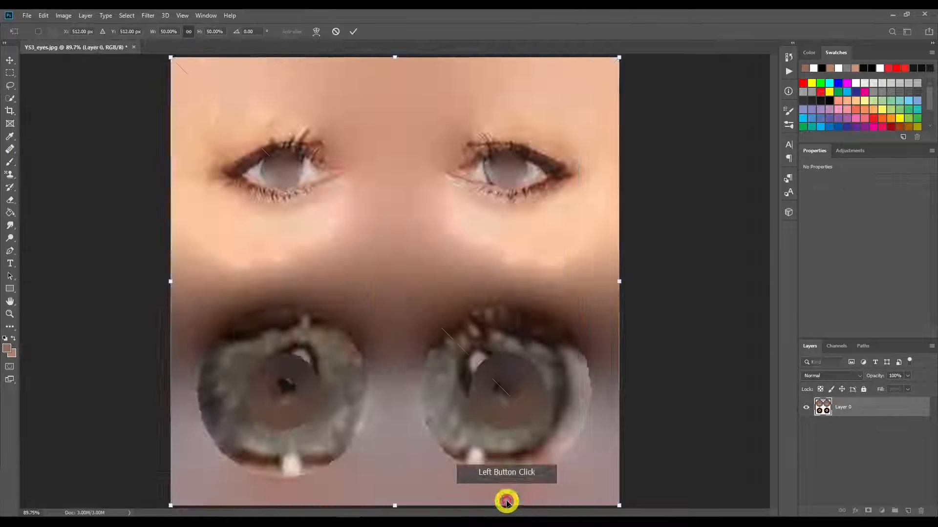
left_click(352, 33)
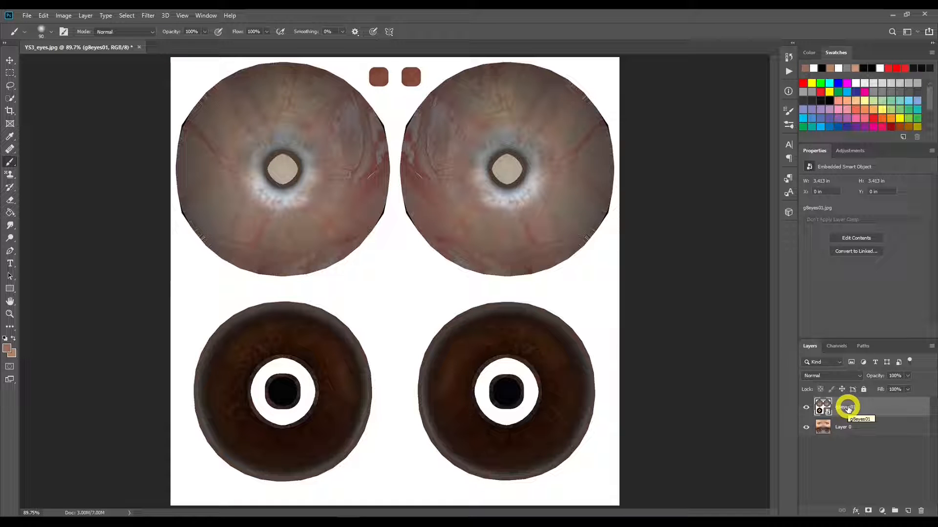
Step: Move the g8eyes01 layer below Layer 0 and make Layer 0 active
left_click_drag(847, 408, 848, 435)
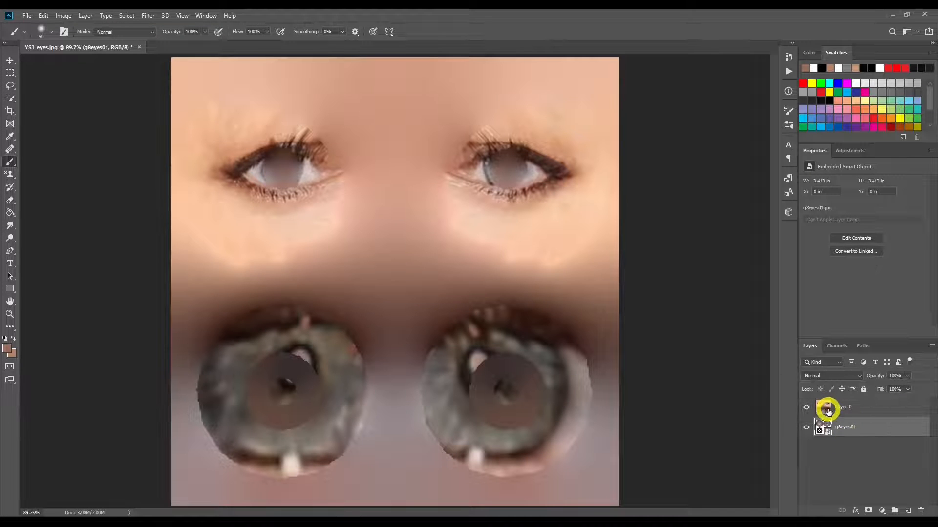
left_click(857, 410)
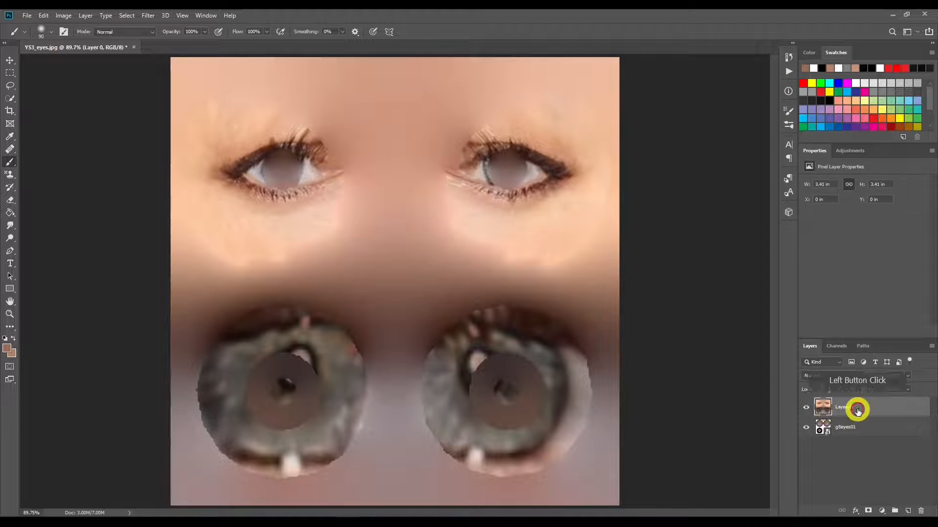
left_click(868, 511)
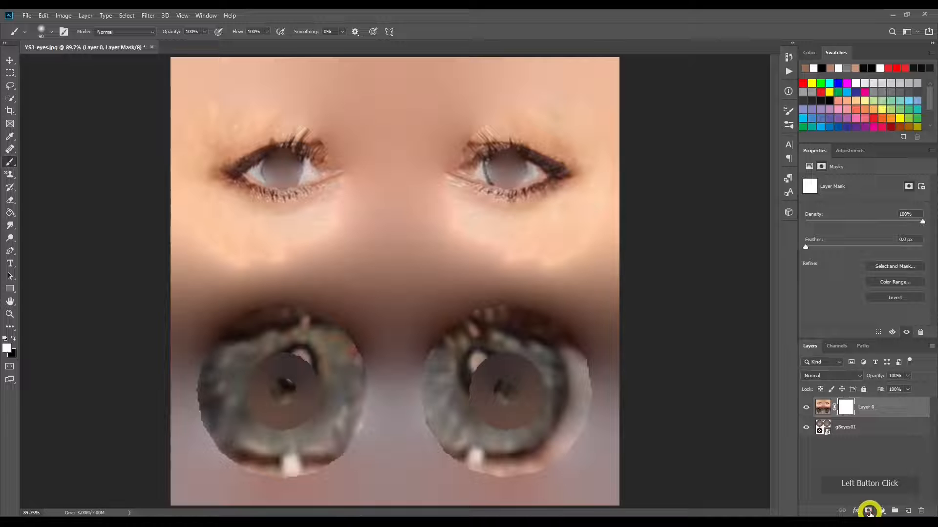
right_click(849, 406)
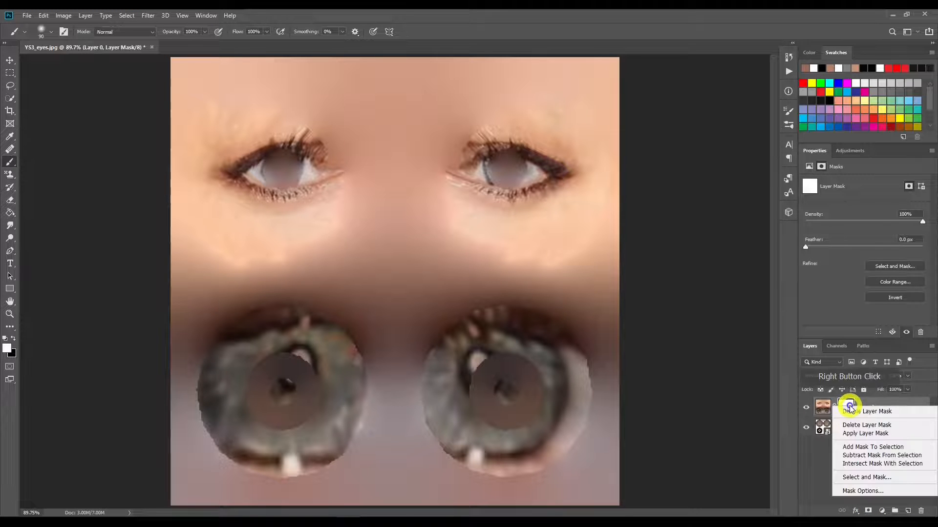
left_click(864, 425)
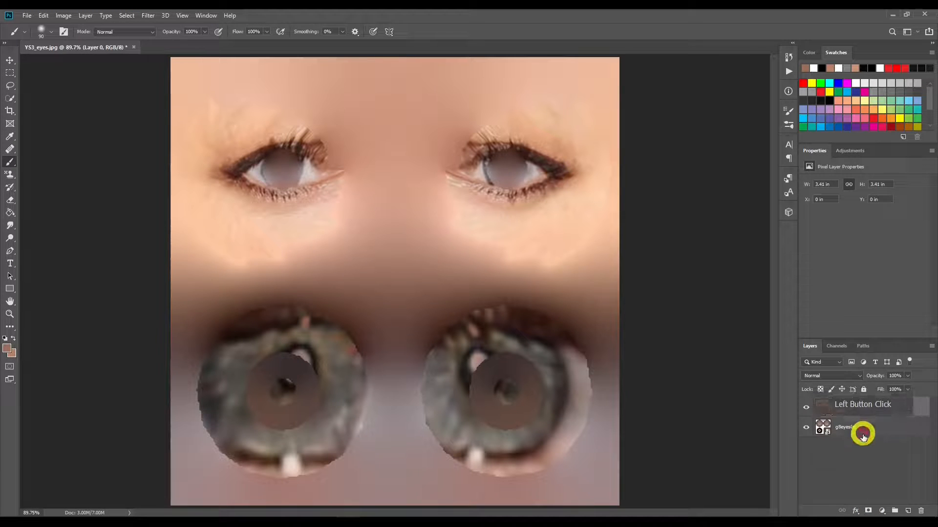
Step: Add a black hide-all mask to Layer 0 and turn on vertical paint symmetry along the centre of the canvas
key("alt")
left_click(868, 511, "alt")
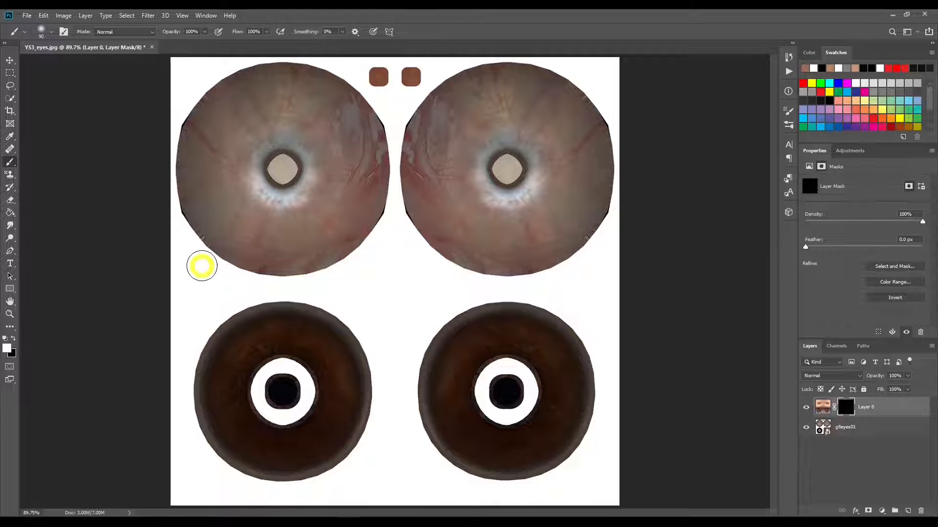
left_click(390, 31)
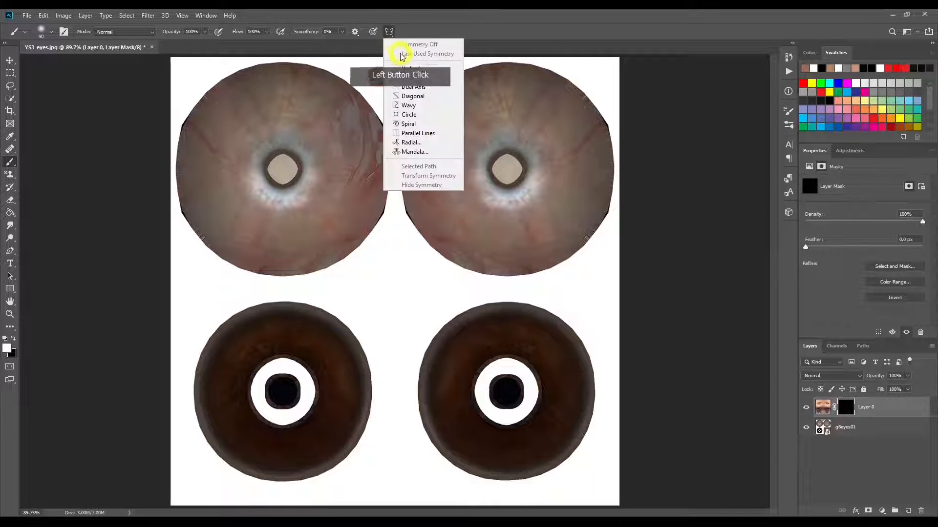
left_click(404, 66)
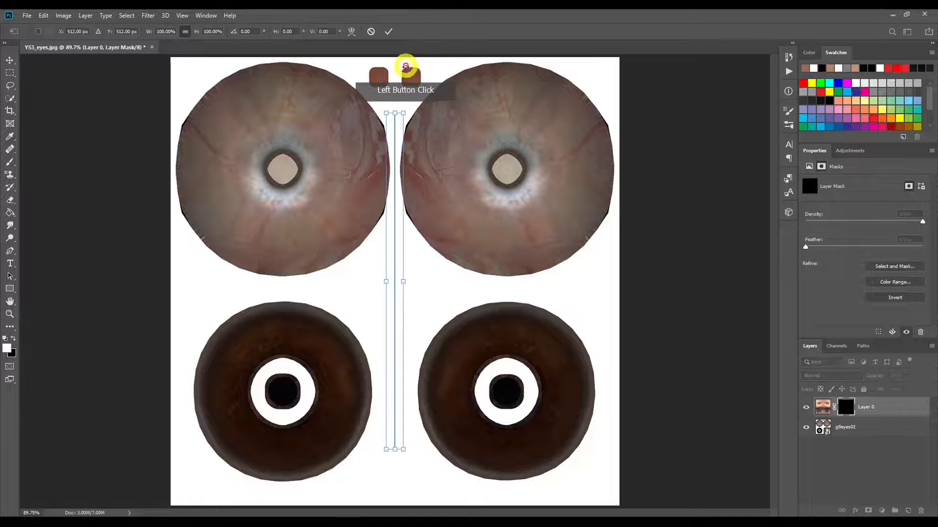
left_click(390, 31)
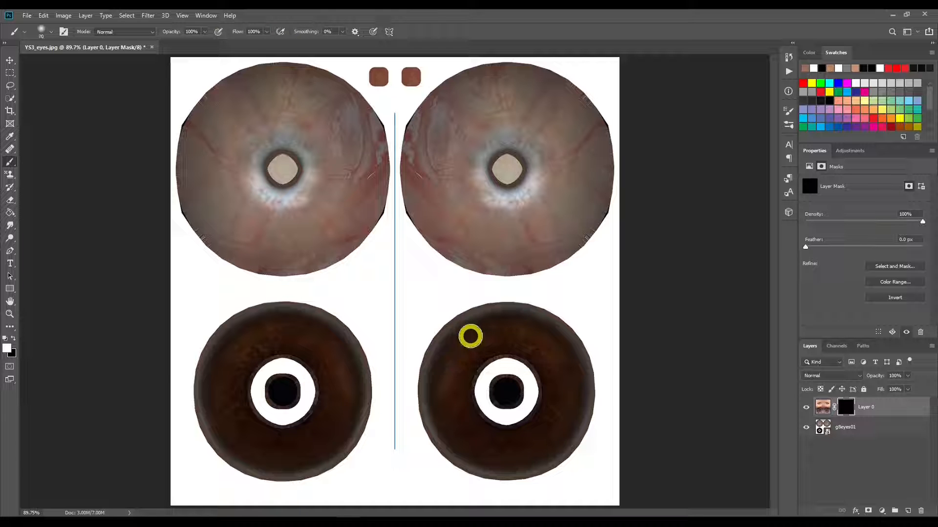
Step: Paint white on Layer 0's mask over both irises with mirrored strokes, adjusting the brush size and keeping the pupil rings masked
mouse_move(472, 334)
left_mouse_down()
mouse_move(452, 359)
mouse_move(468, 335)
mouse_move(434, 385)
mouse_move(442, 417)
mouse_move(469, 449)
mouse_move(448, 429)
mouse_move(488, 450)
mouse_move(523, 452)
mouse_move(492, 455)
mouse_move(457, 440)
mouse_move(469, 449)
mouse_move(519, 457)
mouse_move(538, 454)
mouse_move(564, 424)
mouse_move(576, 390)
mouse_move(570, 410)
mouse_move(567, 348)
mouse_move(515, 321)
mouse_move(454, 347)
mouse_move(553, 358)
left_mouse_up()
mouse_move(552, 359)
left_mouse_down()
mouse_move(479, 358)
mouse_move(455, 393)
mouse_move(461, 369)
mouse_move(462, 415)
mouse_move(454, 359)
mouse_move(467, 344)
mouse_move(462, 392)
mouse_move(478, 436)
mouse_move(519, 443)
mouse_move(555, 398)
mouse_move(525, 433)
mouse_move(482, 432)
mouse_move(523, 433)
mouse_move(536, 422)
mouse_move(550, 391)
mouse_move(543, 357)
mouse_move(558, 402)
mouse_move(558, 362)
mouse_move(555, 426)
mouse_move(528, 450)
mouse_move(459, 442)
mouse_move(481, 460)
mouse_move(512, 464)
mouse_move(562, 438)
mouse_move(576, 401)
mouse_move(570, 360)
mouse_move(541, 333)
mouse_move(508, 326)
mouse_move(457, 345)
mouse_move(570, 359)
mouse_move(505, 327)
mouse_move(456, 341)
mouse_move(523, 348)
mouse_move(554, 385)
mouse_move(517, 349)
mouse_move(489, 351)
mouse_move(462, 387)
mouse_move(479, 429)
mouse_move(532, 433)
mouse_move(555, 410)
mouse_move(538, 420)
mouse_move(552, 388)
mouse_move(519, 418)
mouse_move(541, 421)
left_mouse_up()
key("bracketleft")
key("bracketleft")
key("bracketleft")
key("bracketleft")
key("bracketright")
key("bracketright")
key("bracketright")
key("bracketleft")
key("bracketleft")
key("bracketleft")
key("bracketleft")
key("bracketleft")
left_click(538, 363)
key("x")
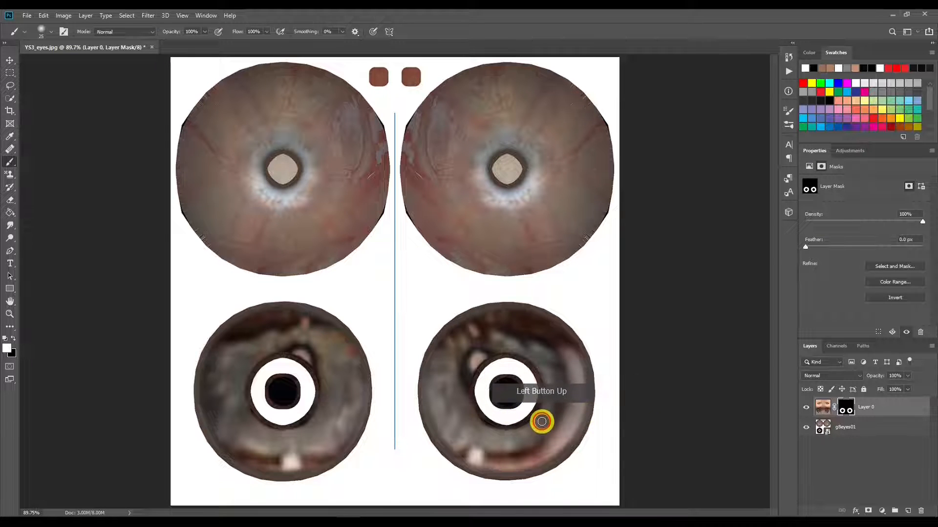
Step: Refine Layer 0's mask with mirrored strokes along the inner and outer edges of both irises
mouse_move(492, 337)
left_mouse_down()
mouse_move(552, 379)
mouse_move(545, 431)
mouse_move(502, 446)
left_mouse_up()
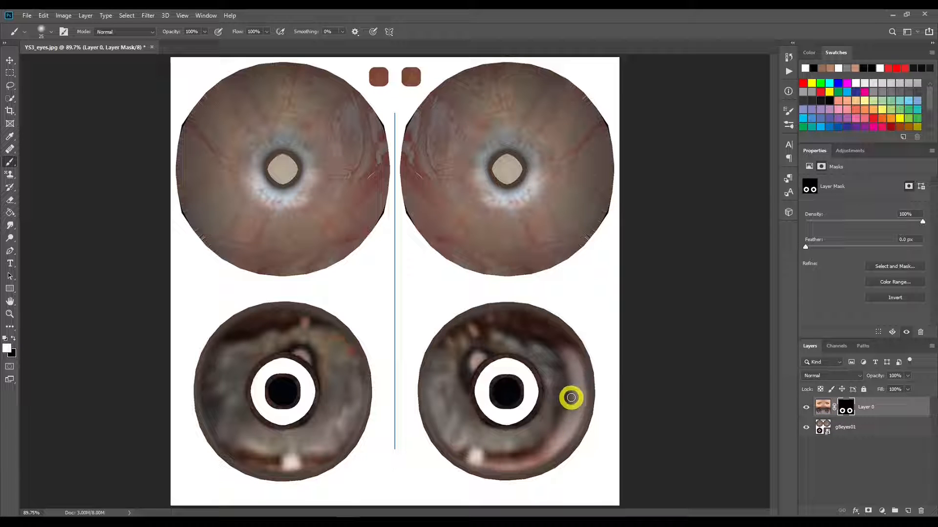
mouse_move(577, 425)
left_mouse_down()
mouse_move(558, 446)
mouse_move(594, 404)
left_mouse_up()
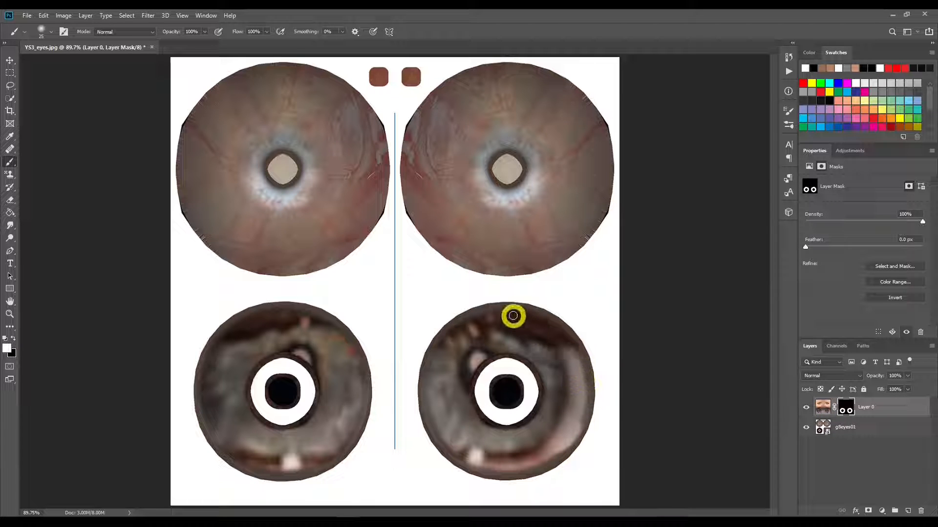
left_click(473, 318)
left_click_drag(473, 318, 452, 342)
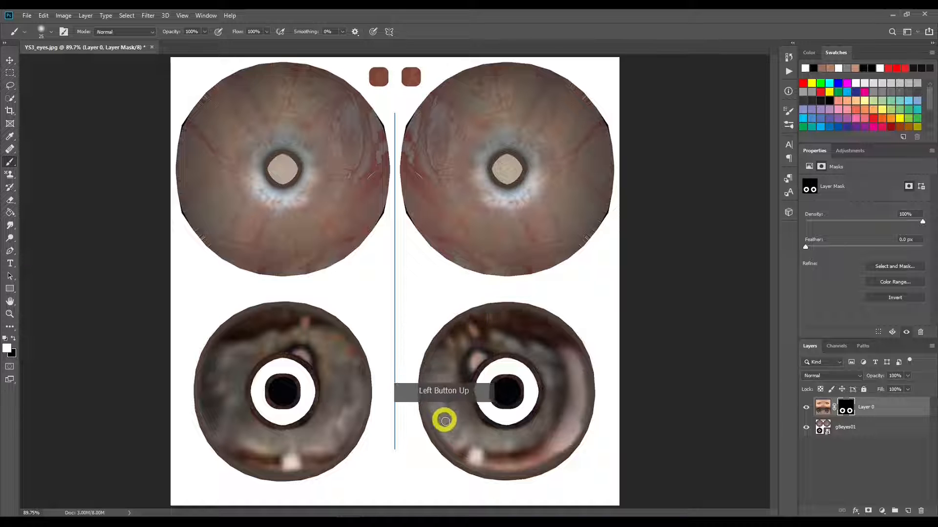
left_click(512, 461)
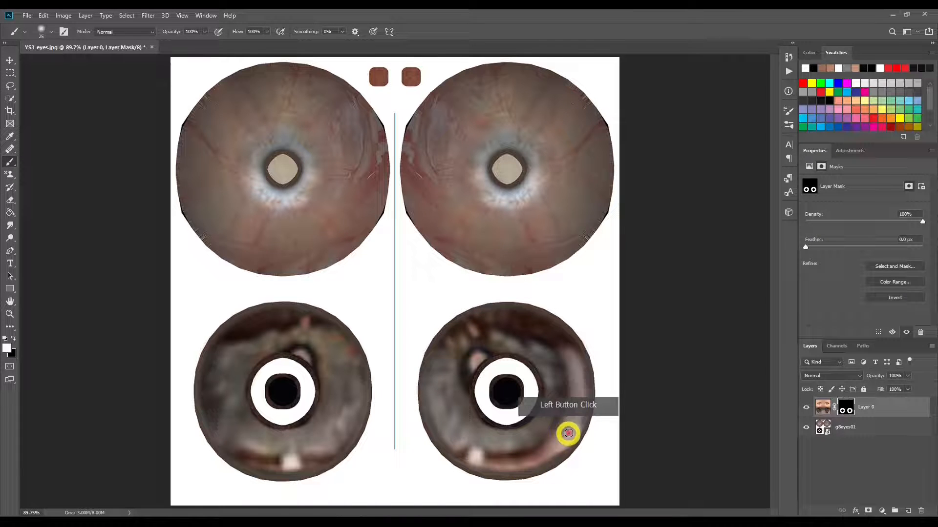
mouse_move(552, 381)
left_mouse_down()
mouse_move(540, 366)
mouse_move(555, 424)
left_mouse_up()
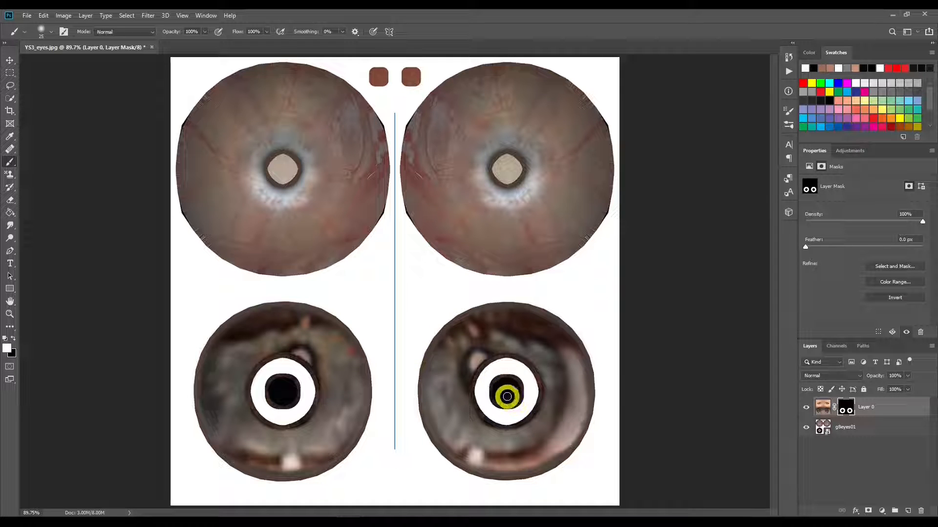
mouse_move(504, 366)
left_mouse_down()
mouse_move(483, 375)
mouse_move(475, 394)
mouse_move(487, 412)
left_mouse_up()
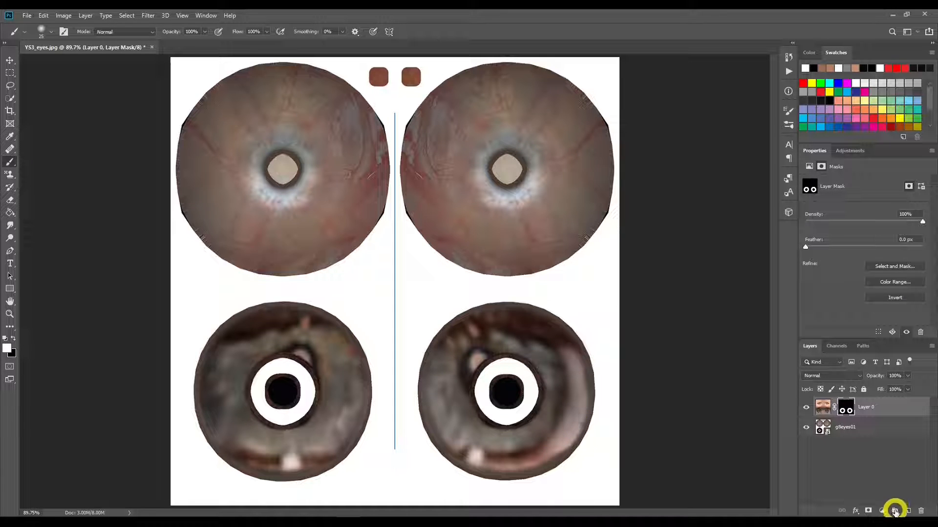
Step: Create a layer group named right fix and put a merged copy of all visible layers inside it
left_click(894, 511)
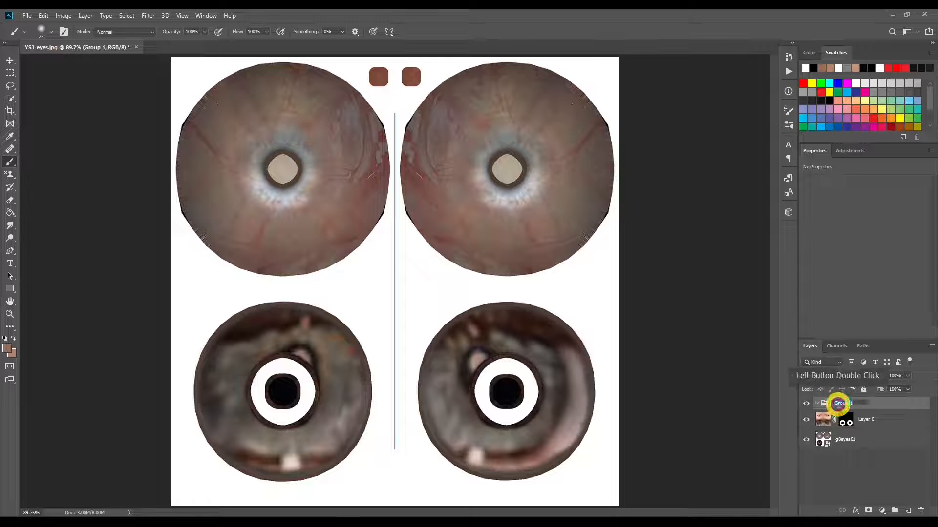
type("right fix")
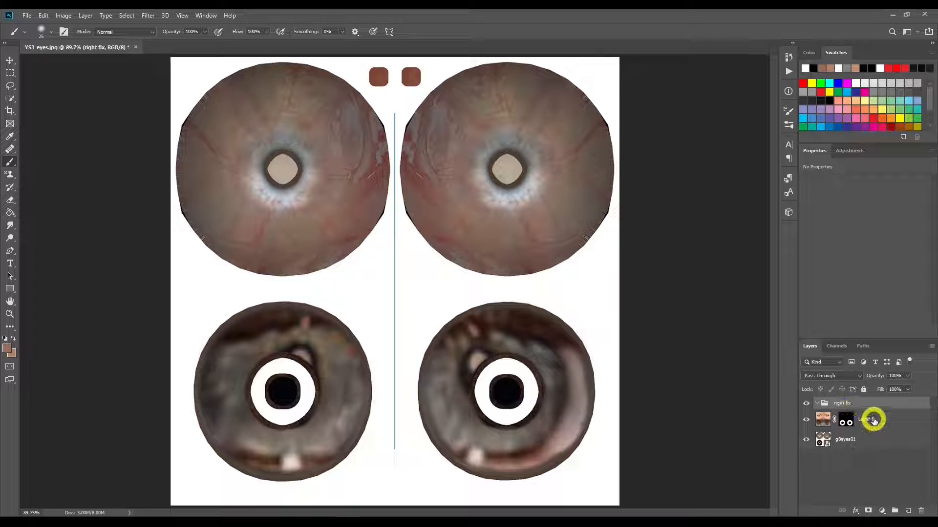
left_click(873, 417)
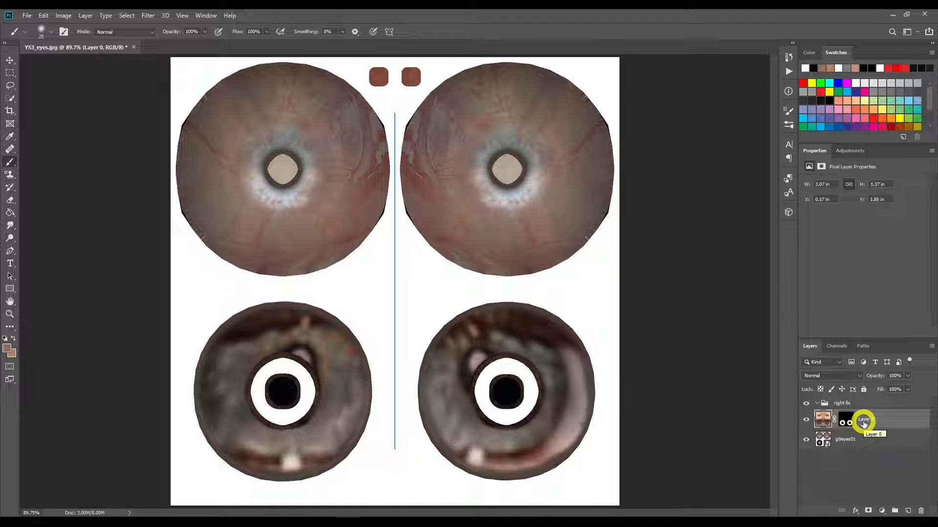
key("ctrl+shift+alt+e")
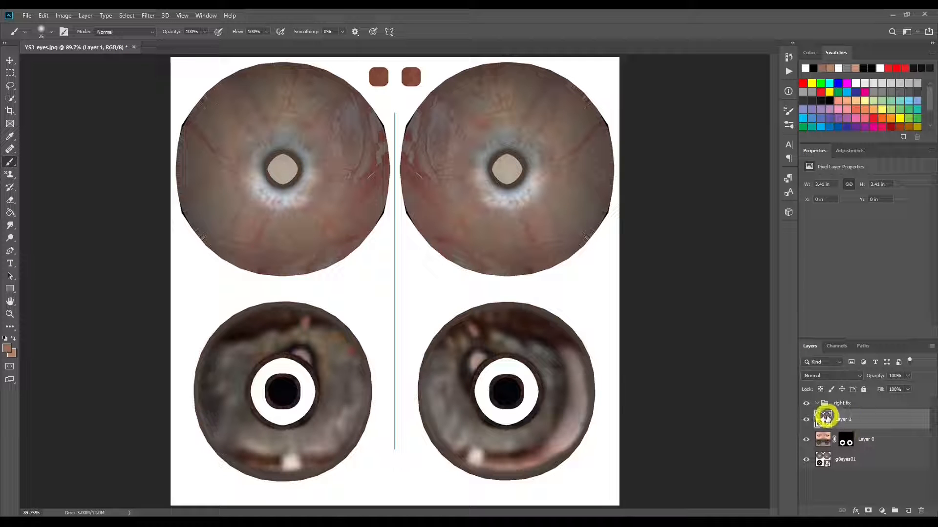
left_click_drag(824, 420, 837, 402)
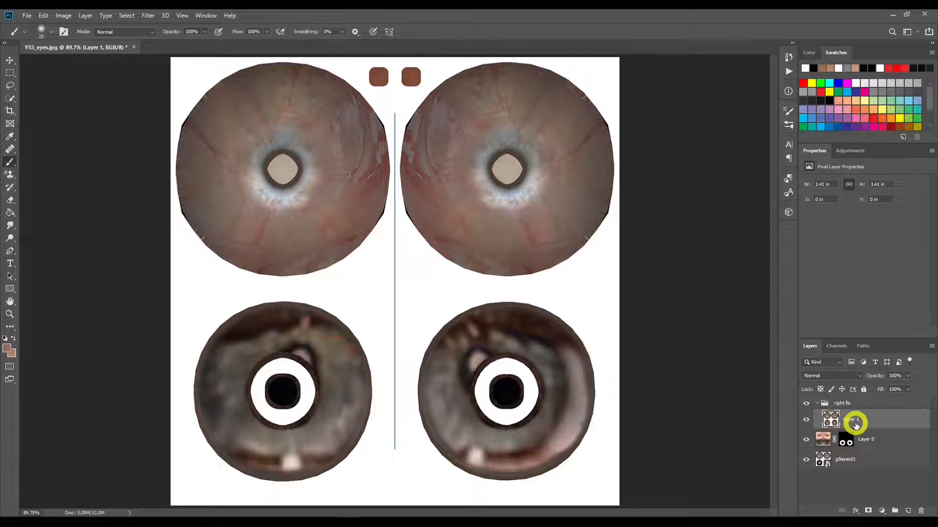
left_click(821, 403)
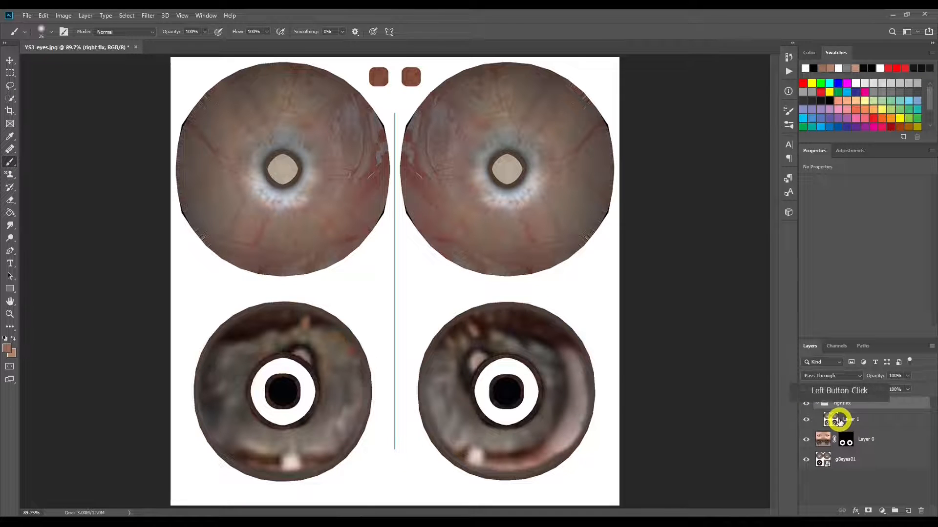
left_click(836, 420)
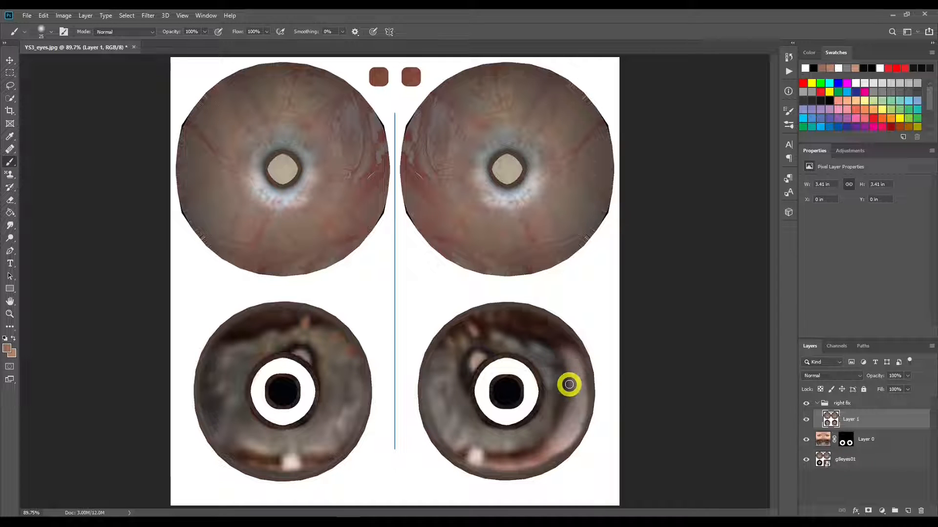
Step: Move the merged copy horizontally to X 1024 px so its left eyes cover the right eyes, and commit the transform
key("ctrl")
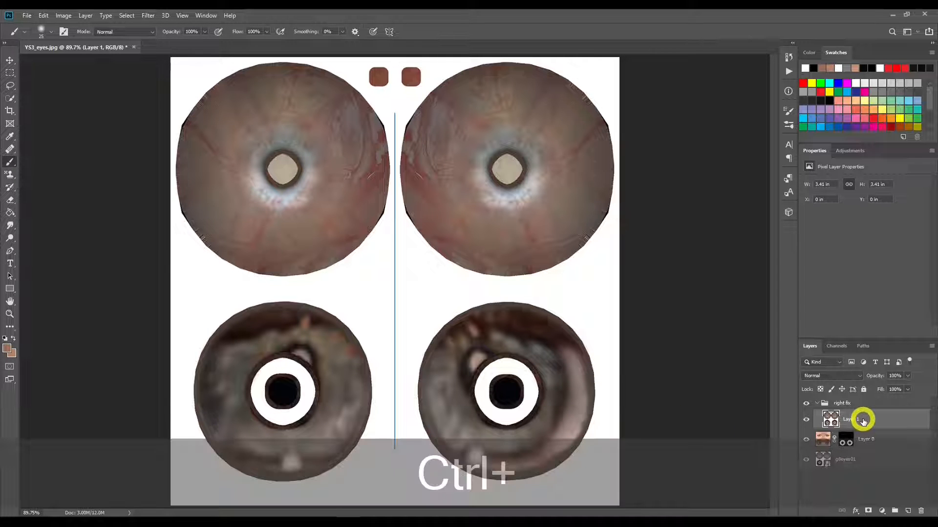
key("ctrl+t")
left_click_drag(382, 289, 604, 291)
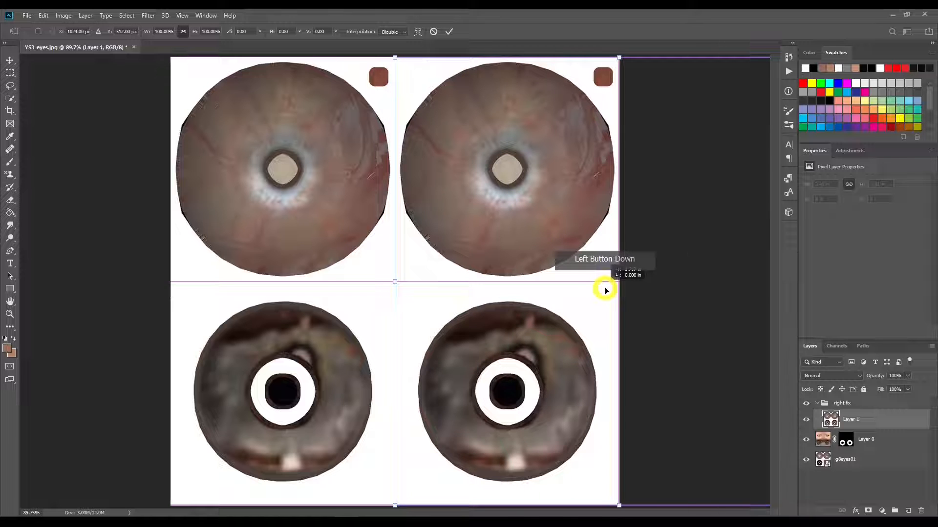
left_click_drag(604, 290, 603, 290)
left_click(508, 153)
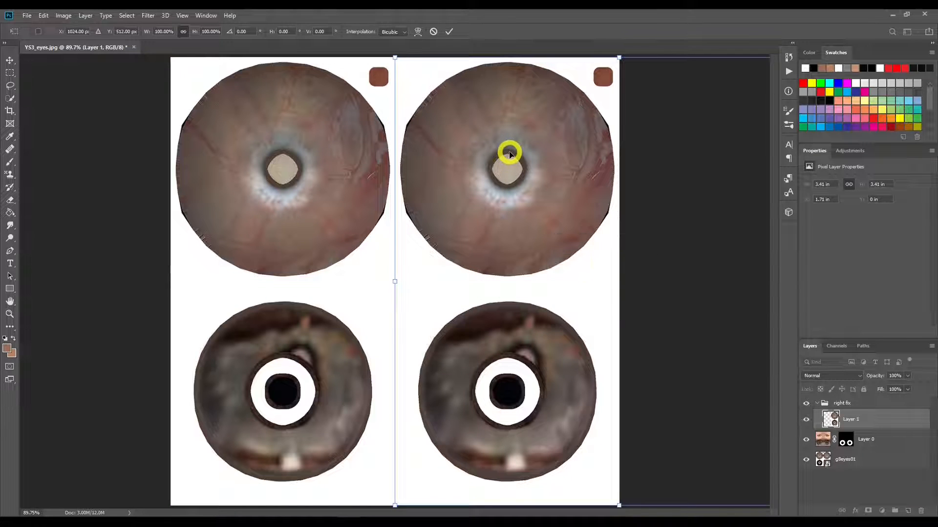
left_click(451, 32)
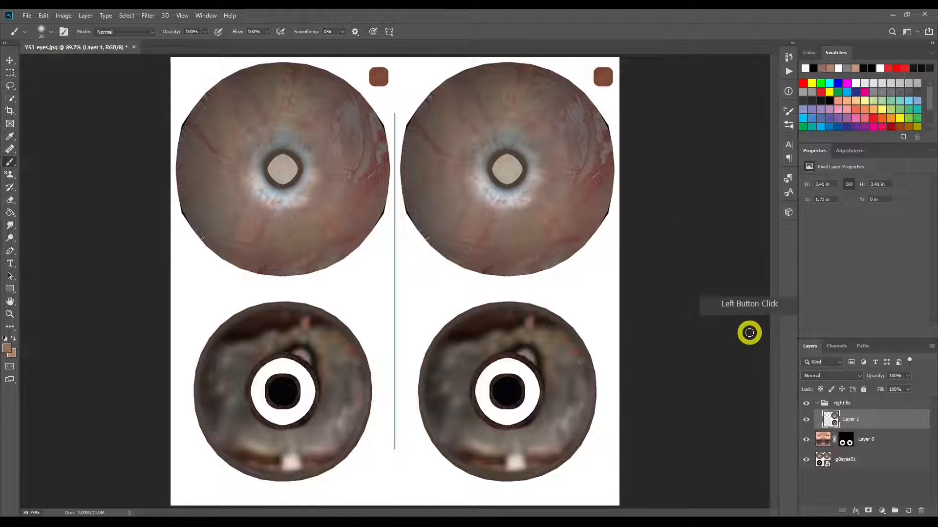
Step: Add a black mask to the shifted copy and paint white over the right iris's outer side with a larger brush
left_click(869, 511, "alt")
left_click(10, 161)
mouse_move(566, 374)
left_mouse_down()
mouse_move(573, 406)
mouse_move(572, 368)
mouse_move(578, 383)
mouse_move(572, 424)
mouse_move(580, 383)
mouse_move(571, 360)
mouse_move(512, 329)
mouse_move(550, 332)
mouse_move(561, 349)
left_mouse_up()
key("bracketright")
key("bracketright")
key("bracketright")
mouse_move(577, 408)
left_mouse_down()
mouse_move(563, 431)
mouse_move(513, 456)
mouse_move(557, 444)
mouse_move(577, 400)
mouse_move(574, 379)
mouse_move(561, 437)
mouse_move(568, 428)
mouse_move(531, 448)
mouse_move(571, 433)
left_mouse_up()
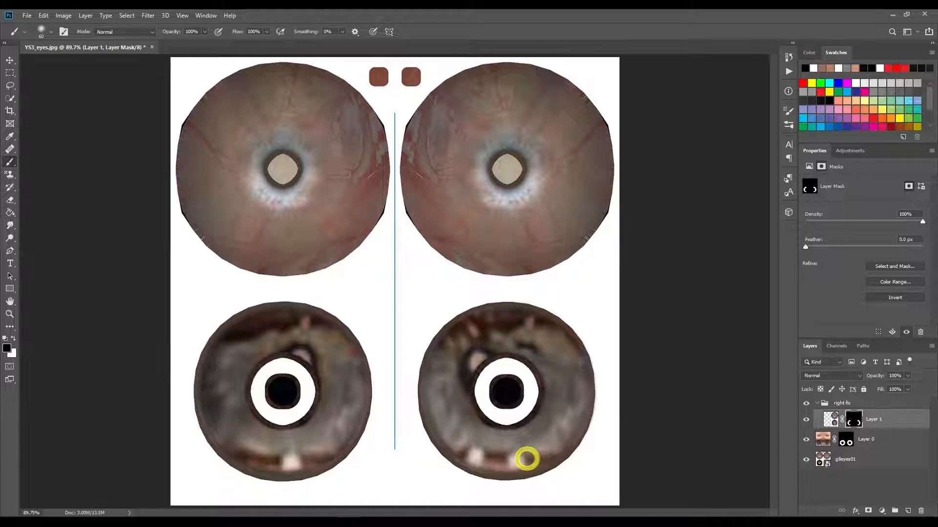
Step: Refine Layer 1's mask with small brush strokes along the lower and upper outer side of the right iris, undoing the unwanted last stroke
mouse_move(522, 455)
left_mouse_down()
mouse_move(505, 454)
mouse_move(522, 459)
mouse_move(514, 466)
mouse_move(549, 457)
left_mouse_up()
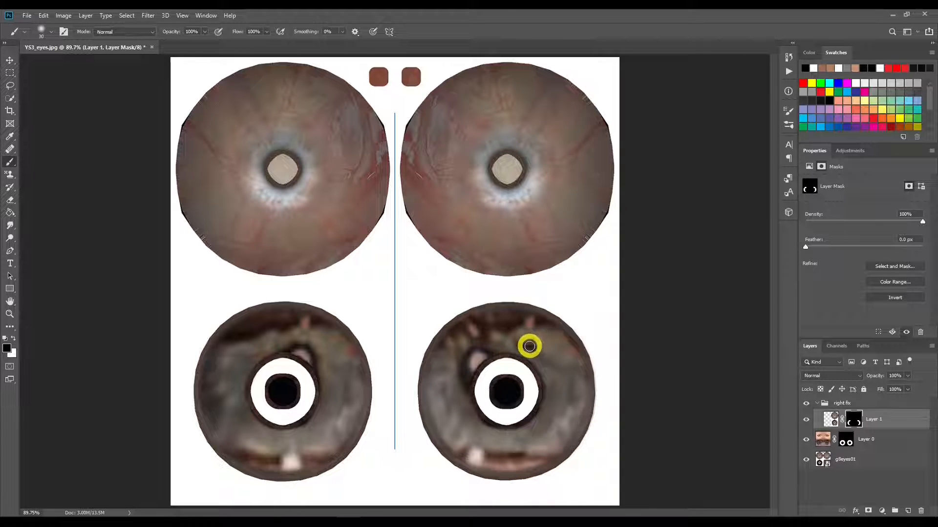
mouse_move(541, 354)
left_mouse_down()
mouse_move(539, 346)
mouse_move(523, 339)
mouse_move(543, 342)
left_mouse_up()
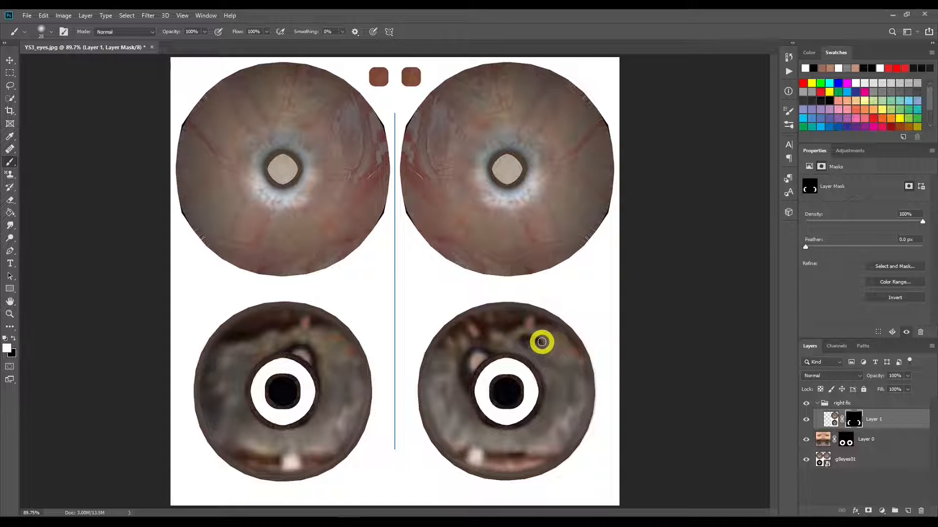
mouse_move(542, 341)
left_mouse_down()
mouse_move(521, 342)
mouse_move(565, 373)
left_mouse_up()
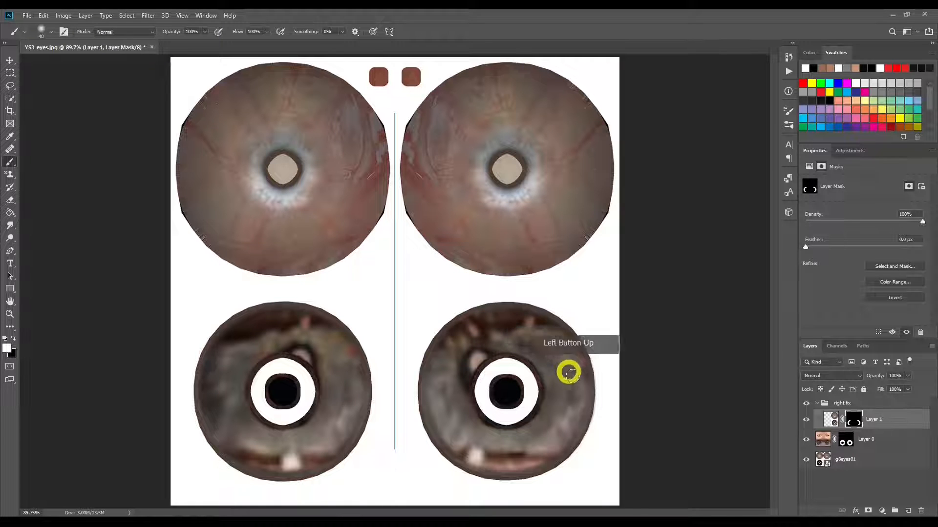
mouse_move(553, 338)
left_mouse_down()
mouse_move(534, 324)
mouse_move(555, 333)
mouse_move(569, 356)
left_mouse_up()
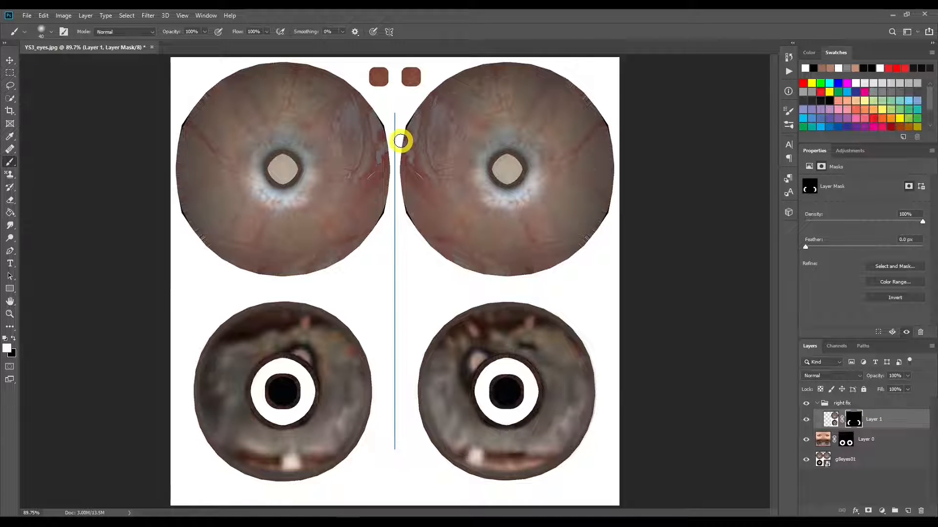
key("ctrl")
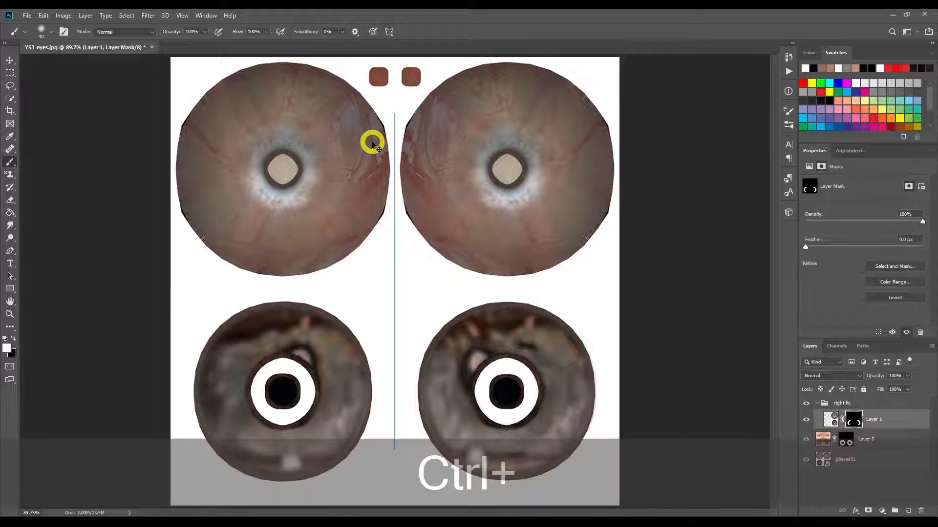
key("ctrl+z")
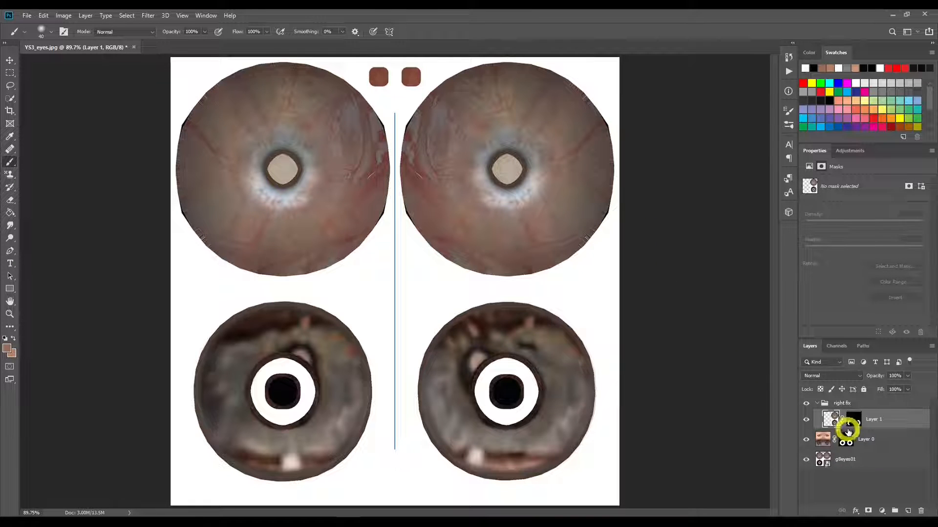
Step: Select Layer 1's mask and turn off the brush's paint symmetry
left_click(855, 423)
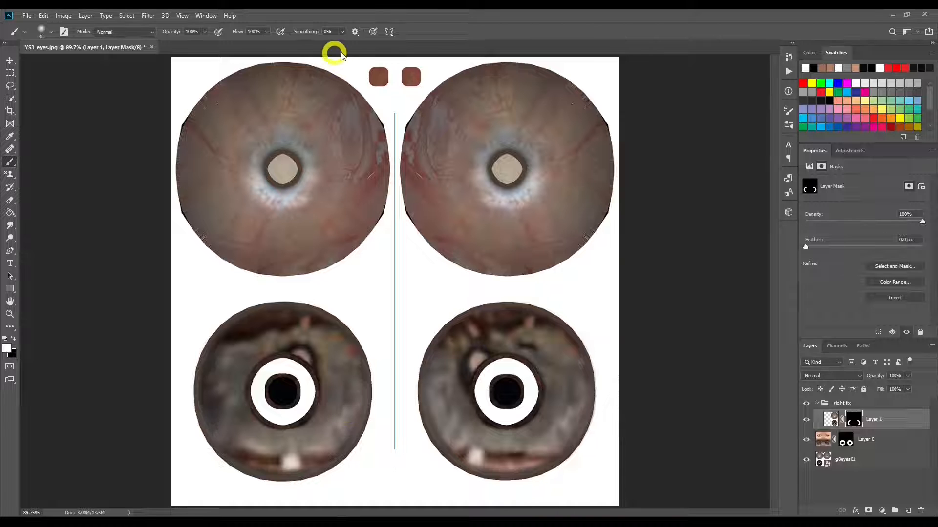
left_click(390, 32)
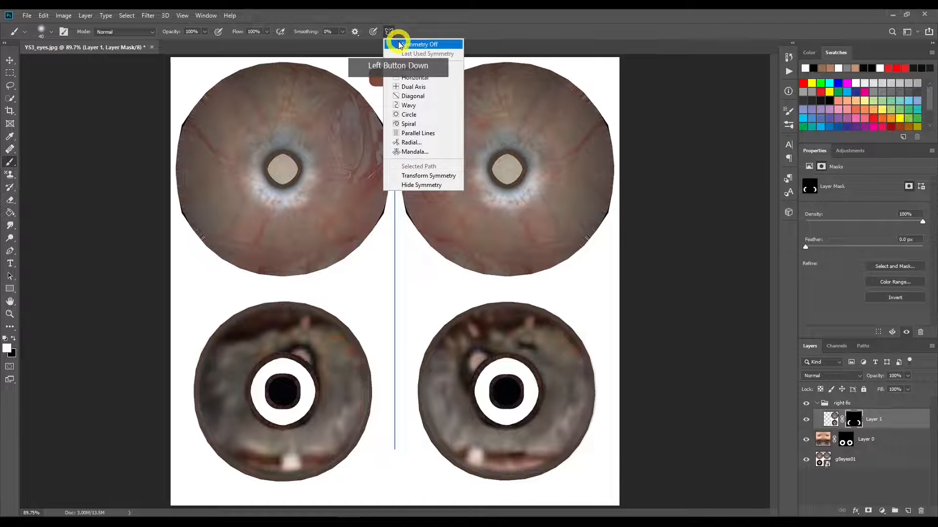
left_click(400, 44)
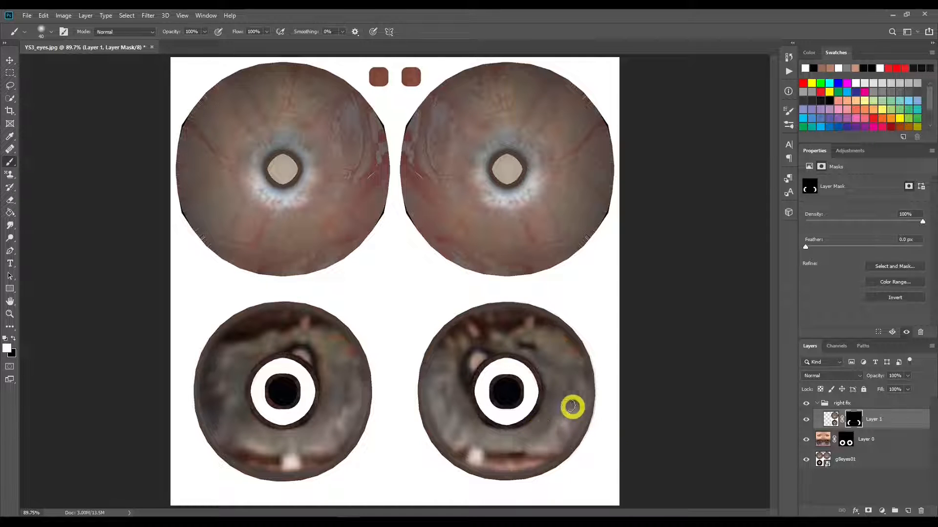
Step: Paint black over the left iris on Layer 1's mask to remove the mirrored strokes, and feather the mask to 9.0 px
left_click(294, 433)
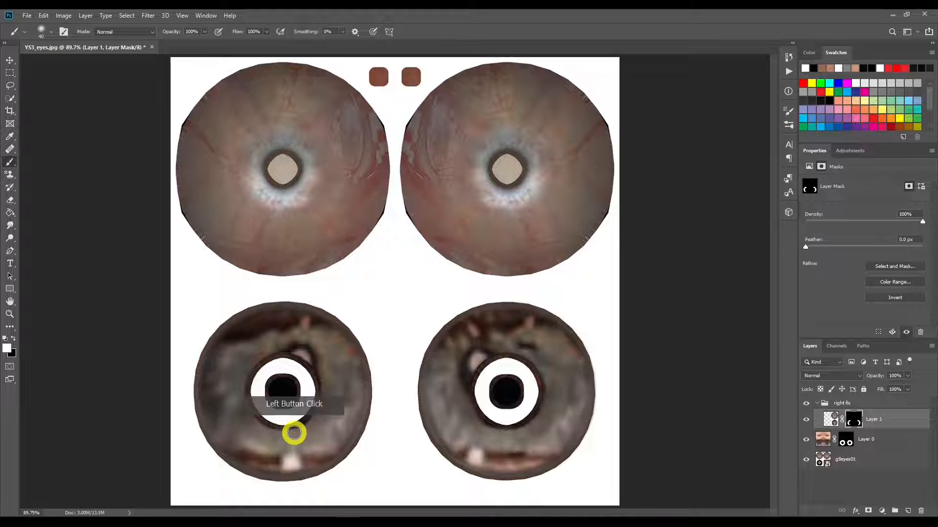
key("bracketright")
key("bracketright")
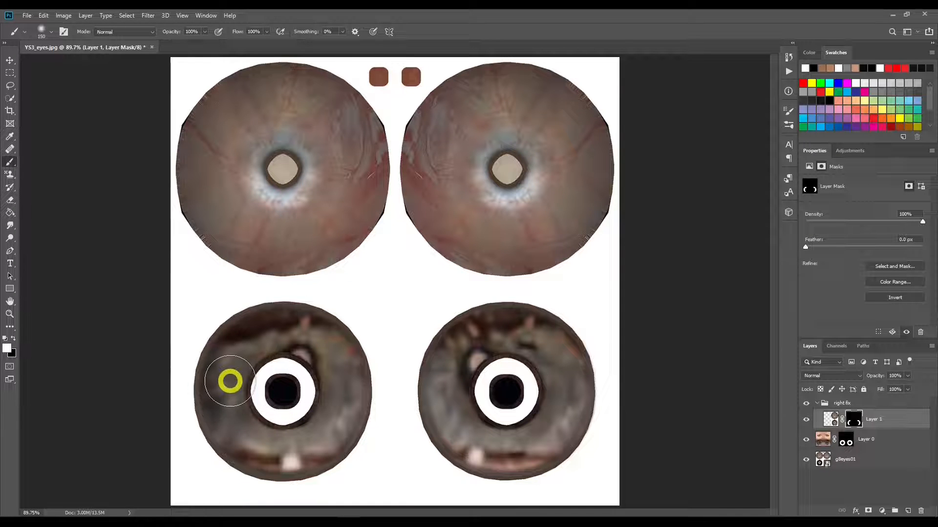
key("bracketleft")
key("bracketleft")
left_click_drag(218, 383, 215, 410)
key("bracketright")
key("bracketright")
key("bracketright")
mouse_move(204, 447)
left_mouse_down()
mouse_move(241, 362)
mouse_move(247, 448)
mouse_move(226, 339)
mouse_move(245, 455)
mouse_move(236, 404)
mouse_move(256, 329)
mouse_move(240, 414)
mouse_move(268, 328)
mouse_move(258, 355)
mouse_move(277, 340)
mouse_move(232, 419)
mouse_move(245, 412)
mouse_move(249, 331)
mouse_move(246, 457)
mouse_move(329, 455)
left_mouse_up()
key("bracketright")
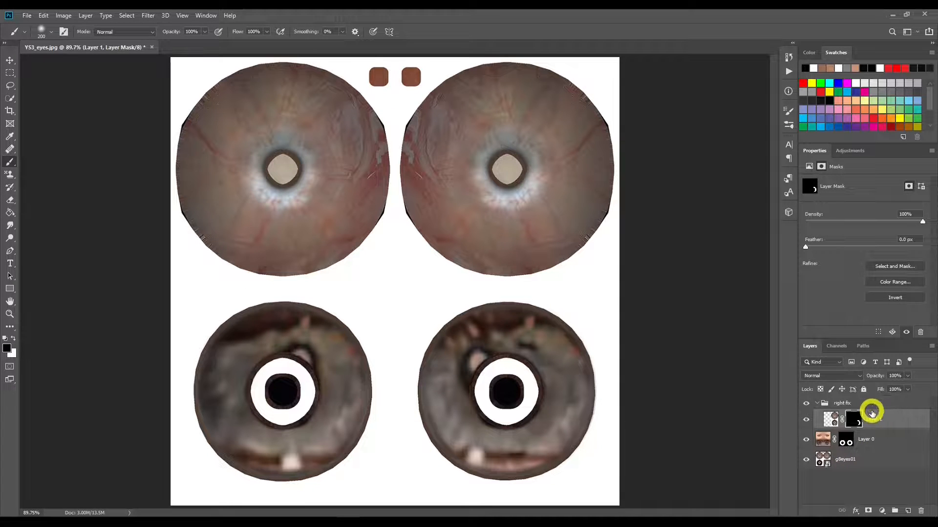
left_click_drag(805, 247, 849, 249)
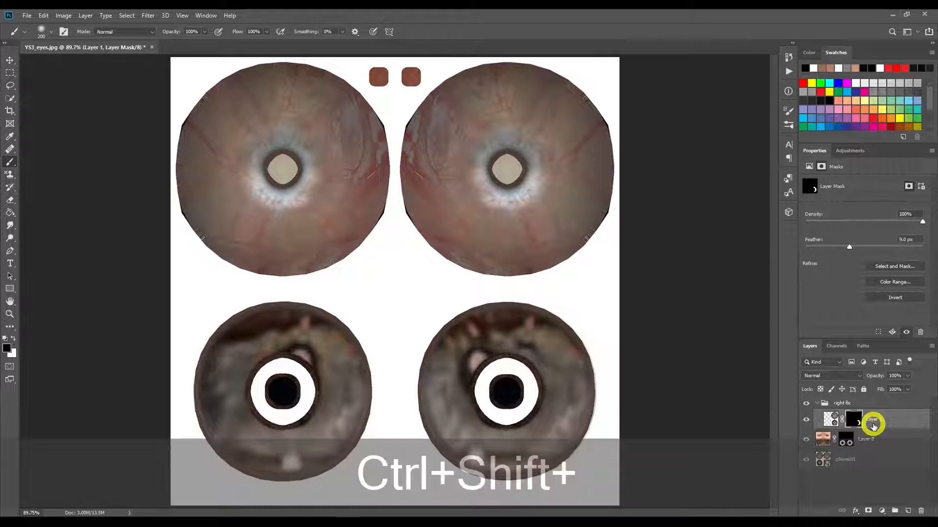
Step: Stamp all visible layers into a merged copy above Layer 1 and rotate it -90 degrees, committing the transform
key("ctrl+shift+alt+e")
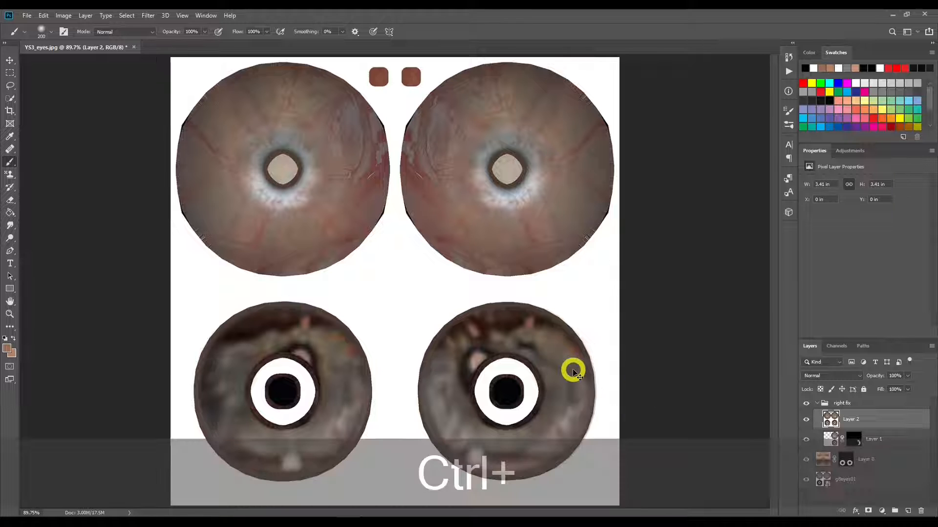
key("ctrl+t")
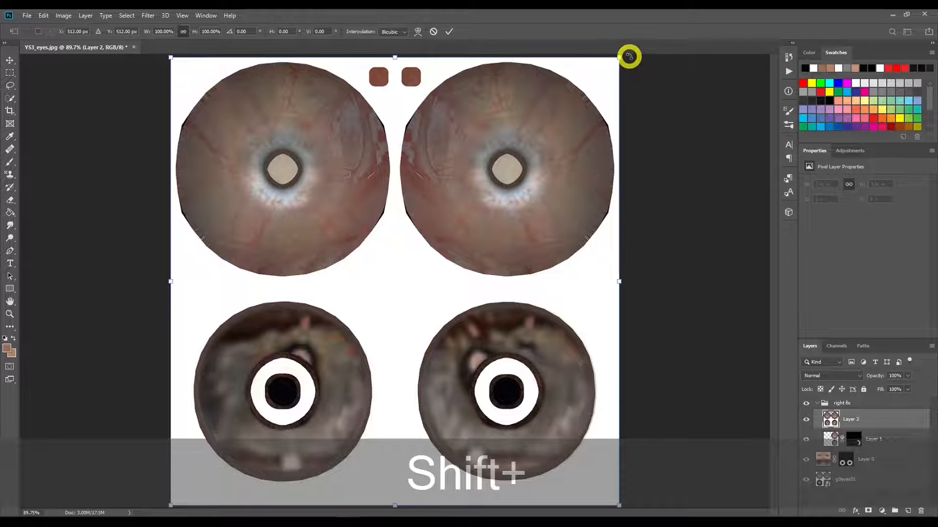
left_click_drag(629, 56, 208, 59)
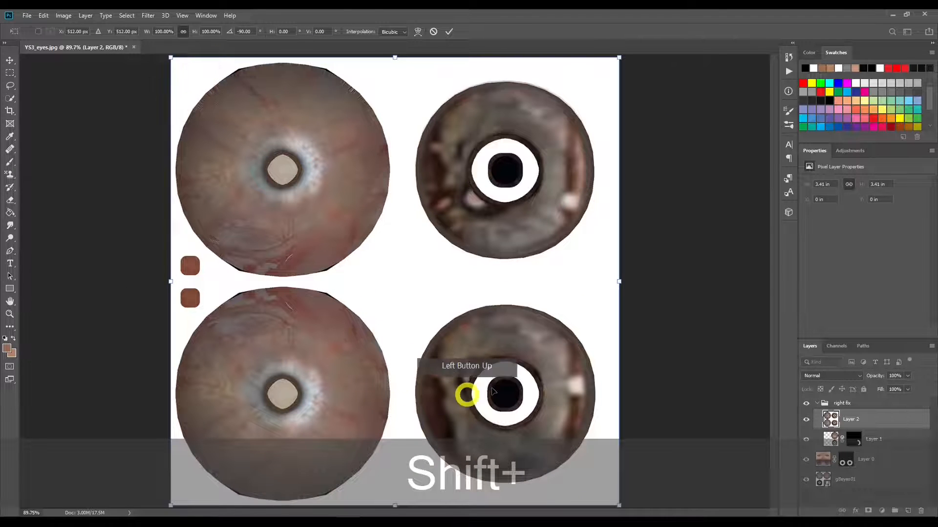
left_click(441, 38)
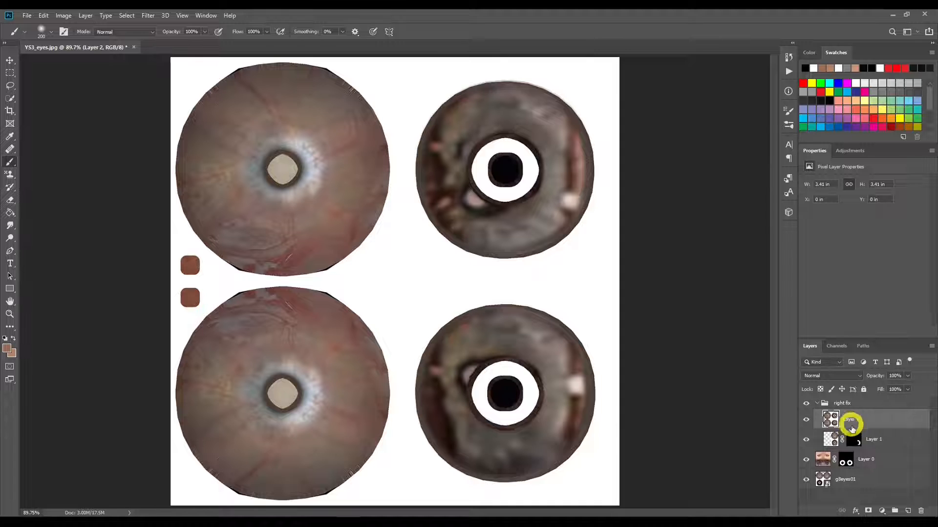
Step: Add a black mask to the rotated copy and paint white with a smaller brush over the upper part of the right iris
left_click(867, 510, "alt")
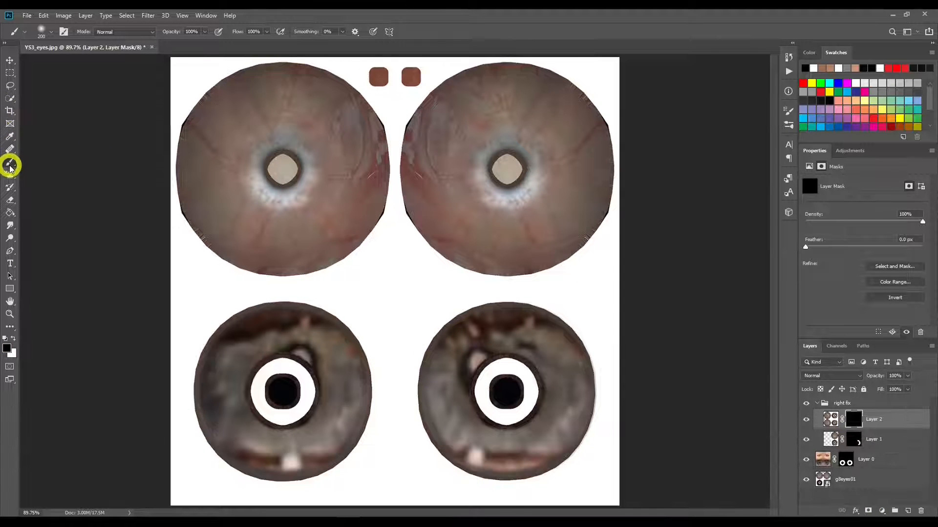
left_click_drag(468, 335, 471, 339)
key("ctrl+z")
key("bracketleft")
key("bracketleft")
key("bracketleft")
key("bracketleft")
key("bracketleft")
key("bracketleft")
key("bracketleft")
mouse_move(527, 327)
left_mouse_down()
mouse_move(473, 331)
mouse_move(531, 327)
left_mouse_up()
mouse_move(556, 340)
left_mouse_down()
mouse_move(563, 347)
mouse_move(532, 348)
mouse_move(474, 328)
mouse_move(448, 347)
mouse_move(482, 352)
mouse_move(448, 341)
mouse_move(461, 366)
mouse_move(438, 356)
mouse_move(532, 358)
left_mouse_up()
key("x")
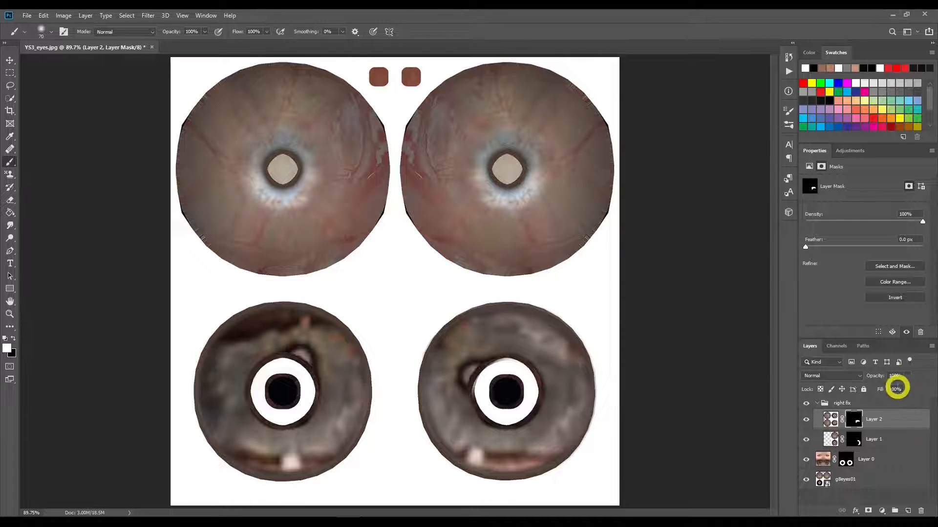
Step: Feather Layer 2's mask to 6.2 px and paint black along the upper inner ring of the right iris to restore its edge
left_click_drag(814, 248, 842, 251)
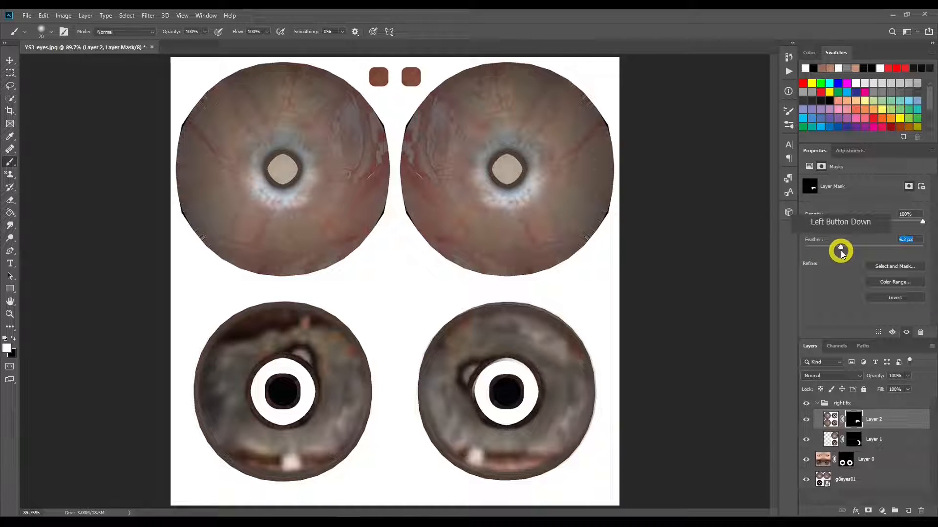
left_click_drag(840, 251, 840, 251)
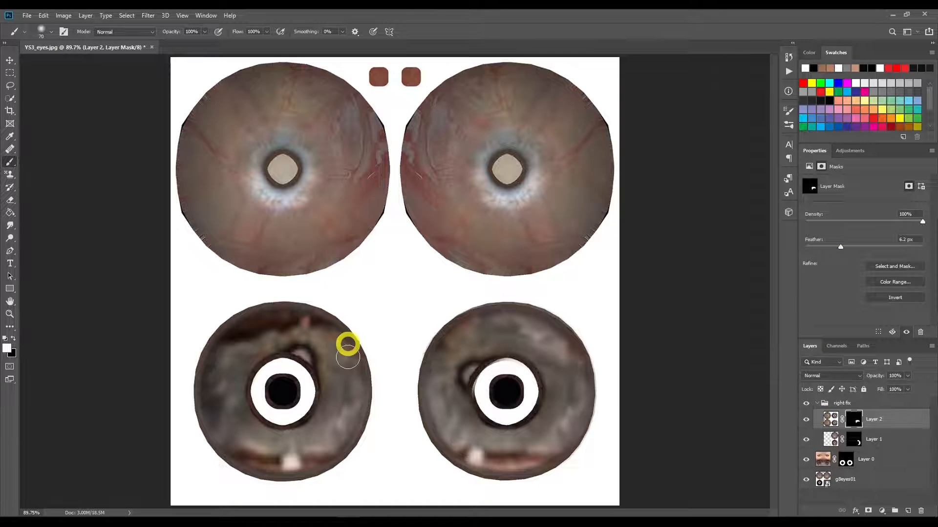
left_click(523, 376)
left_click(508, 362)
key("x")
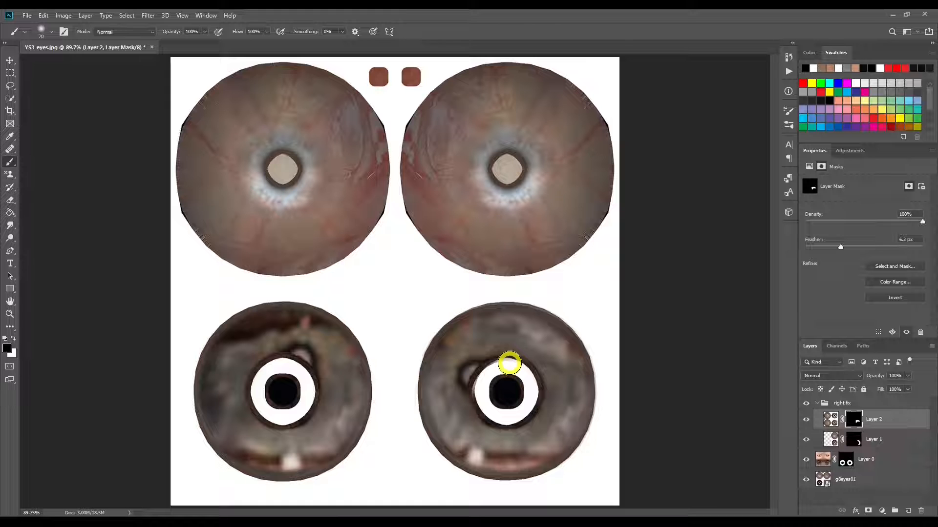
mouse_move(514, 364)
left_mouse_down()
mouse_move(489, 365)
mouse_move(502, 359)
mouse_move(474, 389)
mouse_move(478, 383)
mouse_move(486, 410)
mouse_move(506, 418)
mouse_move(509, 370)
left_mouse_up()
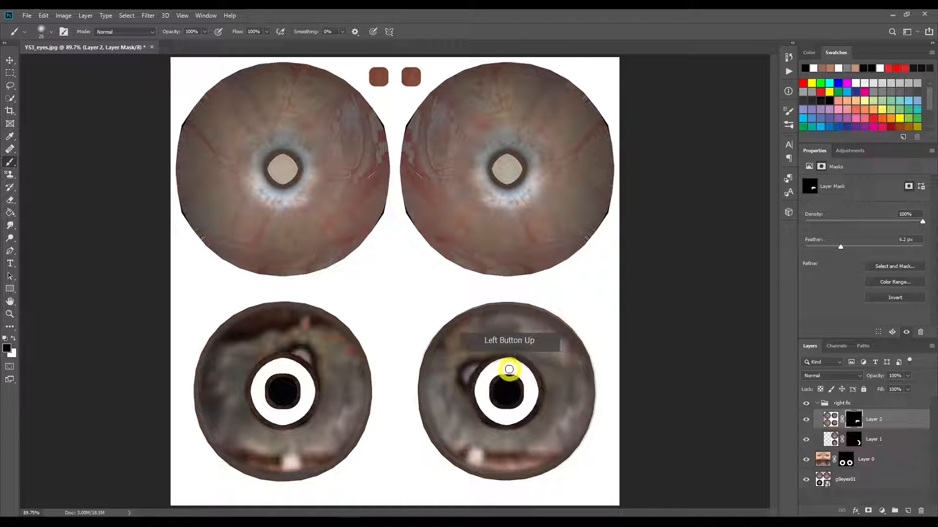
Step: Stamp another merged copy of all visible layers, rotate it 180 degrees and move it to X 1024 px, Y 1024 px over the right iris
key("ctrl")
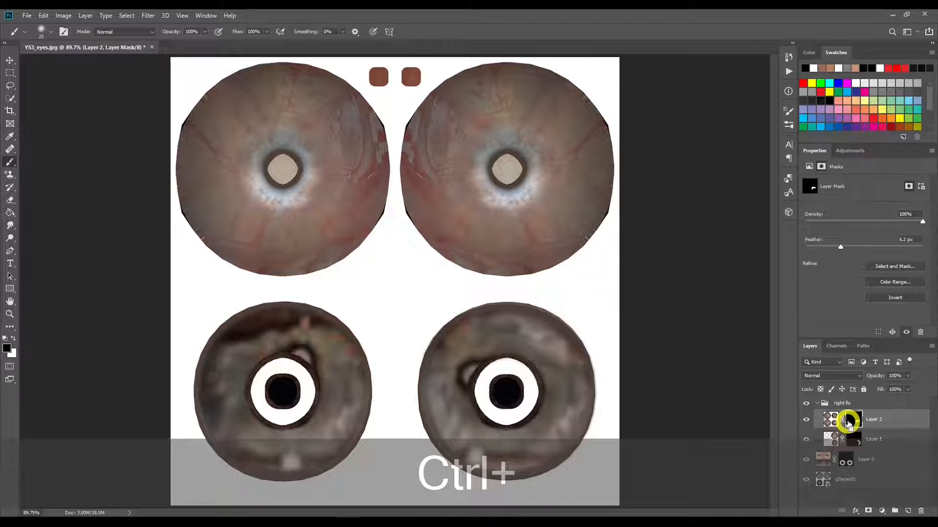
key("ctrl+shift+alt+e")
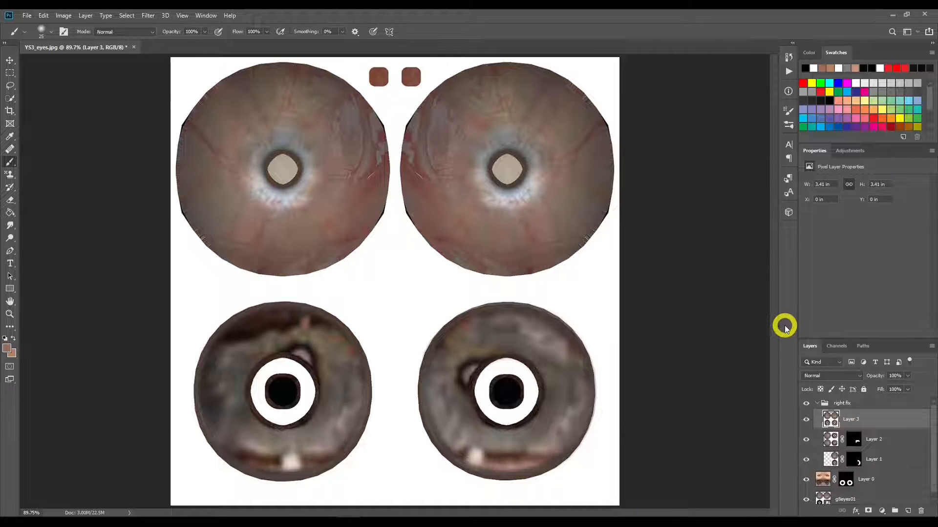
key("ctrl+t")
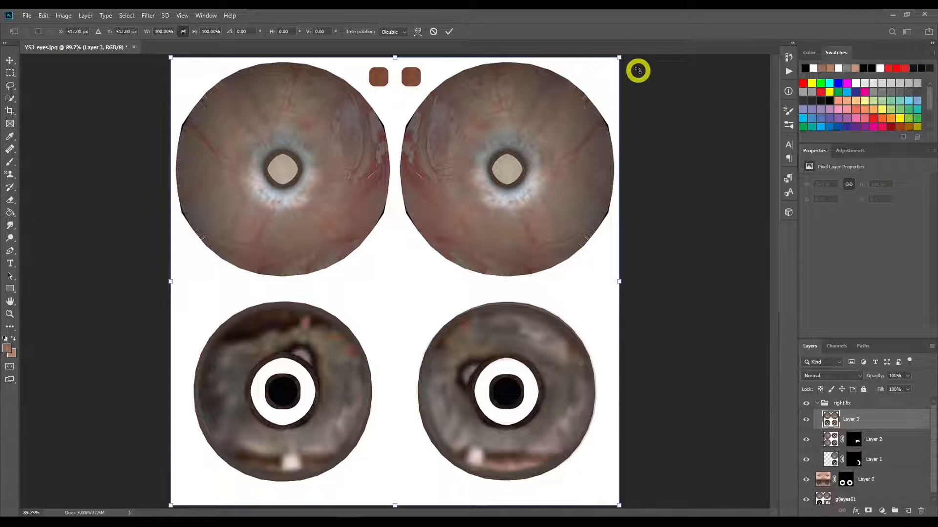
left_click_drag(628, 60, 309, 374)
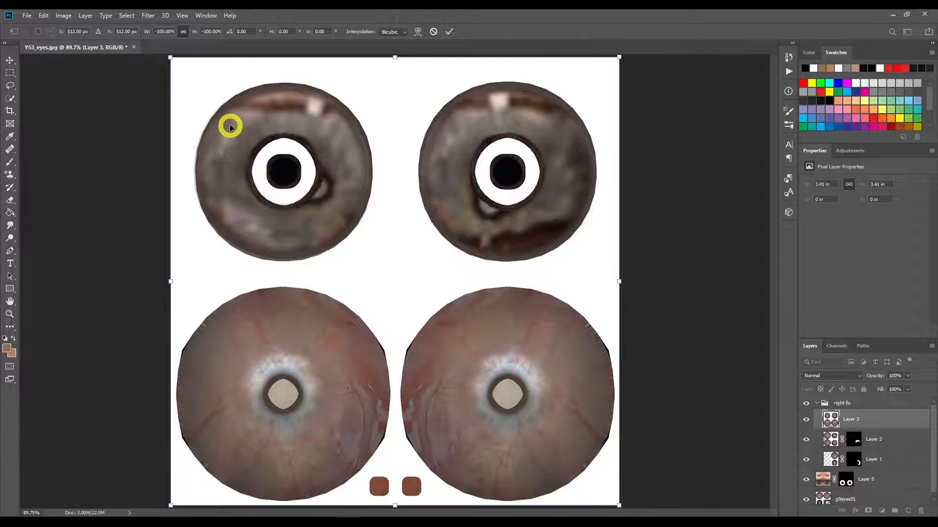
left_click_drag(230, 124, 451, 349)
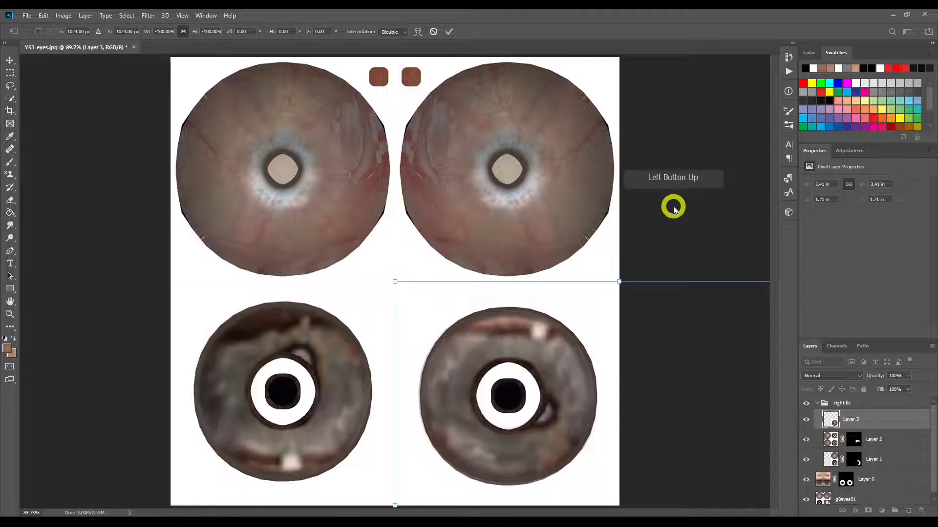
left_click(449, 32)
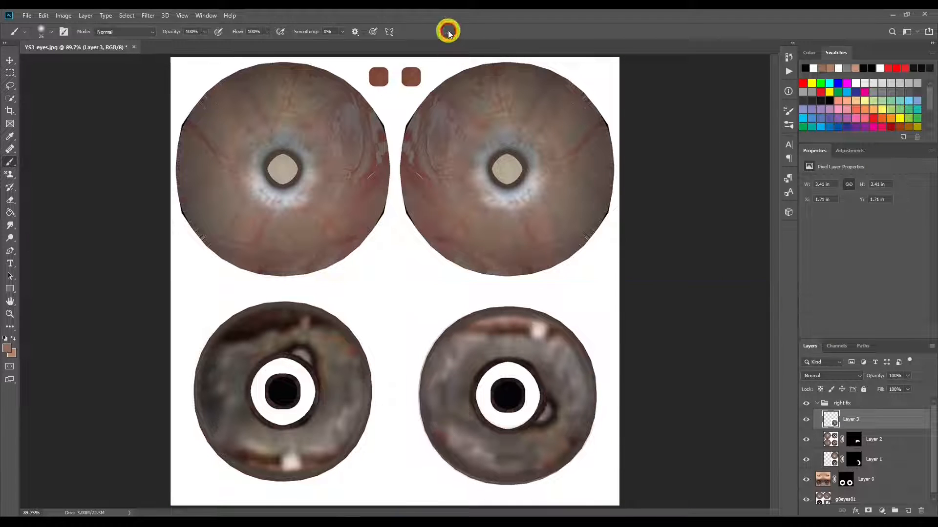
Step: Add a black mask to Layer 3, paint white over the right iris's bottom highlight and inner-side reflection, and feather the mask to 4.5 px
left_click(869, 511, "alt")
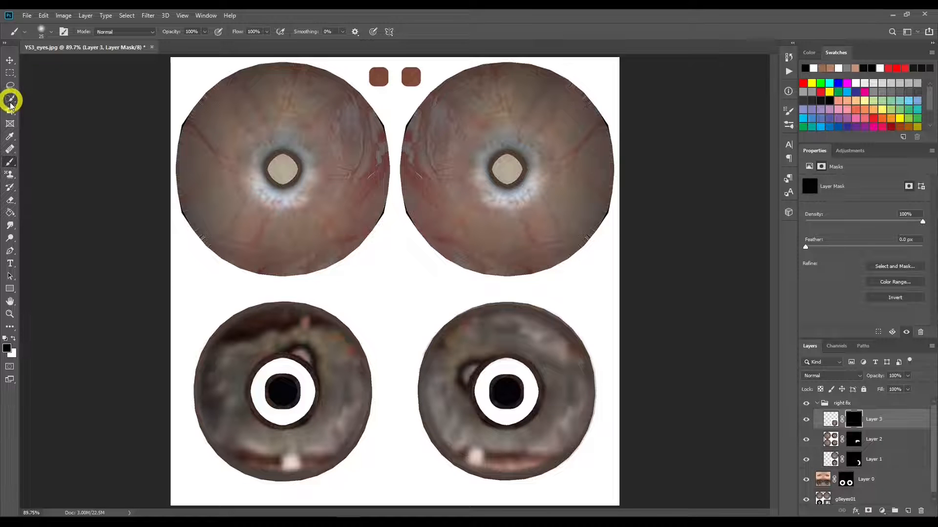
key("x")
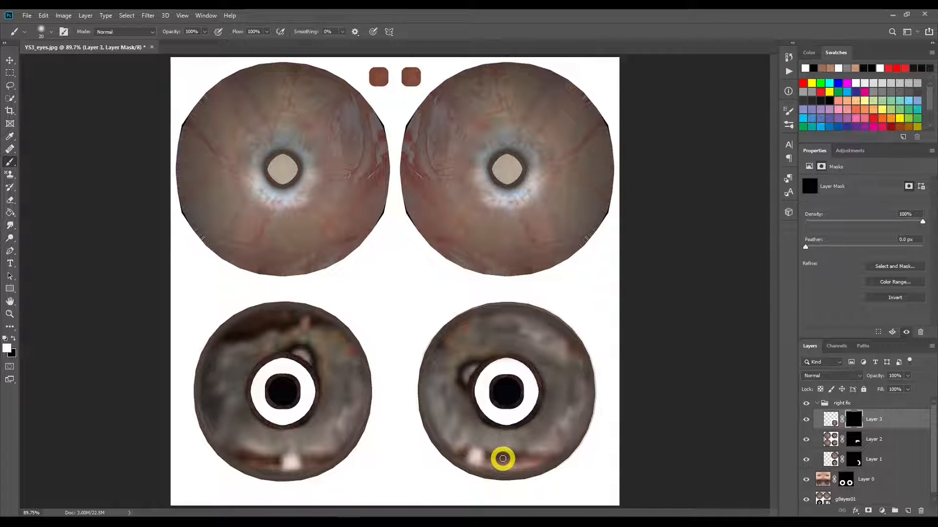
mouse_move(494, 456)
left_mouse_down()
mouse_move(533, 455)
mouse_move(510, 468)
mouse_move(461, 370)
mouse_move(470, 371)
mouse_move(467, 405)
mouse_move(476, 360)
mouse_move(469, 402)
mouse_move(501, 470)
left_mouse_up()
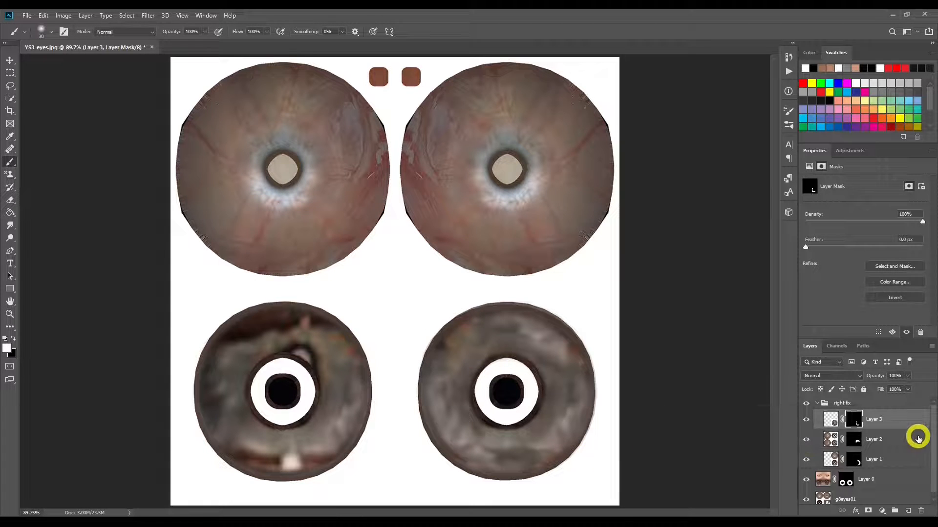
left_click_drag(806, 249, 834, 250)
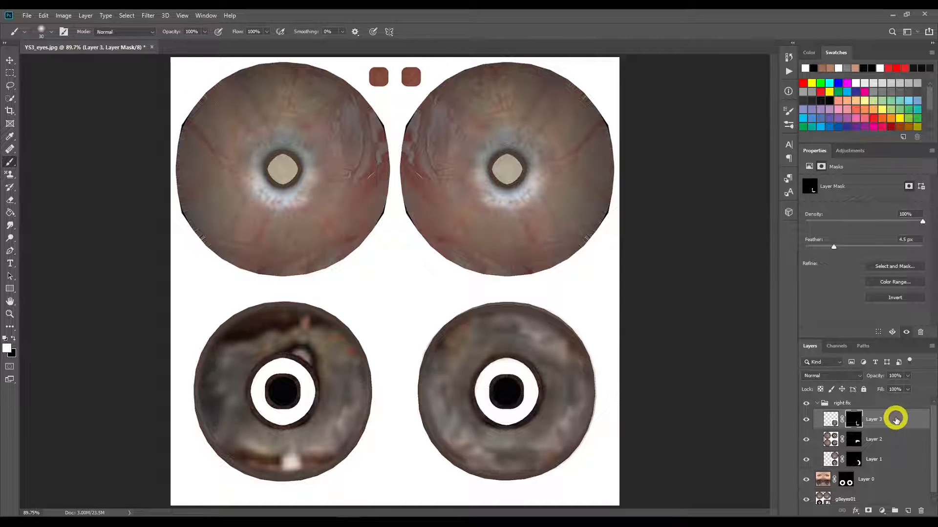
Step: Stamp all visible layers into a new merged copy above Layer 3 in the right fix group
key("ctrl")
key("shift")
key("alt")
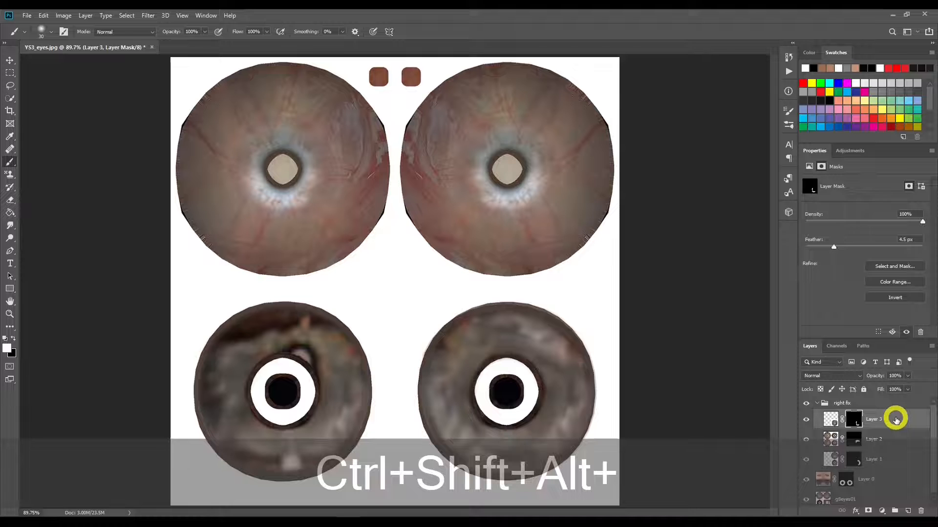
key("ctrl+shift+alt+e")
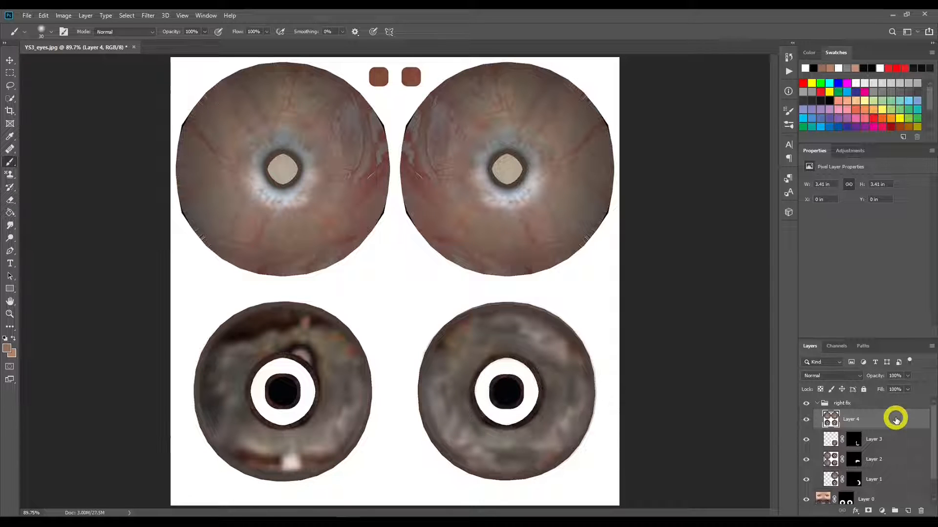
Step: Move Layer 4 to X 0 px, Y 512 px over the left iris, add a black mask and paint white over that iris
key("ctrl+t")
left_click_drag(549, 274, 341, 283)
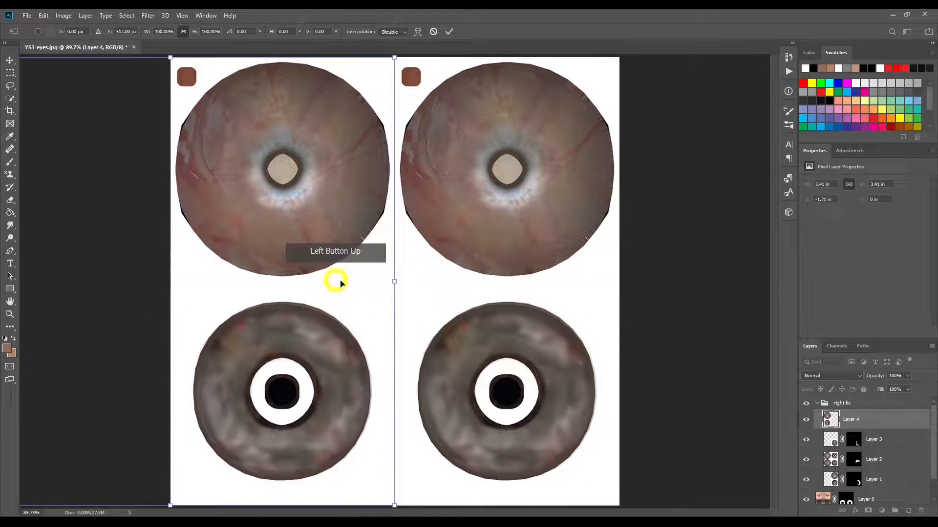
left_click(449, 31)
left_click(868, 511, "alt")
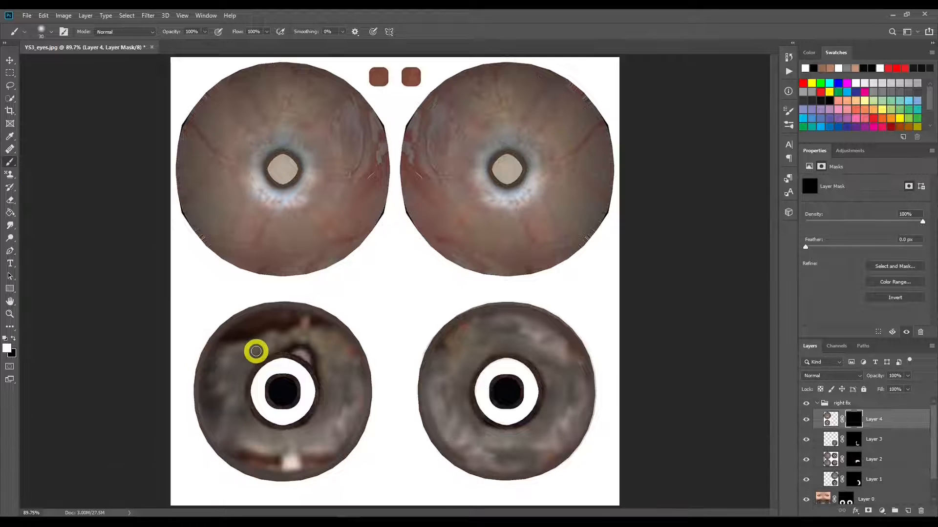
mouse_move(264, 343)
left_mouse_down()
mouse_move(229, 347)
mouse_move(268, 330)
mouse_move(257, 328)
mouse_move(299, 328)
mouse_move(324, 344)
mouse_move(303, 326)
mouse_move(257, 326)
mouse_move(322, 349)
mouse_move(331, 367)
mouse_move(294, 342)
mouse_move(334, 369)
mouse_move(333, 422)
mouse_move(295, 455)
mouse_move(322, 452)
mouse_move(305, 458)
mouse_move(314, 464)
mouse_move(236, 446)
mouse_move(244, 451)
mouse_move(220, 426)
mouse_move(224, 366)
mouse_move(242, 328)
mouse_move(209, 373)
mouse_move(210, 400)
mouse_move(238, 447)
mouse_move(277, 458)
mouse_move(321, 450)
mouse_move(311, 454)
mouse_move(340, 418)
mouse_move(346, 386)
mouse_move(340, 343)
mouse_move(286, 319)
mouse_move(262, 321)
mouse_move(231, 341)
mouse_move(217, 371)
mouse_move(252, 344)
mouse_move(306, 338)
mouse_move(335, 354)
mouse_move(349, 376)
mouse_move(339, 431)
mouse_move(285, 452)
mouse_move(254, 444)
mouse_move(229, 424)
mouse_move(220, 380)
mouse_move(241, 335)
mouse_move(305, 329)
mouse_move(351, 375)
mouse_move(329, 347)
mouse_move(293, 335)
mouse_move(250, 332)
mouse_move(225, 347)
mouse_move(214, 375)
mouse_move(232, 435)
mouse_move(250, 452)
mouse_move(304, 447)
mouse_move(328, 433)
mouse_move(494, 419)
left_mouse_up()
Step: Move Layer 4 out of the right fix group and into a new group named left fix, collapsing both groups
left_click_drag(884, 419, 885, 397)
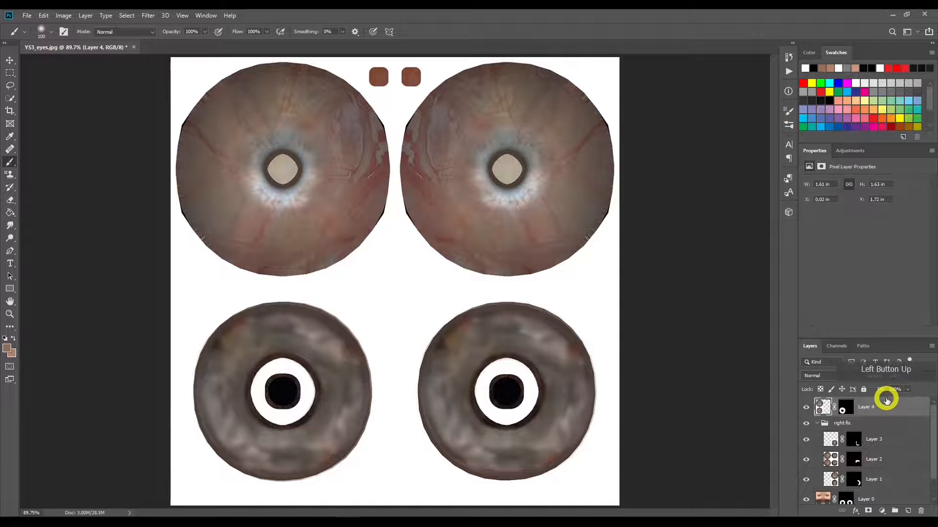
left_click(816, 422)
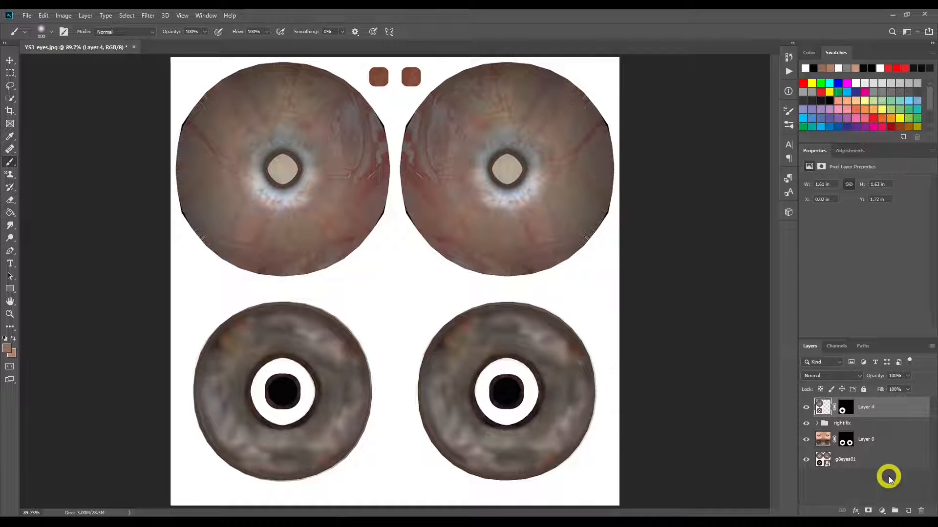
left_click(896, 512)
double_click(840, 404)
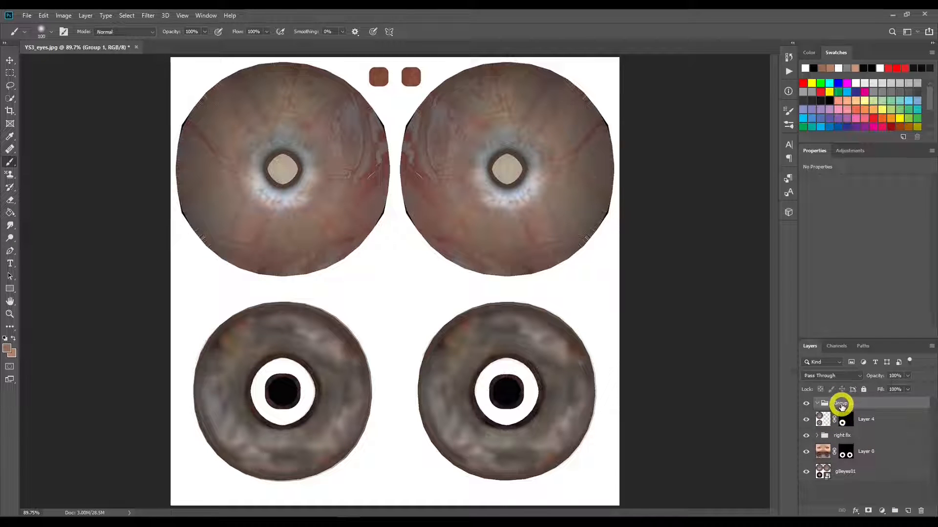
type("left fix")
left_click_drag(850, 419, 830, 408)
left_click(848, 412)
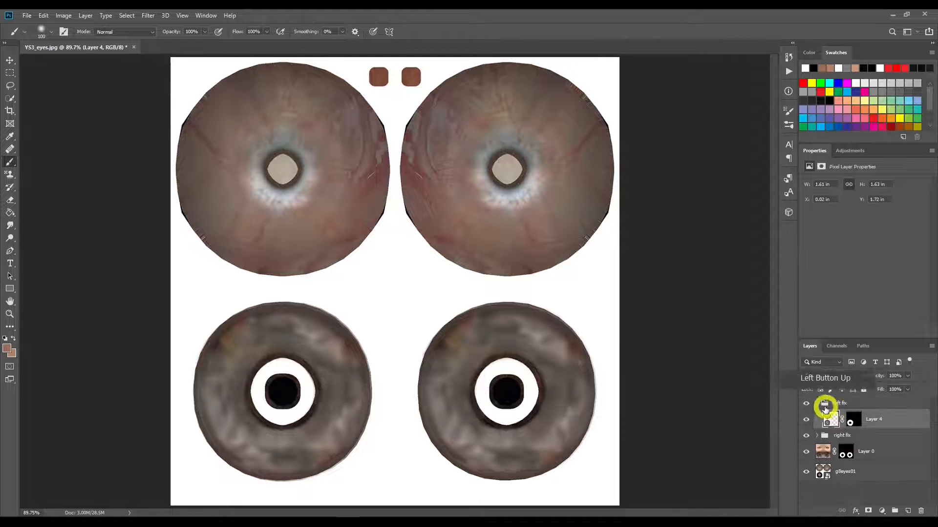
left_click(816, 405)
left_click(816, 403)
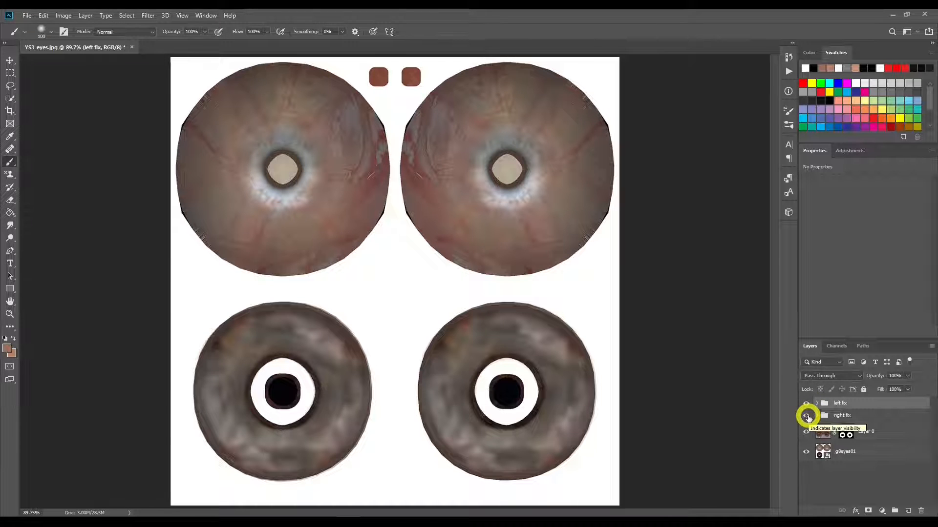
Step: Compare the irises before and after cleanup by toggling the visibility of the left fix and right fix groups
left_click(806, 404)
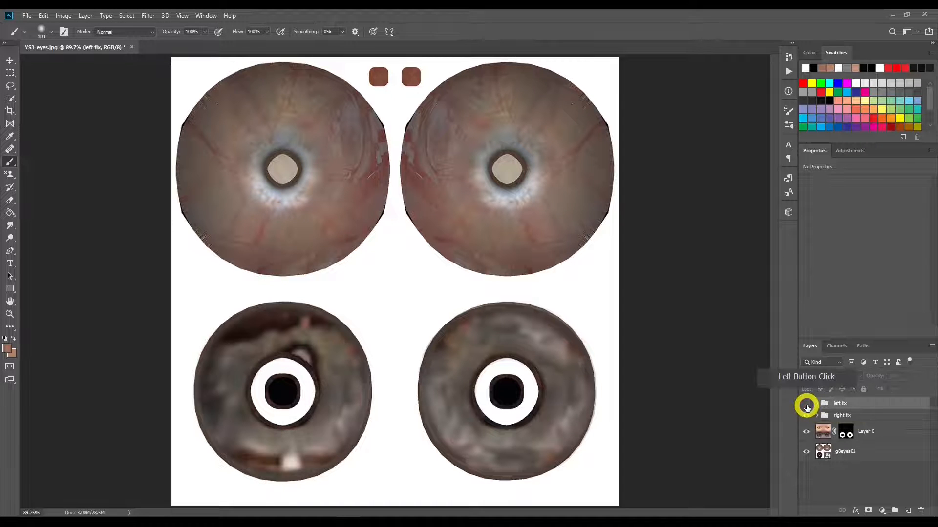
left_click(806, 404)
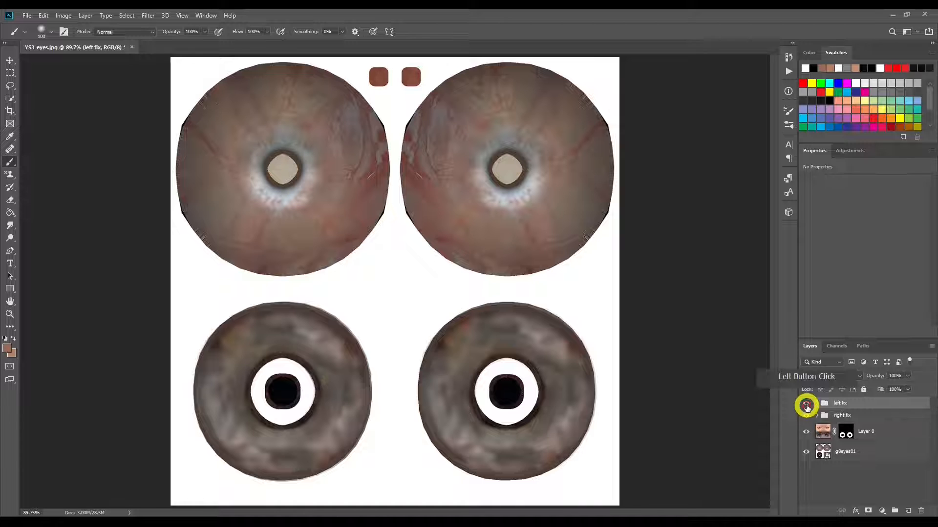
left_click(806, 416)
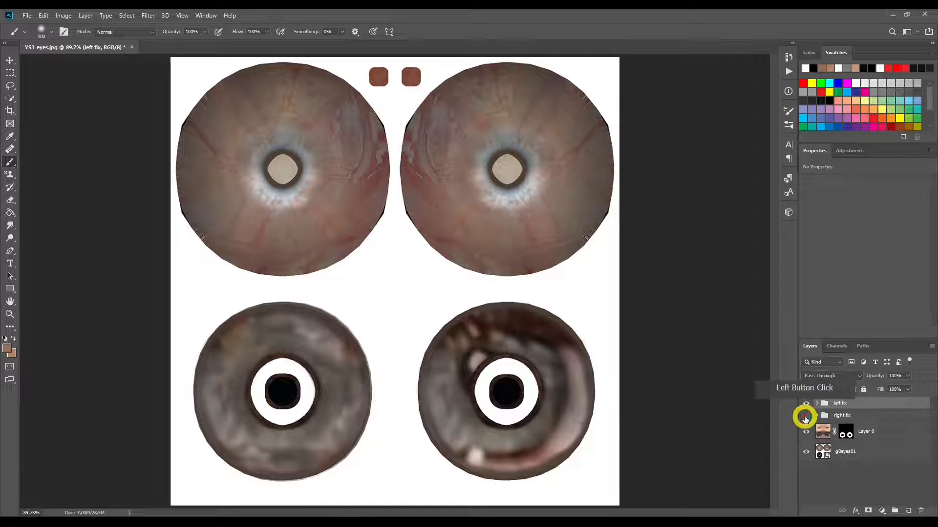
left_click(805, 416)
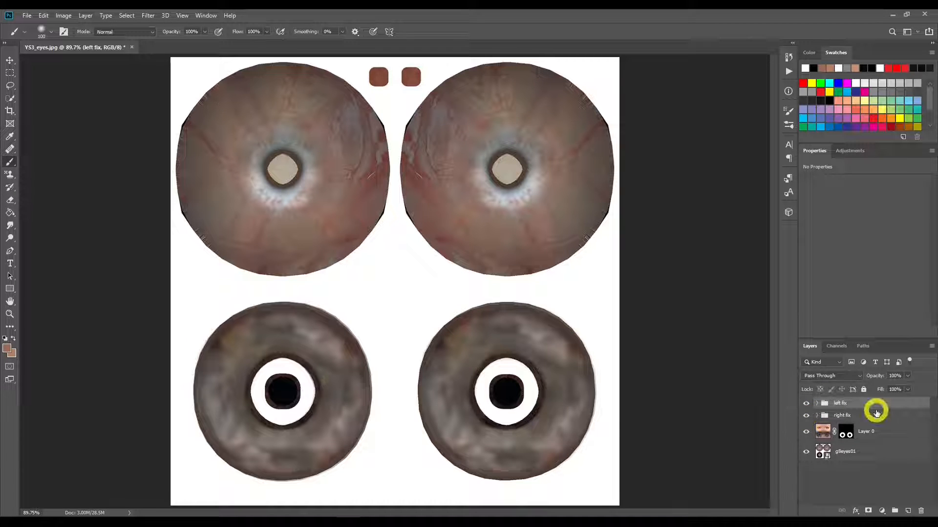
Step: Save the layered eye texture as the Photoshop file YS3_eyes in the YS3 folder
left_click(26, 17)
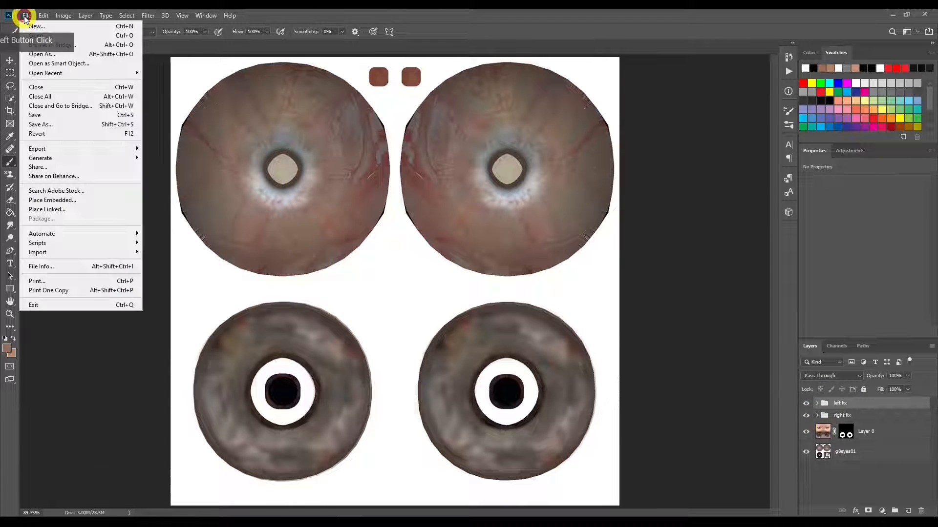
left_click(75, 125)
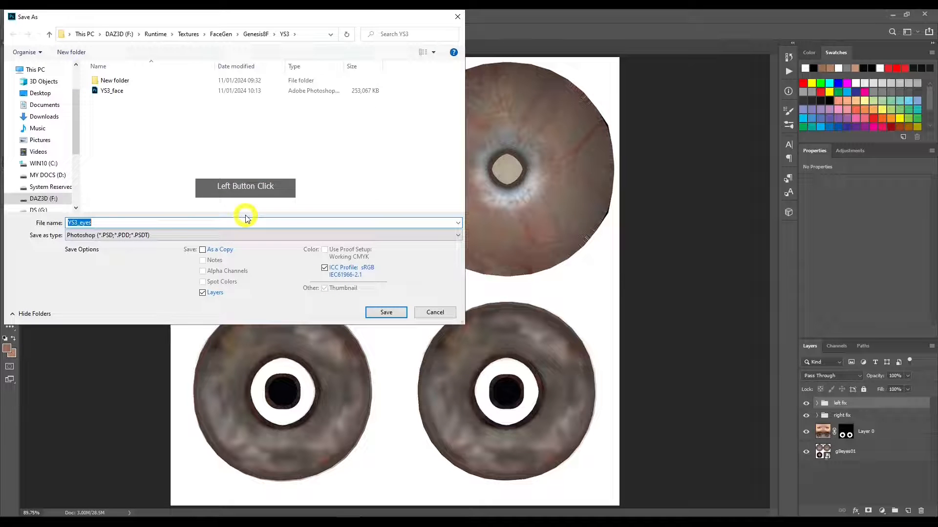
left_click(386, 313)
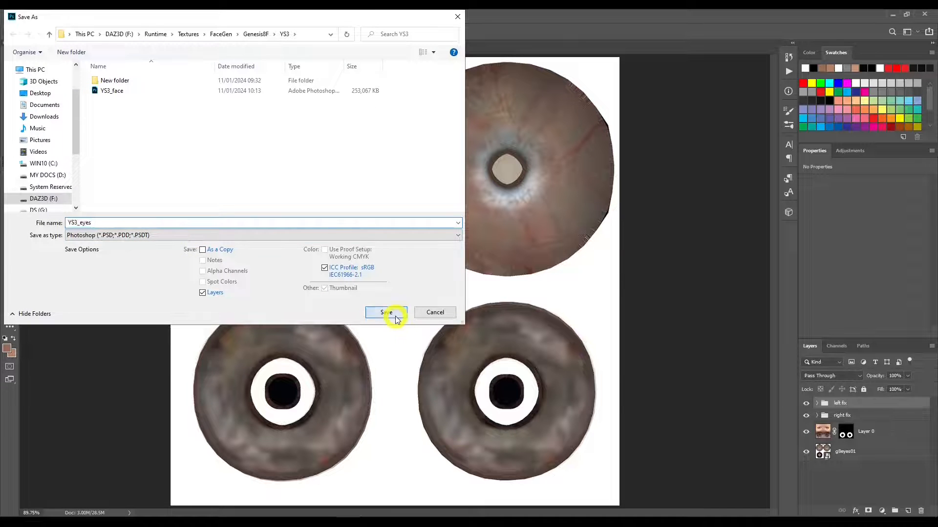
Step: Save a JPEG copy of the eye texture as YS3_eyes_BM1 with quality 8 and the Baseline ("Standard") format
left_click(27, 15)
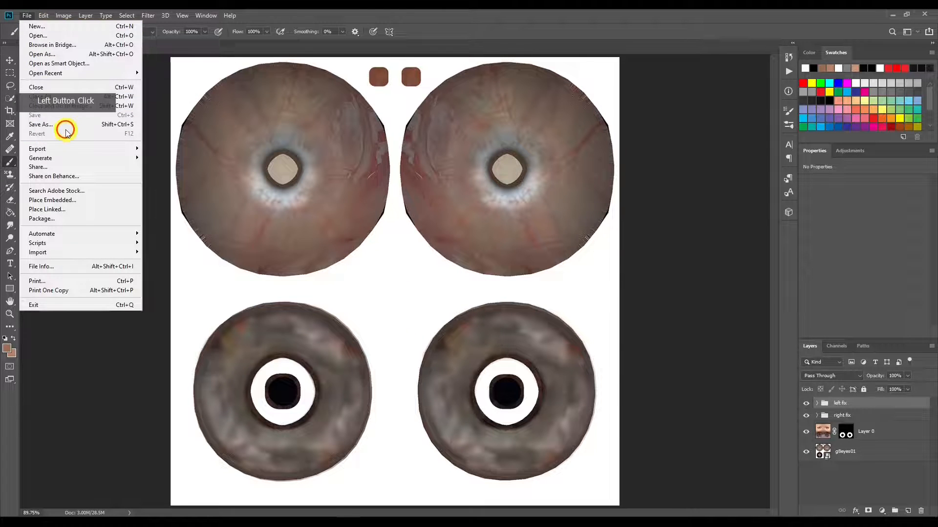
left_click(65, 125)
left_click(118, 234)
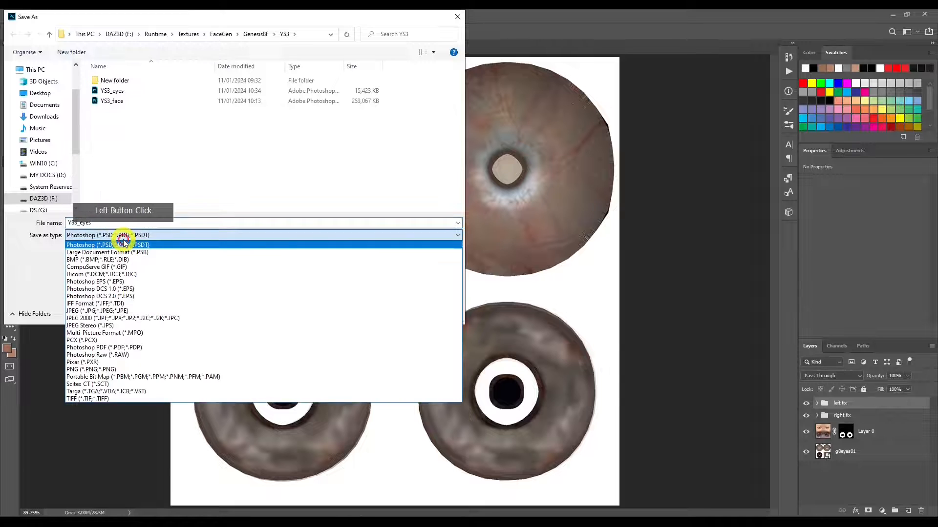
left_click(121, 296)
left_click(108, 223)
left_click(129, 226)
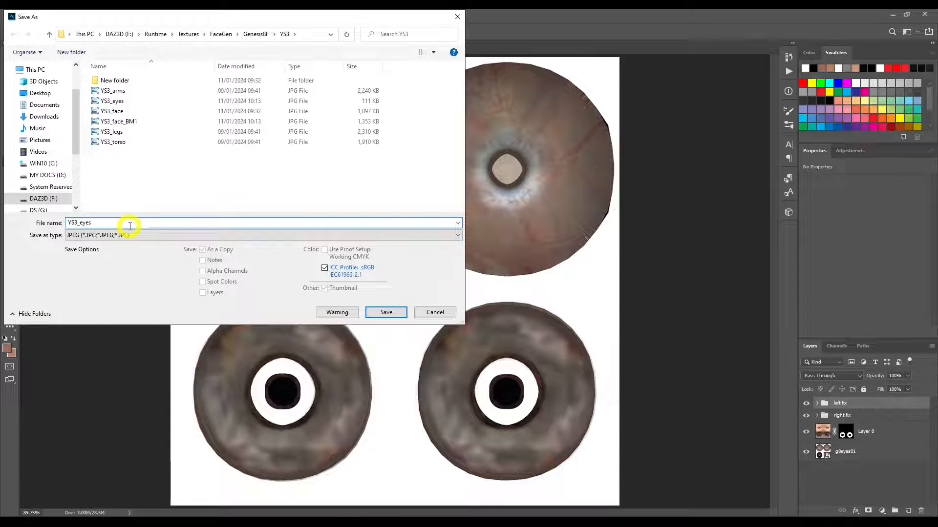
type("_")
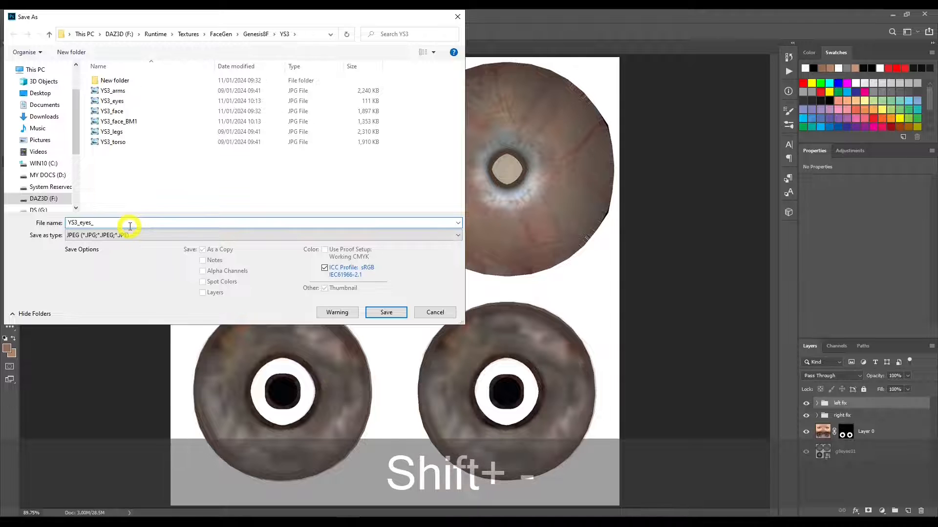
type("BM1")
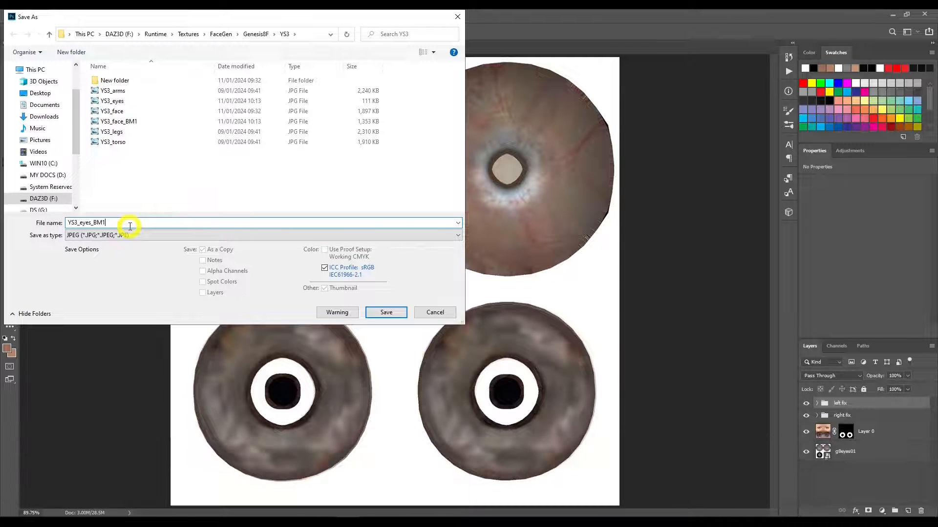
key("Return")
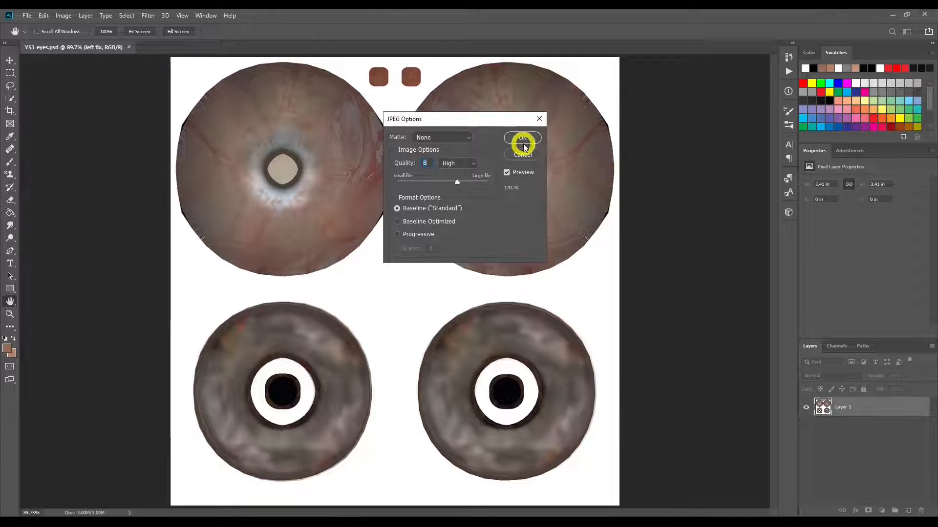
left_click(522, 138)
Step: Place Olympia9_Head_D_1001 above Head.jpg's Layer 0 in a Fix chin mark group and paint its black mask white along the dark chin mark
left_click(436, 200)
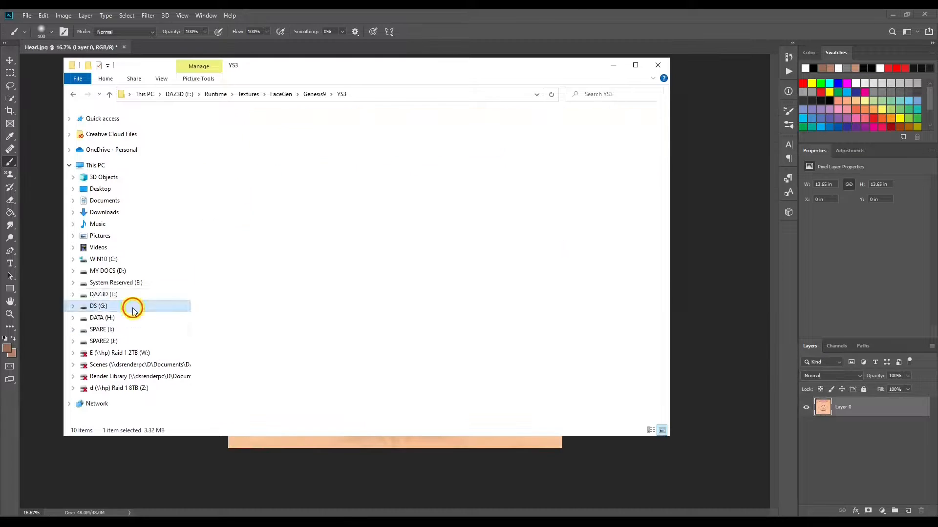
left_click(848, 409)
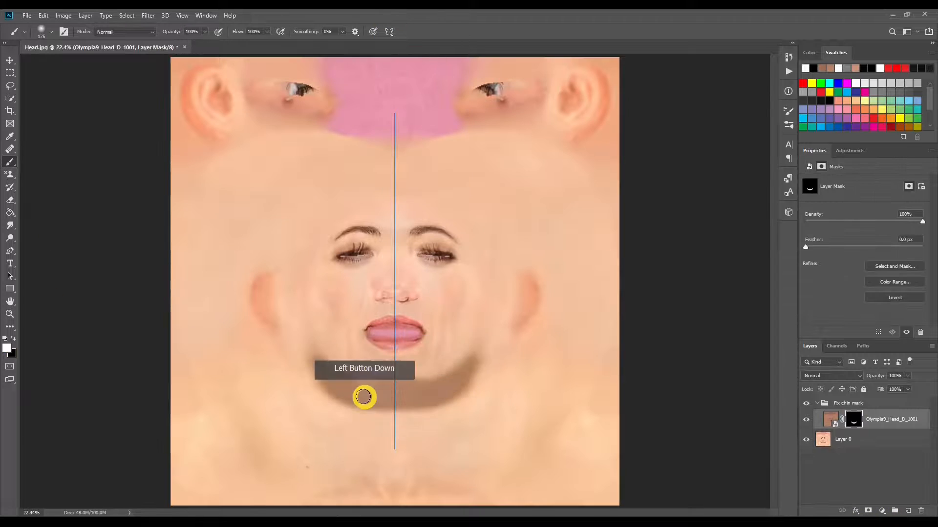
Step: Feather the chin patch's mask to 75.5 px and clip Levels (midtone 1.15, white 166) and Hue/Saturation (saturation +9) adjustments to the patch
left_click(893, 383)
left_click(838, 419)
left_click_drag(905, 253, 826, 239)
left_click(839, 439)
left_click(839, 420)
left_click(854, 460)
left_click(838, 440)
left_click(839, 419)
left_click(839, 439)
left_click(863, 420)
Step: Set up a Fix lips group with the same Olympia9 patch and clipped adjustments, and feather the patch's mask around the lips
left_click(371, 289)
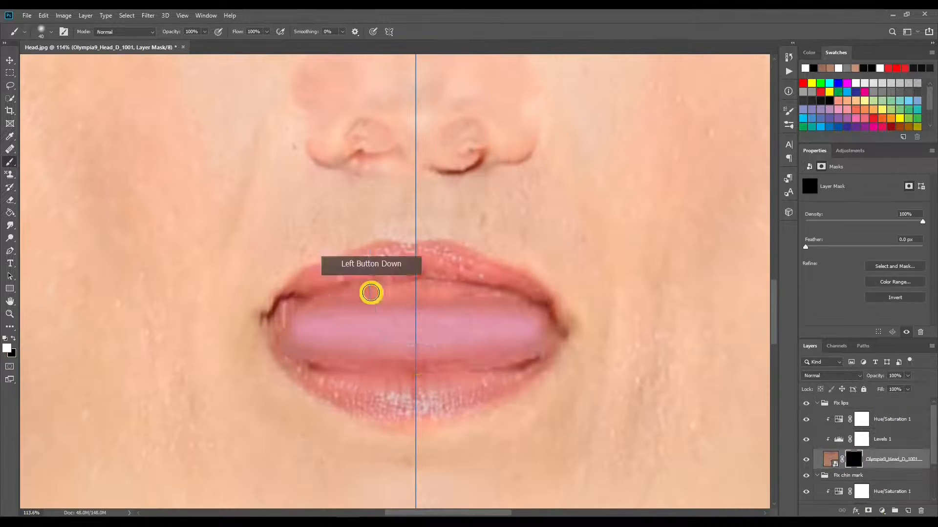
left_click_drag(856, 429, 859, 461)
left_click(854, 459)
left_click_drag(818, 247, 831, 249)
key("z")
left_click_drag(359, 208, 341, 207)
Step: Tune the Fix lips group's Levels adjustment to blend the patch with the lips, toggling the group's visibility to compare
left_click(838, 419)
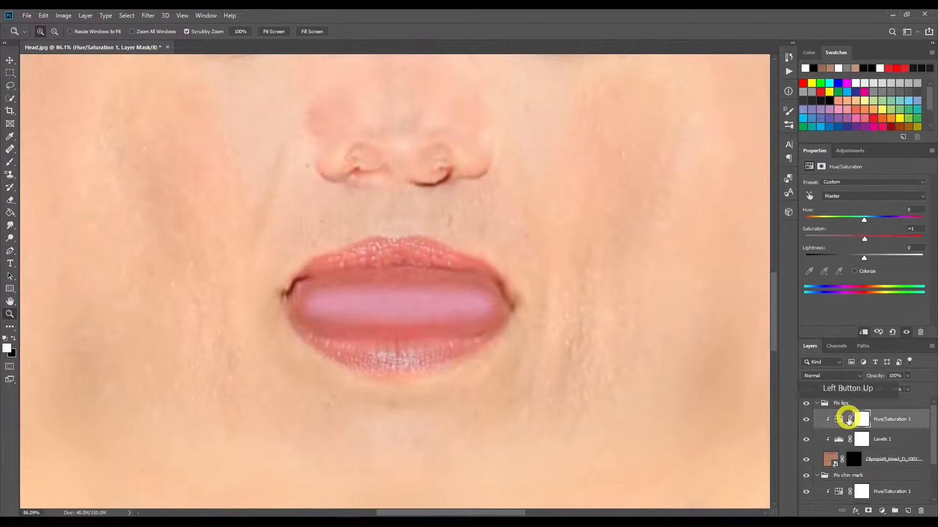
left_click(839, 440)
left_click(370, 201)
left_click_drag(389, 337, 449, 337)
left_click_drag(855, 252, 852, 252)
left_click_drag(346, 285, 307, 285)
left_click(806, 405)
left_click_drag(893, 254, 852, 254)
Step: Duplicate the patch group as Fix nose and paint its mask white symmetrically over the nostrils and nose edges
scroll(857, 459, "down", 3)
scroll(857, 459, "up", 2)
left_click_drag(317, 146, 364, 146)
type("Fix nose")
left_click(549, 153)
left_click(853, 459)
left_click(10, 162)
left_click_drag(332, 342, 401, 361)
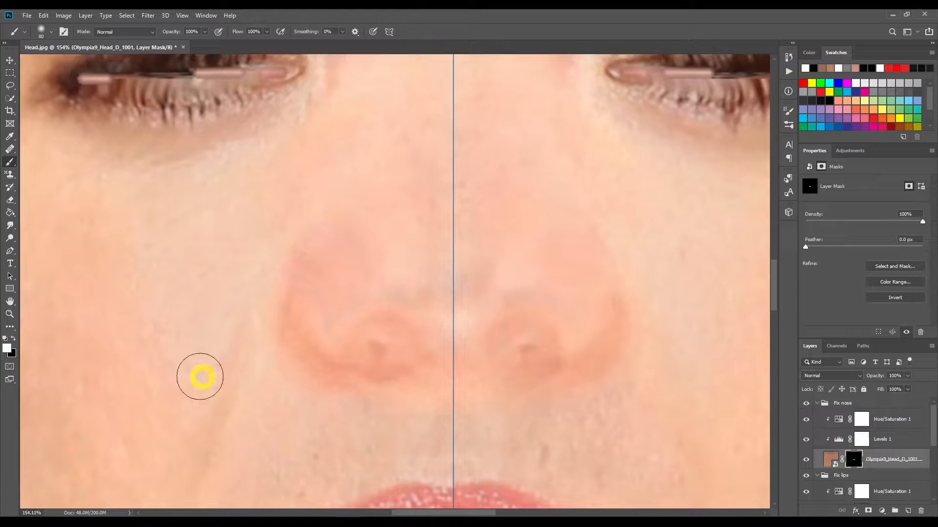
left_click(838, 440)
Step: Duplicate the patch group as Fix eyelids, paint its mask over the closed eyes' lashes and feather the mask
left_click_drag(138, 168, 195, 168)
type("Fix eyelids")
left_click(549, 153)
left_click(854, 460)
left_click(9, 162)
mouse_move(191, 326)
left_mouse_down()
mouse_move(523, 303)
mouse_move(329, 350)
mouse_move(195, 342)
left_mouse_up()
mouse_move(806, 247)
left_mouse_down()
mouse_move(886, 255)
mouse_move(844, 255)
left_mouse_up()
left_click(838, 439)
Step: Create a group named thicken eyebrows with a new empty layer named Brush 1 inside it
left_click(10, 314)
left_click(274, 32)
left_click(895, 511)
double_click(845, 404)
type("thicken eyebrows")
left_click(908, 511)
type("Brush 1")
Step: Paint on Brush 1 symmetrically with the Soft Round Pressure Opacity brush to thicken the eyebrows, and collapse the group
left_click(10, 163)
left_click(38, 185)
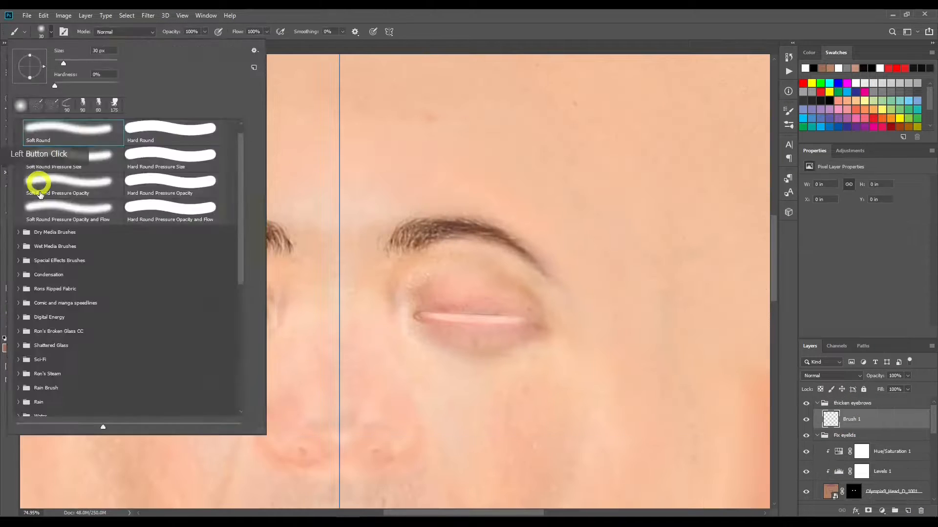
left_click_drag(266, 310, 249, 322)
left_click(10, 314)
left_click(273, 31)
left_click(817, 403)
Step: Duplicate the Fix eyelids group as Fix other and paint its mask over the stray eyes beside the ears
key("ctrl+j")
double_click(844, 416)
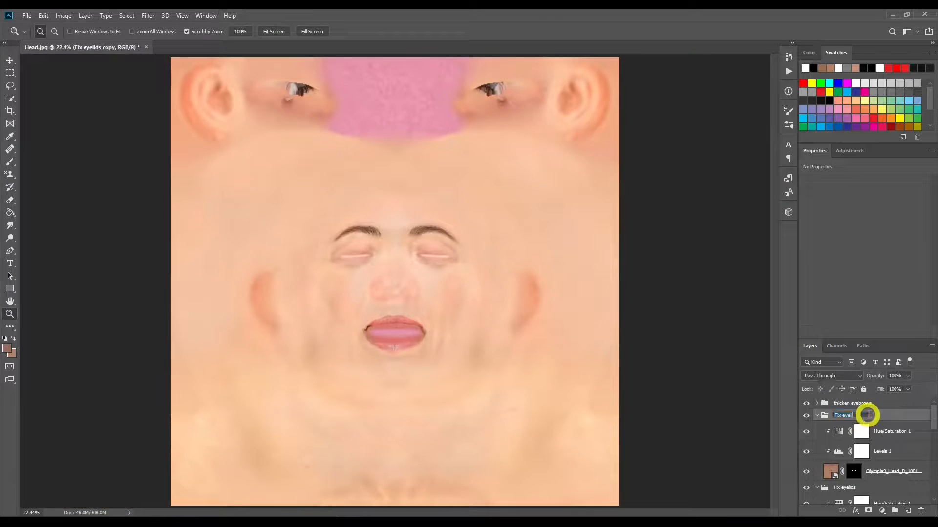
type("Fix other")
left_click(853, 472)
mouse_move(352, 264)
left_mouse_down()
mouse_move(531, 363)
mouse_move(401, 351)
left_mouse_up()
left_click(10, 314)
left_click(273, 31)
Step: Set the Fix other group's Levels midtone to 2.22 to blend the patch with the surrounding skin
left_click(838, 452)
left_click(838, 431)
mouse_move(863, 237)
left_mouse_down()
mouse_move(920, 254)
mouse_move(887, 239)
mouse_move(842, 254)
left_mouse_up()
left_click(838, 452)
left_click(838, 432)
left_click(838, 452)
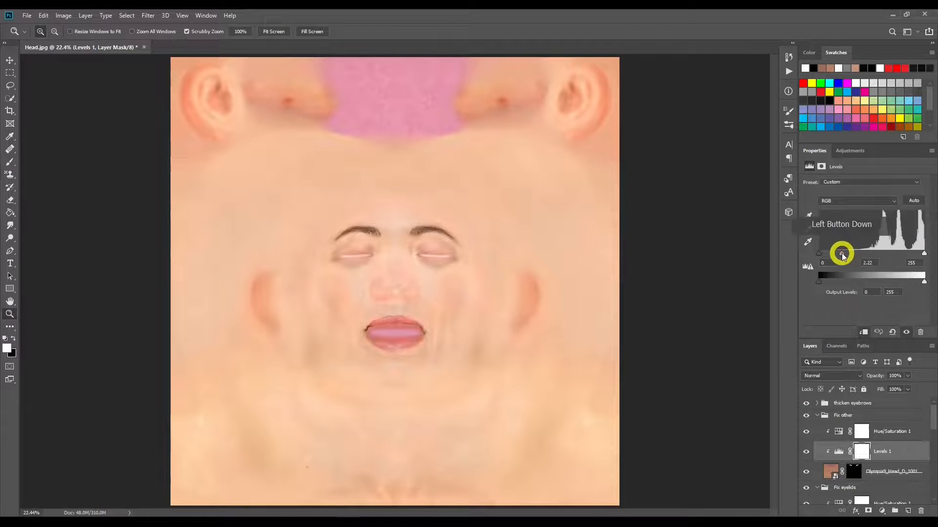
Step: Collapse the upper fix groups, hide every group above the base texture, expand Fix chin mark and select Layer 0
left_click(817, 415)
left_click(817, 428)
left_click(859, 404)
left_click(806, 403)
left_click_drag(805, 412, 805, 464)
left_click(817, 464)
scroll(867, 464, "down", 3)
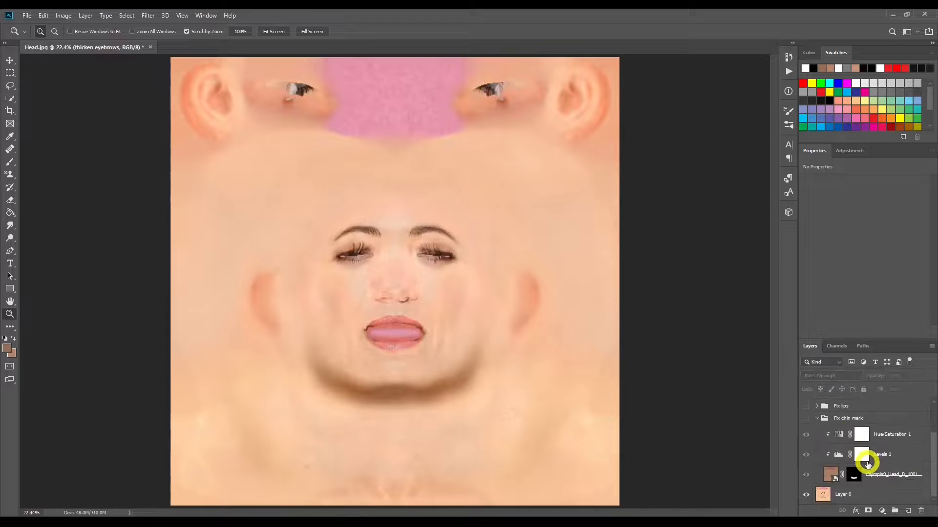
left_click(822, 496)
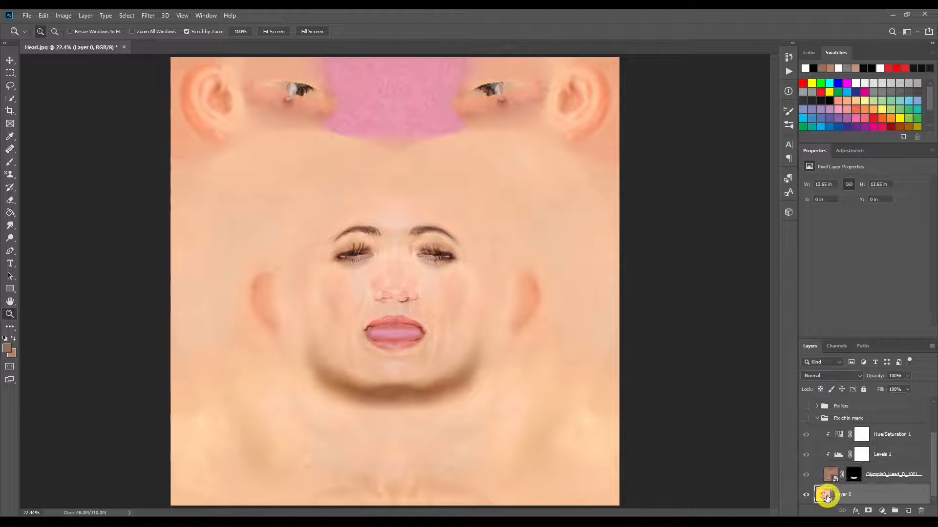
Step: Show the Fix chin mark group and examine its Olympia9 patch, mask feather, Levels and Hue/Saturation settings
left_click(806, 420)
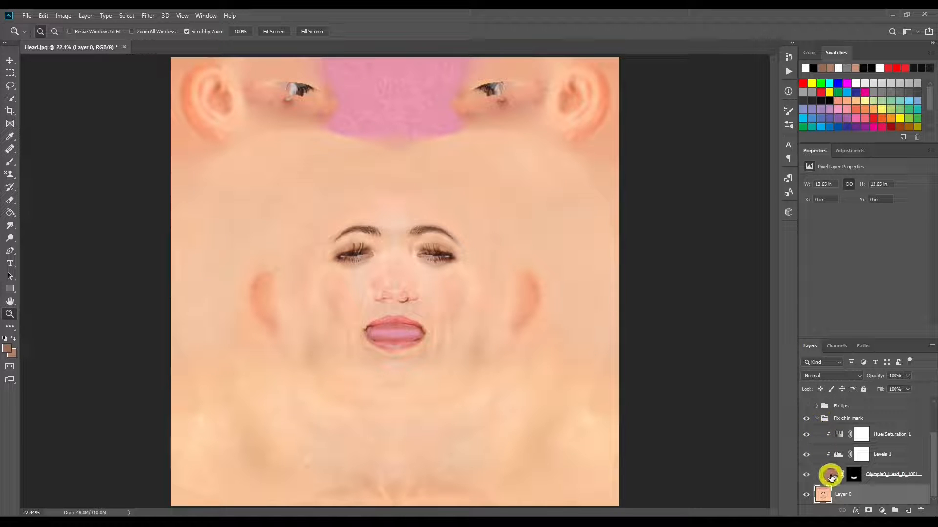
left_click(831, 477)
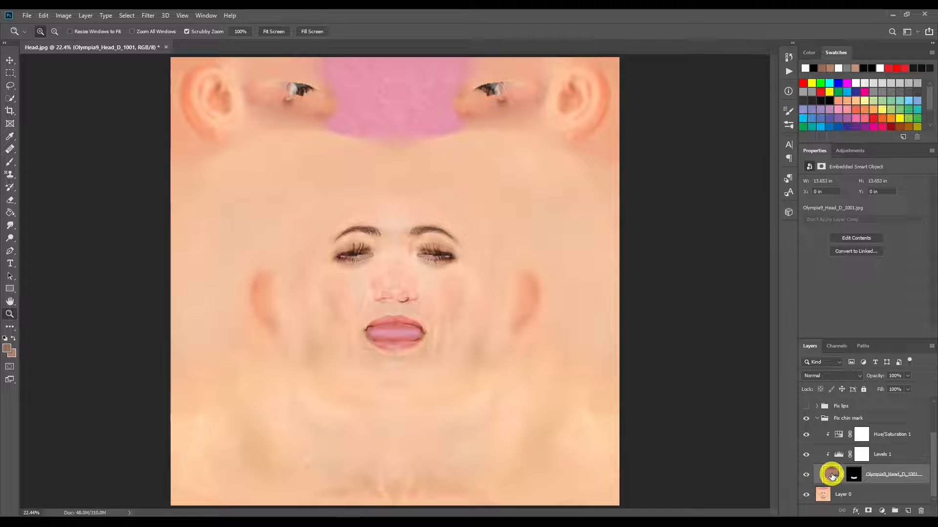
left_click(852, 474)
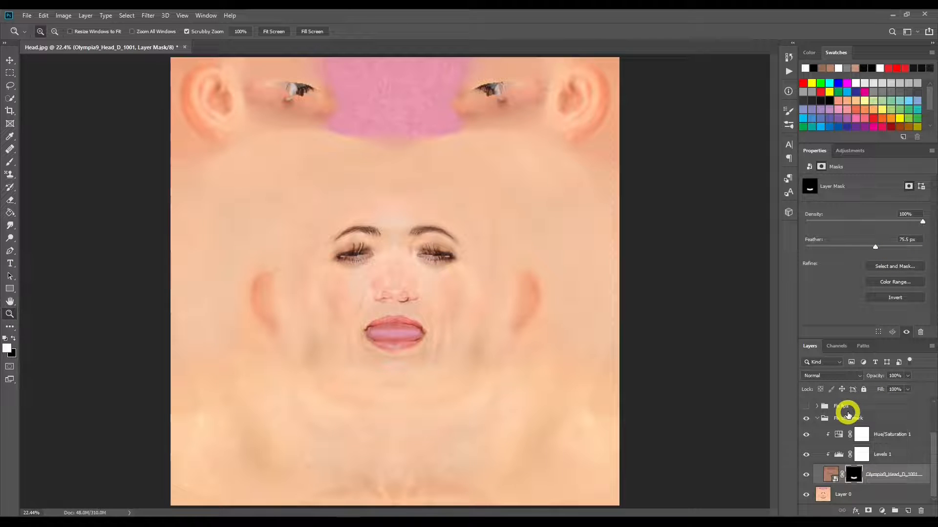
left_click(840, 455)
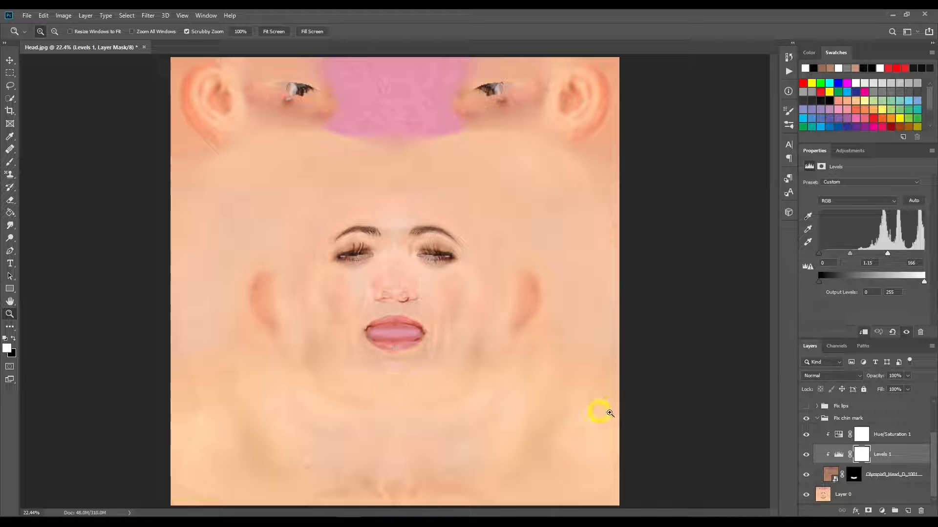
left_click(838, 436)
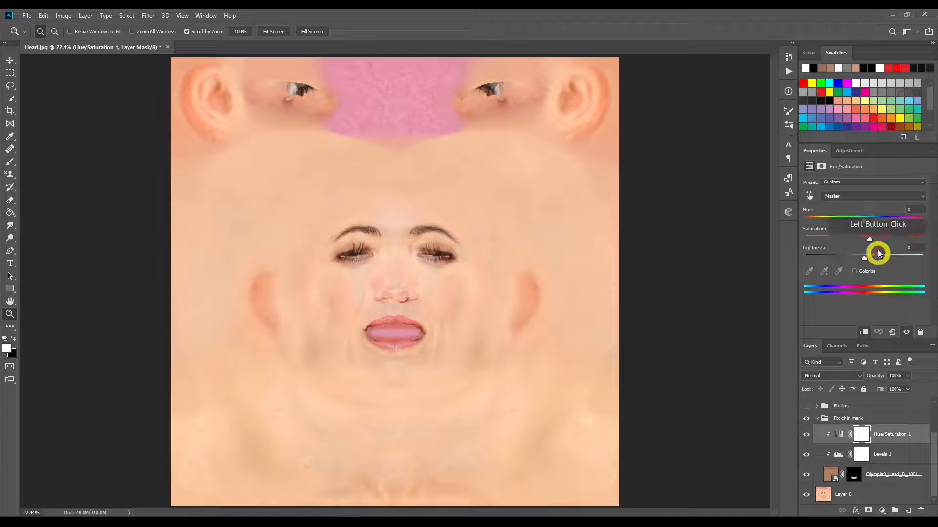
left_click_drag(863, 238, 885, 242)
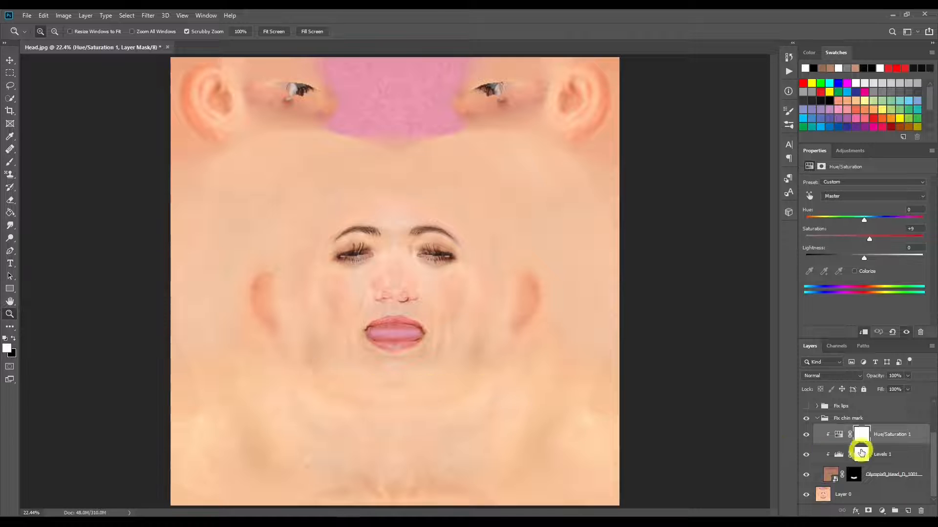
Step: Compare the chin area with the Fix chin mark group hidden and shown, and collapse the group with it visible
left_click(806, 419)
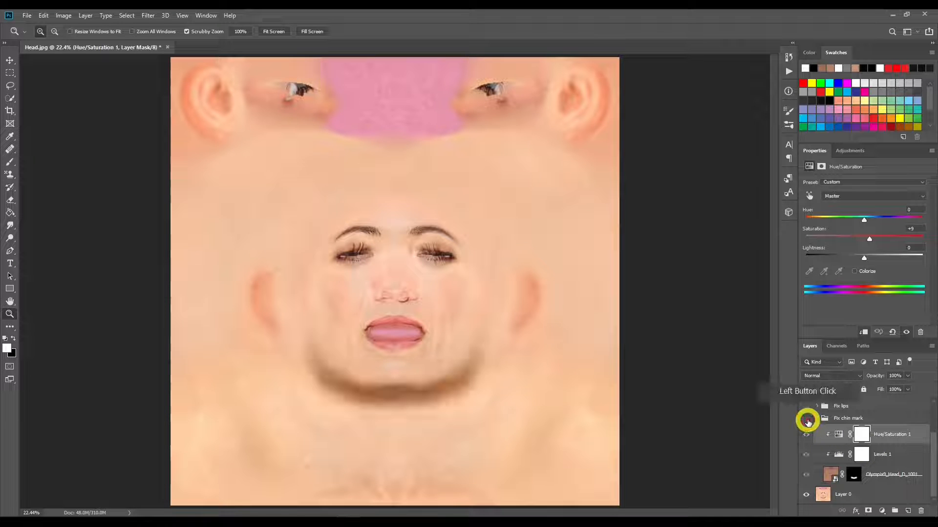
left_click(806, 419)
left_click(807, 419)
left_click(806, 419)
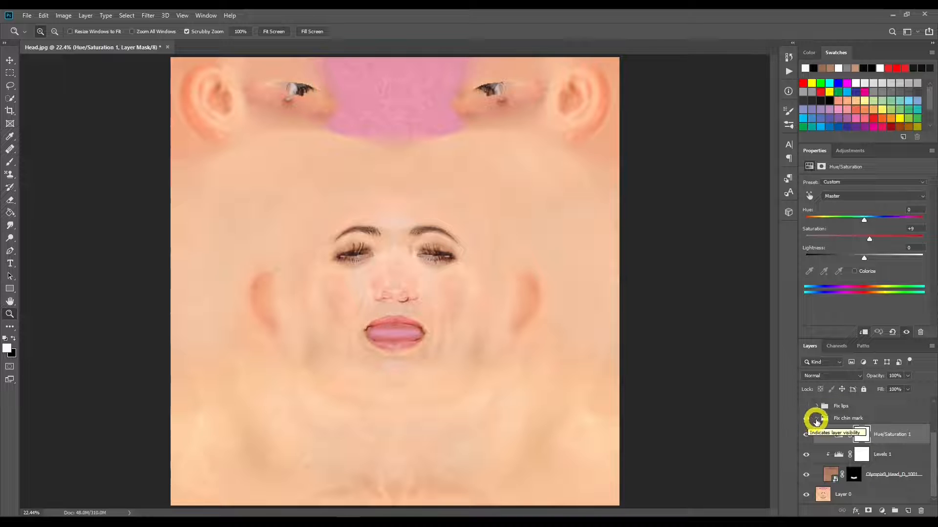
left_click(817, 419)
Step: Expand the Fix lips group and make it visible to cover the mouth's rough inner edges
left_click(816, 452)
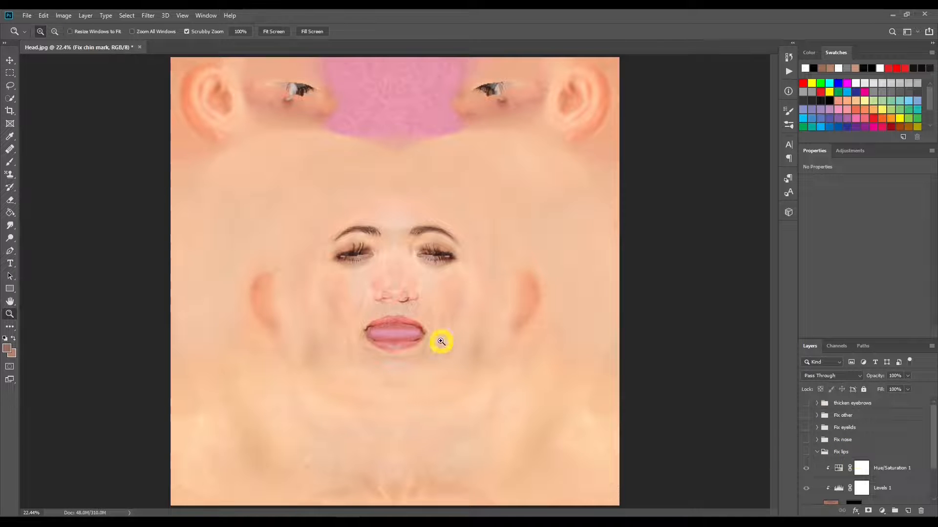
left_click_drag(377, 321, 460, 299)
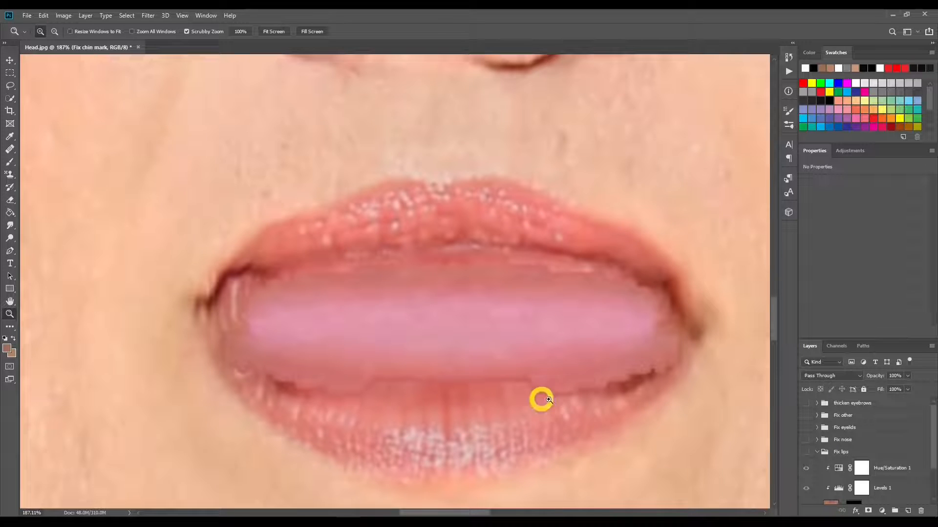
scroll(834, 468, "down", 1)
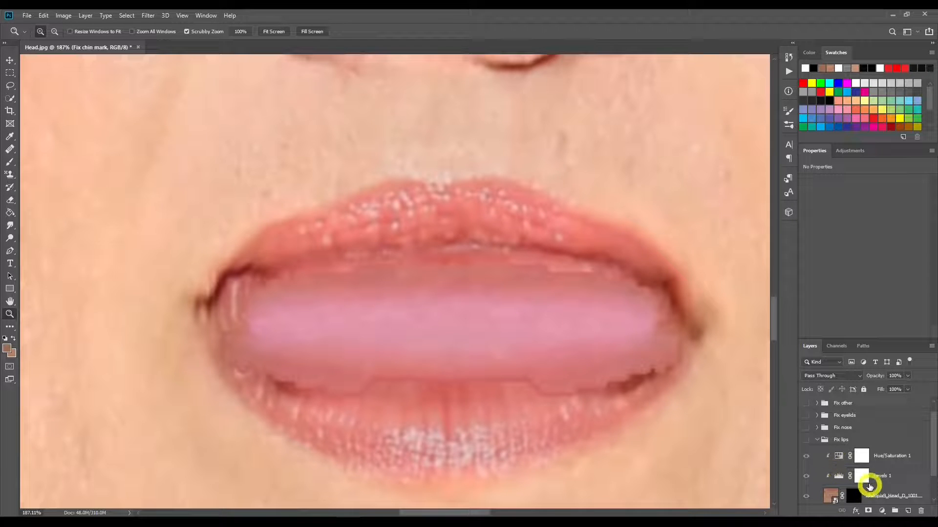
left_click(806, 440)
left_click(807, 440)
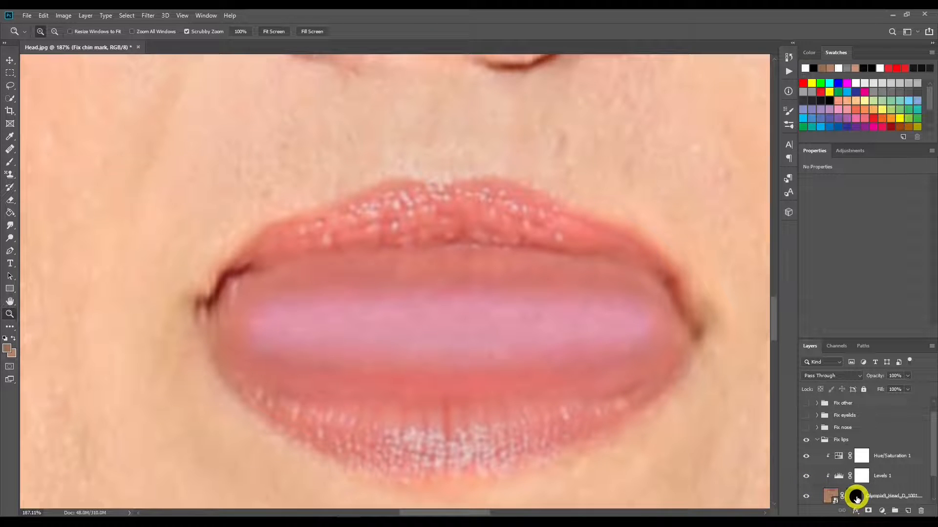
Step: Examine the Fix lips patch's mask feather and its Levels and Hue/Saturation settings
left_click(858, 497)
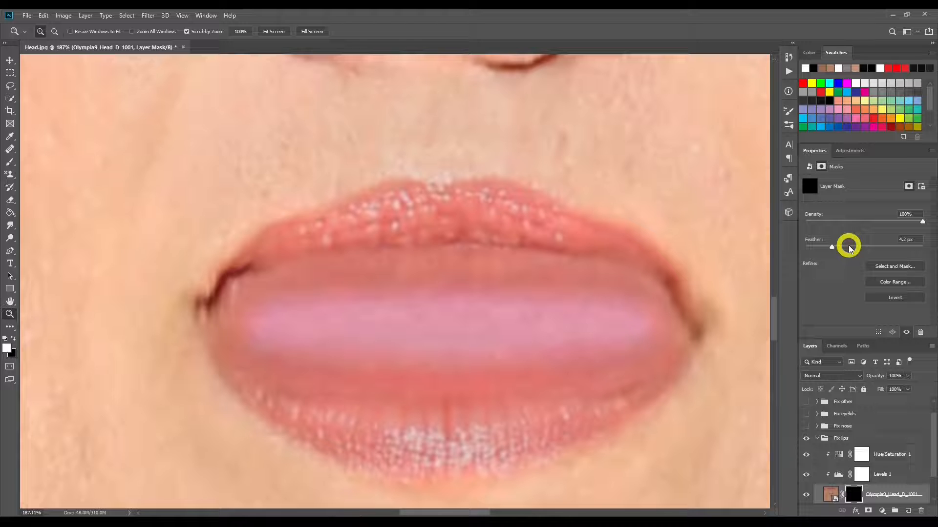
left_click(840, 475)
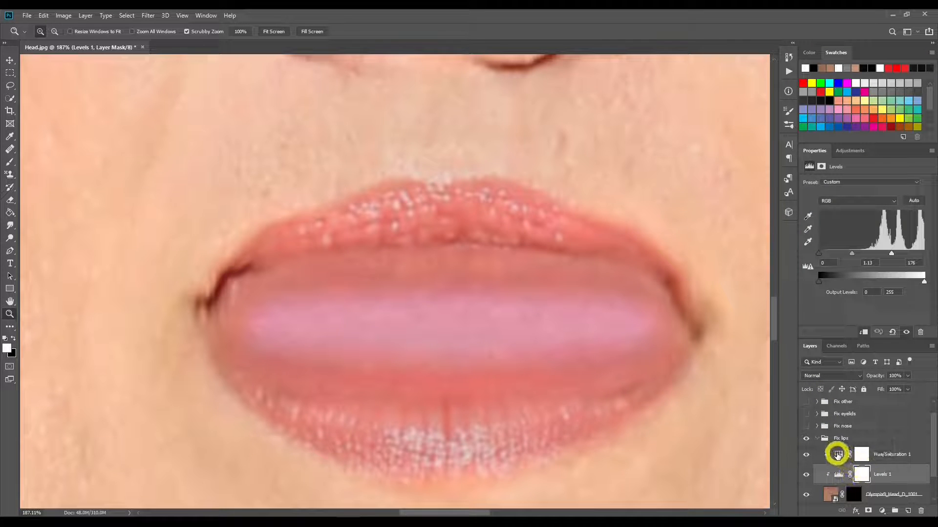
left_click(838, 455)
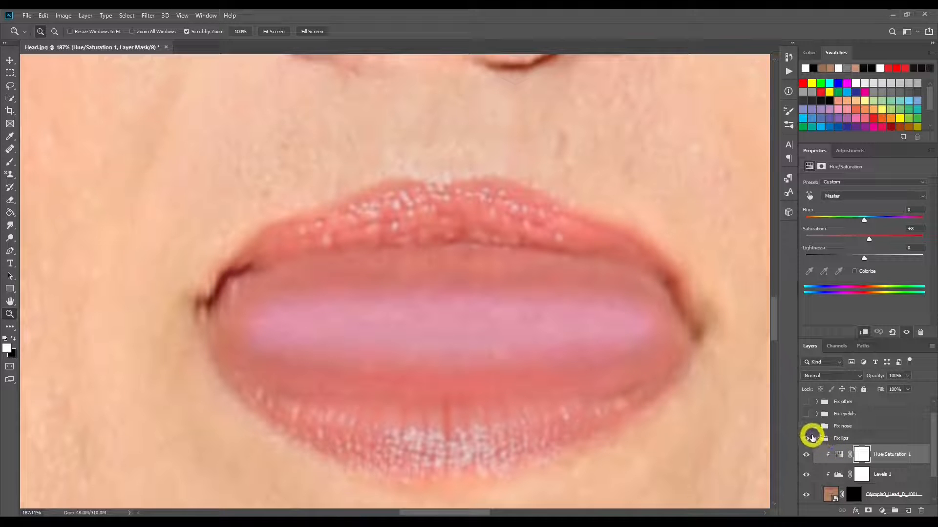
Step: Expand the Fix nose group and make it visible over the nostrils
left_click(817, 426)
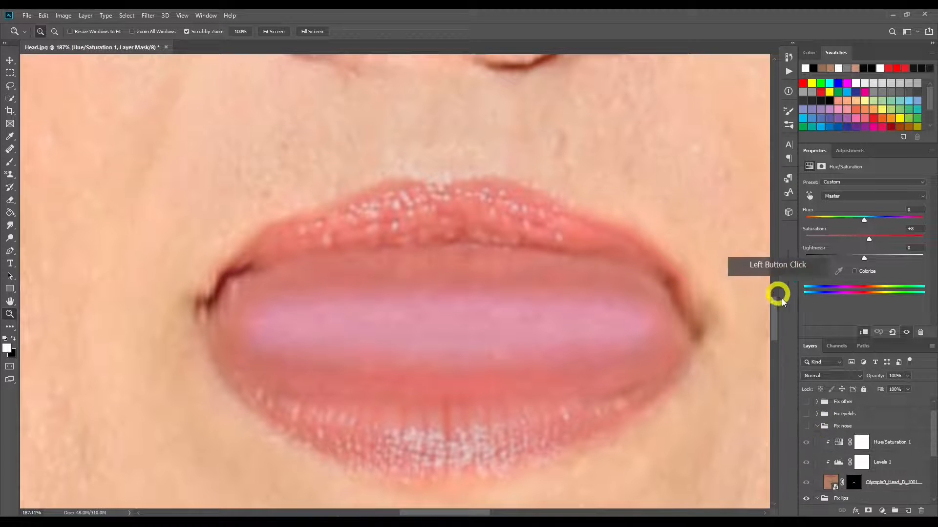
left_click_drag(777, 310, 742, 289)
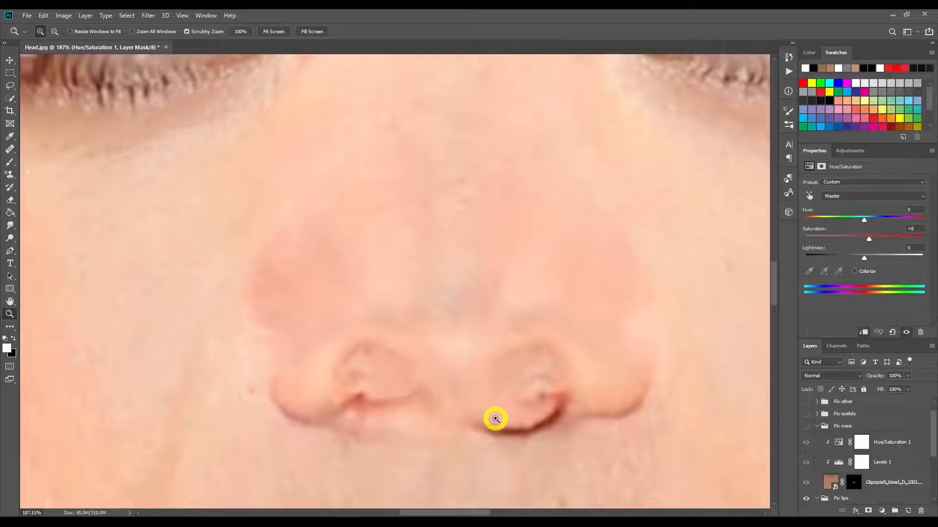
left_click(806, 428)
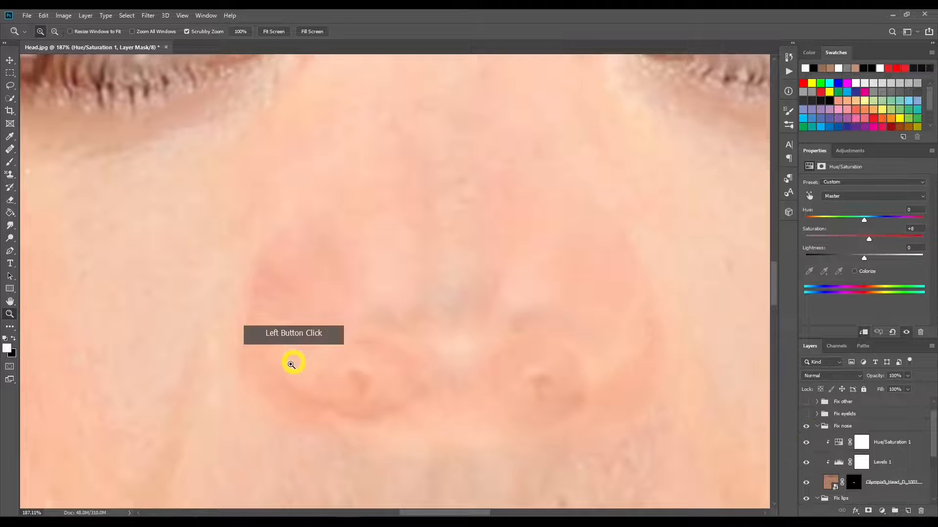
Step: Feather the Fix nose patch's layer mask by 7.4 px and review the group's Levels and Hue/Saturation settings
left_click(854, 483)
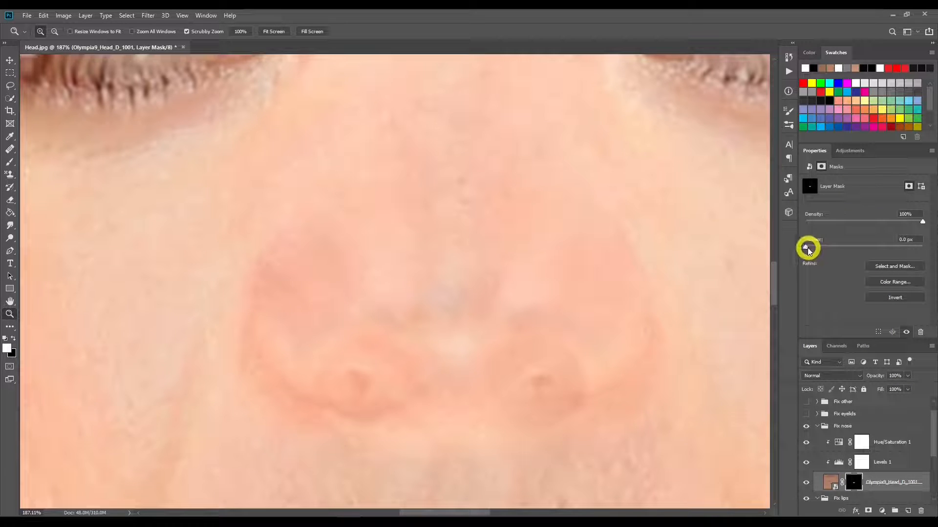
left_click_drag(806, 248, 845, 249)
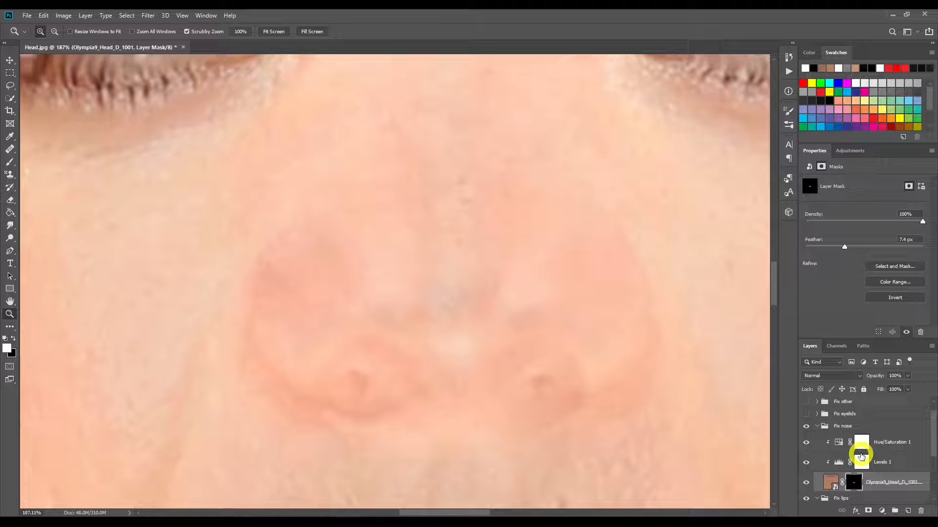
left_click(838, 462)
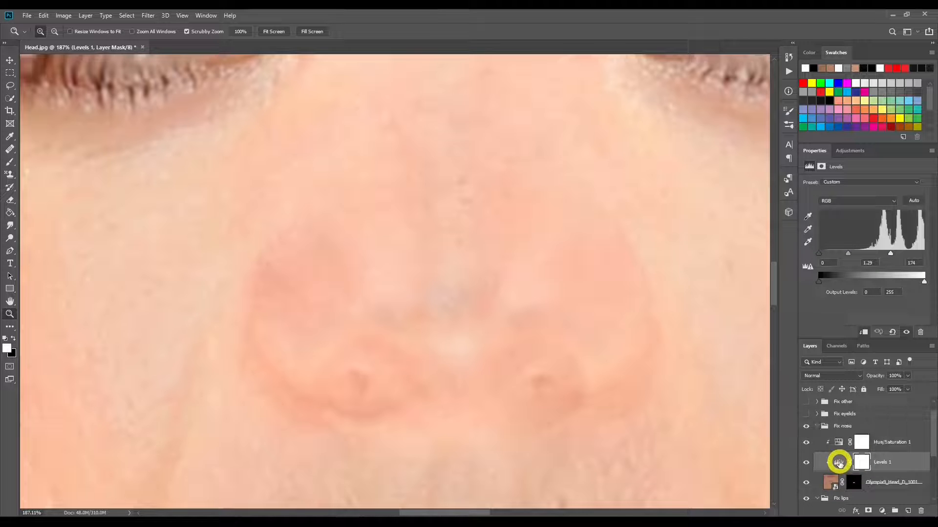
left_click(837, 442)
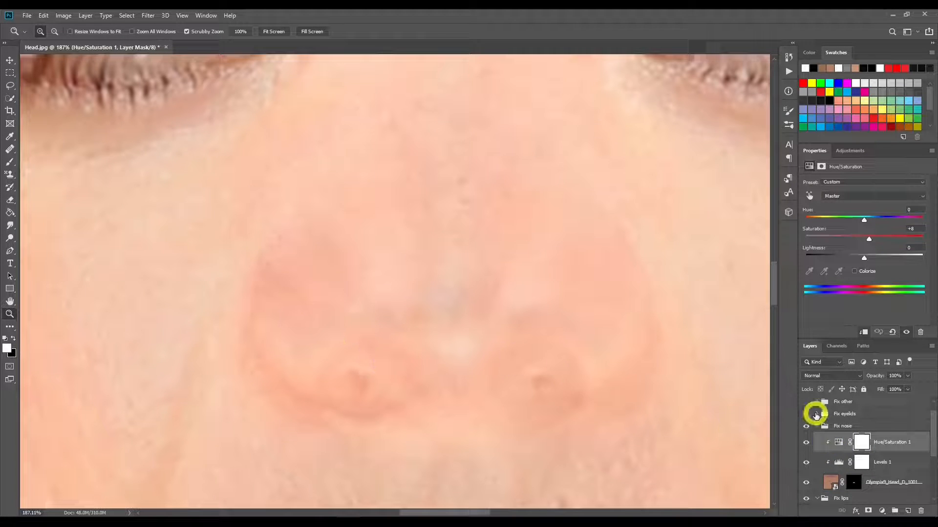
Step: Expand the Fix eyelids group and make it visible over the closed eyes
left_click(816, 415)
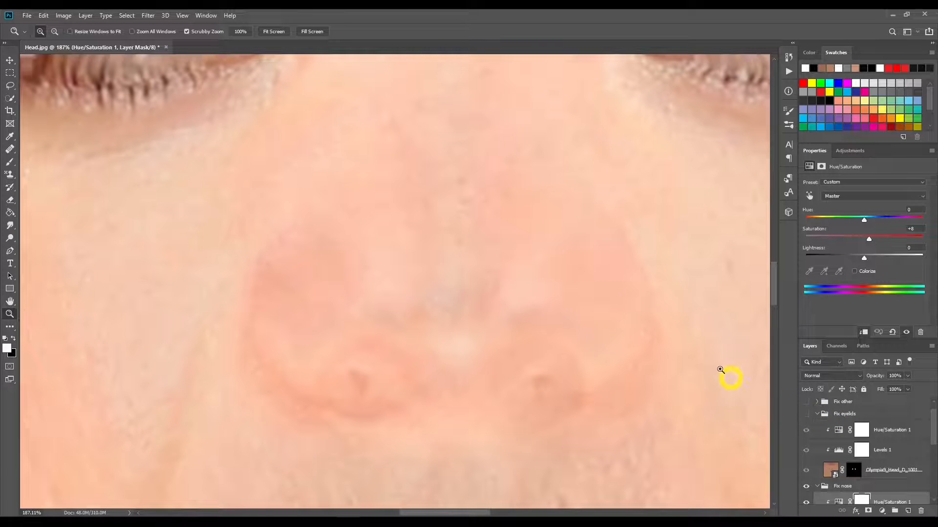
left_click_drag(93, 191, 285, 439)
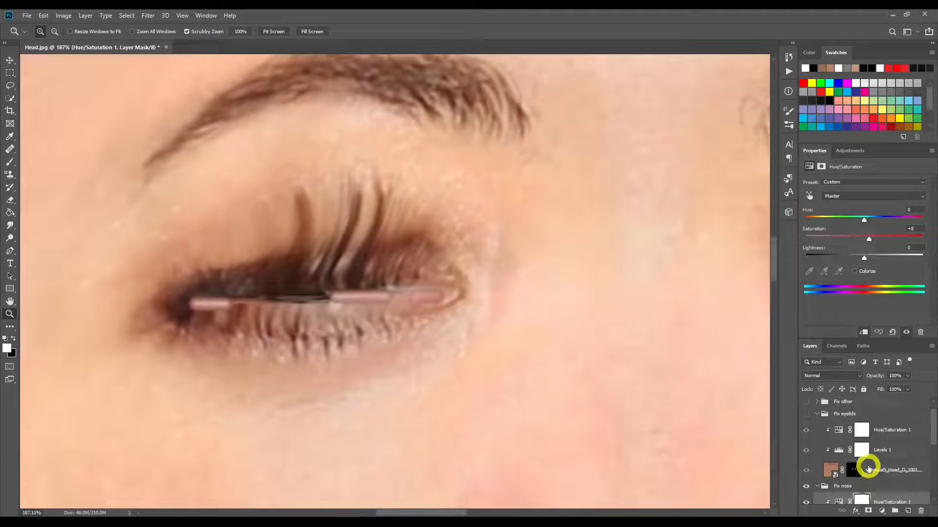
left_click(806, 414)
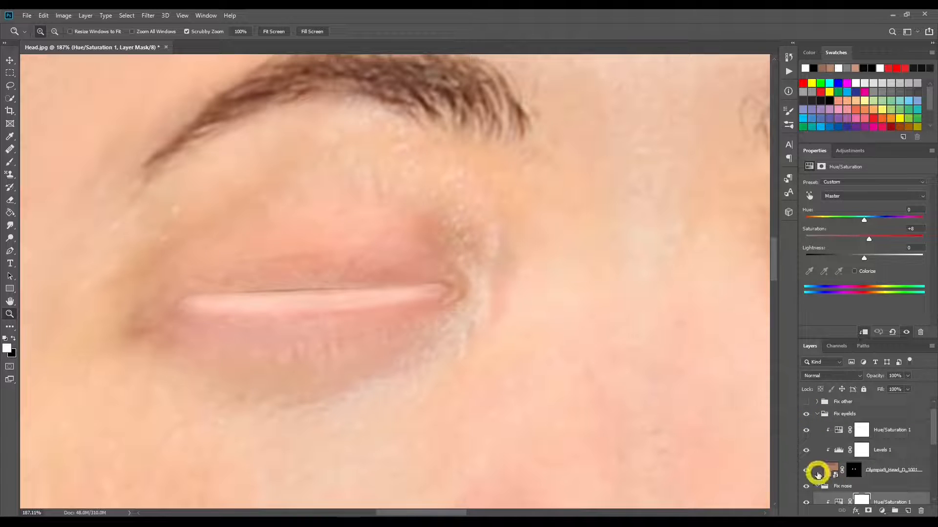
Step: Examine the Fix eyelids patch's mask feather and Levels, and inspect the result on both eyelids
left_click(853, 470)
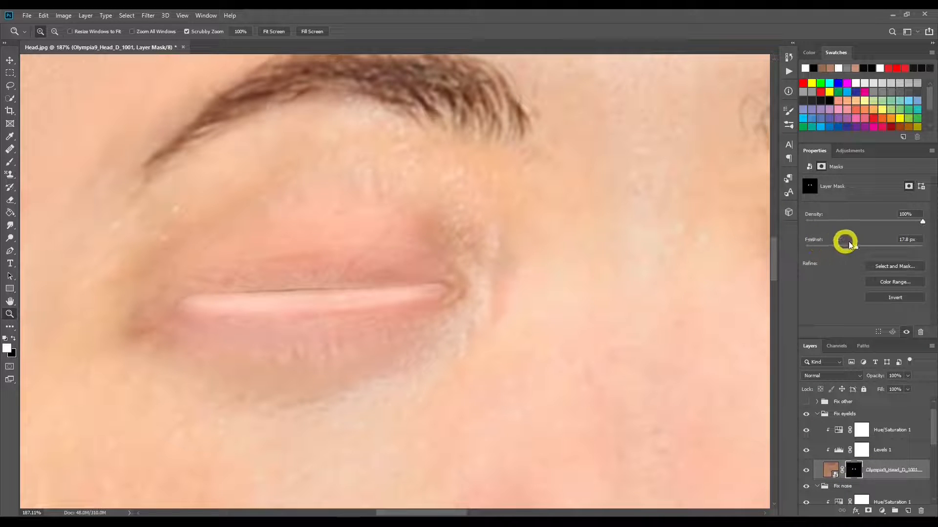
left_click(838, 450)
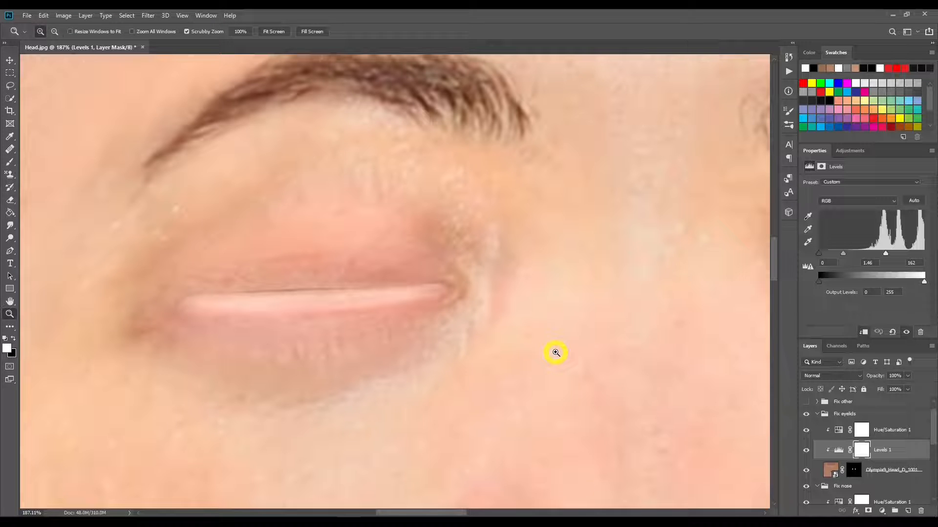
left_click(273, 31)
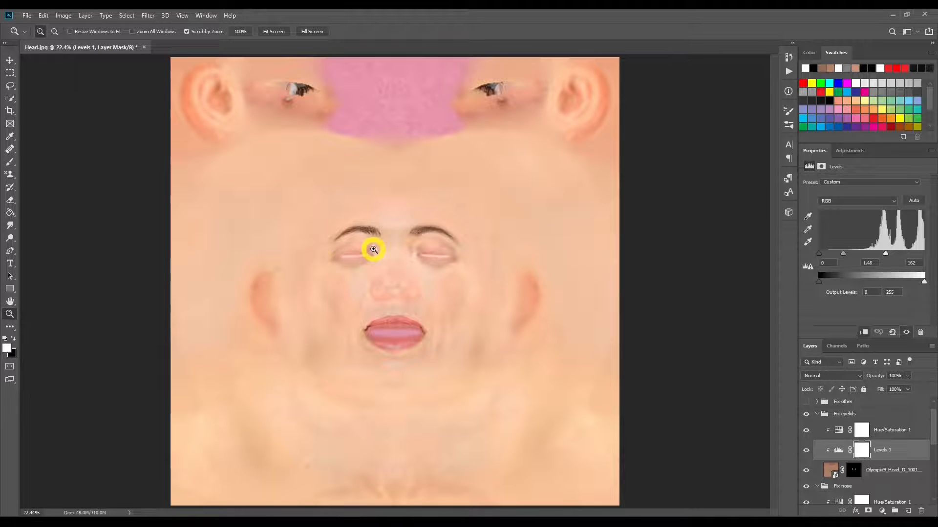
left_click_drag(371, 250, 412, 257)
scroll(845, 478, "up", 1)
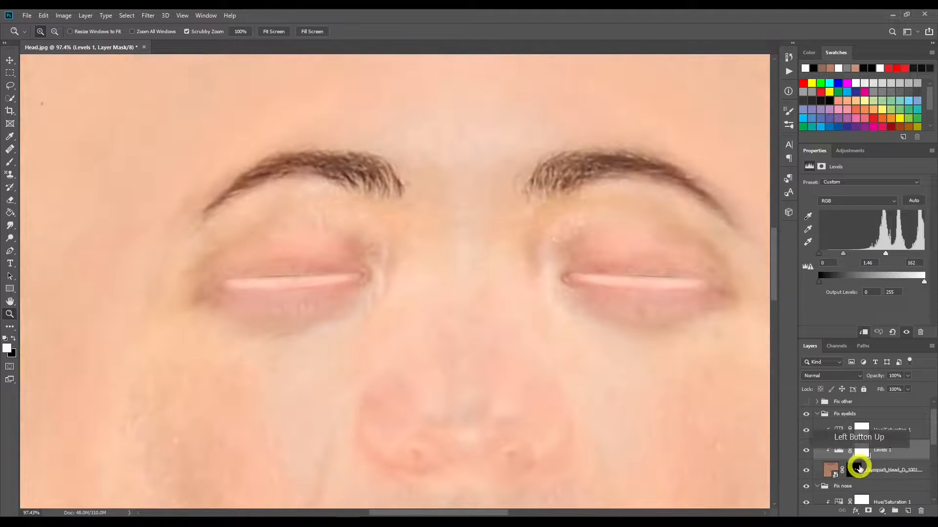
Step: Expand and show the Fix other group over the stray eyes beside the ears, feathering its Olympia9 patch's mask by 6.8 px
left_click_drag(530, 143, 527, 427)
left_click_drag(509, 293, 440, 381)
left_click_drag(430, 277, 449, 280)
left_click_drag(369, 384, 337, 381)
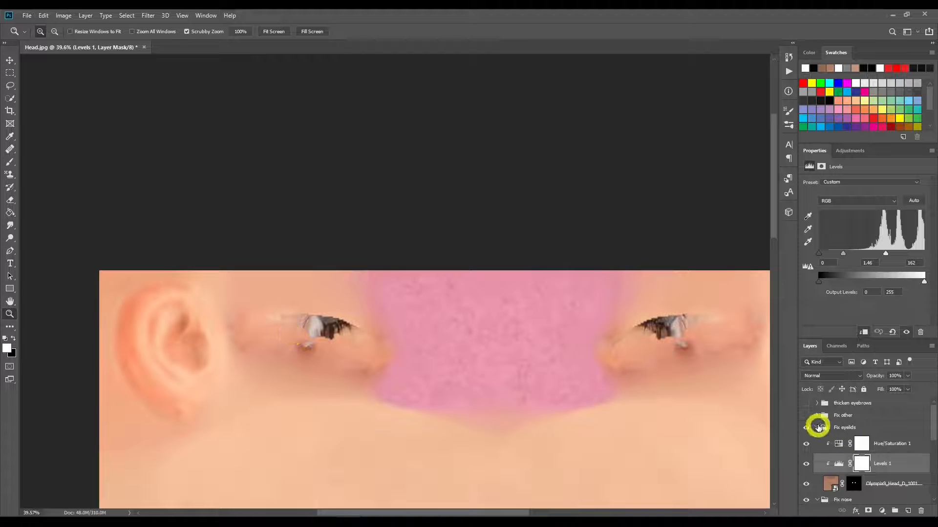
left_click(817, 415)
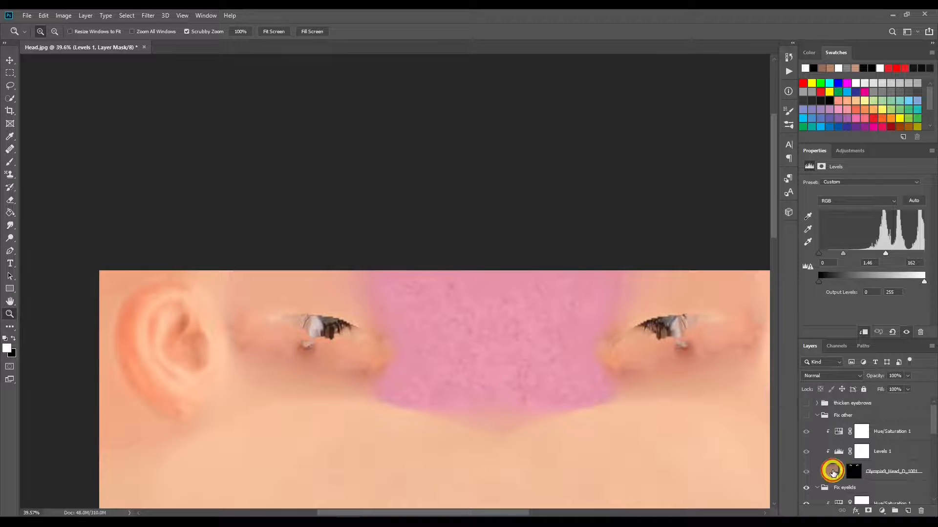
left_click(835, 471)
left_click(855, 471)
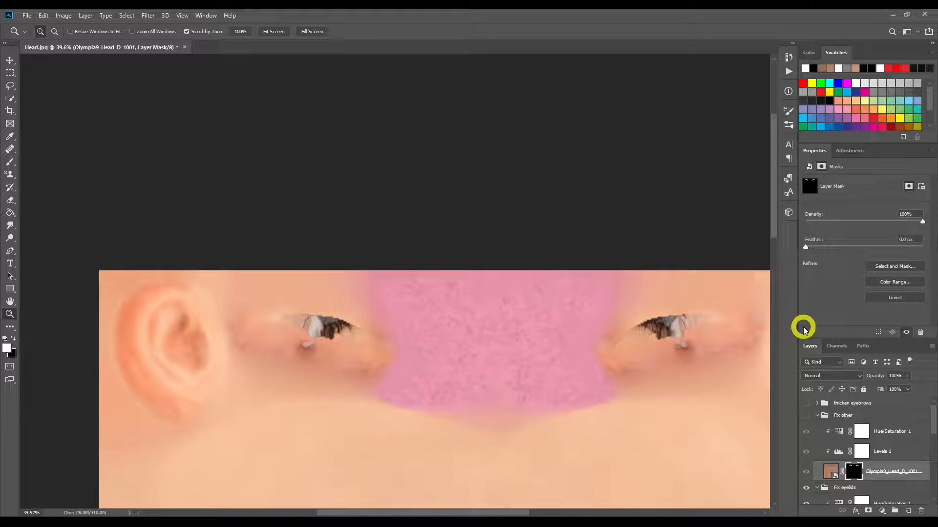
left_click(806, 418)
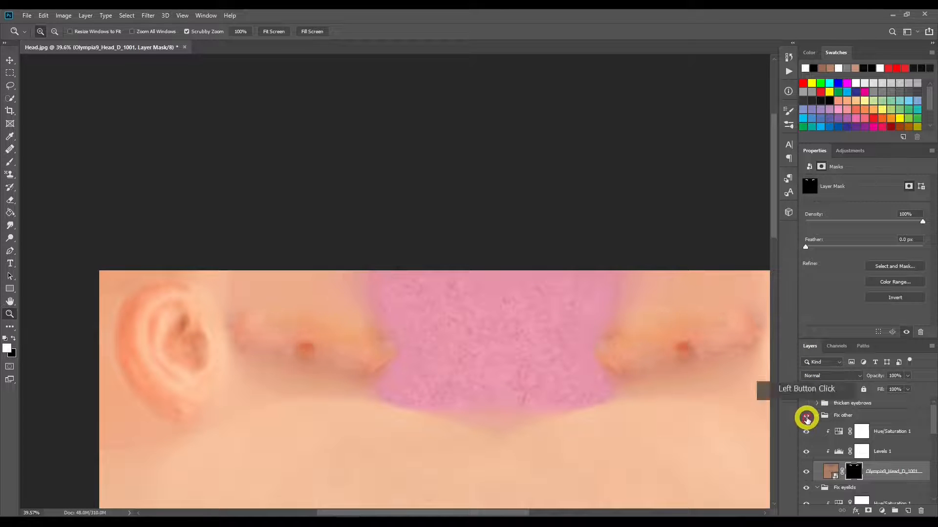
left_click_drag(807, 249, 842, 249)
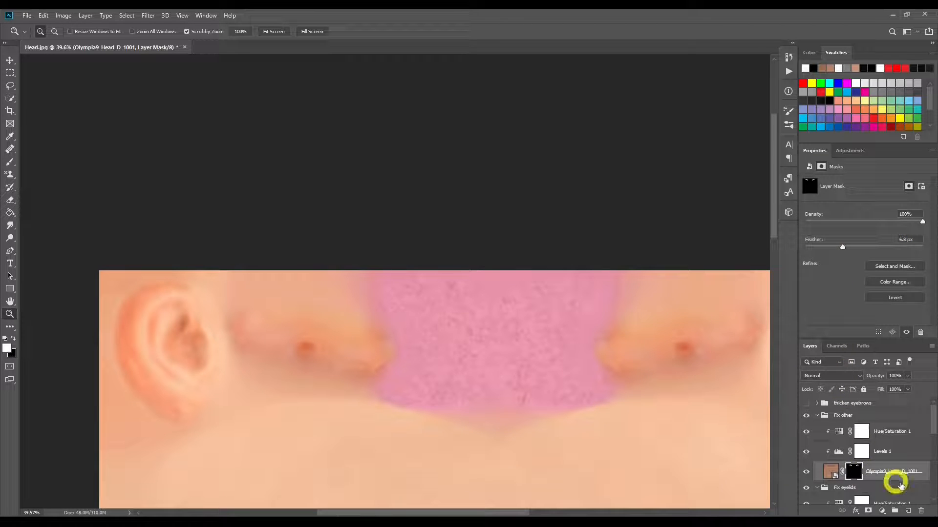
Step: Review the Fix other group's Levels and set its Hue/Saturation saturation to +48
left_click(849, 454)
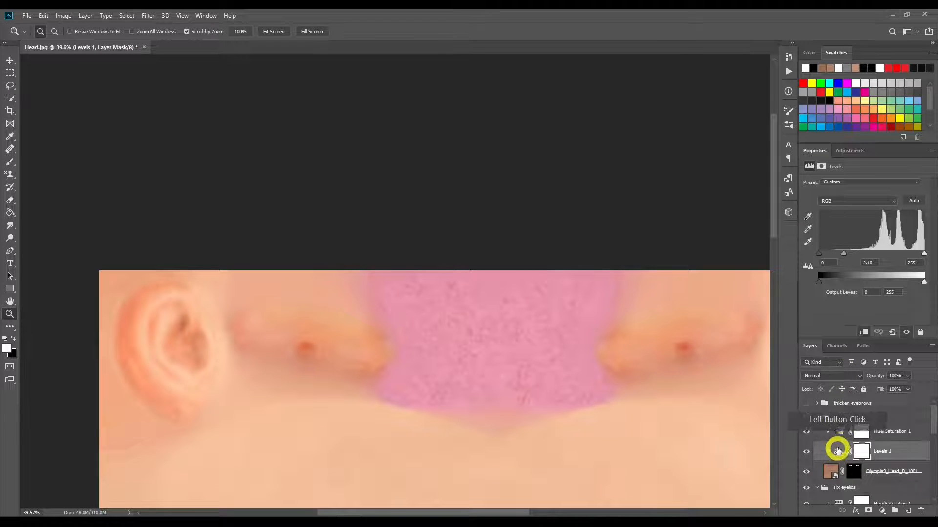
left_click(839, 433)
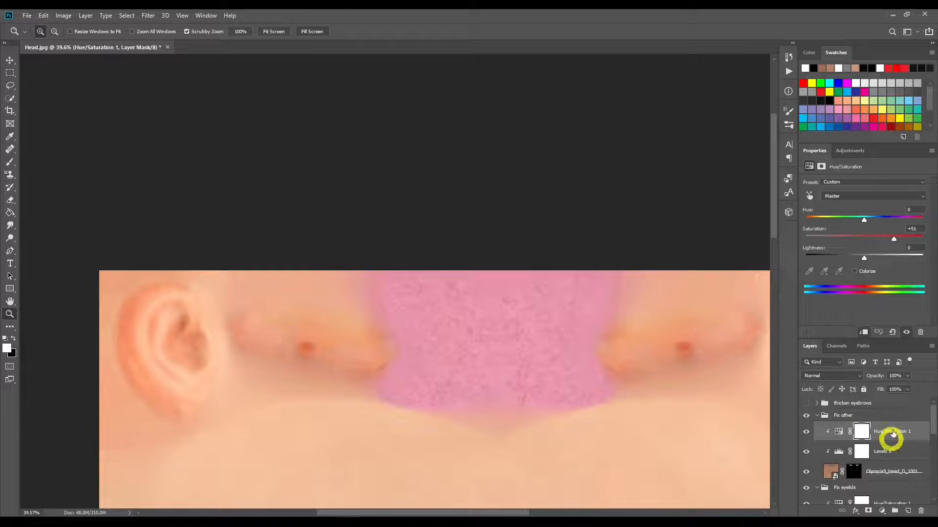
mouse_move(896, 242)
left_mouse_down()
mouse_move(845, 240)
mouse_move(892, 239)
left_mouse_up()
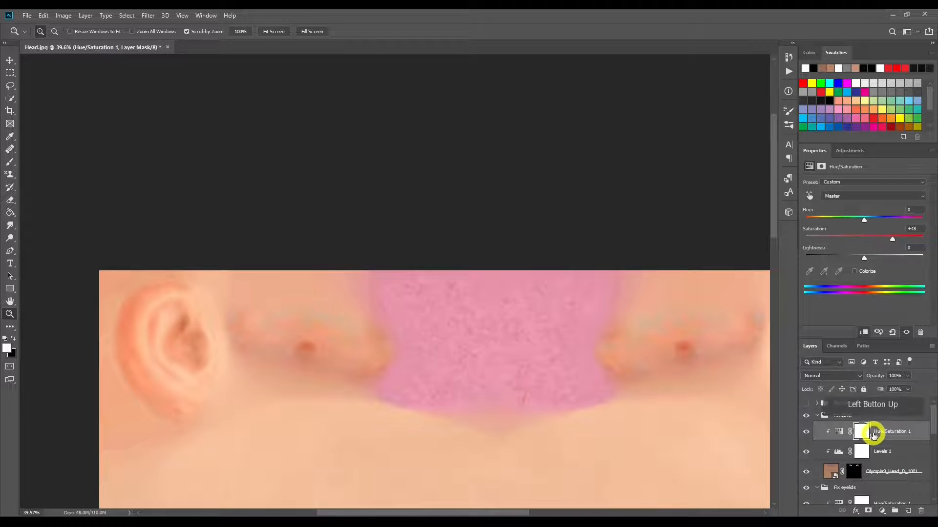
Step: Set the Levels midtone of the Fix other group to 2.22, keeping the white input level at 255
left_click(840, 449)
left_click(922, 264)
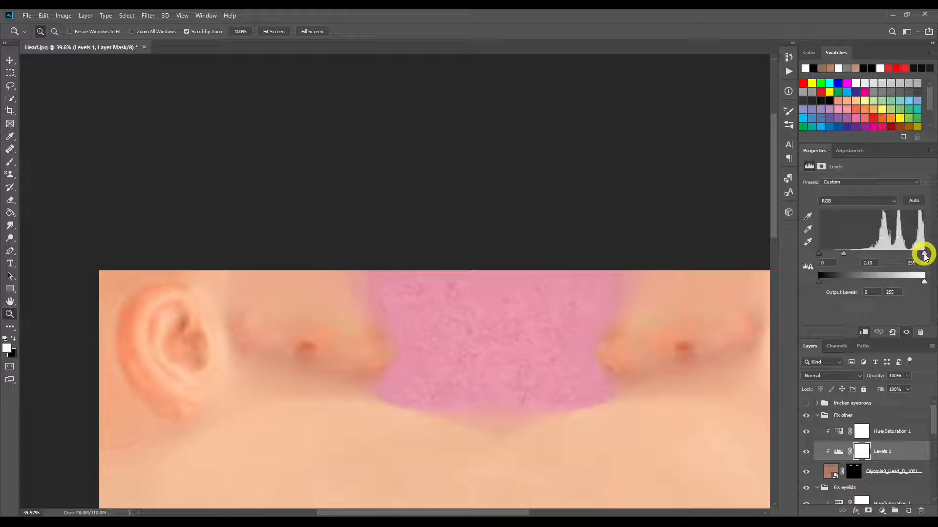
left_click_drag(923, 254, 842, 256)
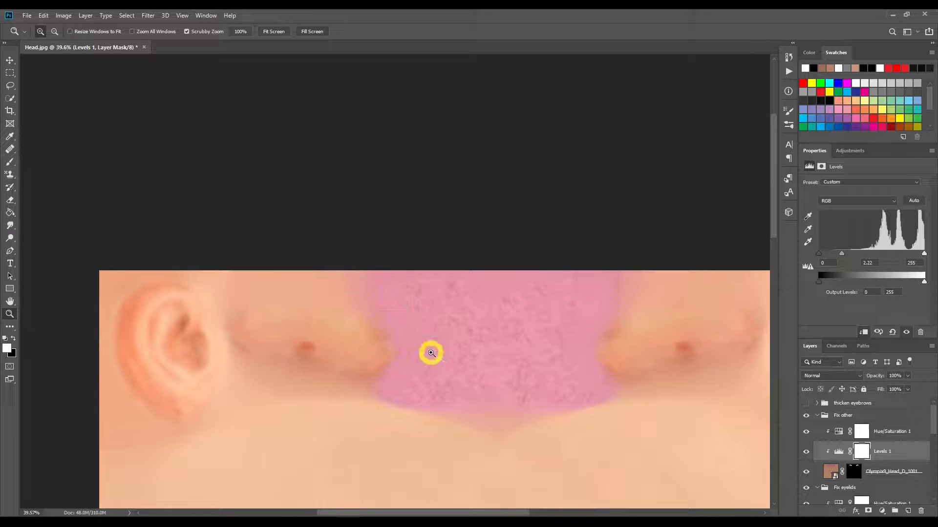
Step: Expand and show the thicken eyebrows group with its Brush 1 layer, comparing the eyebrows with and without it
left_click_drag(665, 431, 648, 162)
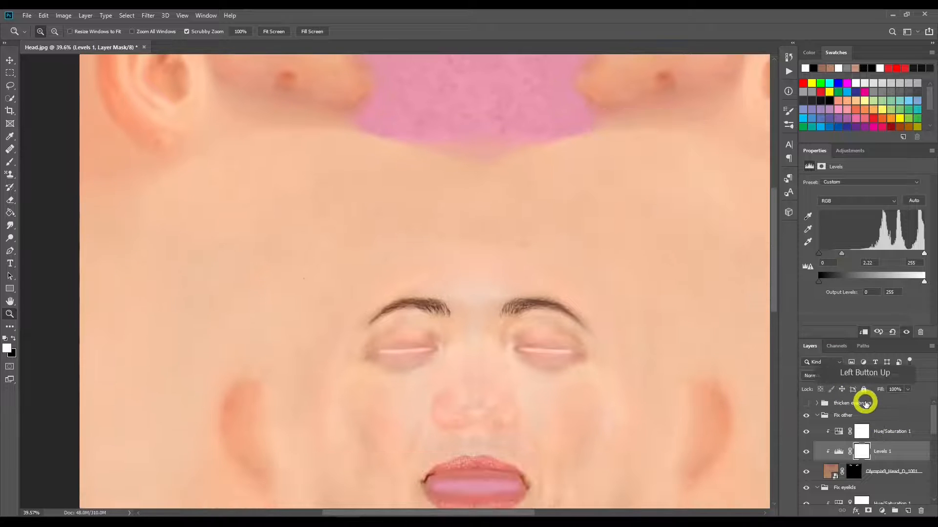
left_click(816, 403)
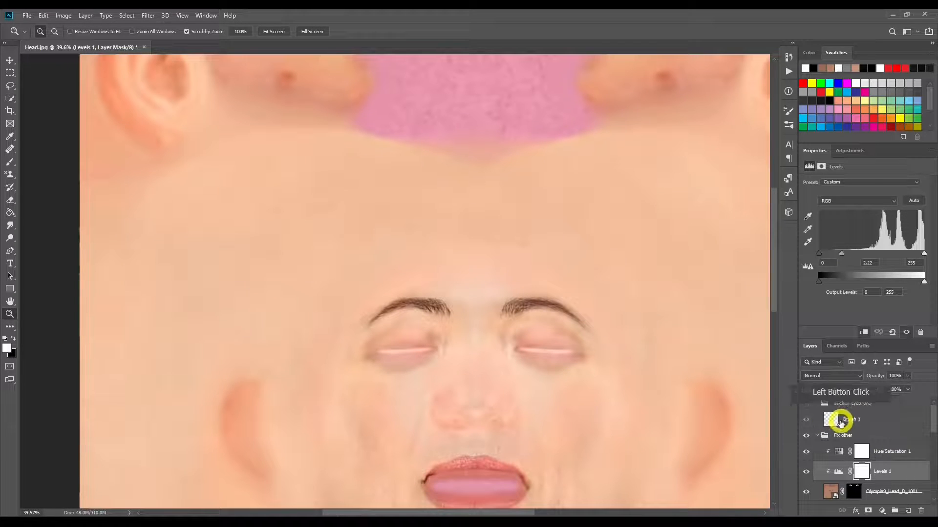
left_click(852, 420)
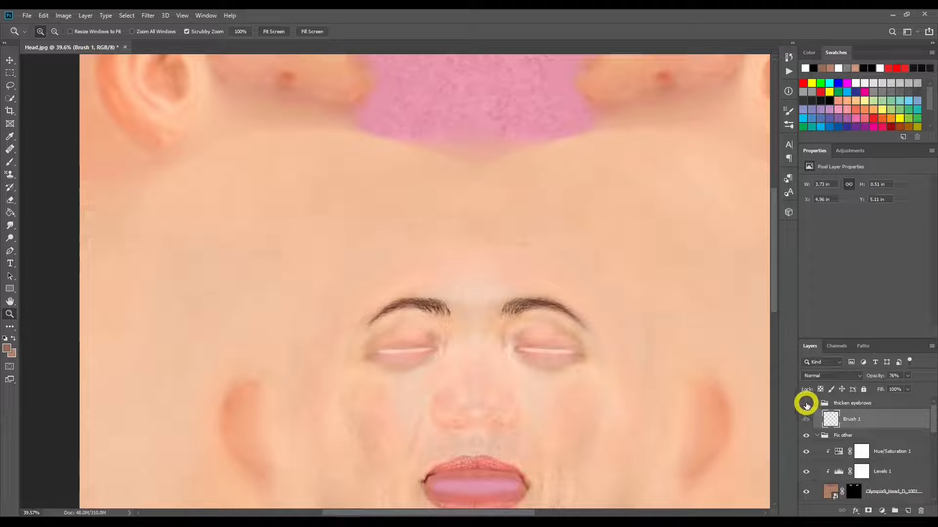
left_click(806, 403)
left_click(806, 404)
left_click(806, 404)
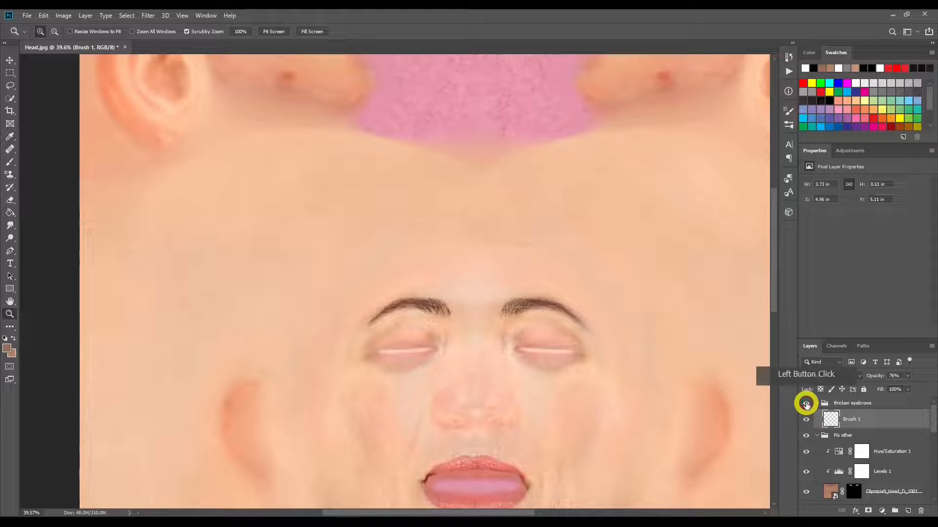
left_click(806, 404)
left_click(806, 403)
left_click(806, 404)
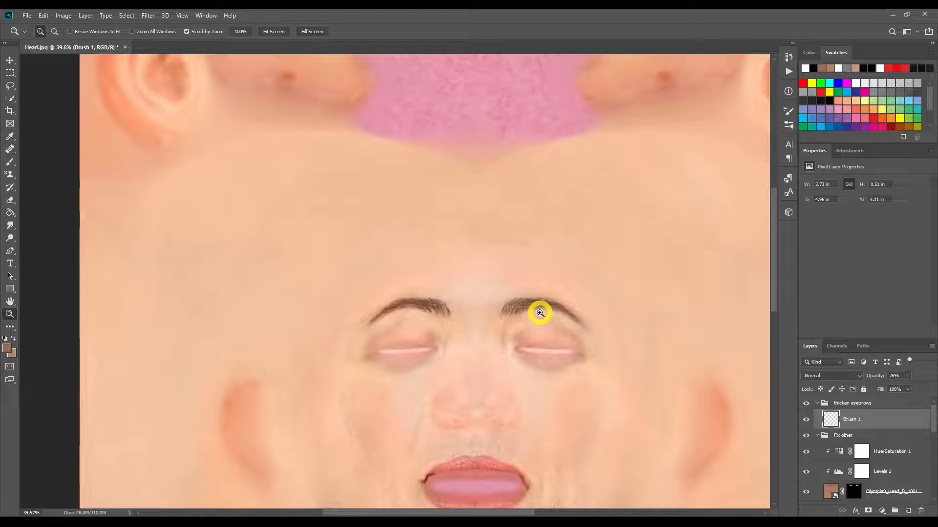
left_click_drag(627, 435, 607, 437)
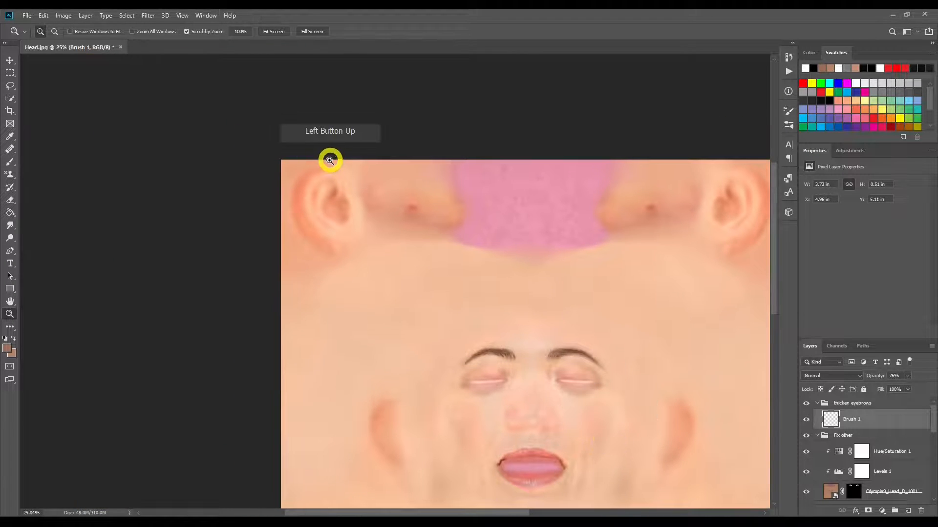
left_click(273, 33)
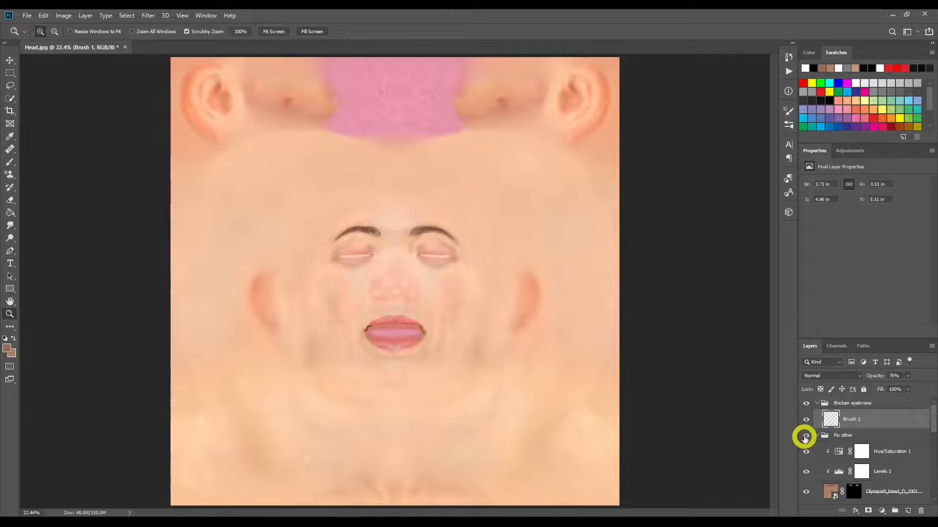
Step: Save the layered document as a Photoshop file named Head in the YS3 folder
left_click(24, 16)
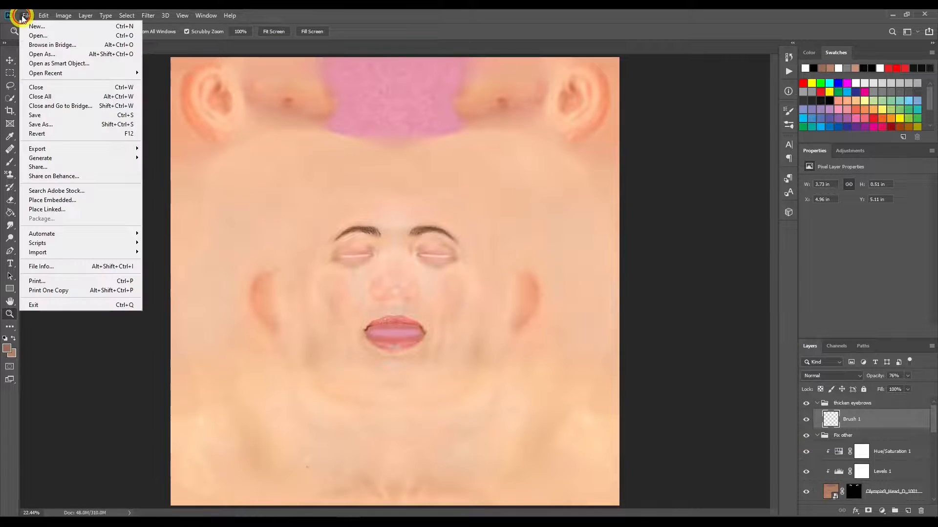
left_click(68, 124)
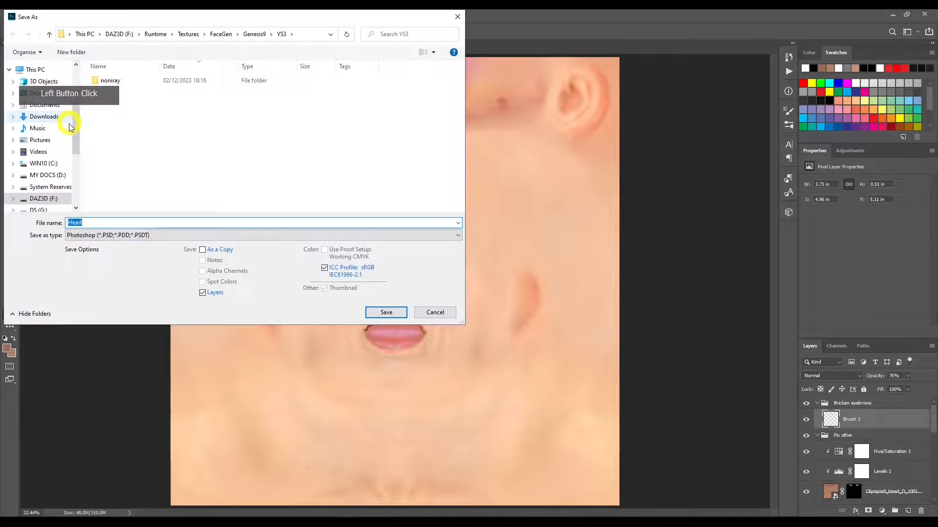
left_click(377, 313)
Step: Save a JPEG copy named Head_BM1 in the YS3 folder, using quality 8 and the Baseline ("Standard") format
left_click(27, 16)
left_click(87, 124)
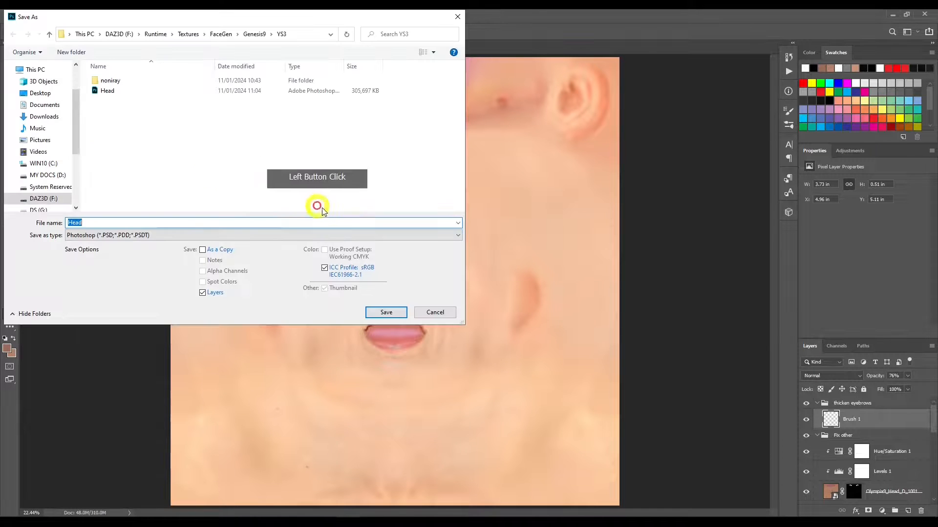
left_click(172, 235)
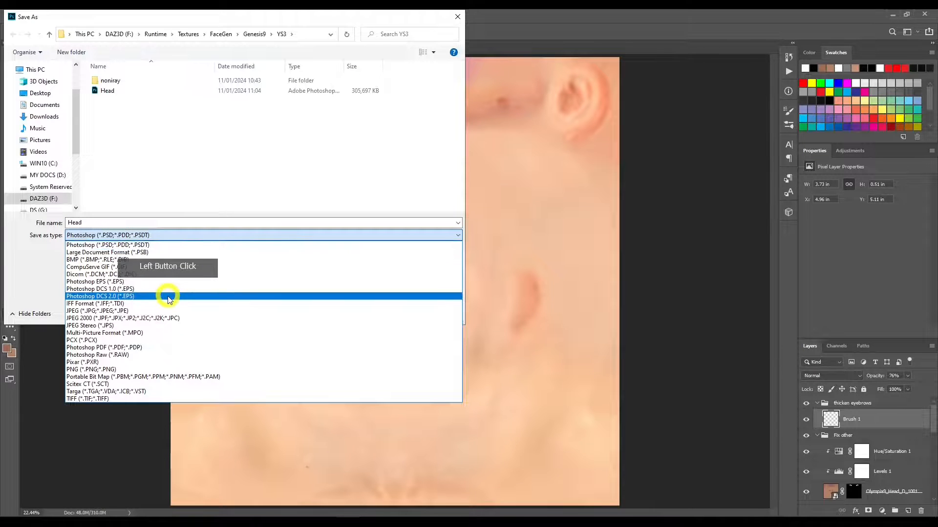
left_click(167, 311)
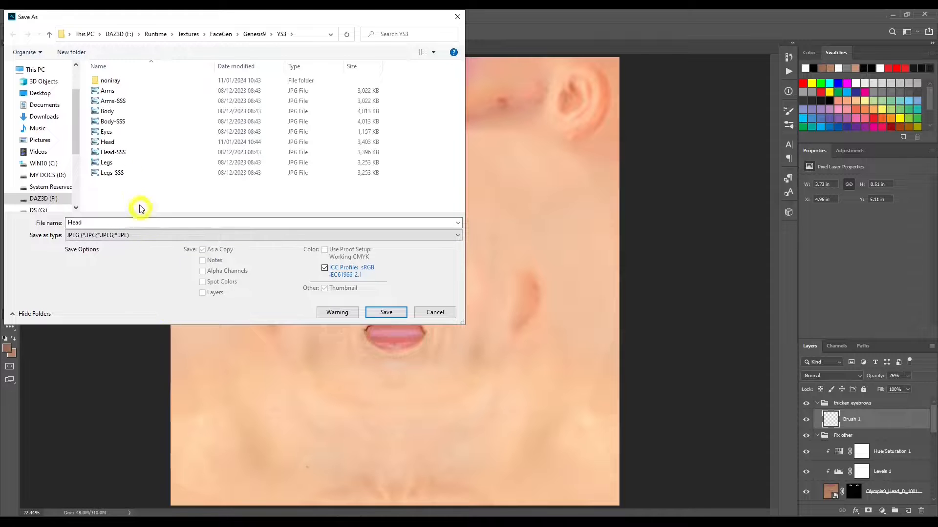
left_click(118, 142)
double_click(151, 223)
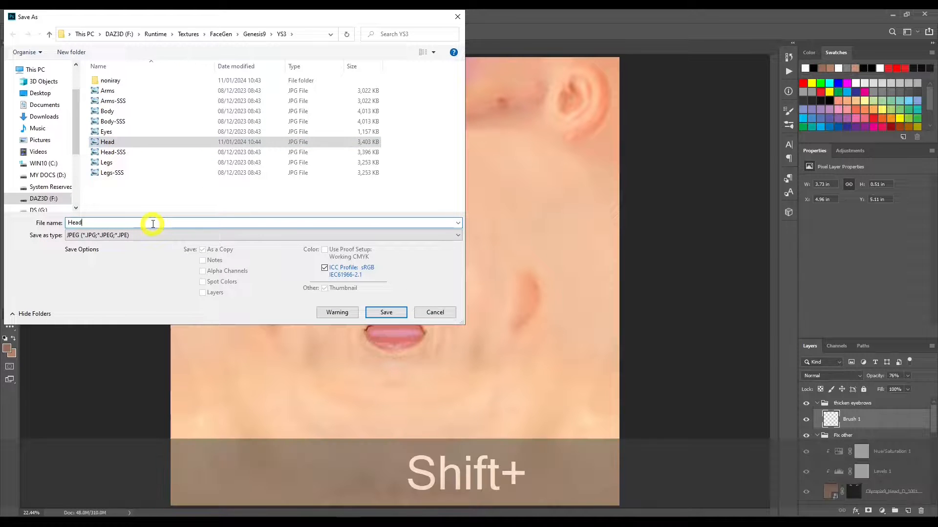
type("_BM1")
key("Return")
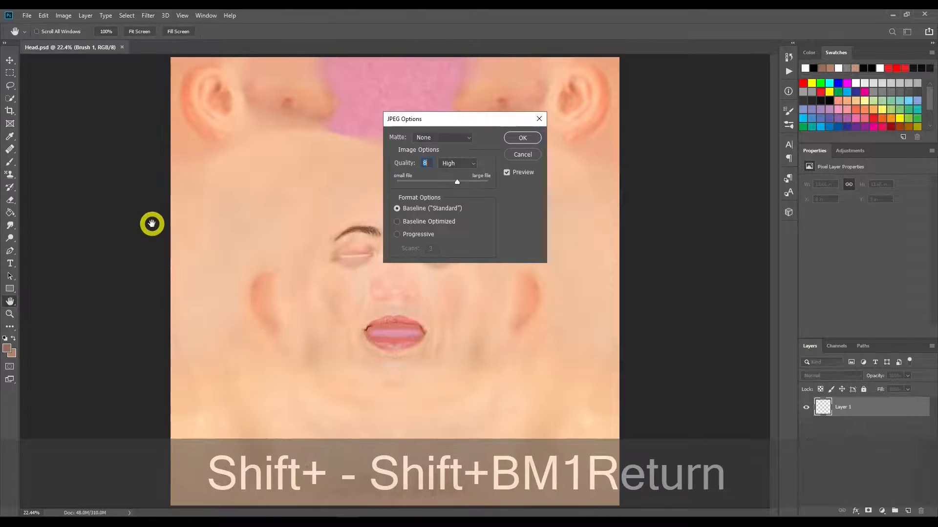
key("Return")
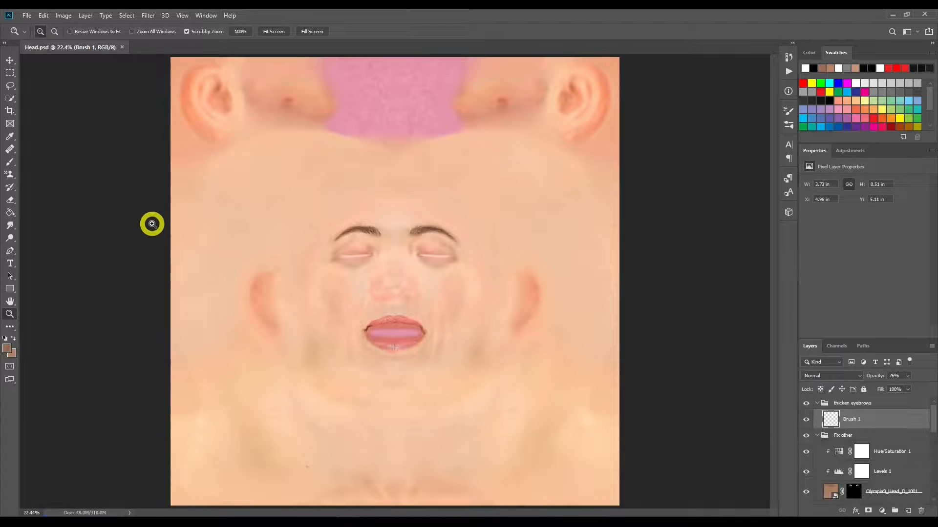
Step: Switch to File Explorer and open the YS3 folder under Runtime, Textures, FaceGen, Genesis9 on drive F
key("z")
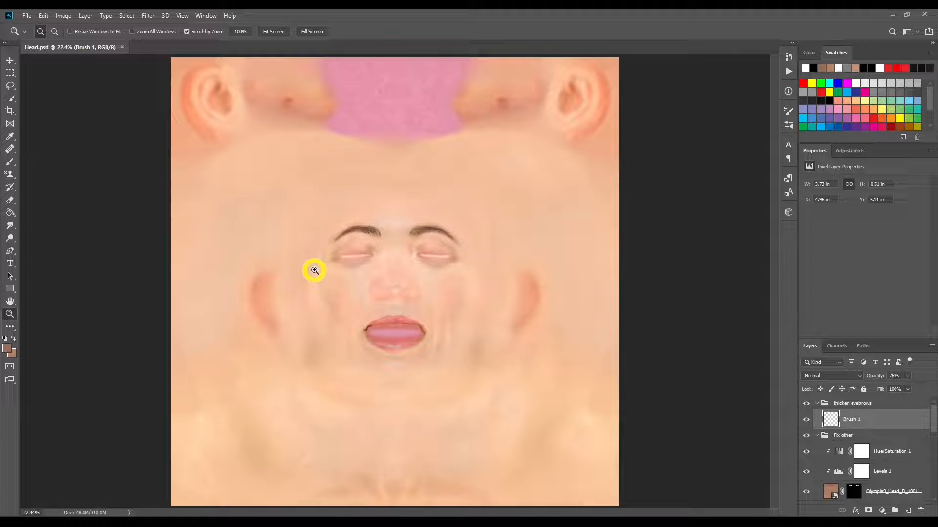
left_click(67, 520)
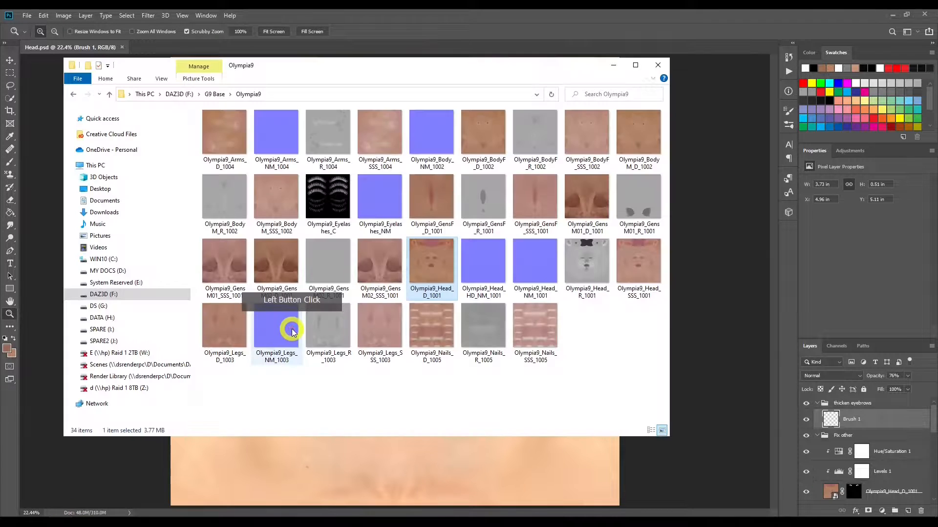
left_click(73, 94)
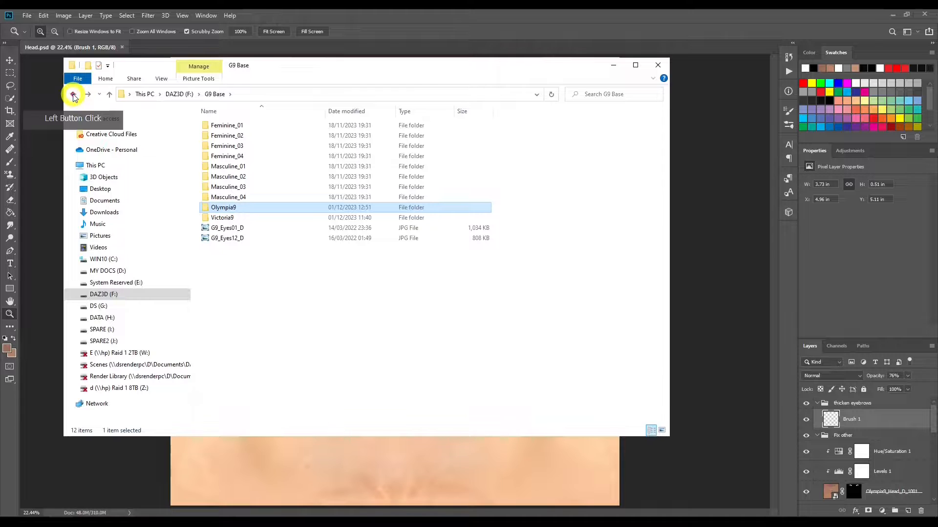
left_click(73, 93)
left_click(226, 166)
double_click(226, 166)
double_click(224, 126)
double_click(225, 125)
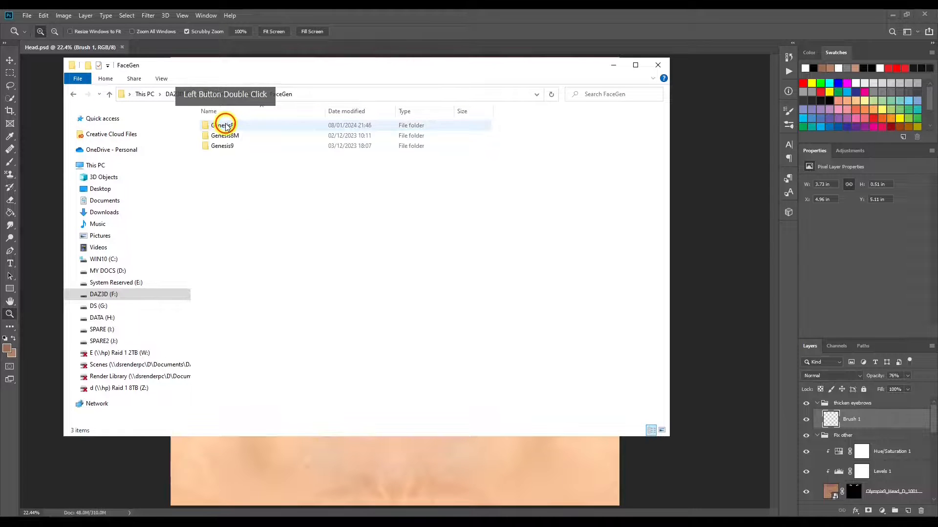
double_click(229, 146)
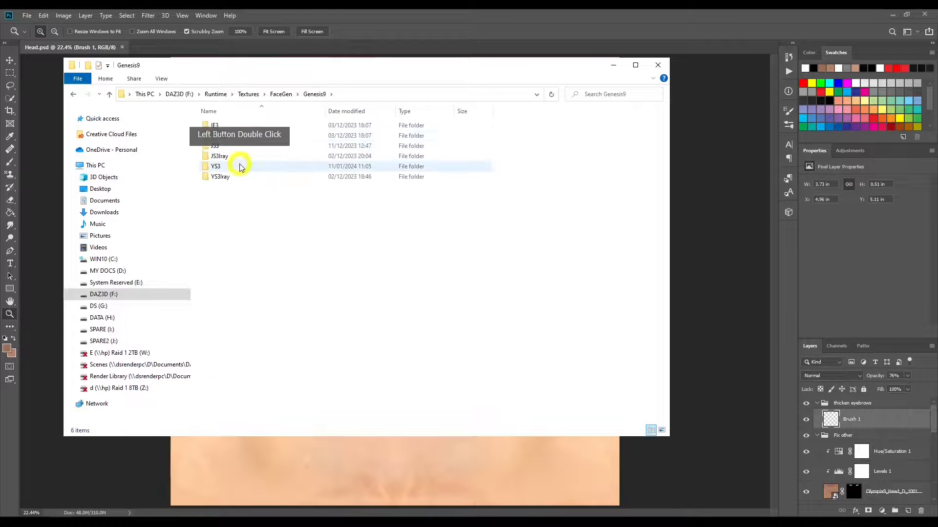
double_click(240, 170)
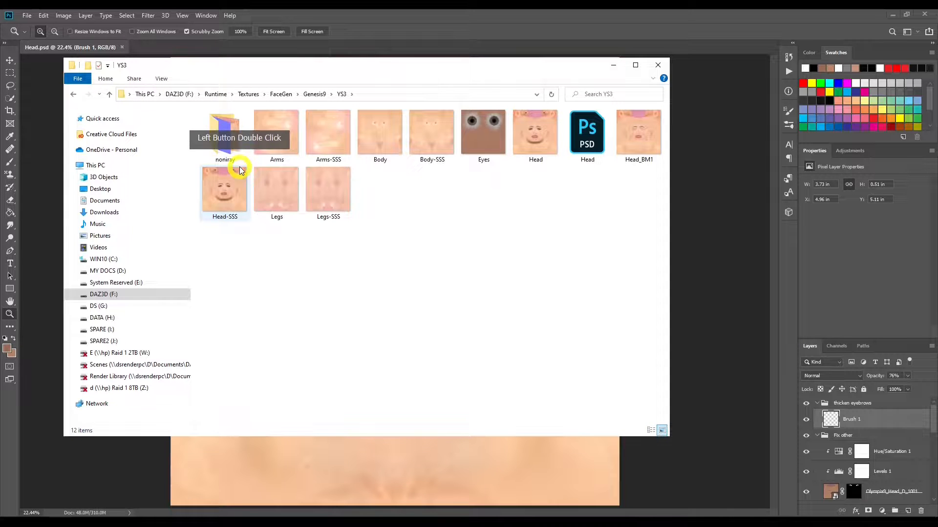
Step: View the Eyes texture from the YS3 folder in the photo viewer, and close it
double_click(482, 133)
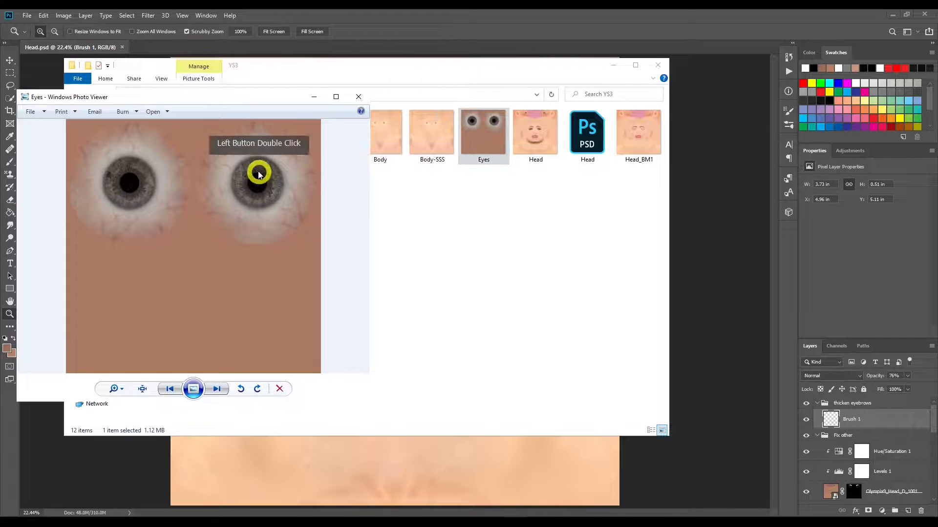
left_click_drag(230, 98, 432, 119)
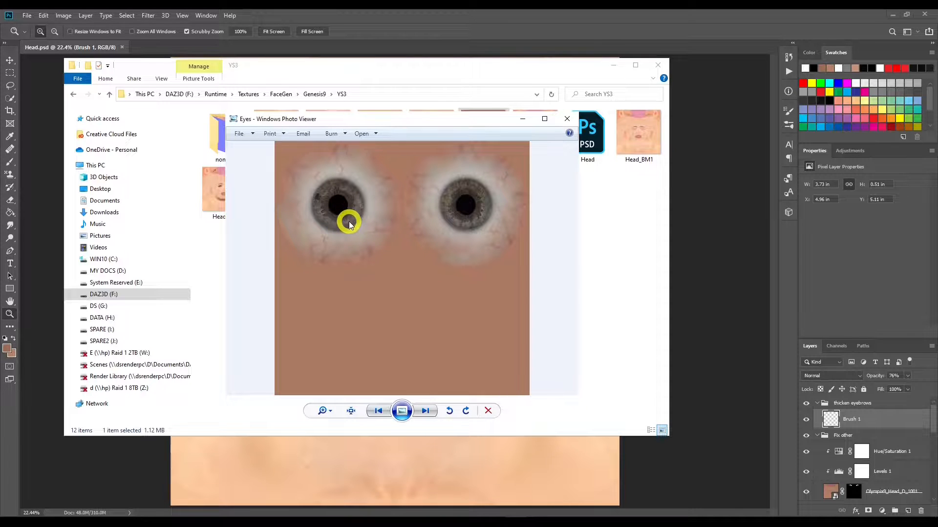
left_click(514, 121)
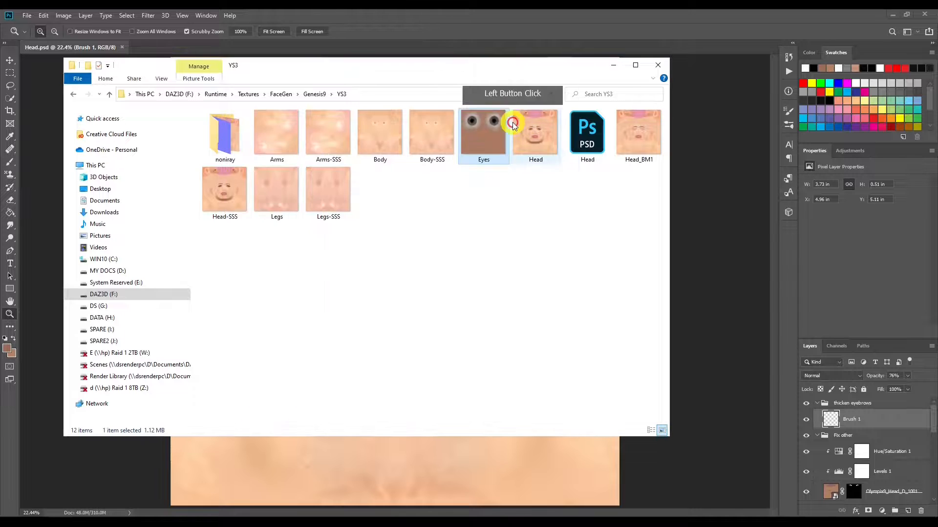
Step: Examine the Eyes texture in the neighbouring YS3Iray folder, and return to the YS3 folder
left_click(74, 95)
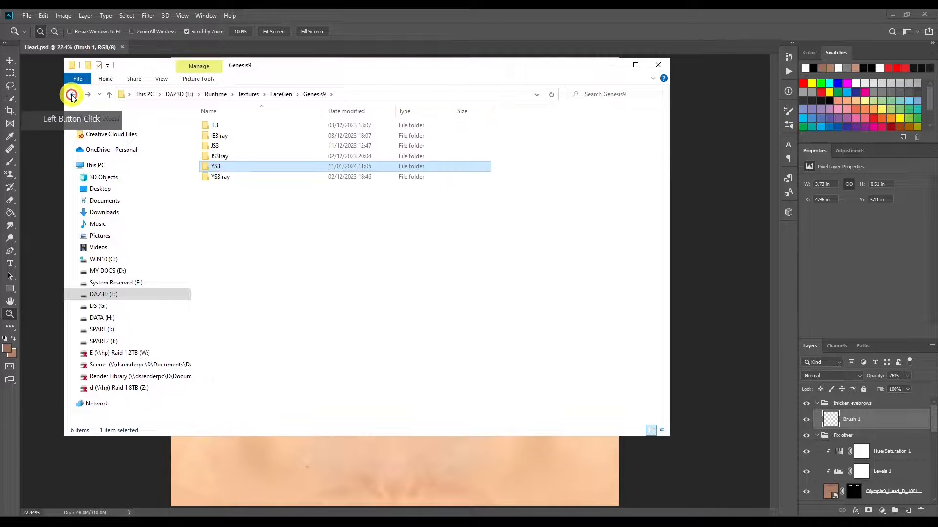
double_click(218, 178)
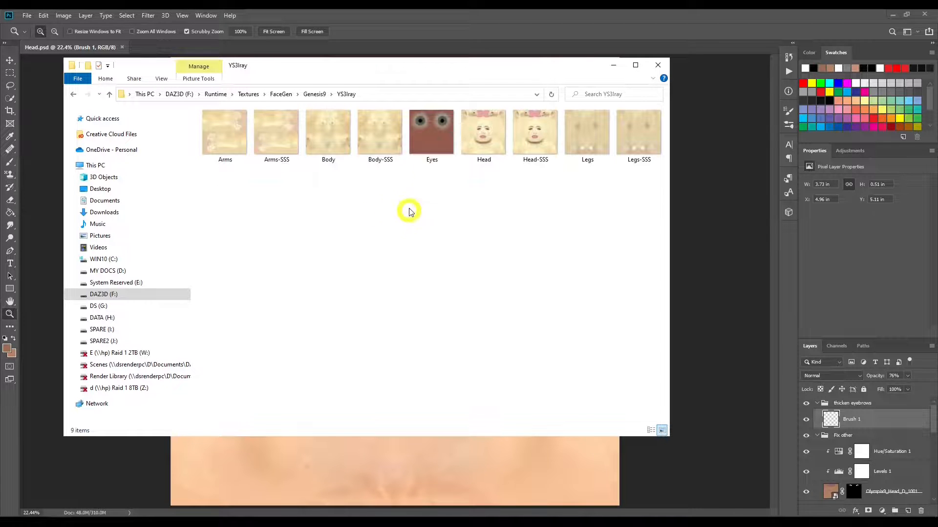
double_click(436, 131)
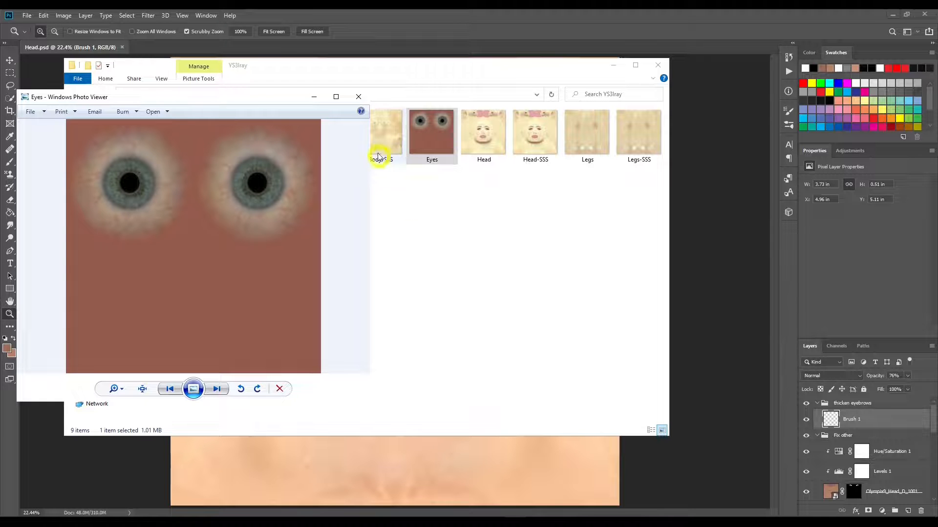
left_click(358, 96)
left_click(75, 97)
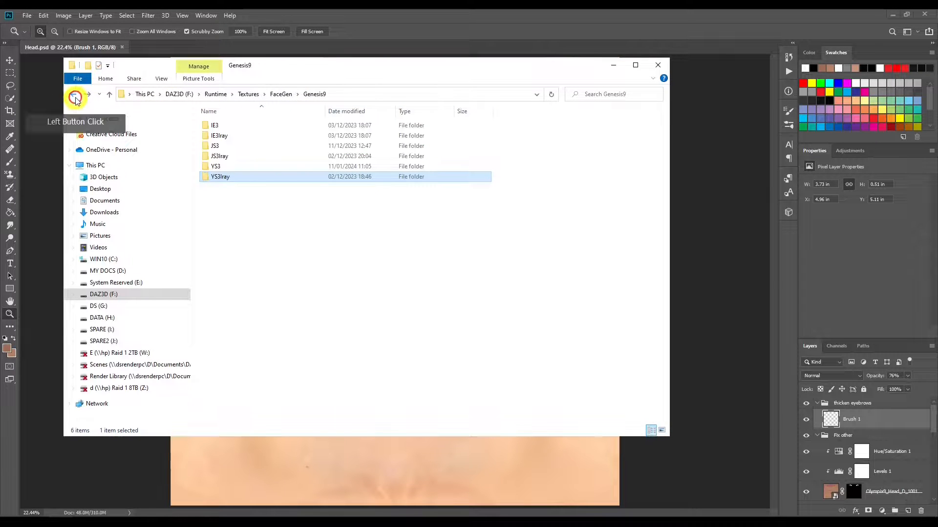
left_click(220, 163)
double_click(219, 163)
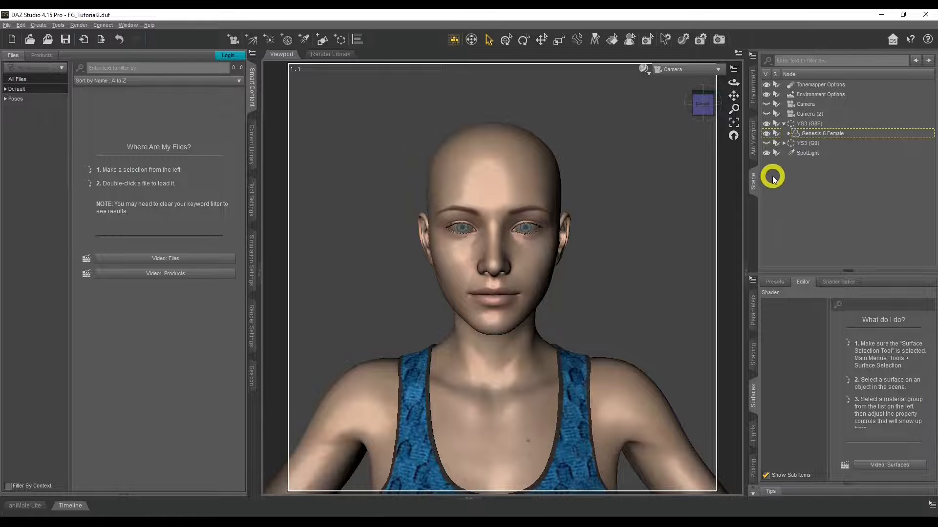
Step: In DAZ Studio, select the Genesis 8 Female figure and display the FaceGen shaping morphs in its Head group
left_click(822, 135)
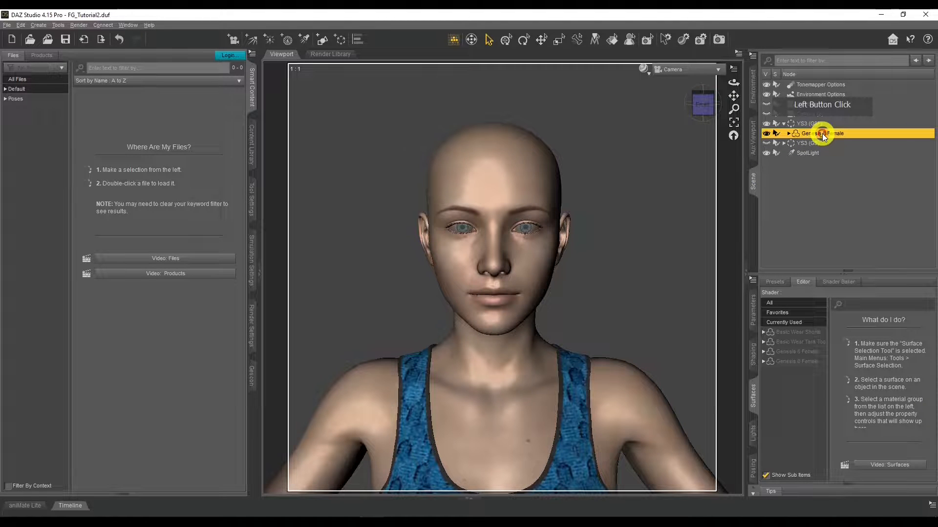
left_click(755, 354)
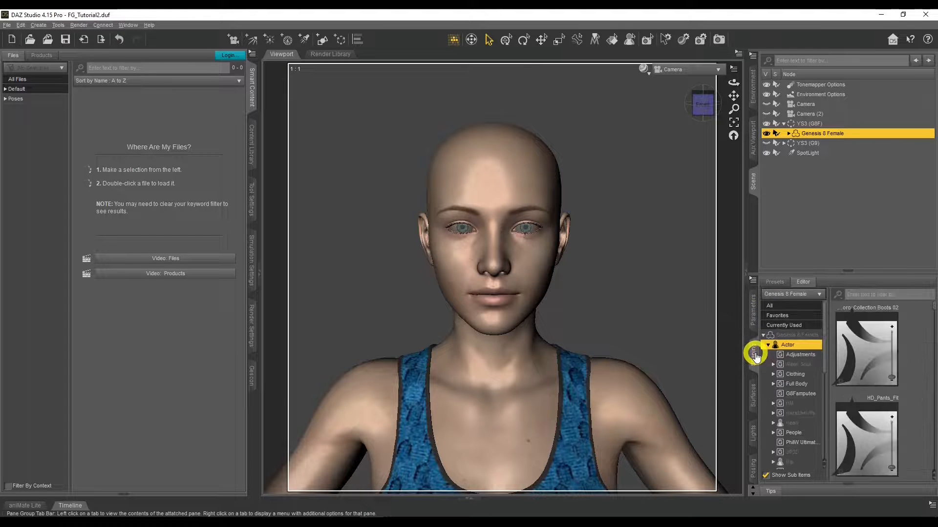
scroll(780, 362, "down", 4)
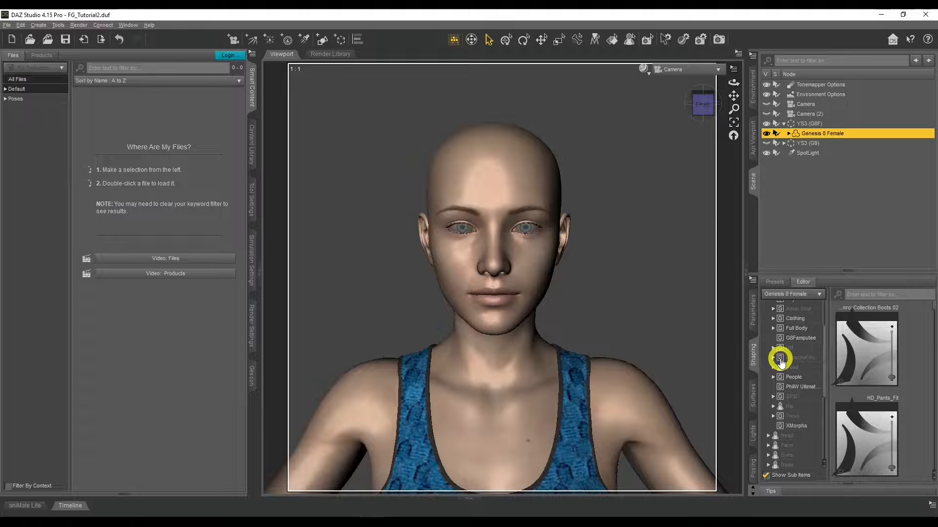
scroll(780, 362, "down", 2)
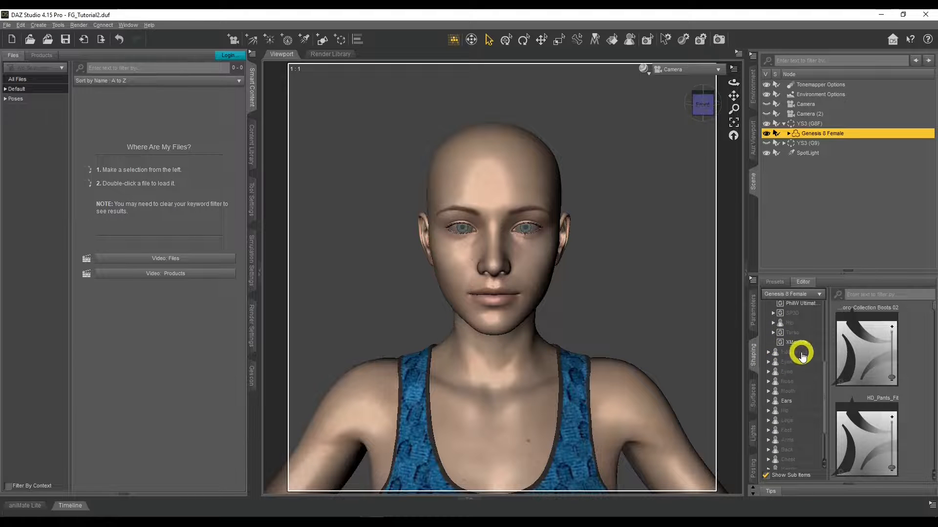
left_click(768, 352)
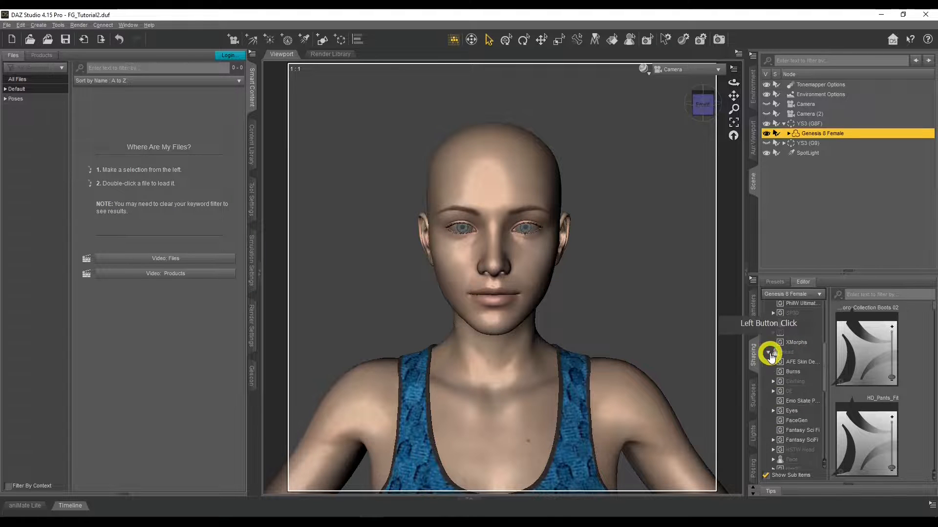
left_click(782, 421)
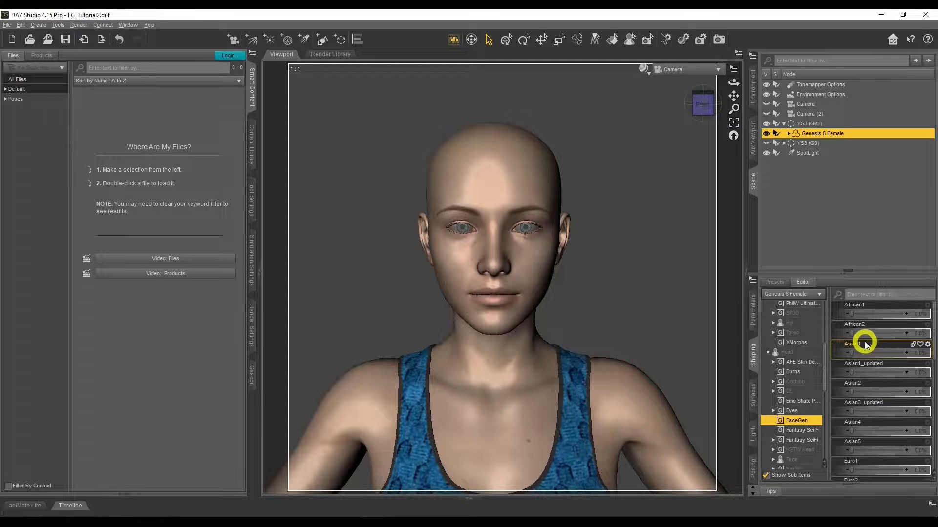
Step: Set the YS3 FaceGen morph of the Genesis 8 Female to about 79.4%
scroll(866, 345, "down", 6)
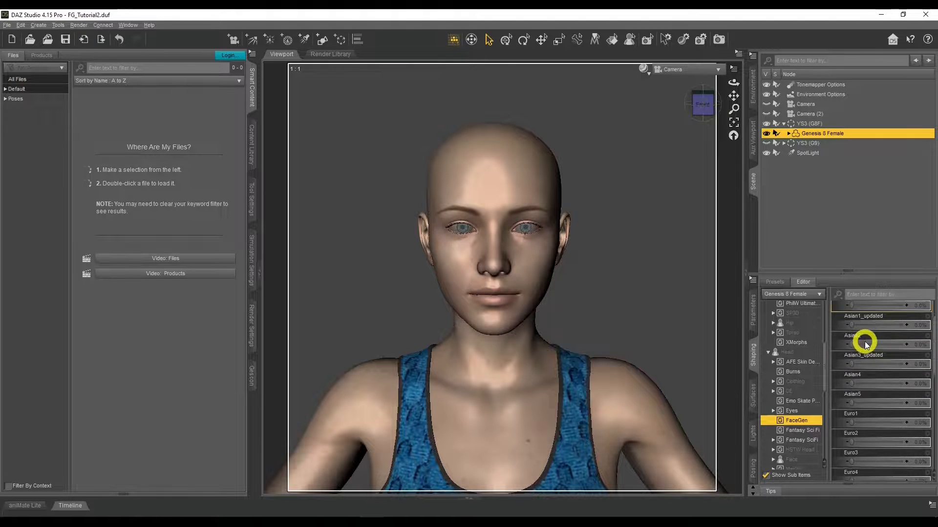
scroll(864, 342, "down", 4)
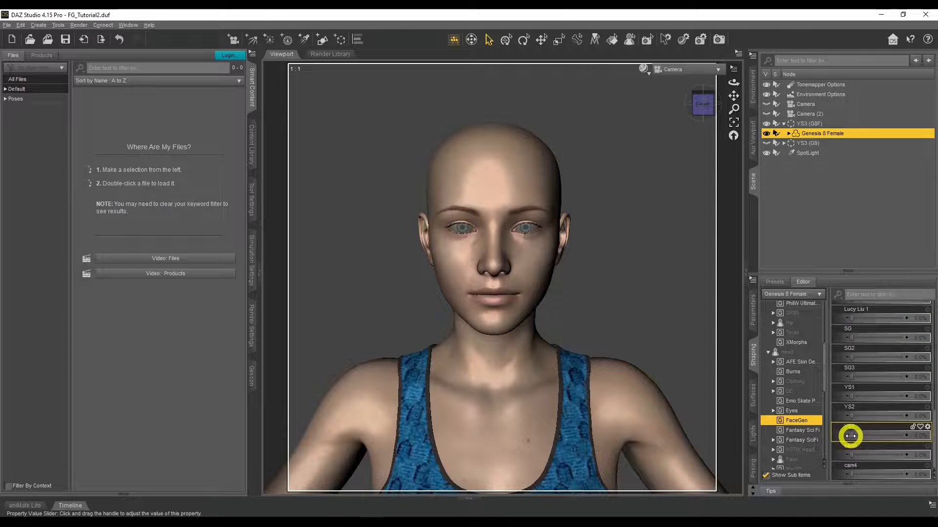
left_click_drag(851, 435, 915, 438)
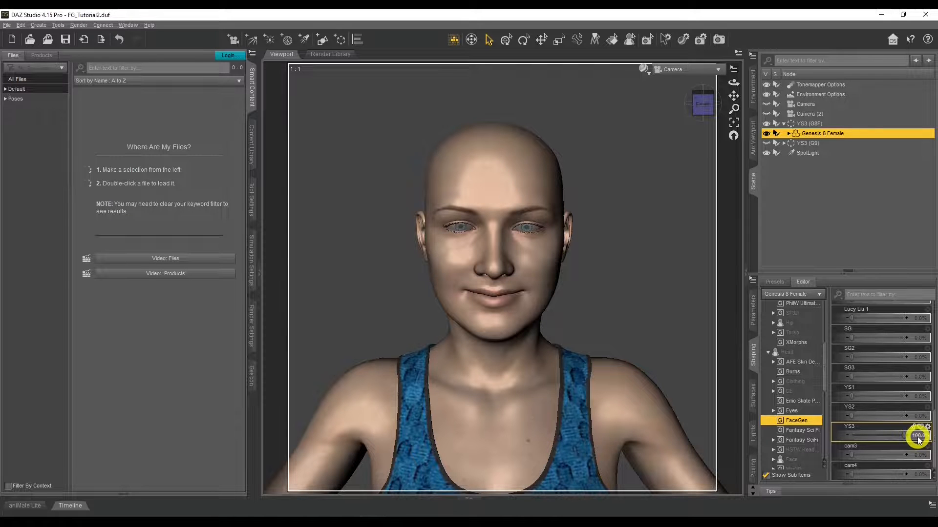
mouse_move(903, 435)
left_mouse_down()
mouse_move(881, 437)
mouse_move(910, 437)
mouse_move(895, 439)
left_mouse_up()
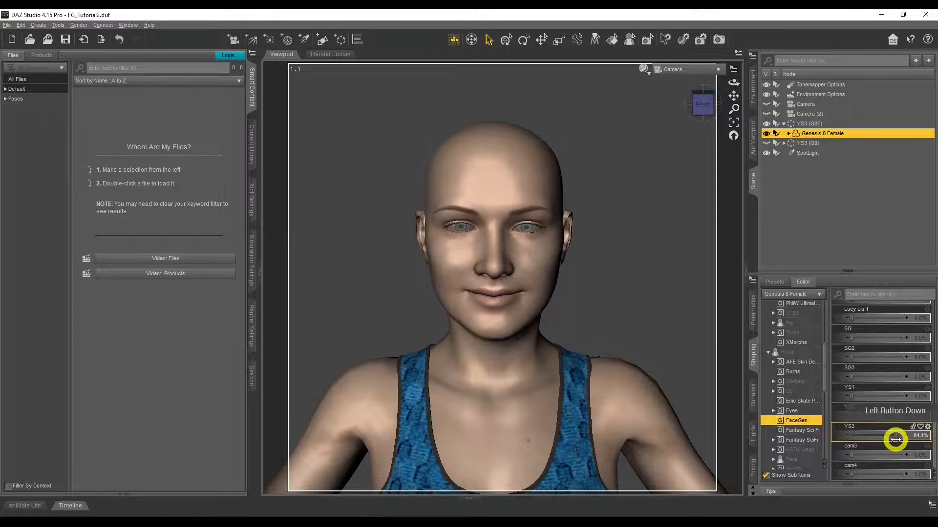
left_click_drag(895, 440, 892, 439)
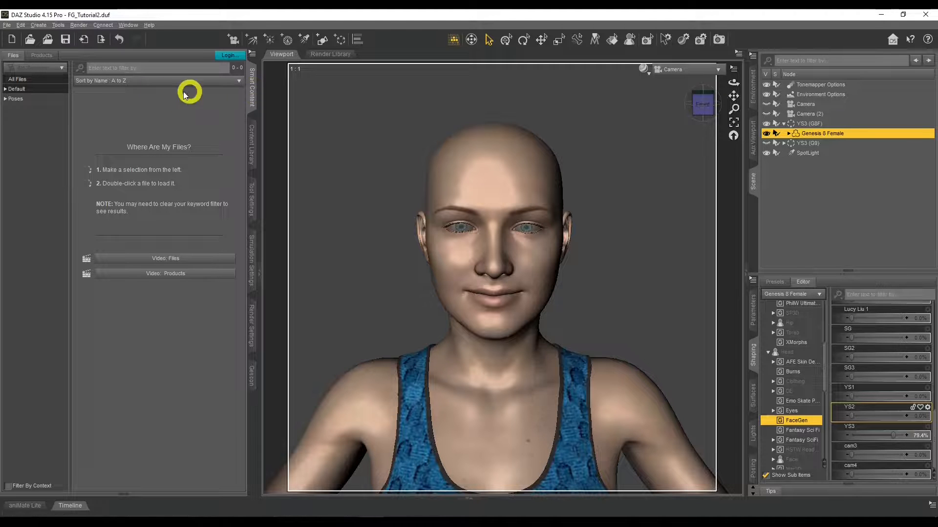
Step: Apply the Ai Full MAT preset from the Iray Feminine materials for Ai HD to the Genesis 8 Female figure
left_click(6, 89)
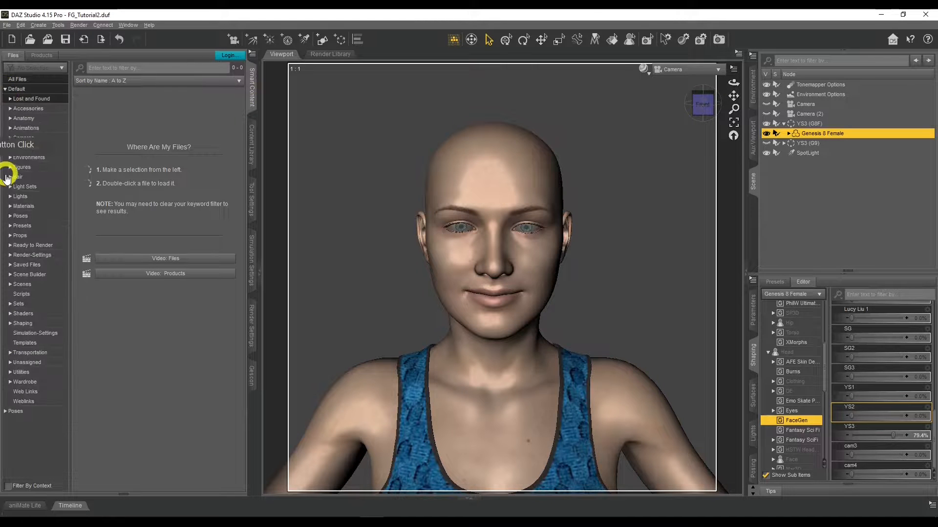
left_click(9, 206)
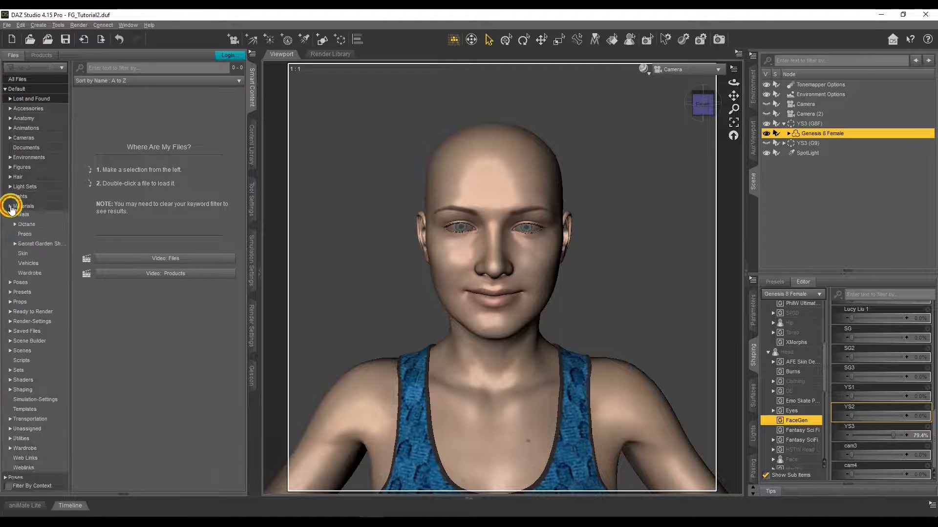
left_click(15, 276)
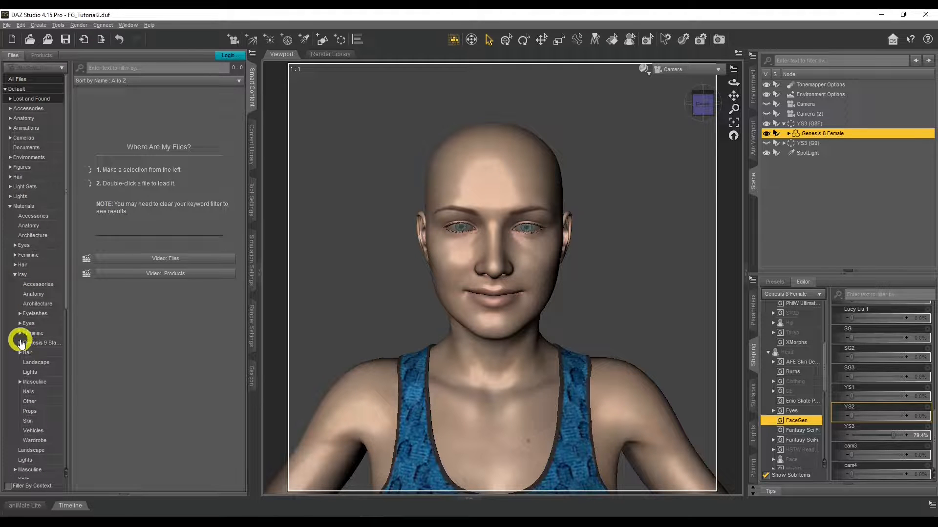
left_click(20, 333)
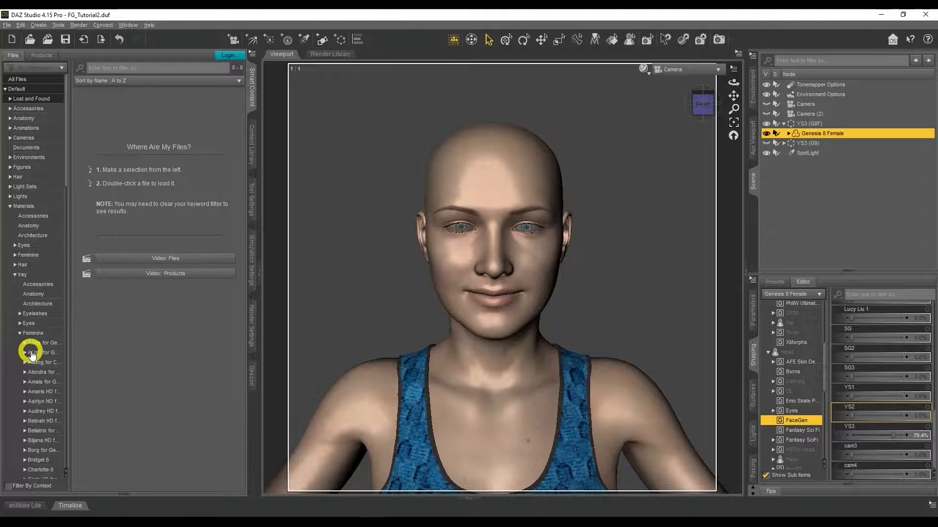
left_click(32, 354)
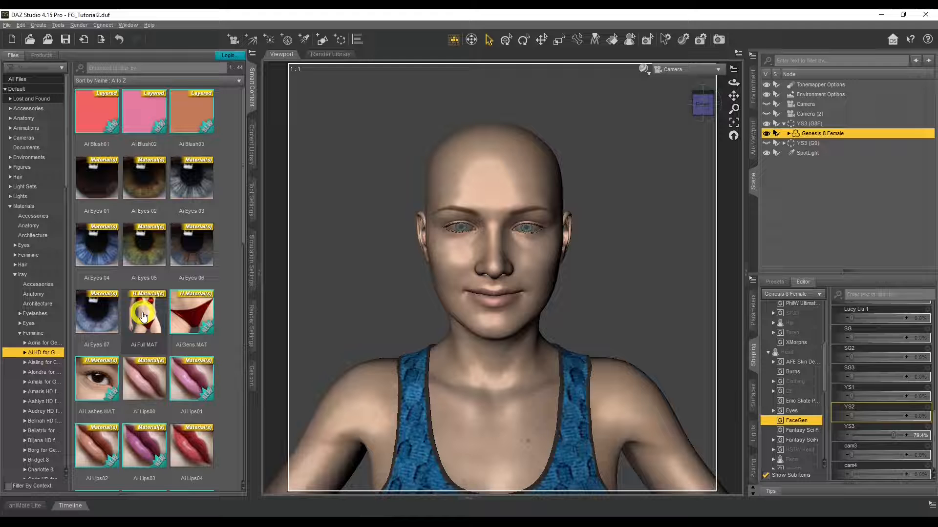
left_click(821, 134)
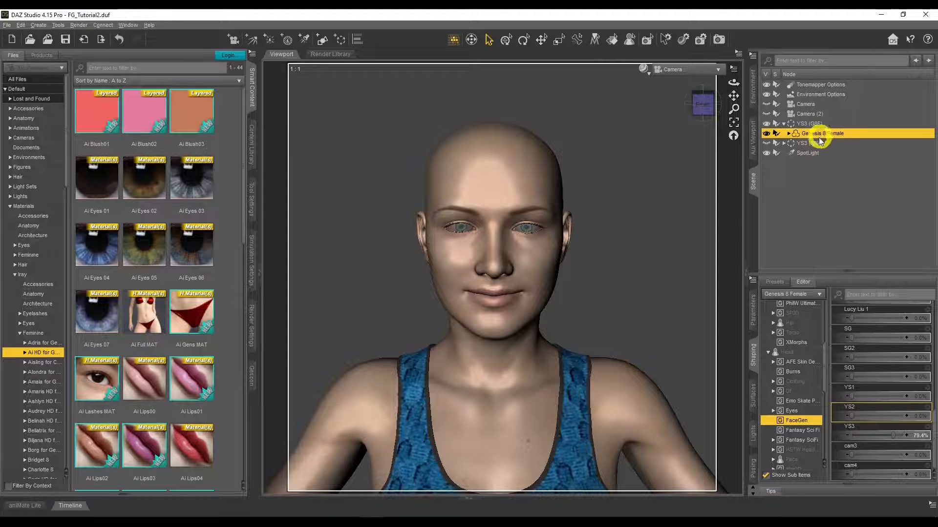
double_click(156, 316)
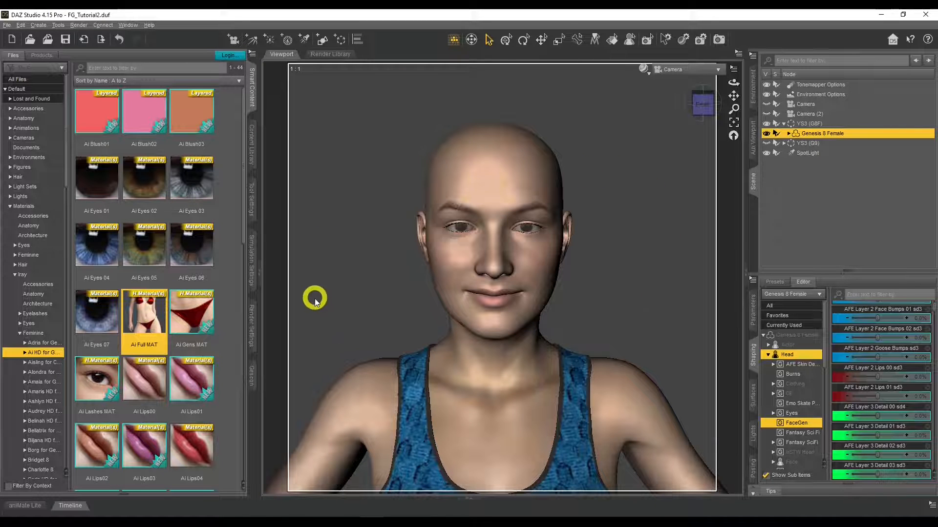
Step: Preview the figure's new skin in the Iray draw style, and return to the textured viewport display
left_click(645, 72)
left_click(650, 186)
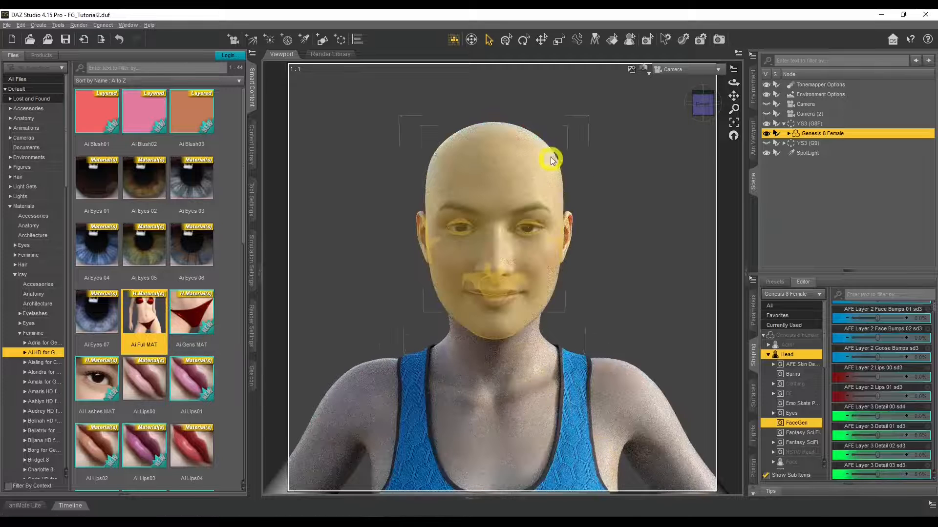
key("ctrl+9")
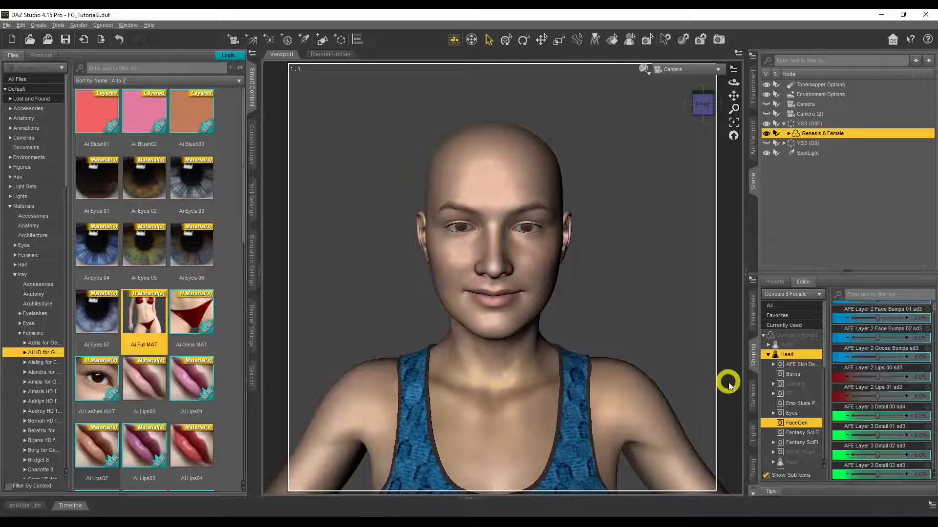
Step: Select the Ears, EyeSocket, Face and Lips surfaces of the Genesis 8 Female together for editing
left_click(753, 394)
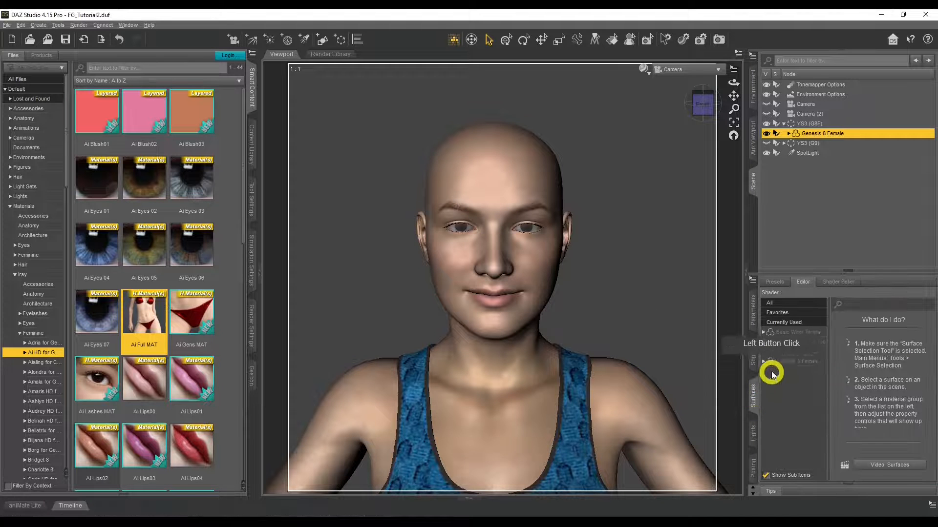
left_click(764, 351)
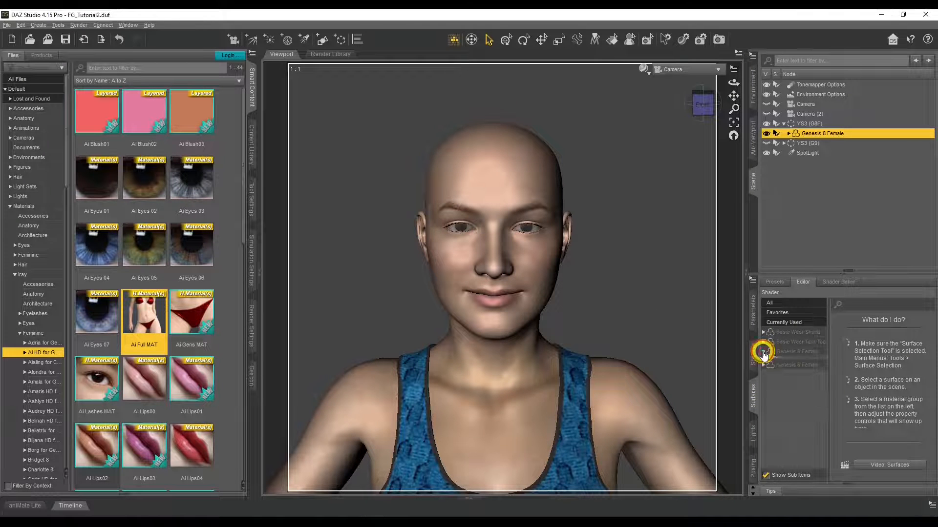
left_click(768, 399)
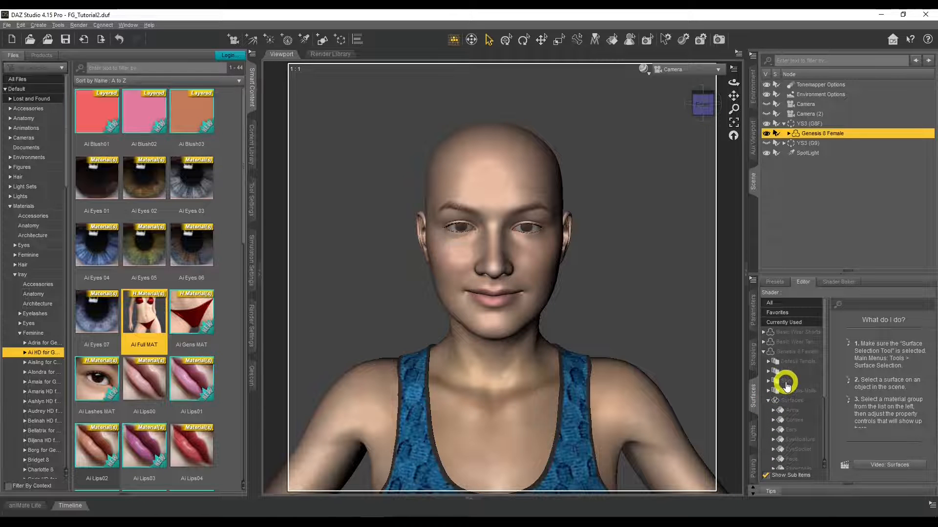
scroll(786, 385, "down", 1)
scroll(787, 387, "down", 1)
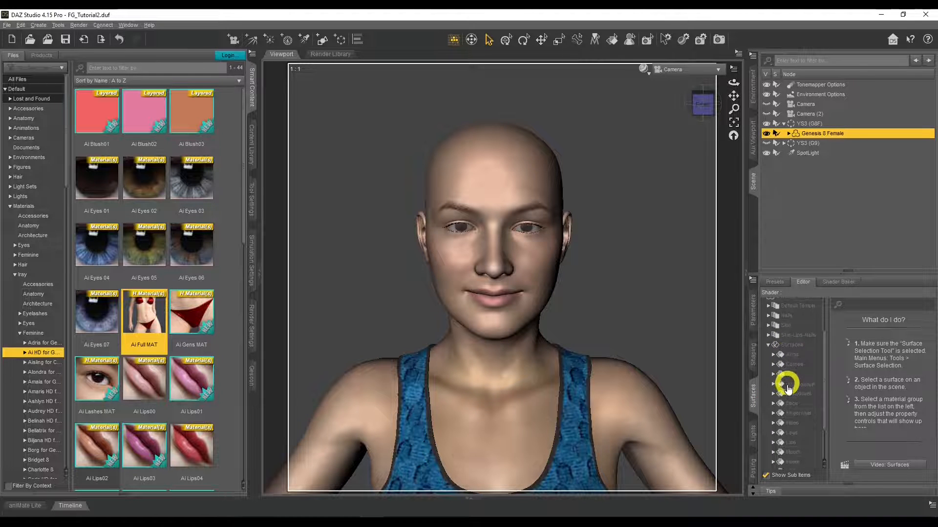
left_click(792, 376)
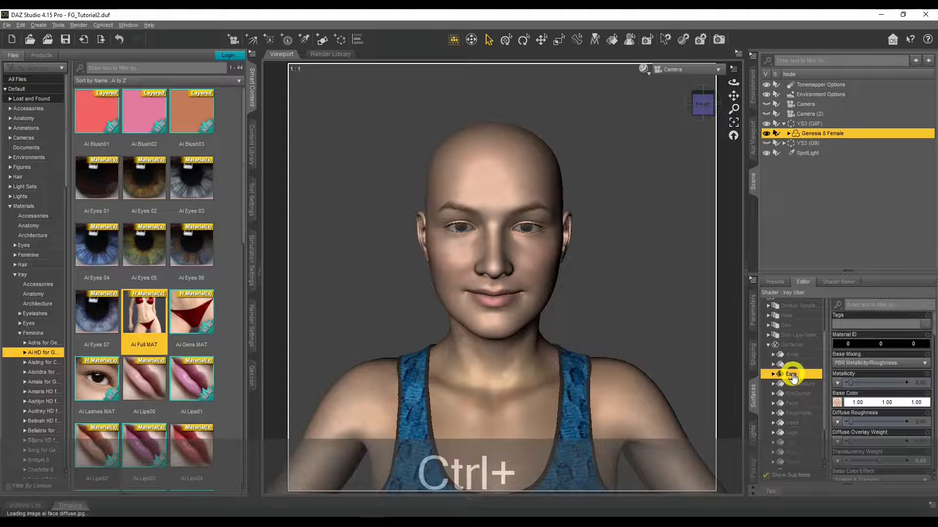
left_click(794, 393, "ctrl")
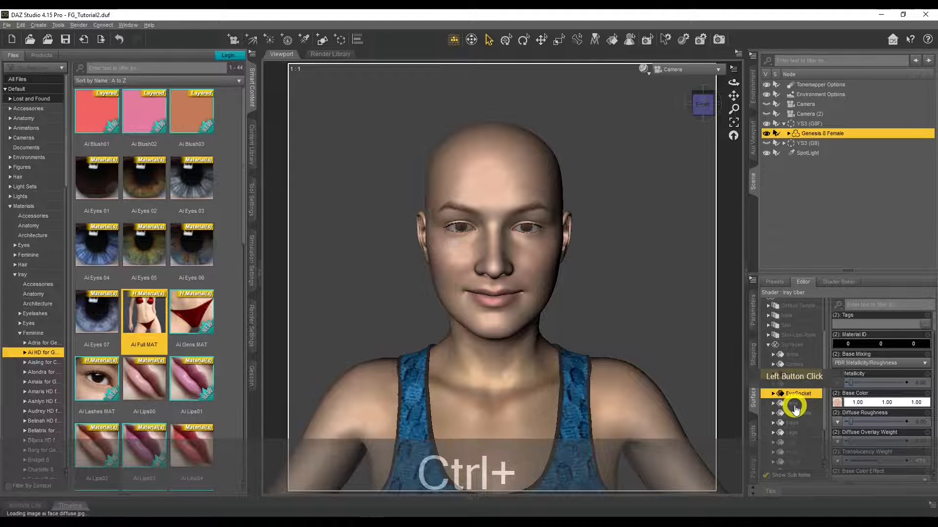
left_click(793, 404, "ctrl")
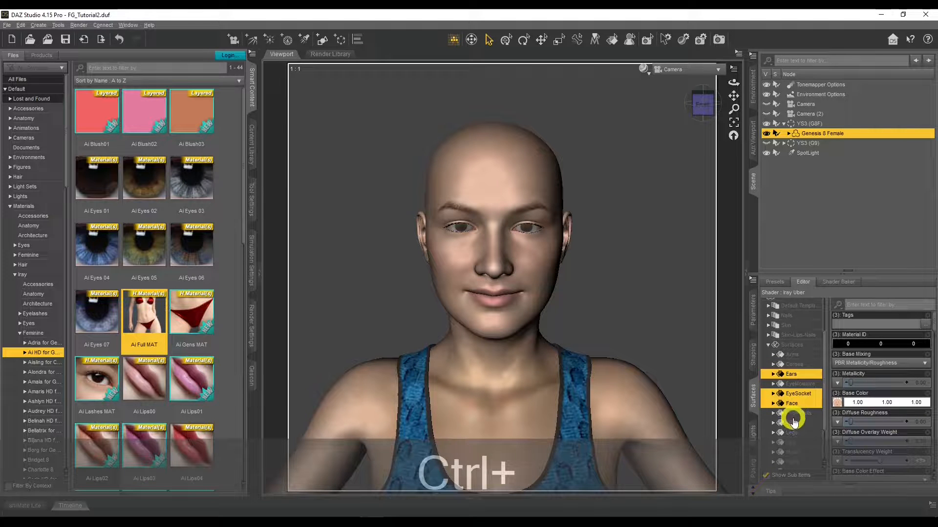
left_click(792, 442, "ctrl")
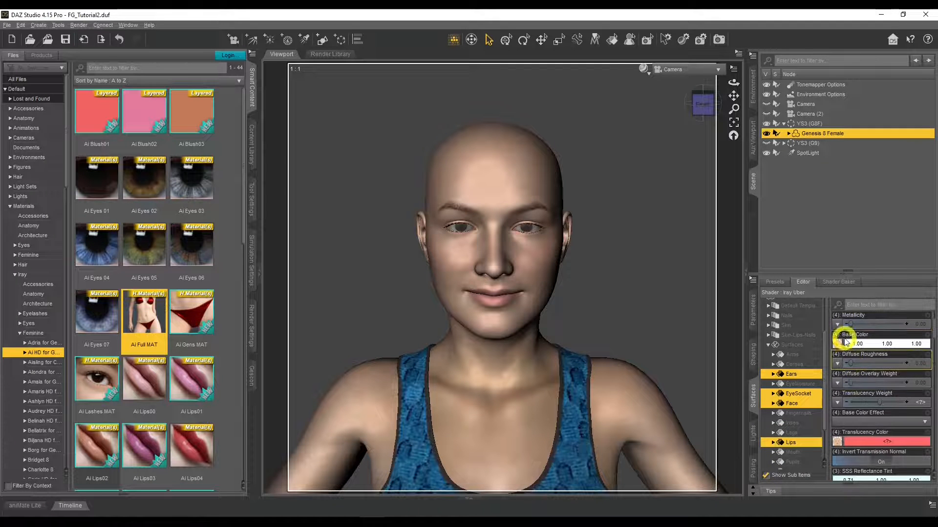
Step: Load YS3_face_BM1 from F:, Runtime, Textures, FaceGen, Genesis8F, YS3 as the Base Color map of the selected surfaces
mouse_move(838, 344)
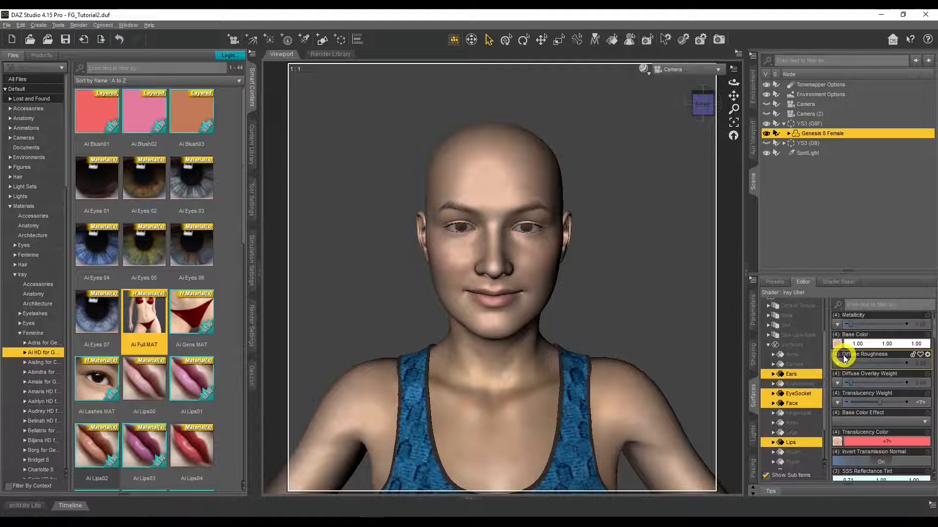
left_click(839, 346)
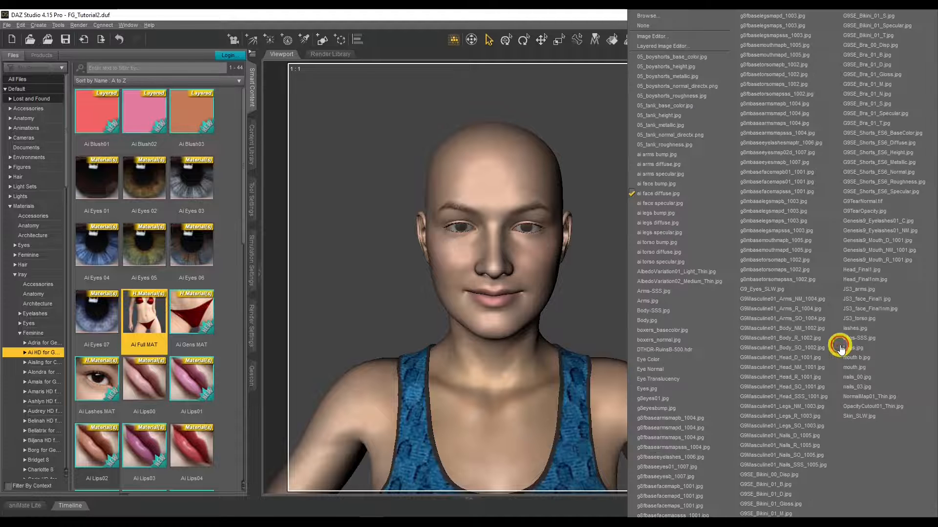
left_click(691, 16)
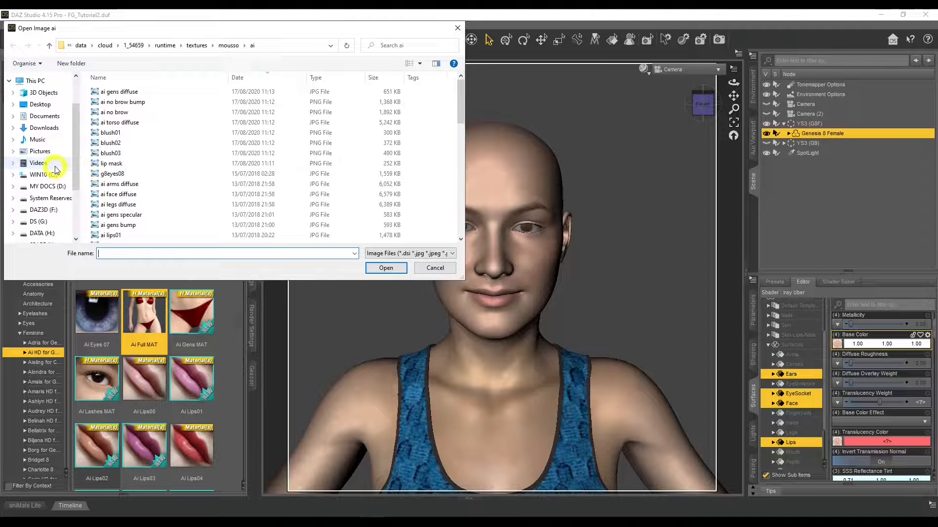
scroll(57, 167, "down", 2)
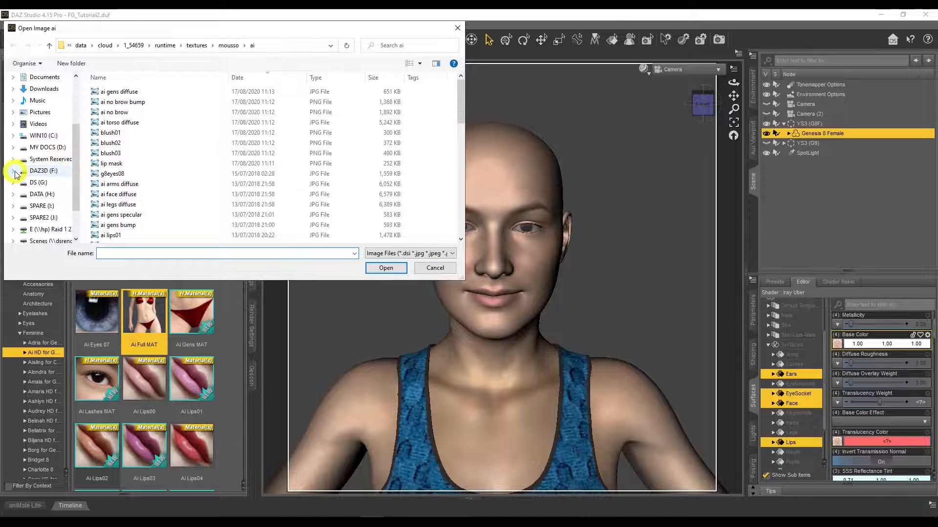
left_click(23, 172)
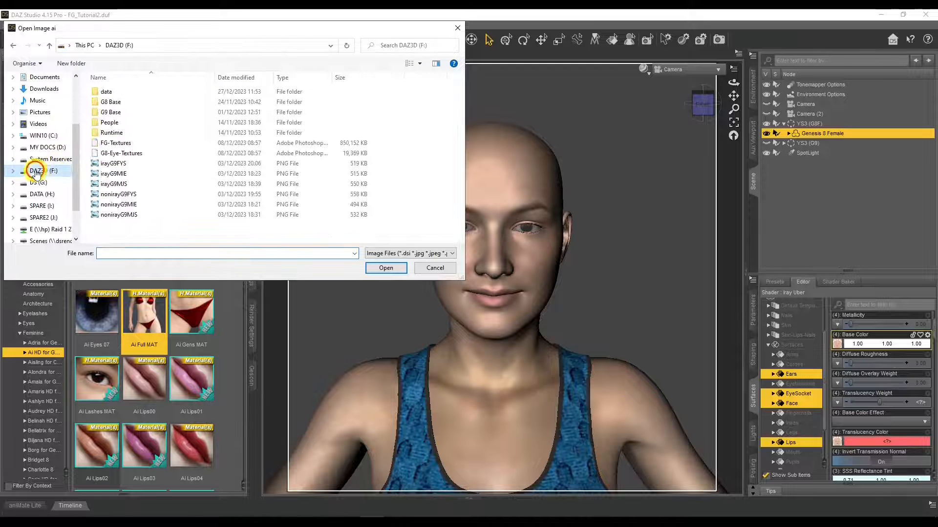
double_click(131, 134)
double_click(117, 93)
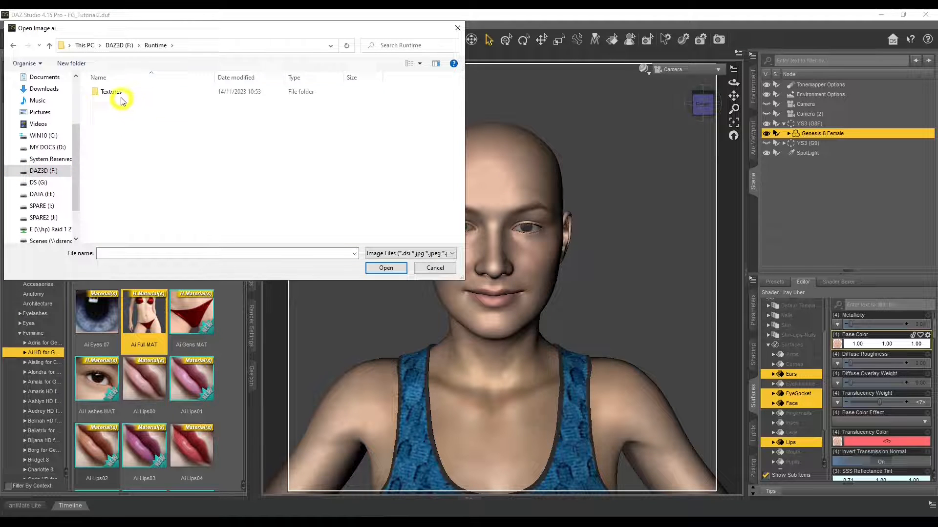
double_click(118, 93)
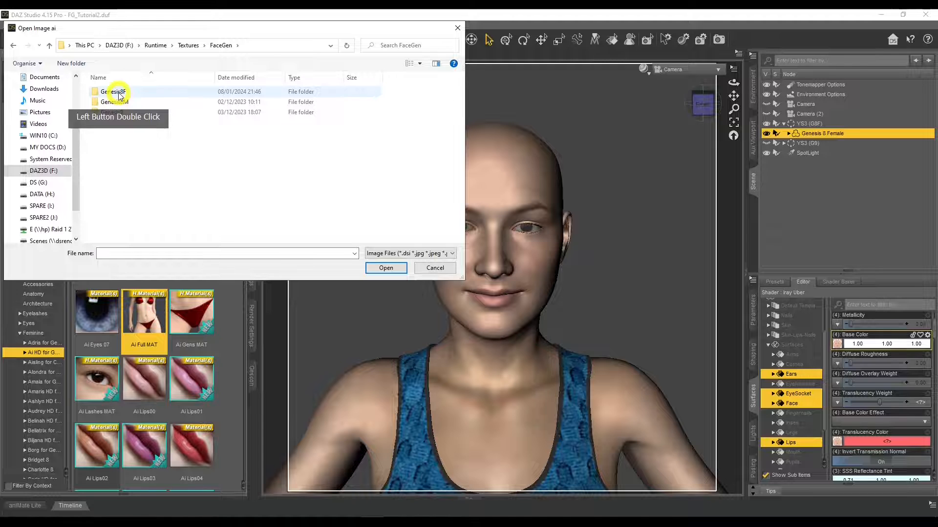
double_click(118, 94)
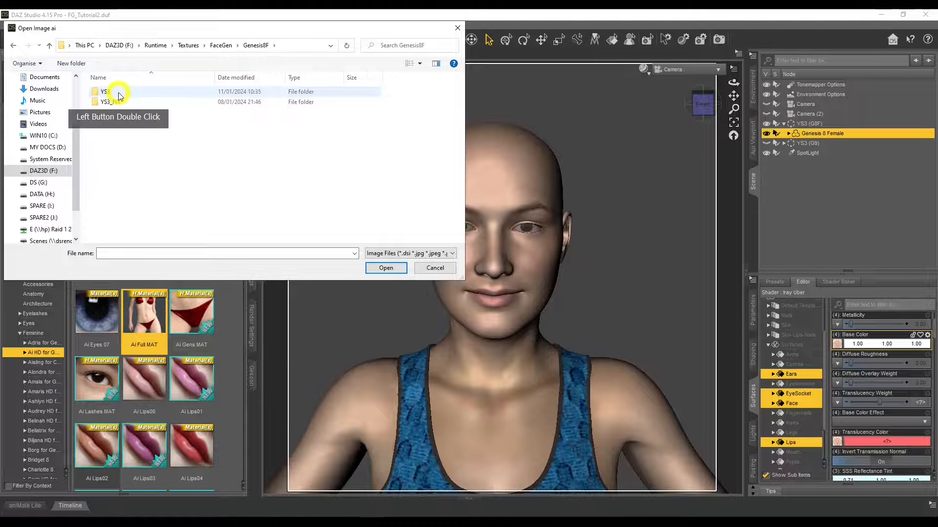
left_click(118, 95)
double_click(119, 96)
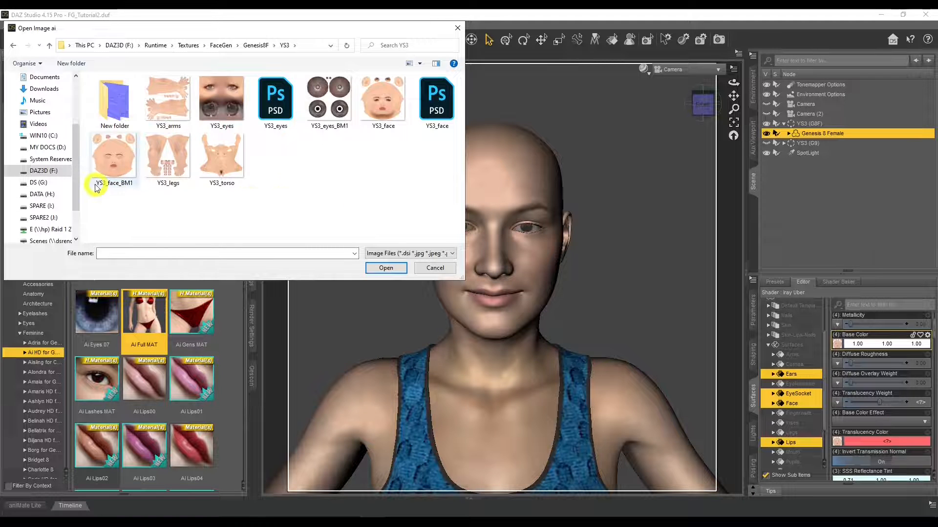
double_click(115, 166)
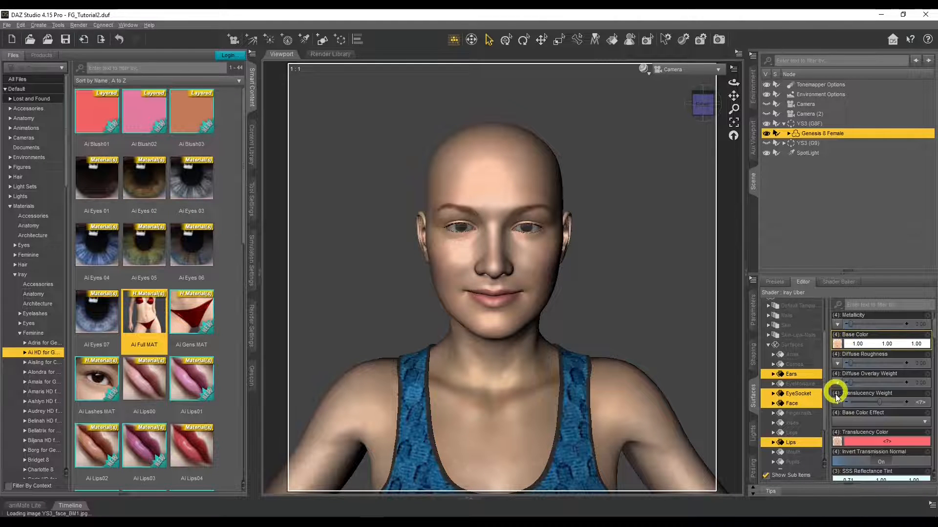
Step: Assign YS3_face_BM1.jpg as the Translucency Color map of the selected face surfaces
left_click(839, 442)
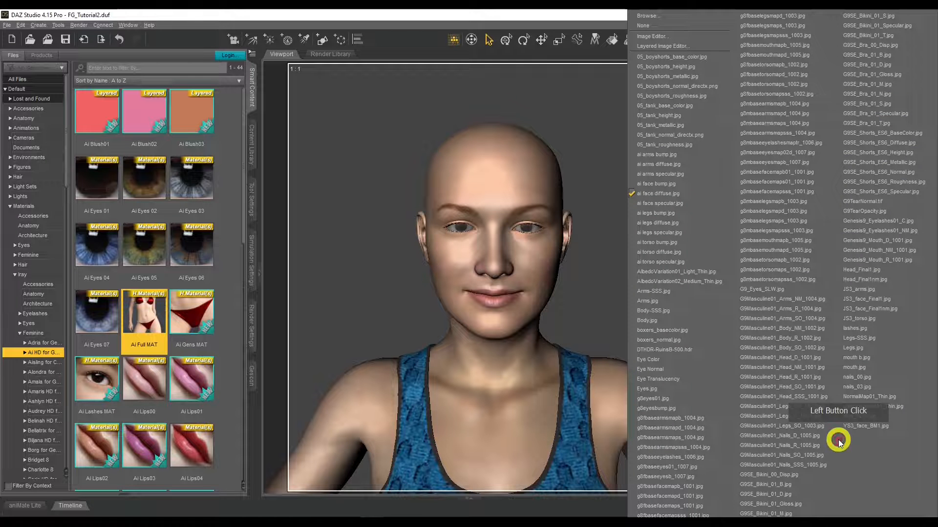
left_click(869, 428)
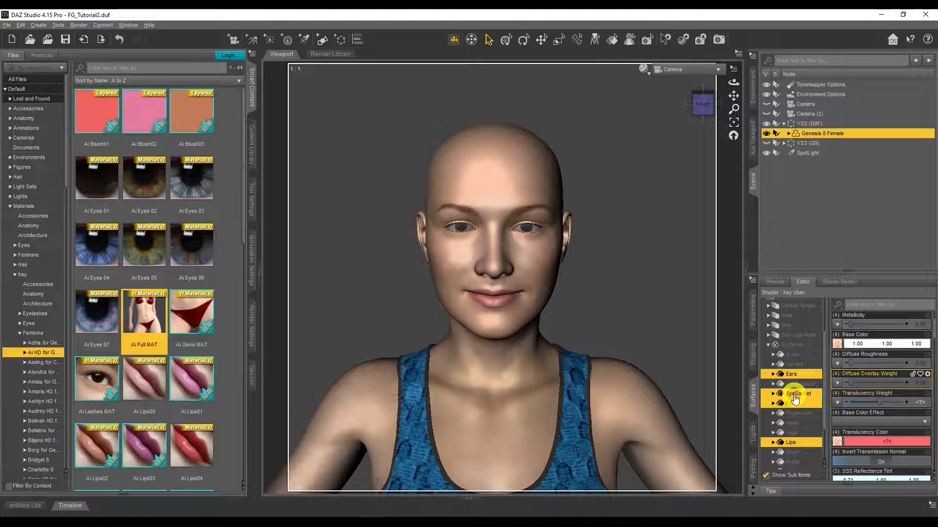
scroll(794, 390, "down", 2)
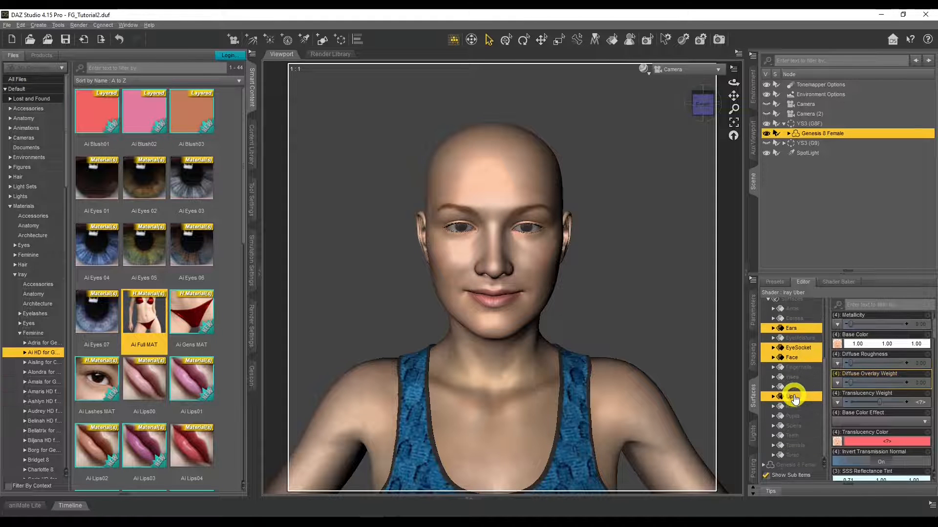
Step: Select the Torso surface of the Genesis 8 Female for editing
left_click(792, 455)
Step: Try YS3_face_BM1.jpg as the Base Color map of the Torso surface
mouse_move(839, 344)
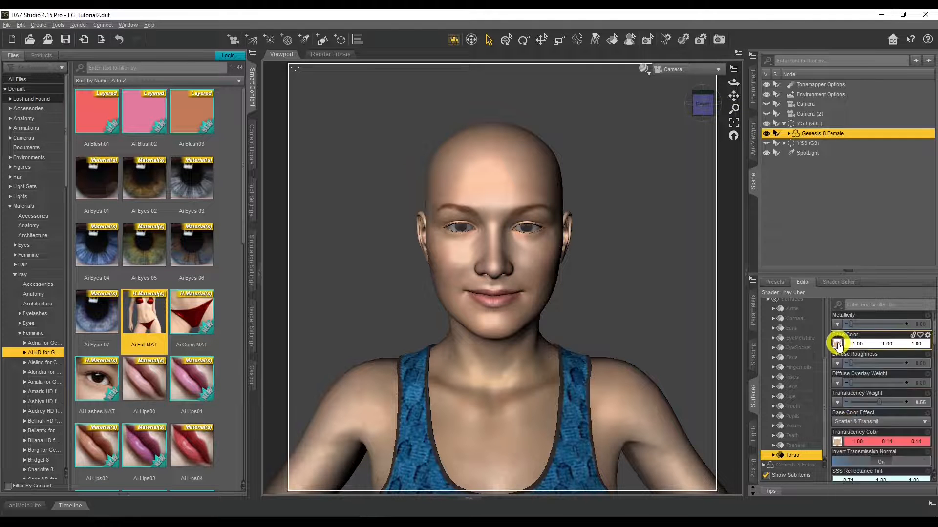
left_click(839, 344)
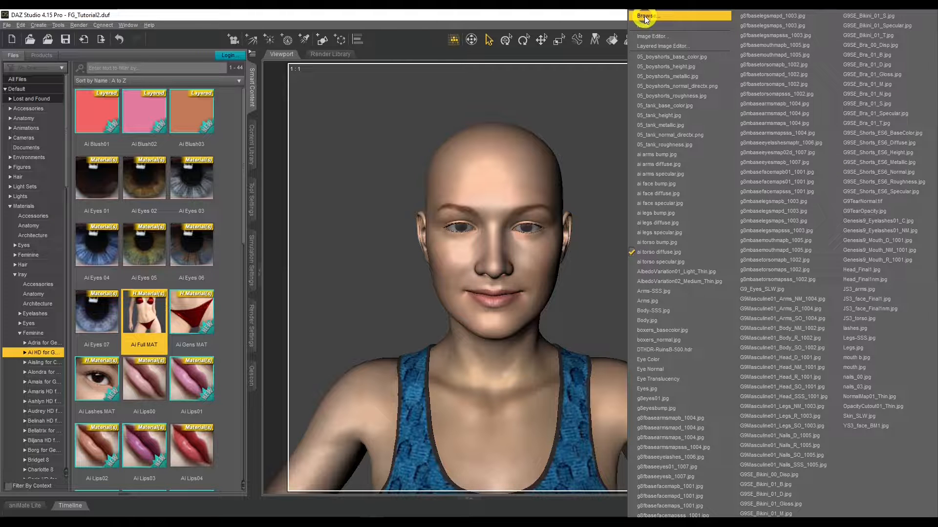
left_click(863, 427)
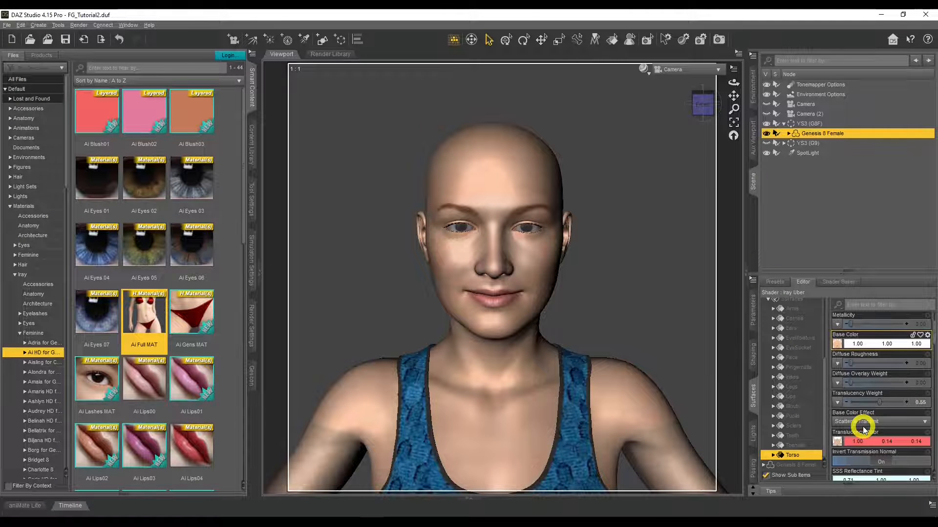
Step: Load YS3_torso from the YS3 texture folder as the Torso's Base Color map and assign the same image as its Translucency Color map
left_click(838, 346)
left_click(697, 17)
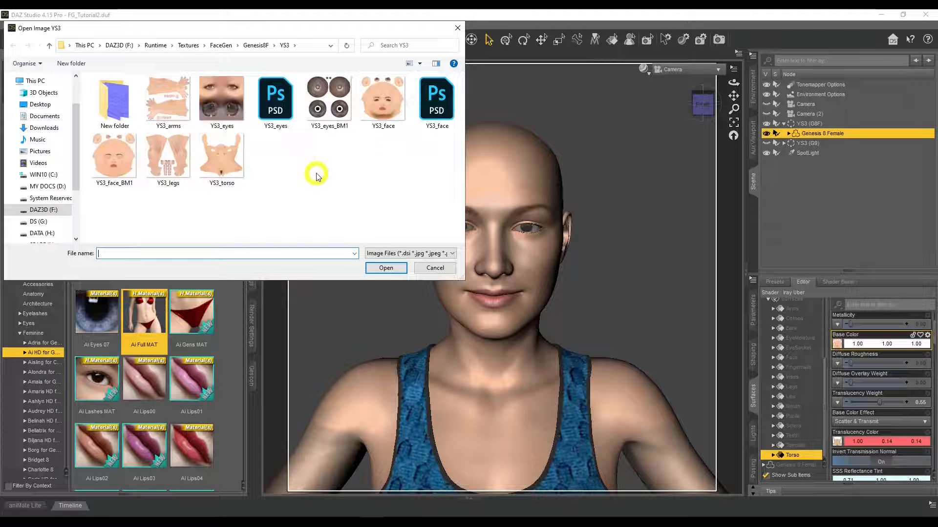
double_click(221, 162)
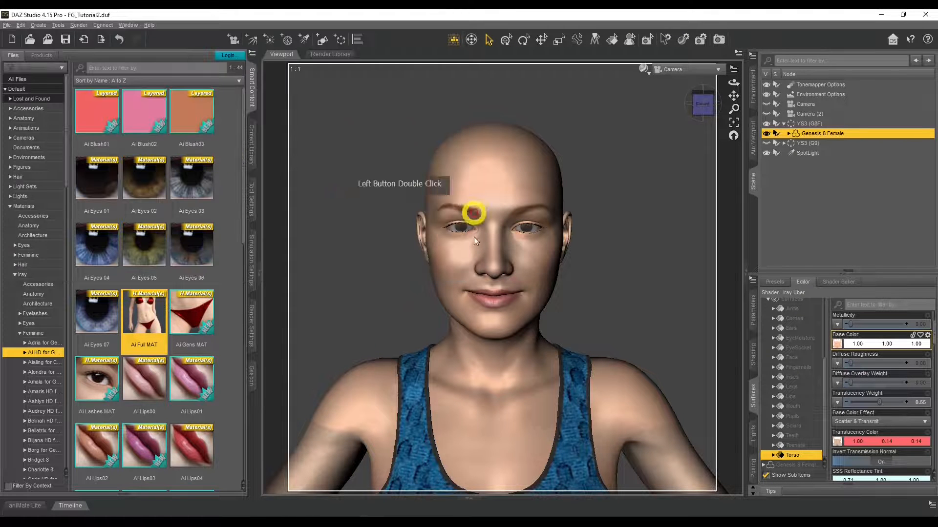
left_click(838, 441)
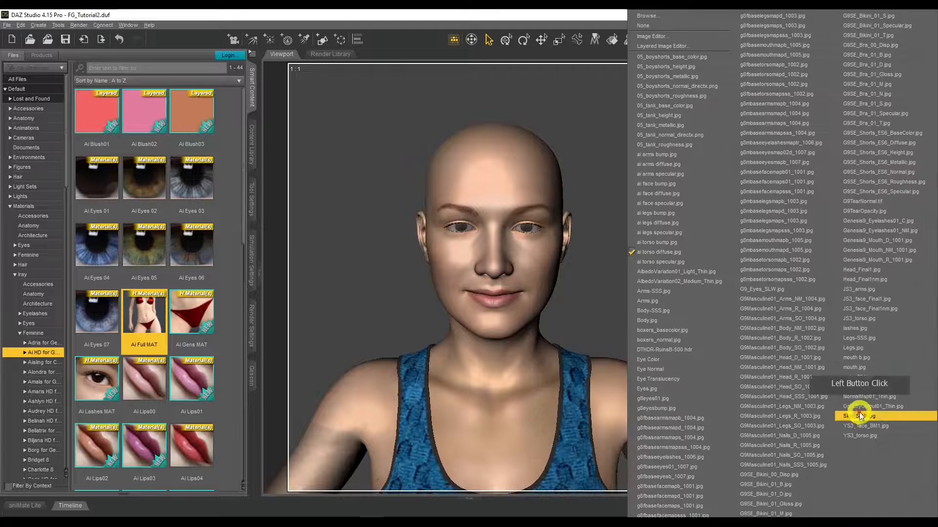
left_click(884, 433)
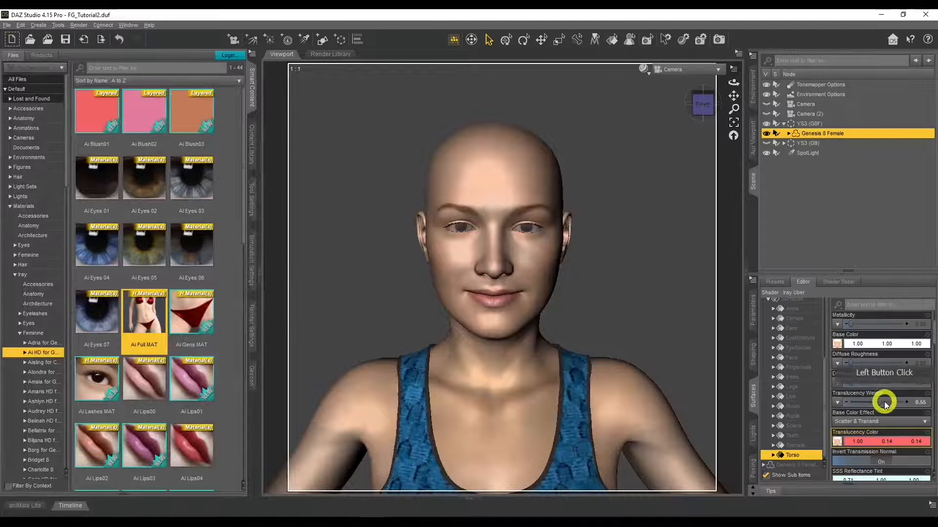
Step: Preview the figure in the Iray draw style and examine the side of the head and neck in the Perspective View
left_click(644, 69)
left_click(642, 143)
left_click(643, 183)
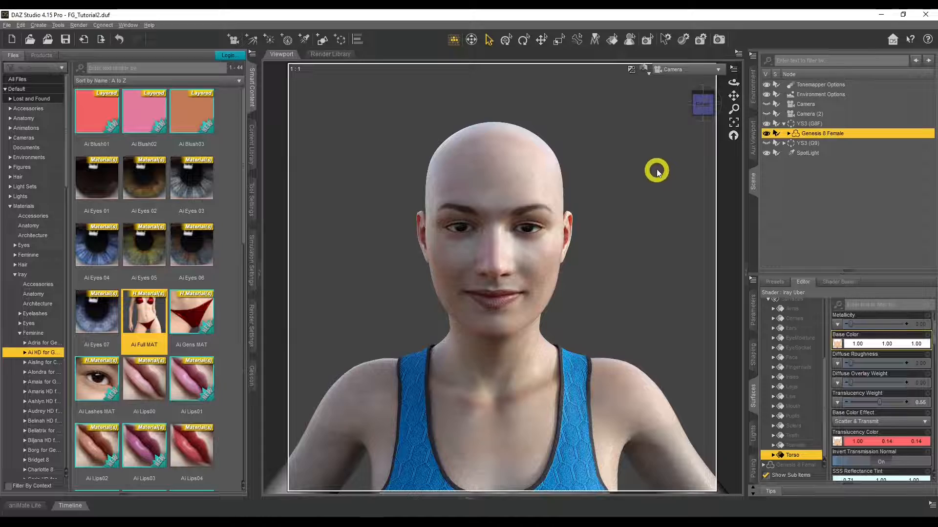
left_click(692, 73)
left_click(688, 79)
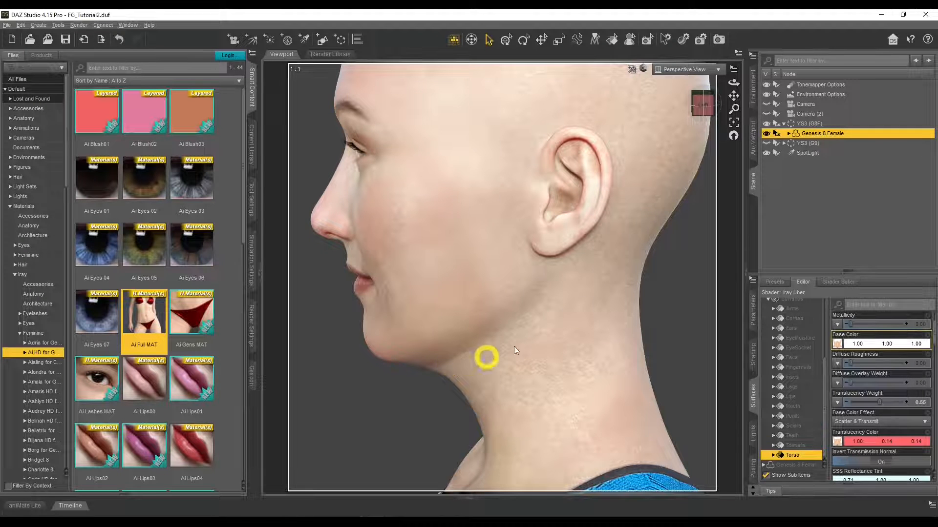
Step: Examine the boundary between the face and torso surfaces along the jaw and neck with the Surface Selection tool
left_click(732, 128)
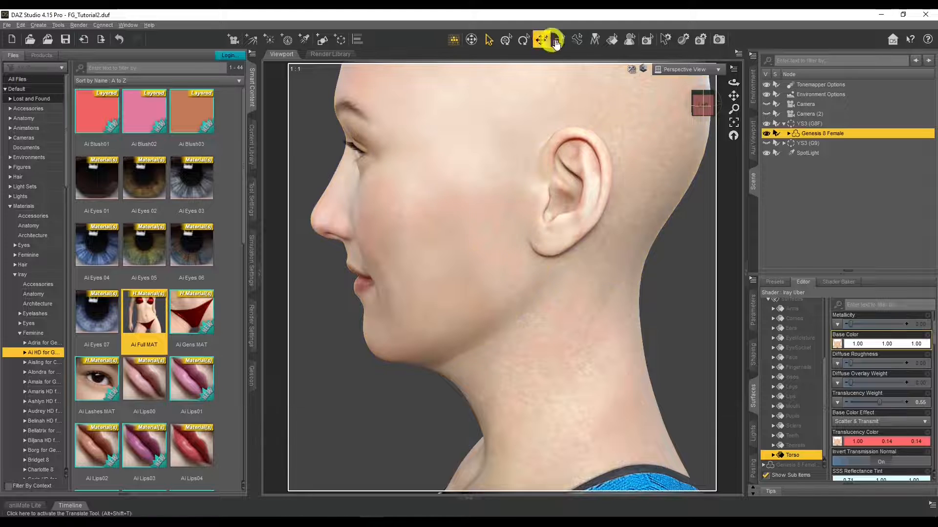
left_click(609, 64)
left_click(590, 335)
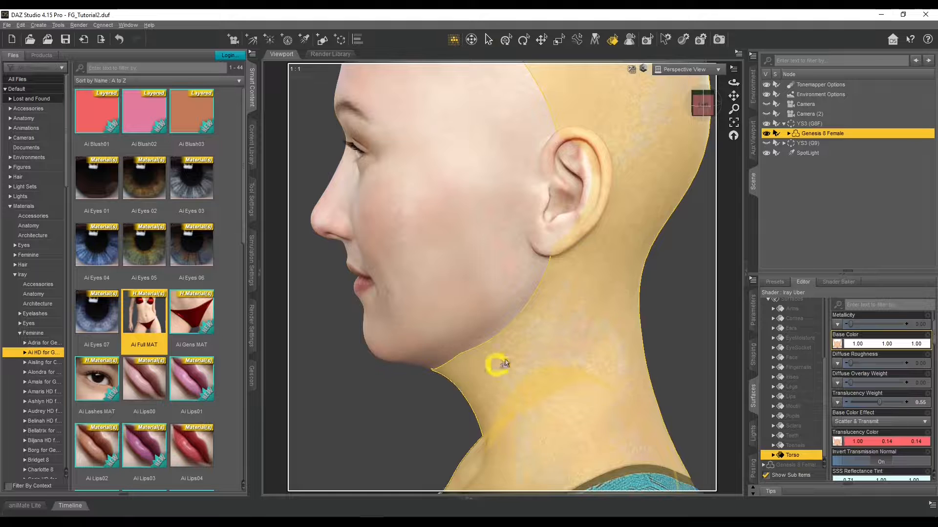
left_click(444, 262)
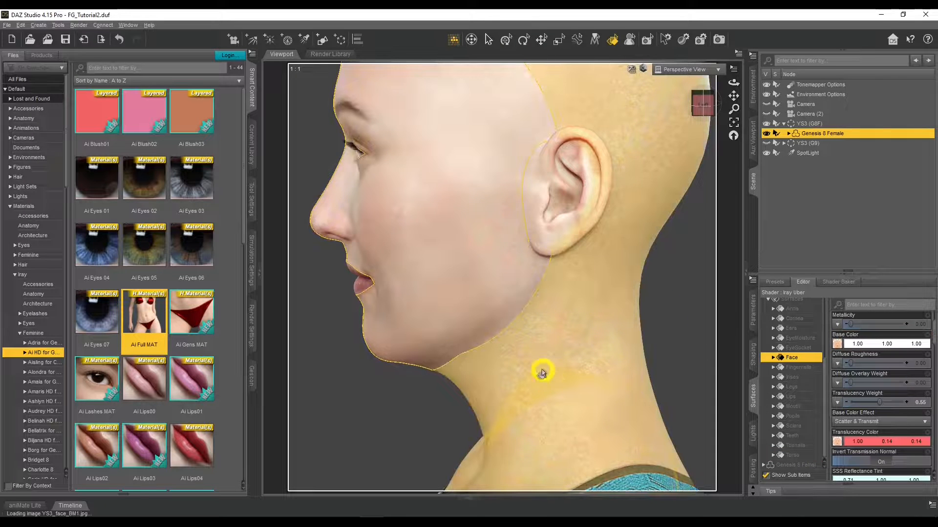
left_click(389, 419)
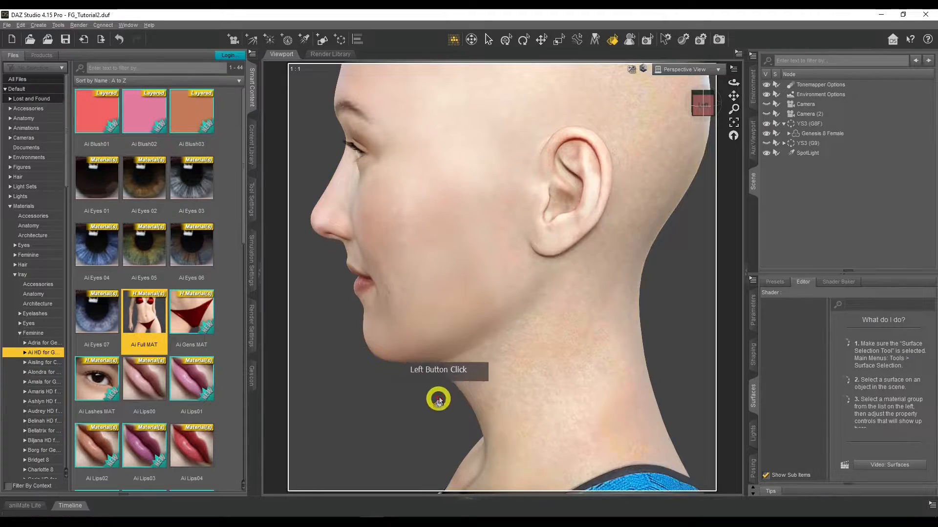
scroll(464, 329, "up", 5)
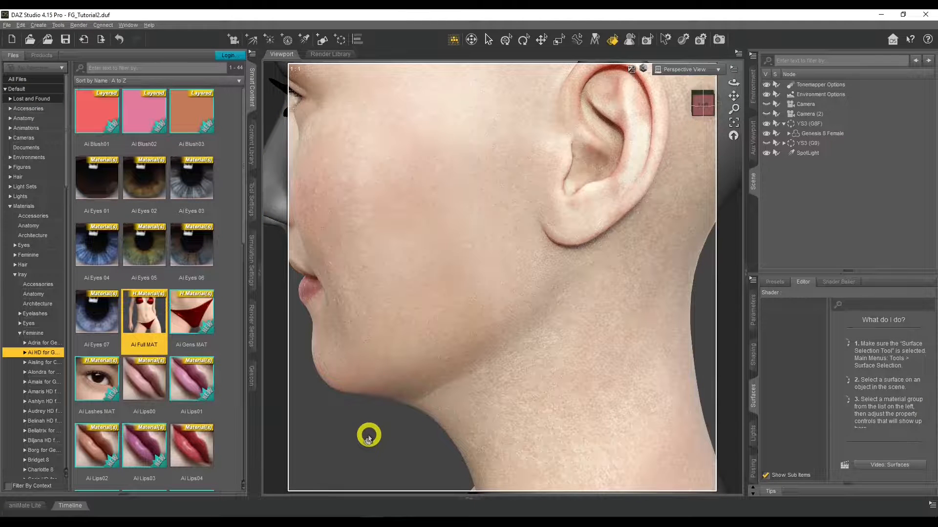
Step: Check the rendered figure from the front through Camera, and return to the Perspective View close-up of the neck
left_click(685, 70)
left_click(684, 157)
left_click(575, 327)
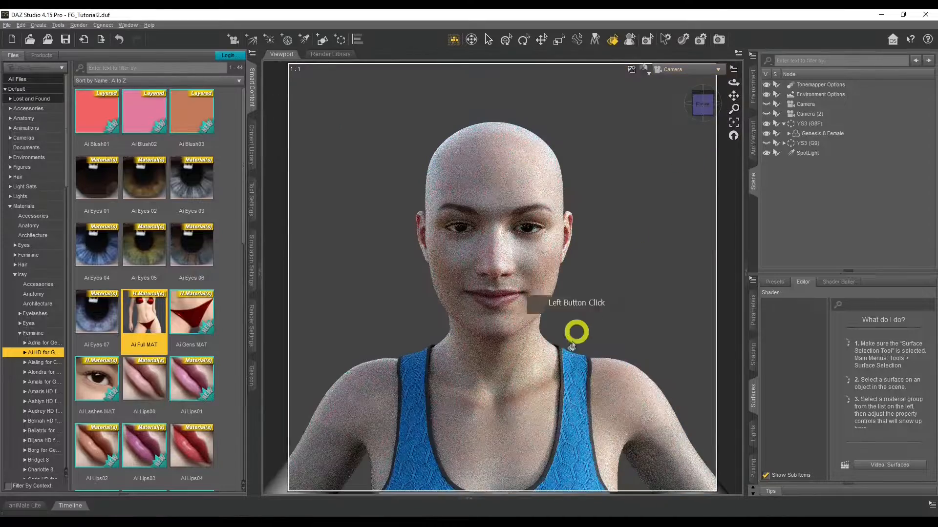
left_click(692, 70)
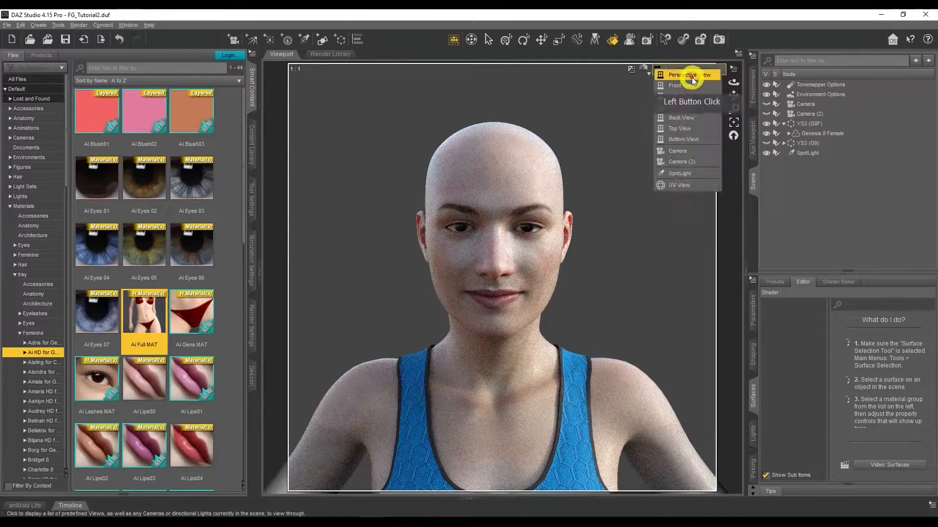
left_click(691, 76)
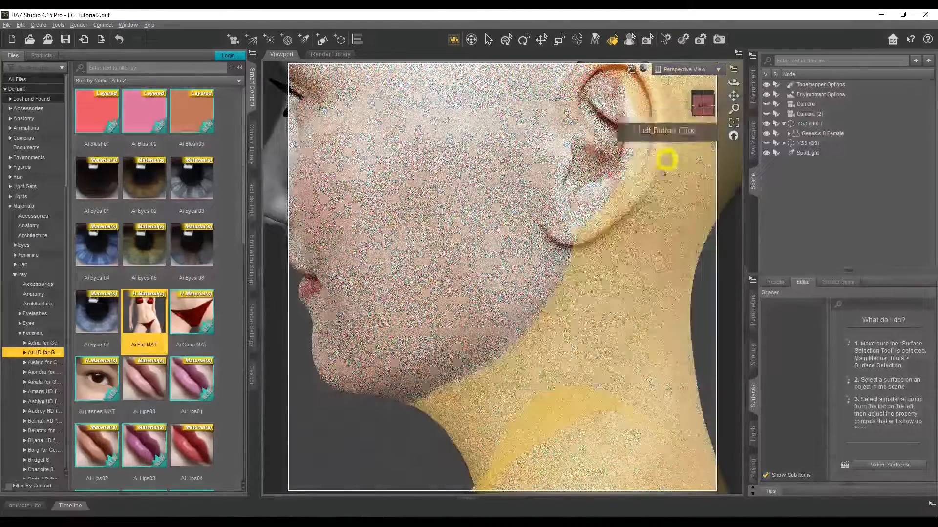
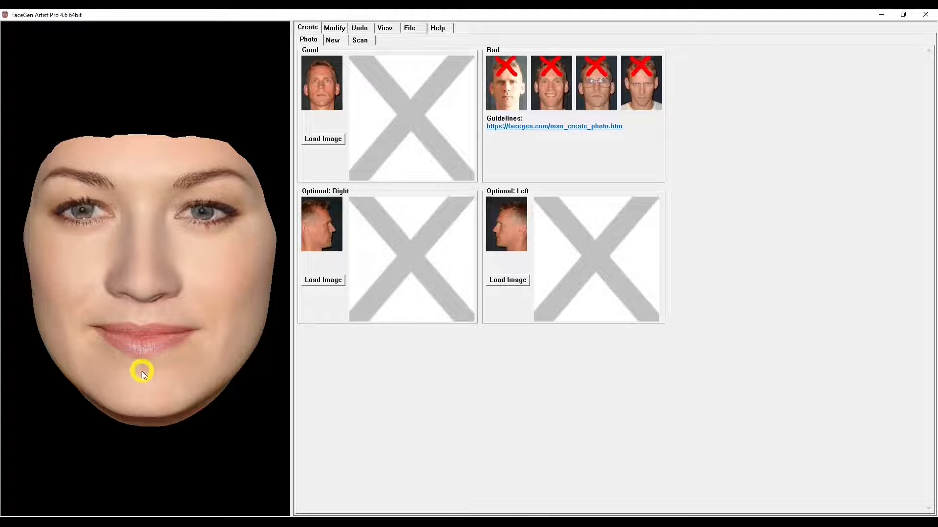
Step: Rotate the face model in FaceGen Artist Pro and examine the chin and jaw from the front and below
left_click_drag(144, 389, 147, 267)
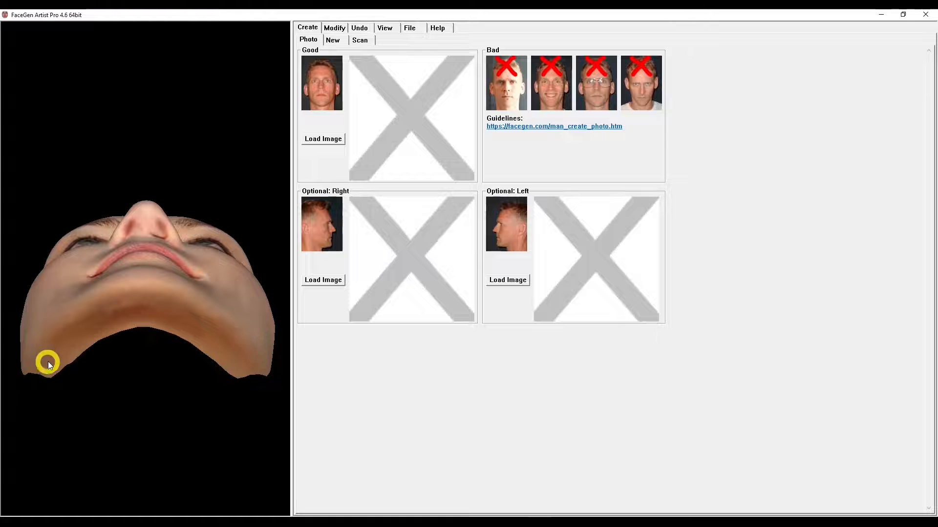
left_click_drag(202, 324, 163, 293)
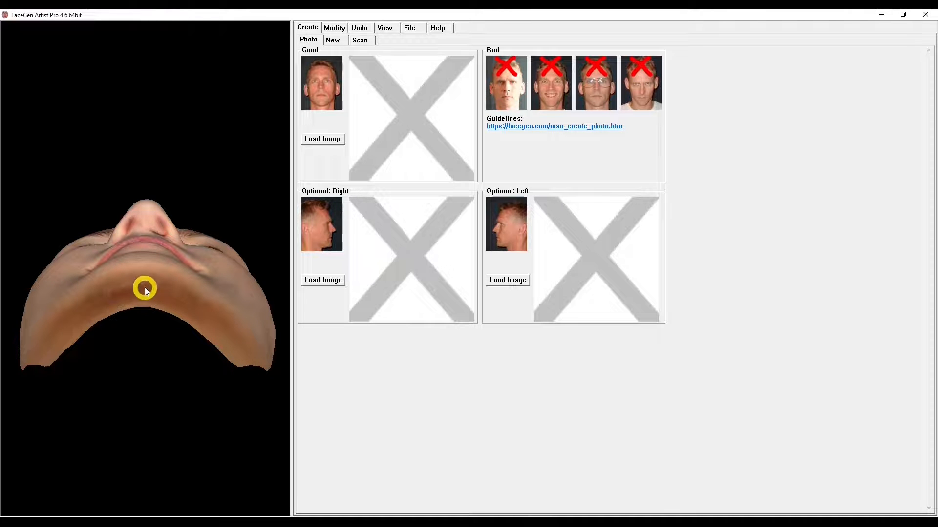
left_click_drag(143, 253, 225, 195)
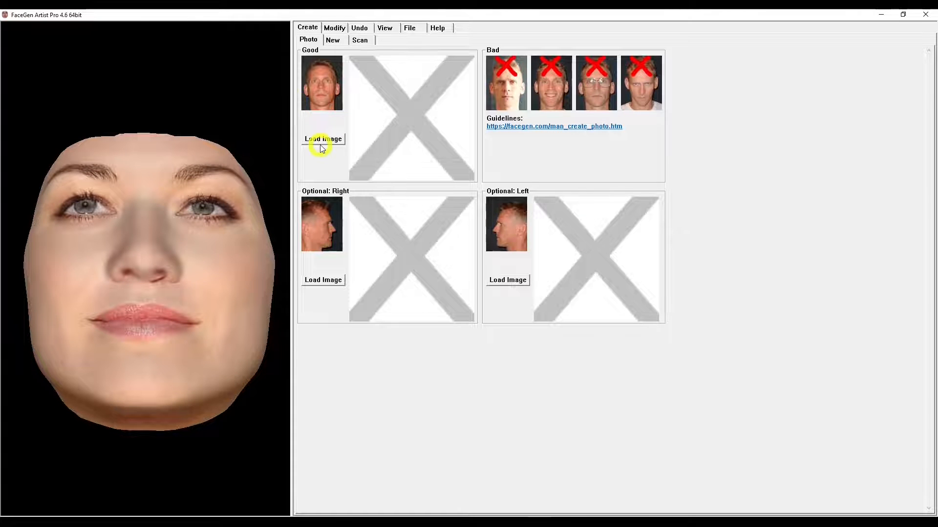
left_click_drag(153, 316, 370, 252)
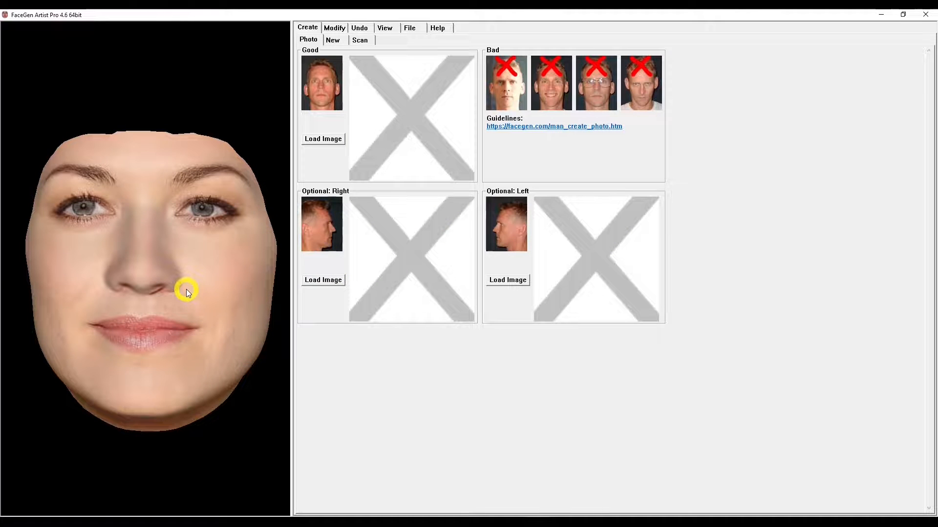
left_click_drag(153, 357, 116, 281)
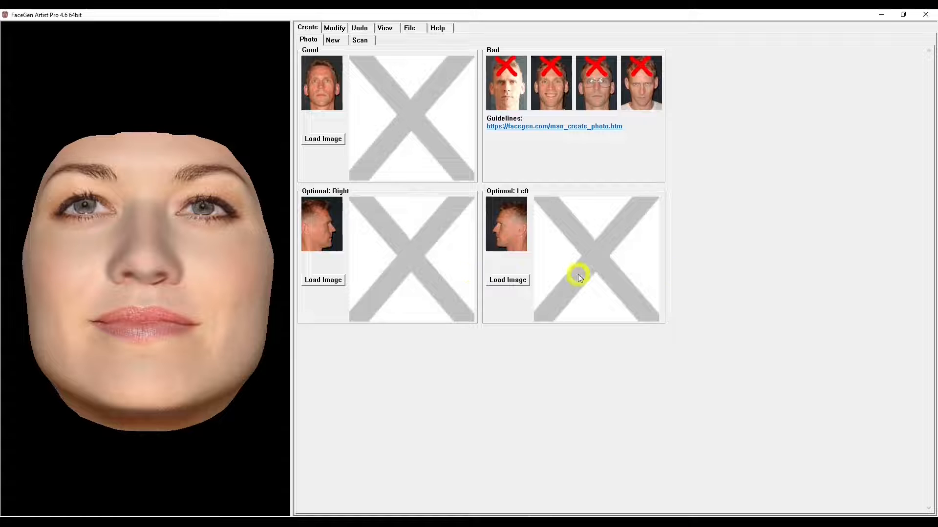
left_click_drag(142, 330, 147, 257)
left_click_drag(186, 292, 162, 353)
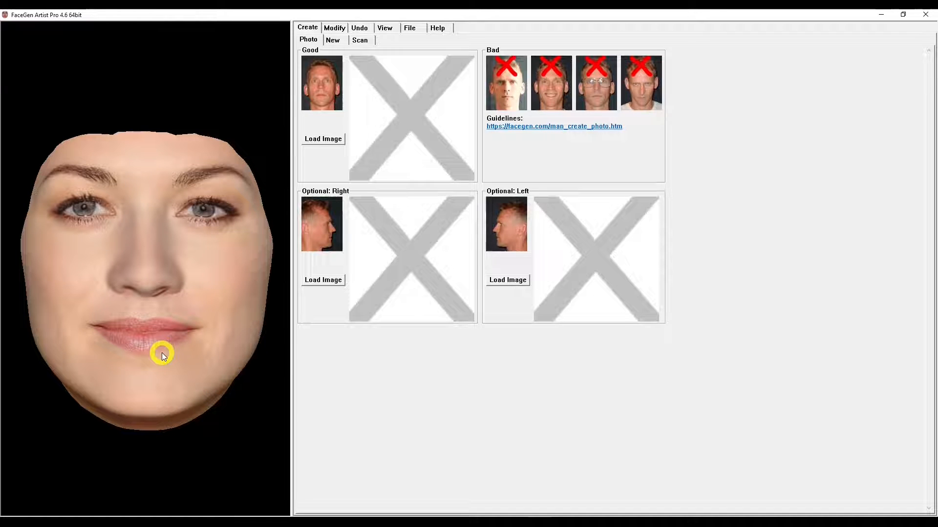
left_click_drag(155, 377, 72, 353)
left_click(188, 327)
left_click_drag(143, 225, 139, 343)
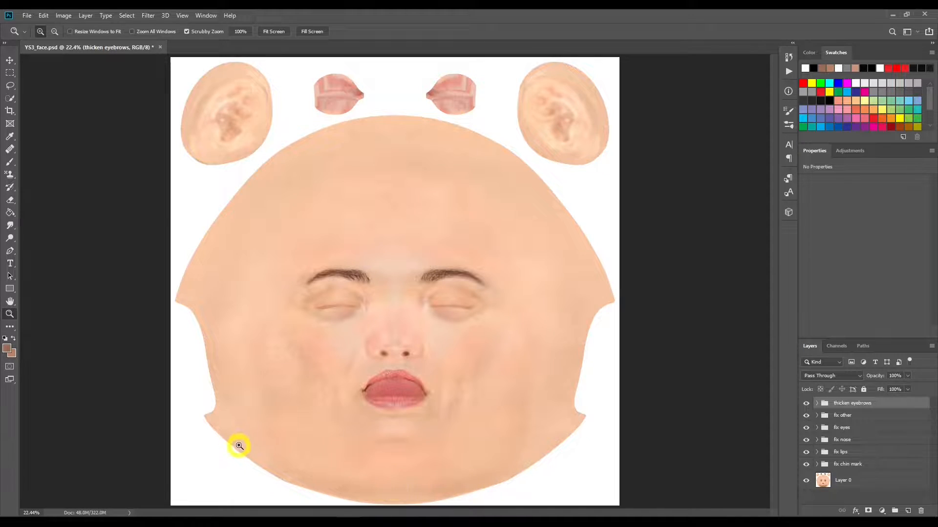
Step: Check the jaw and neck in DAZ Studio, then switch to Photoshop and inspect the layers inside the fix chin mark group
left_click(380, 523)
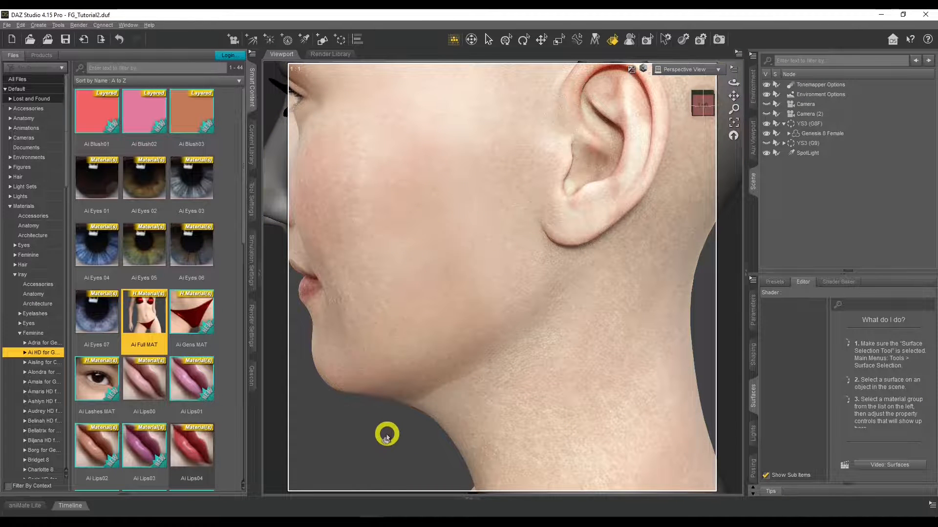
key("ctrl+9")
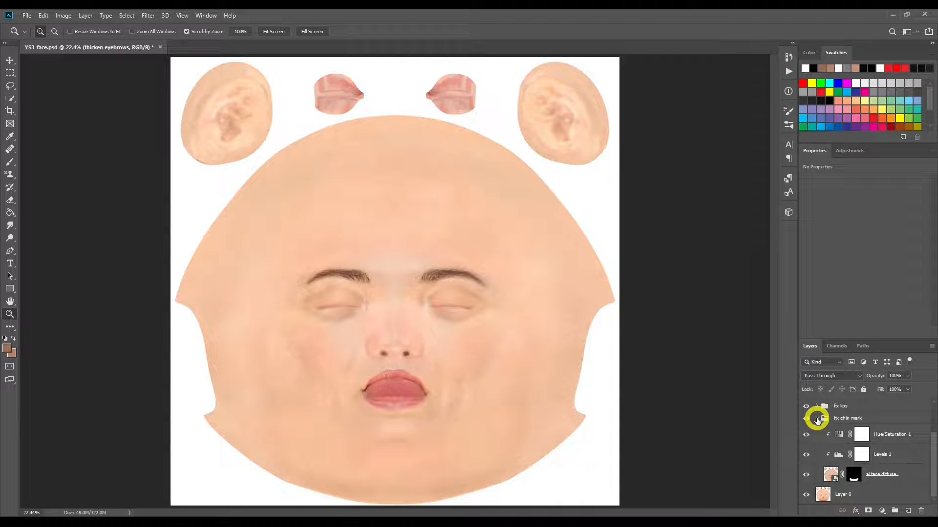
left_click(817, 418)
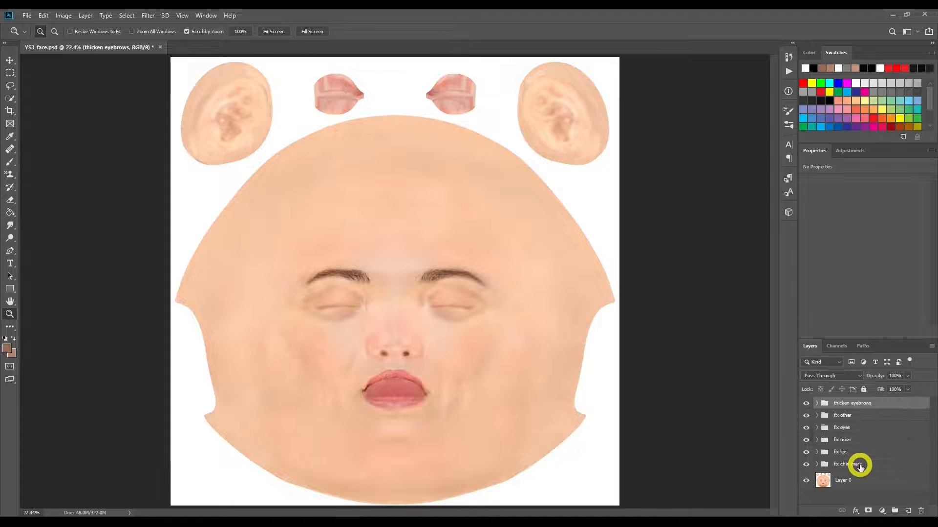
Step: Create a layer group named fix chin mark 2 above the fix chin mark group and move Layer 0 into it
left_click(880, 481)
left_click(895, 511)
double_click(843, 464)
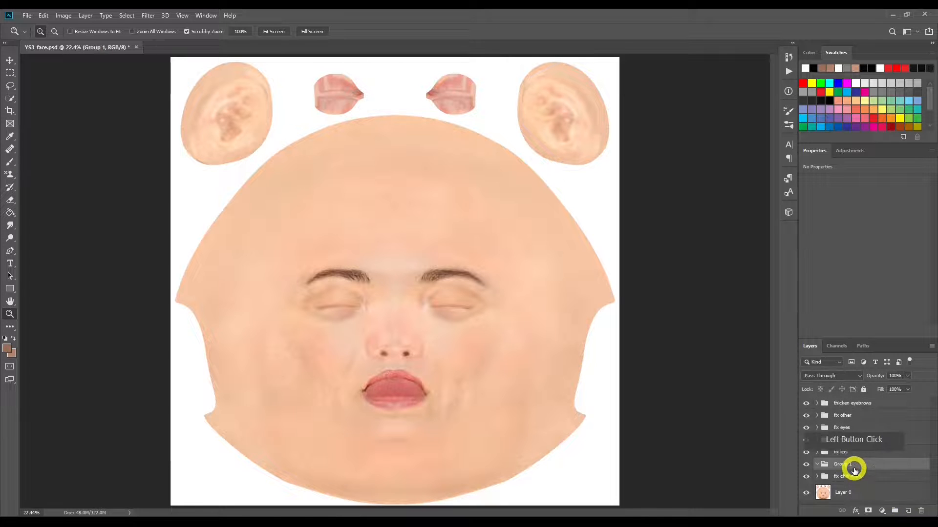
key("BackSpace")
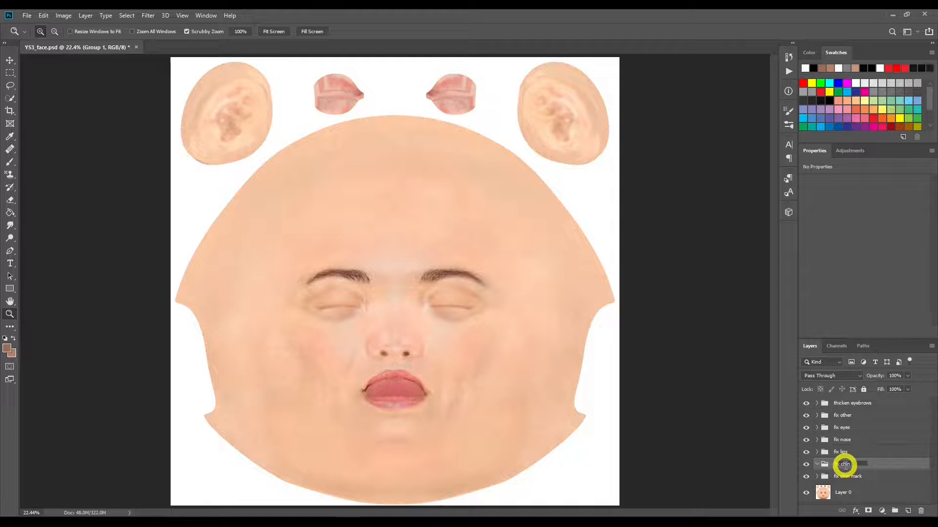
key("Return")
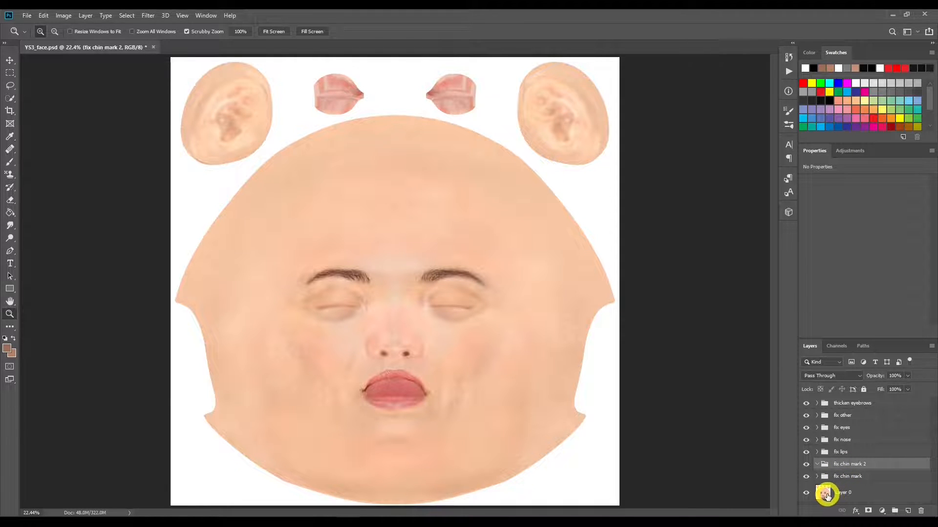
left_click_drag(825, 494, 836, 470)
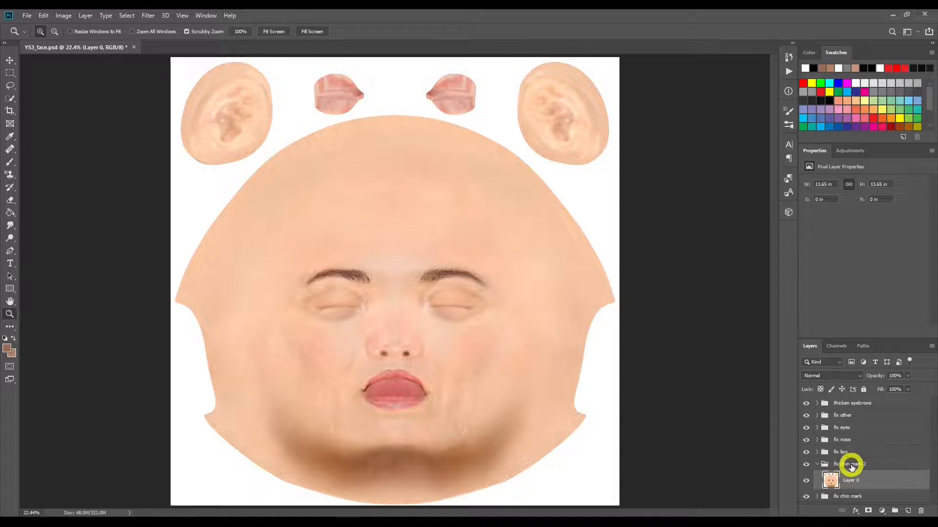
Step: Duplicate the ai face diffuse layer from the fix chin mark group and place the copy above Layer 0 in fix chin mark 2
left_click(817, 496)
scroll(852, 495, "down", 1)
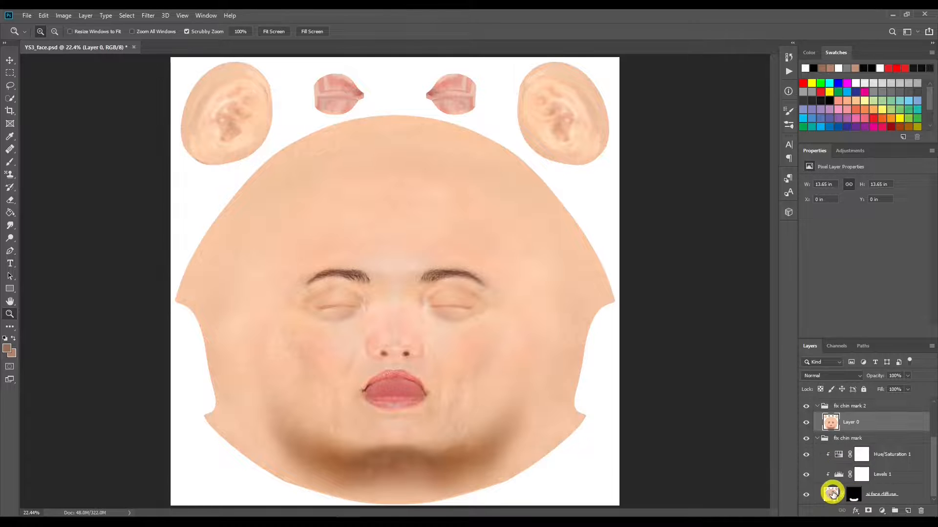
left_click(832, 494)
key("ctrl+j")
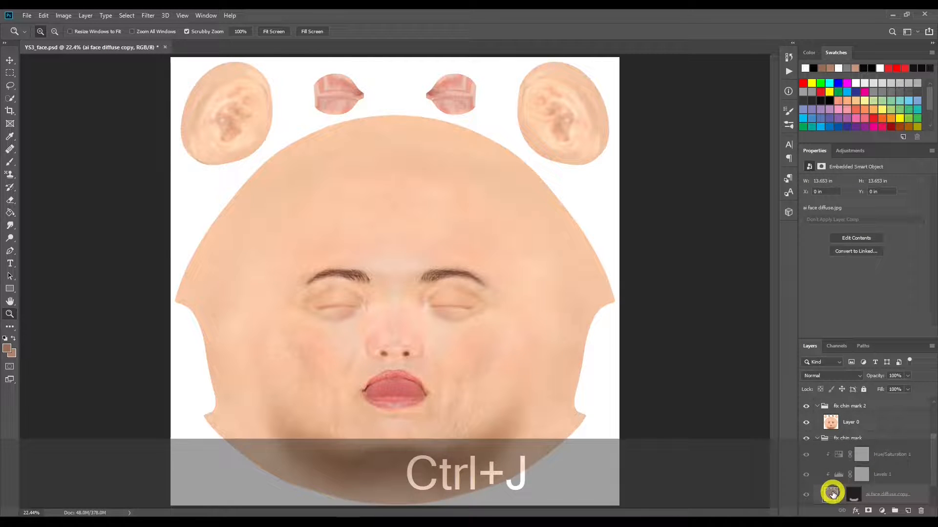
left_click_drag(832, 484, 855, 411)
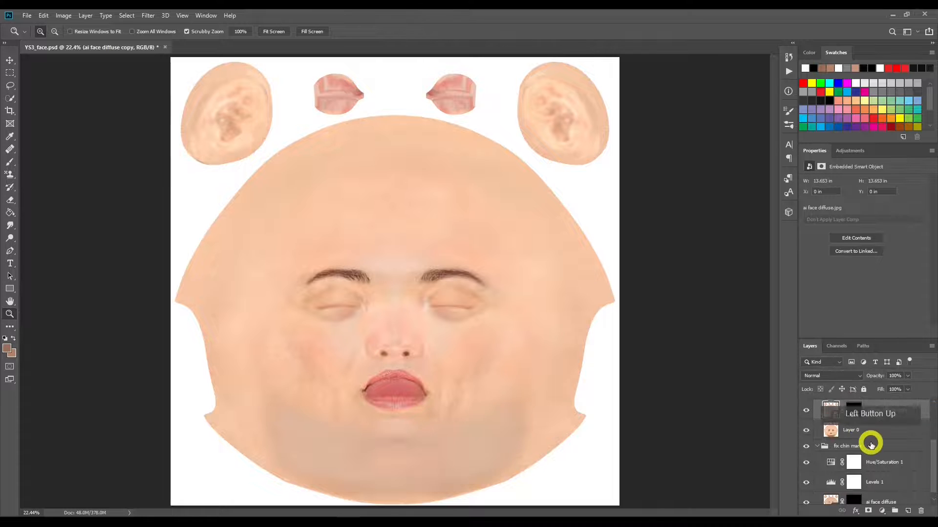
Step: Delete the layer mask of the ai face diffuse copy in fix chin mark 2 and hide that layer
right_click(855, 412)
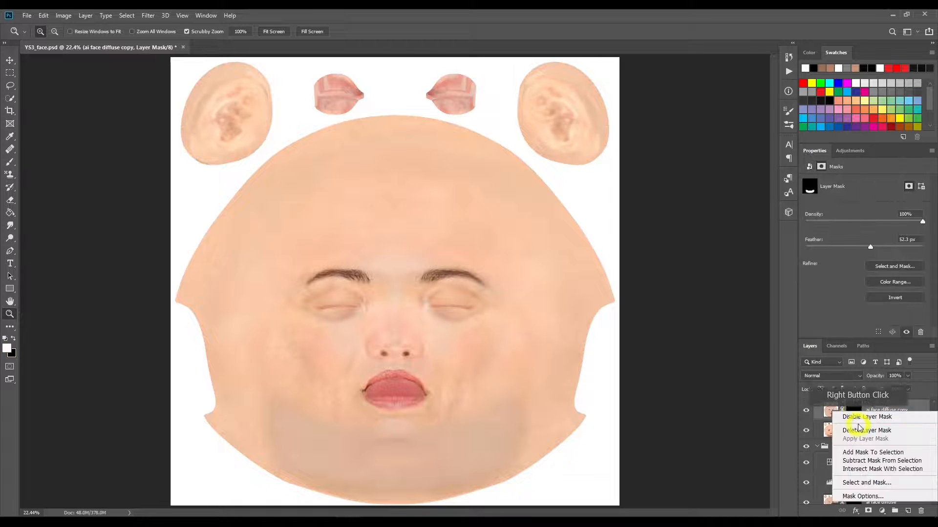
left_click(858, 430)
left_click(806, 412)
left_click(877, 421)
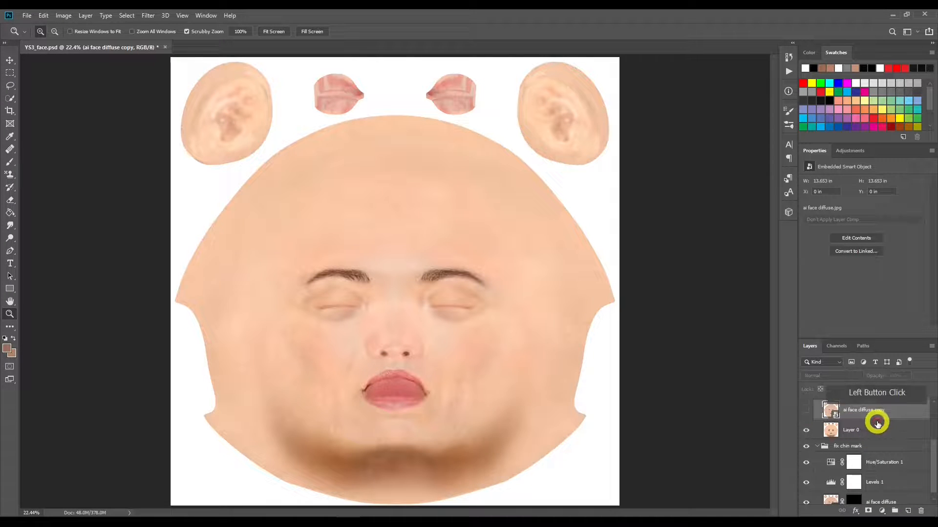
Step: Duplicate ai face diffuse within fix chin mark and move the original out of the group, to between fix chin mark 2 and fix chin mark
left_click(831, 493)
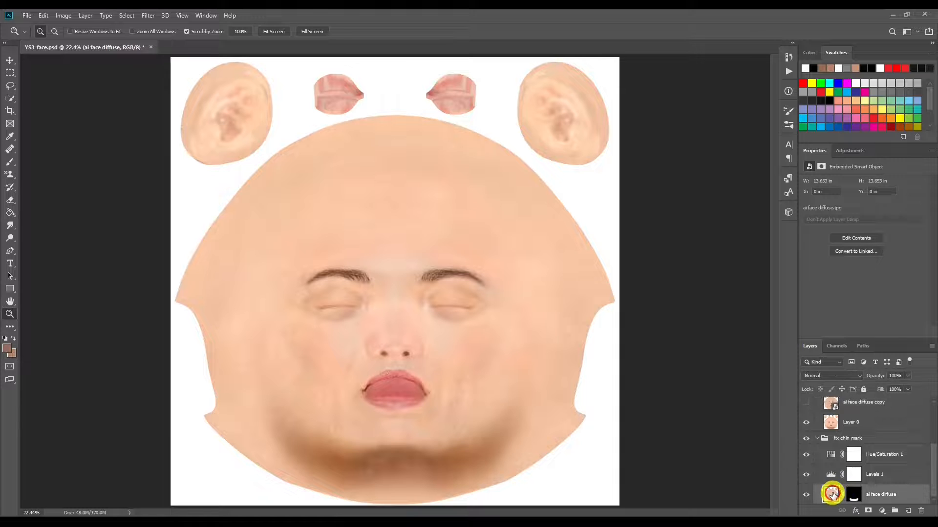
left_click(832, 494, "ctrl")
key("ctrl+j")
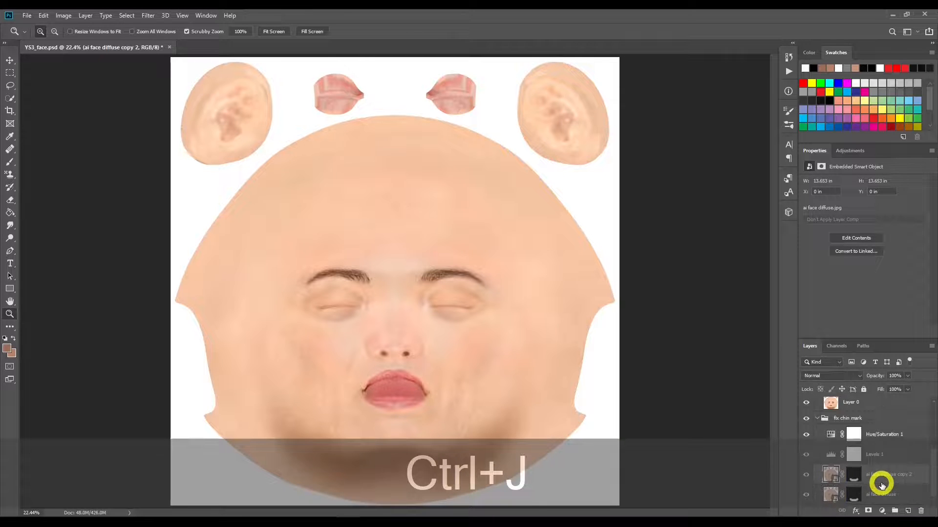
left_click_drag(832, 496, 806, 415)
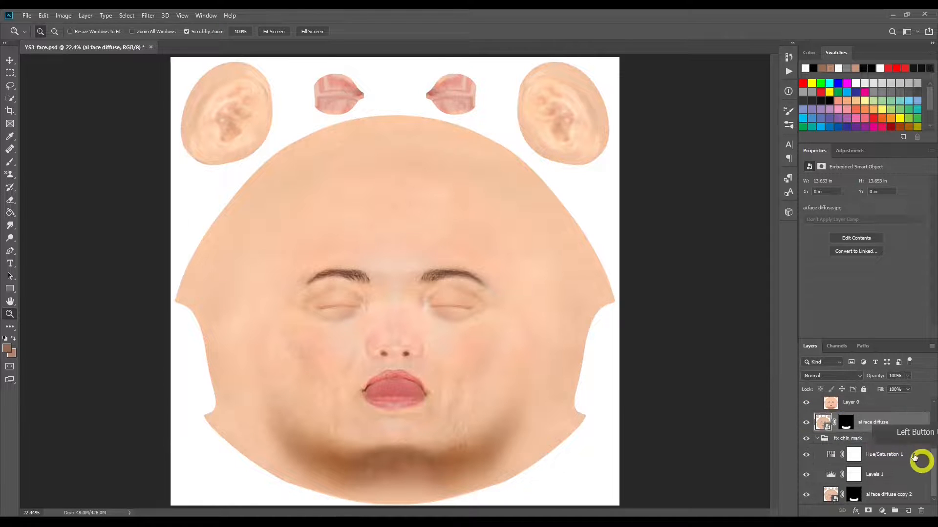
scroll(820, 435, "up", 3)
Step: Delete the layer mask of the ungrouped ai face diffuse layer and hide the fix chin mark group
left_click(848, 482)
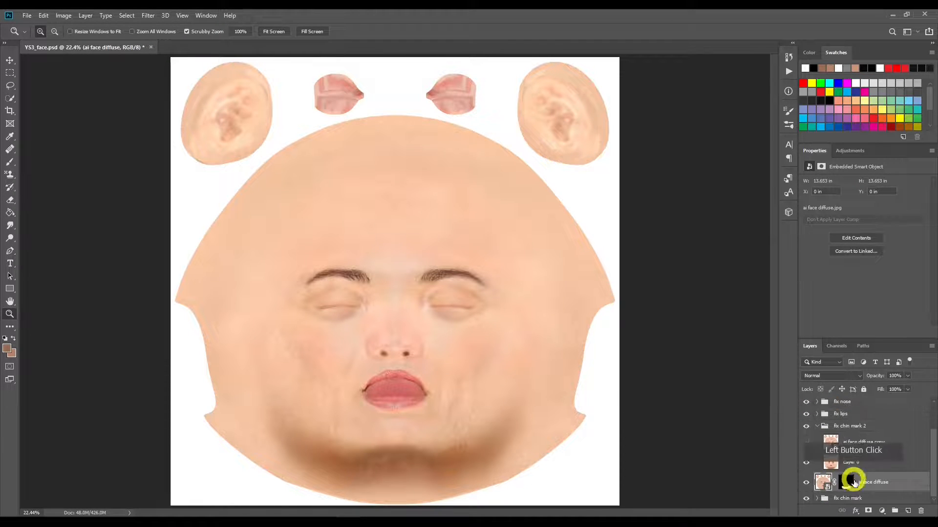
right_click(844, 486)
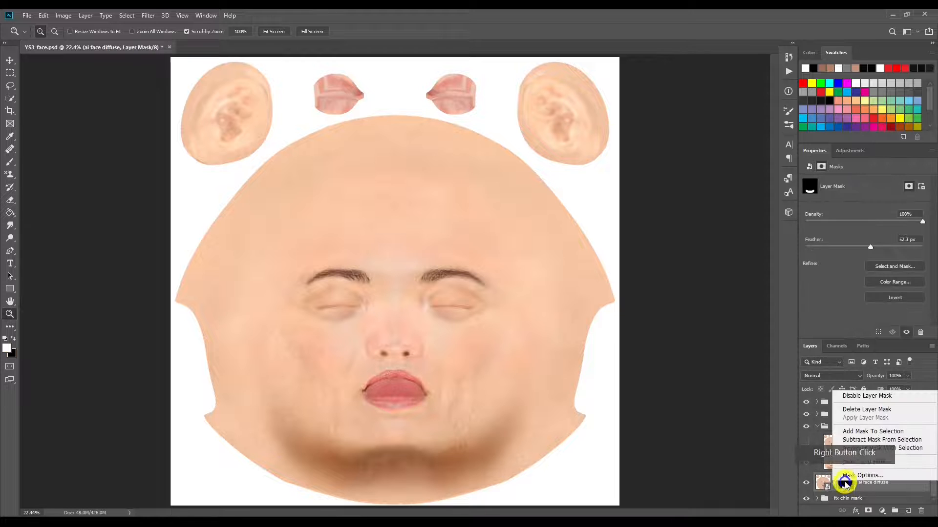
left_click(881, 410)
left_click(808, 497)
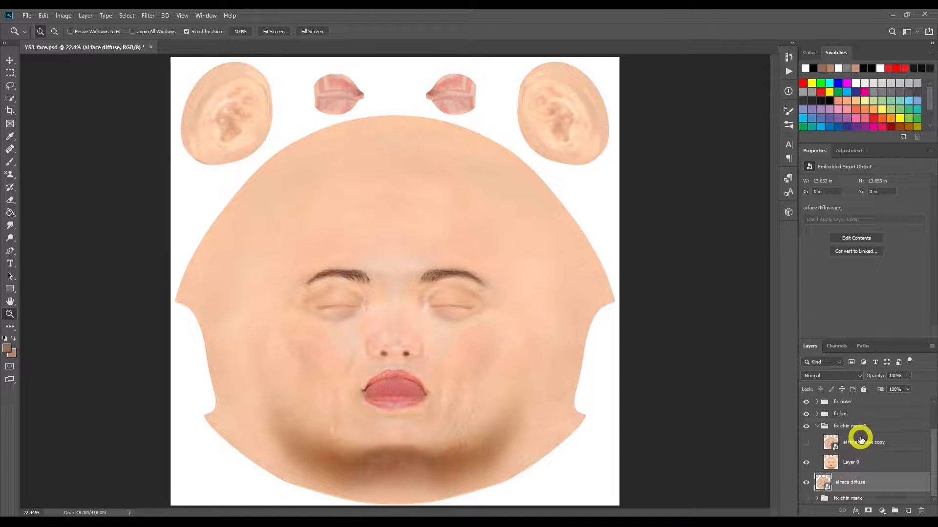
Step: Reorder the layers so the fix chin mark group sits above the ungrouped ai face diffuse layer at the bottom of the stack
left_click(818, 431)
left_click(817, 430)
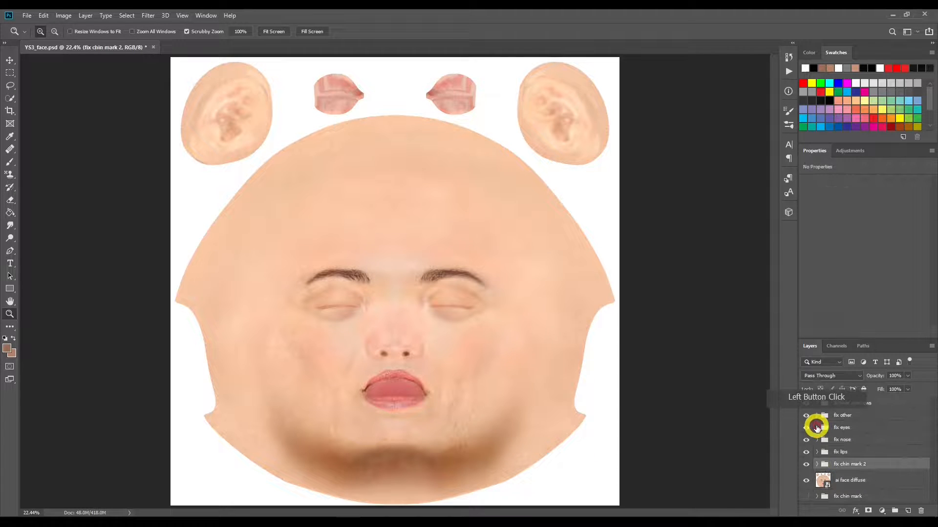
left_click(815, 463)
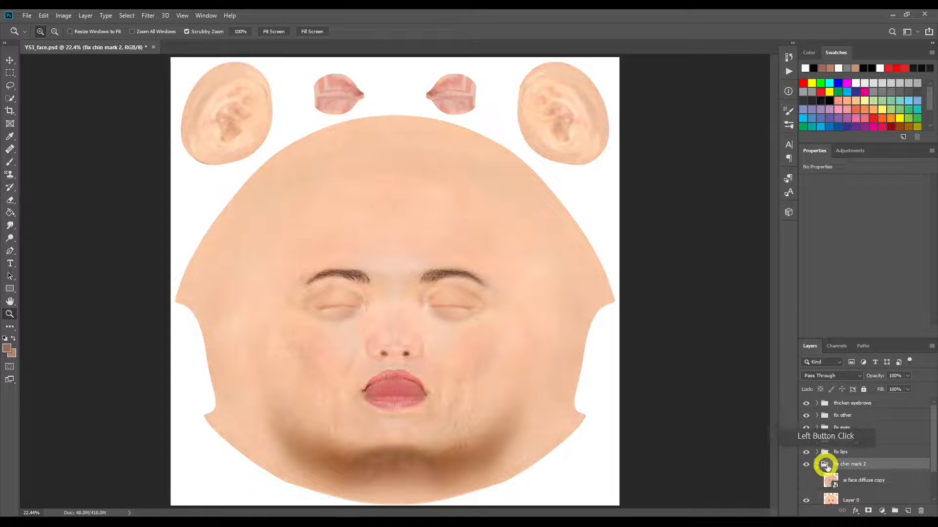
left_click_drag(836, 499, 836, 473)
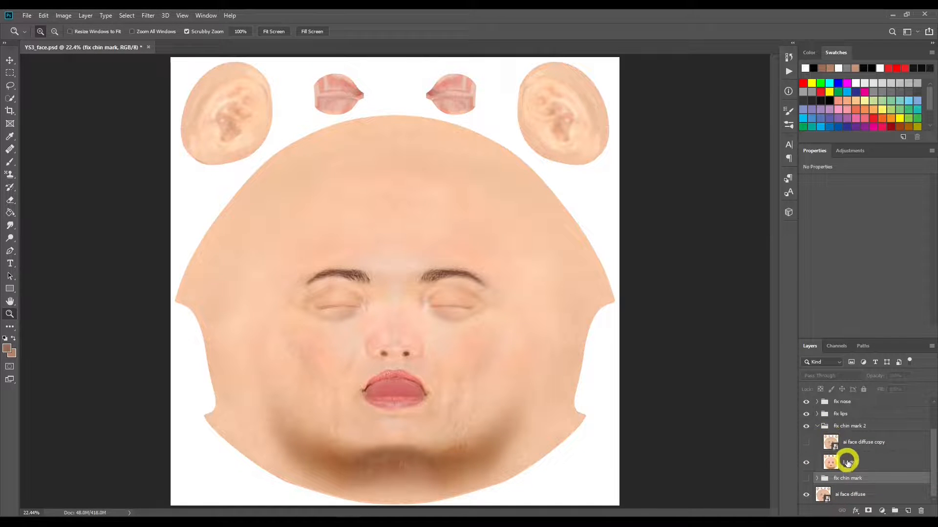
Step: Add a black layer mask to Layer 0 in the fix chin mark 2 group so the whole layer is hidden
left_click(847, 461)
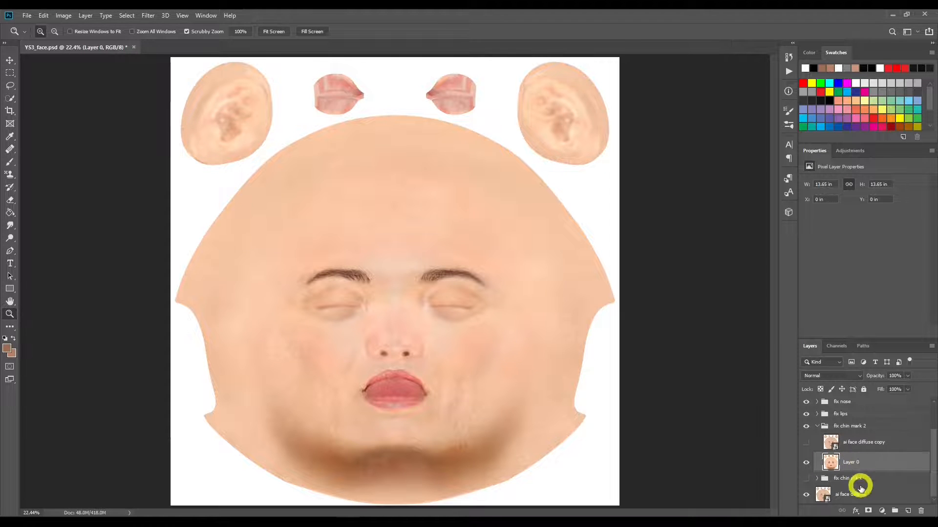
key("alt")
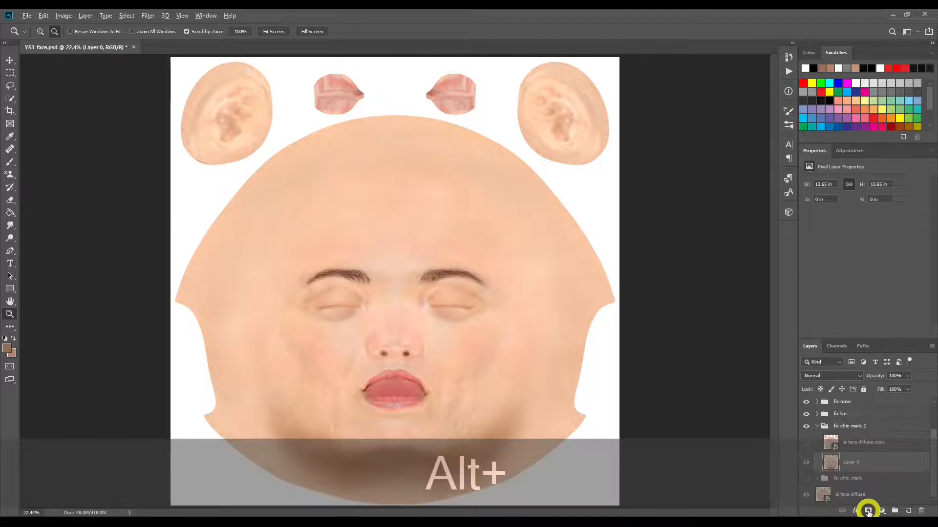
left_click(867, 511, "alt")
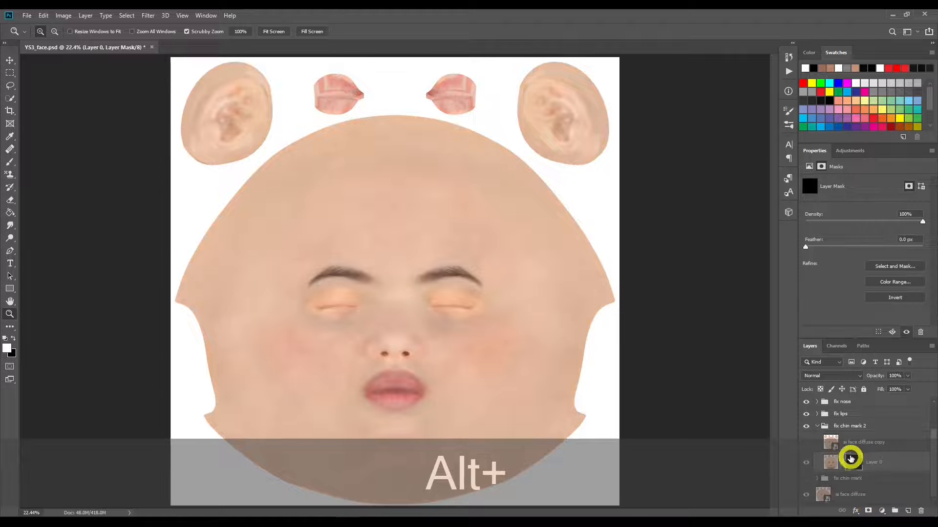
Step: Hide the fix other, fix eyes, fix nose and fix lips groups
left_click(808, 427)
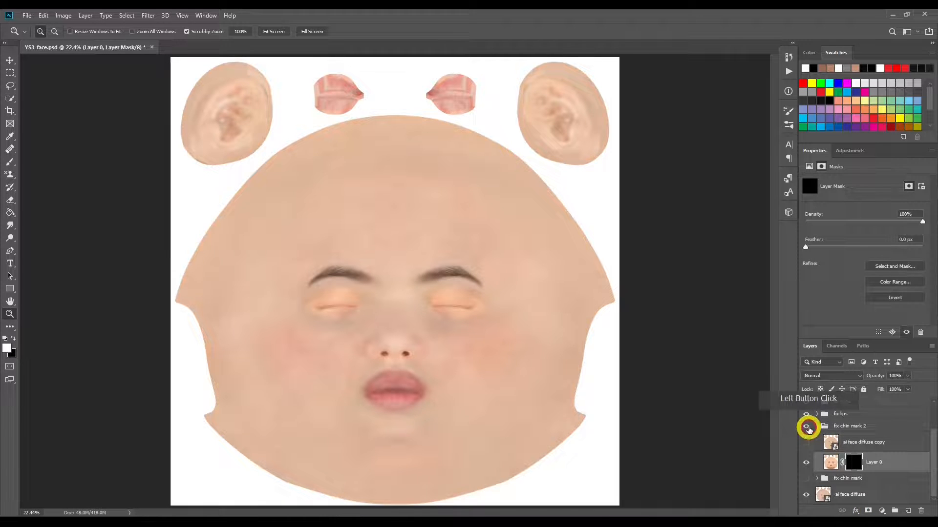
scroll(810, 429, "up", 2)
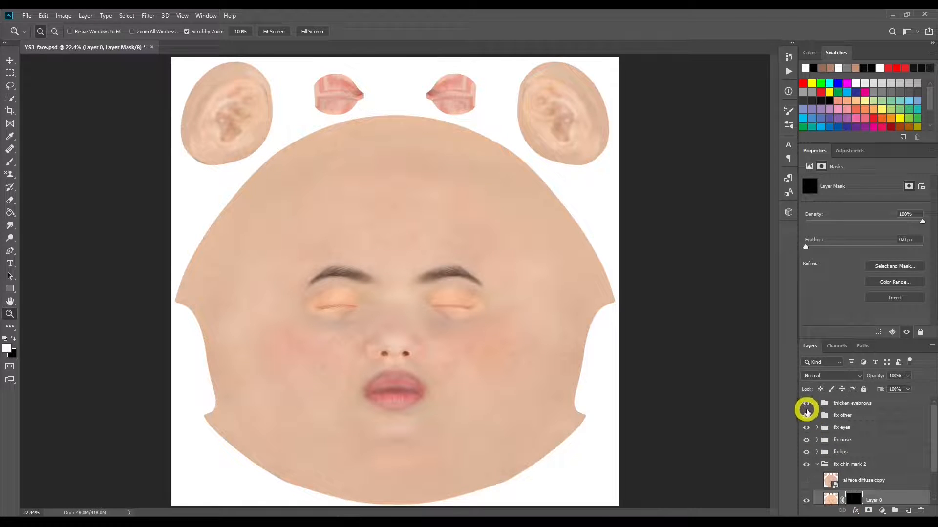
left_click(805, 415)
left_click(805, 428)
left_click(806, 440)
left_click(806, 451)
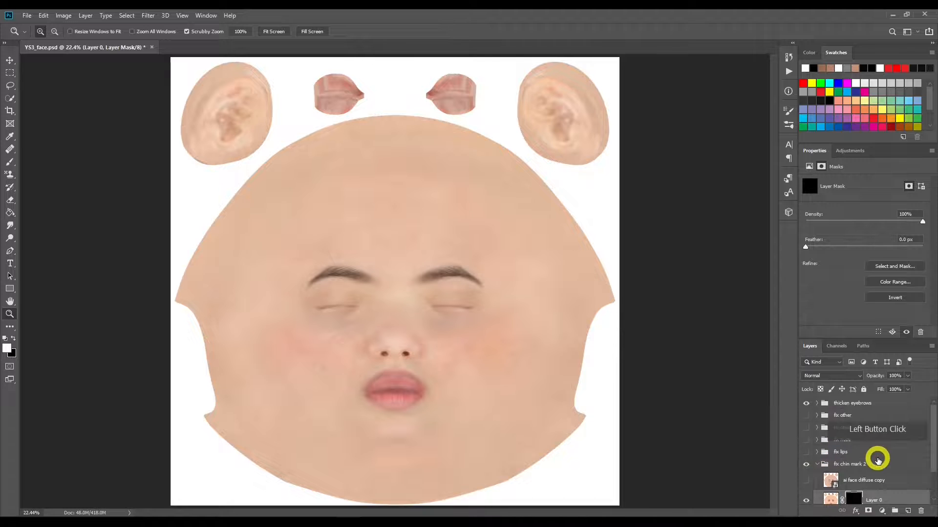
scroll(850, 439, "down", 2)
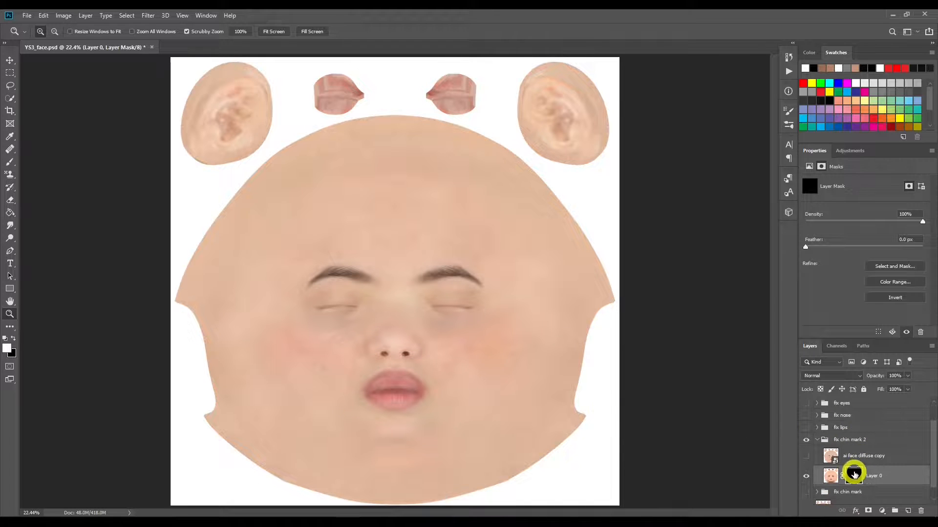
Step: Target the black layer mask of Layer 0 with the Brush tool in white and enlarge the brush to 3200 px
left_click(854, 475)
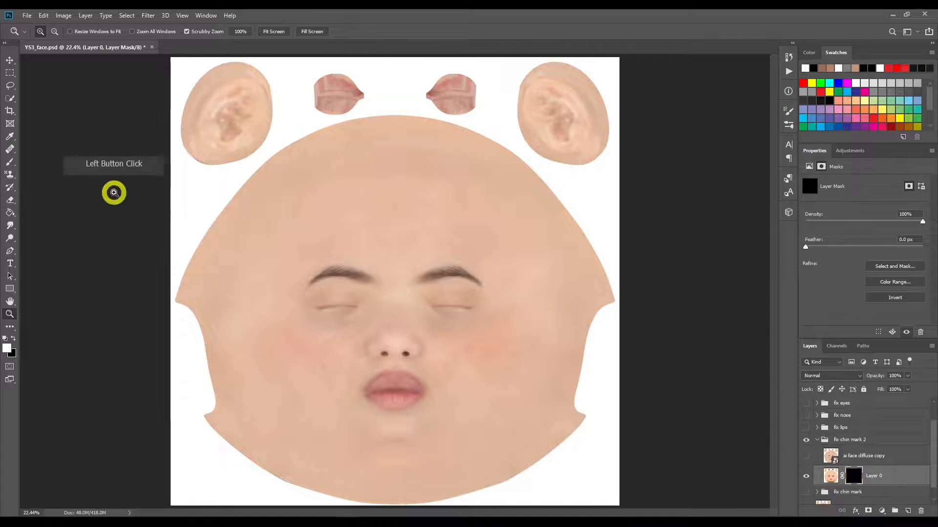
left_click(10, 161)
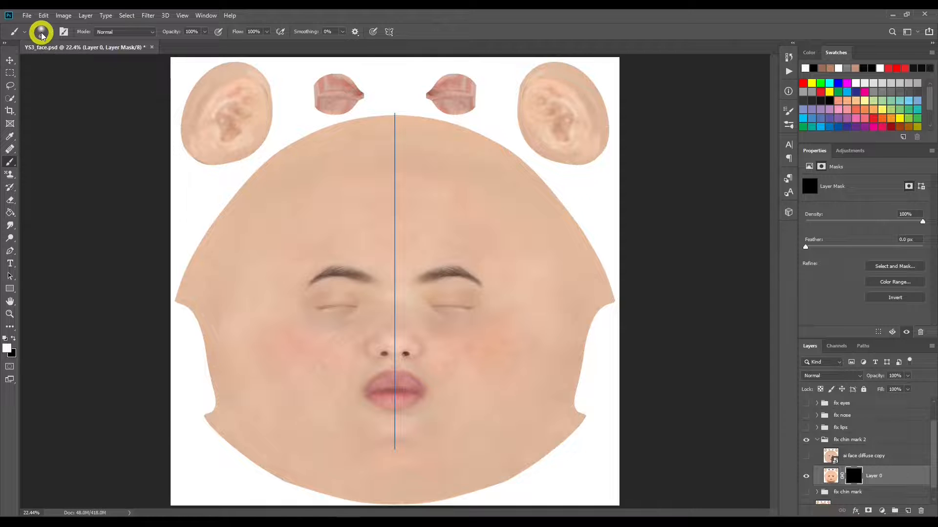
left_click(389, 32)
left_click(433, 13)
left_click(387, 348)
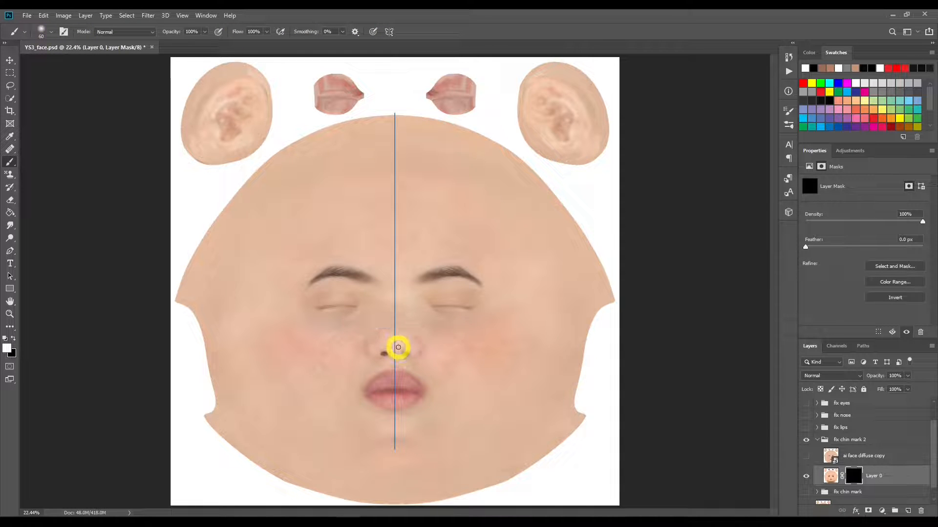
key("bracketright")
key("bracketright")
key("bracketright")
key("bracketright")
key("bracketright")
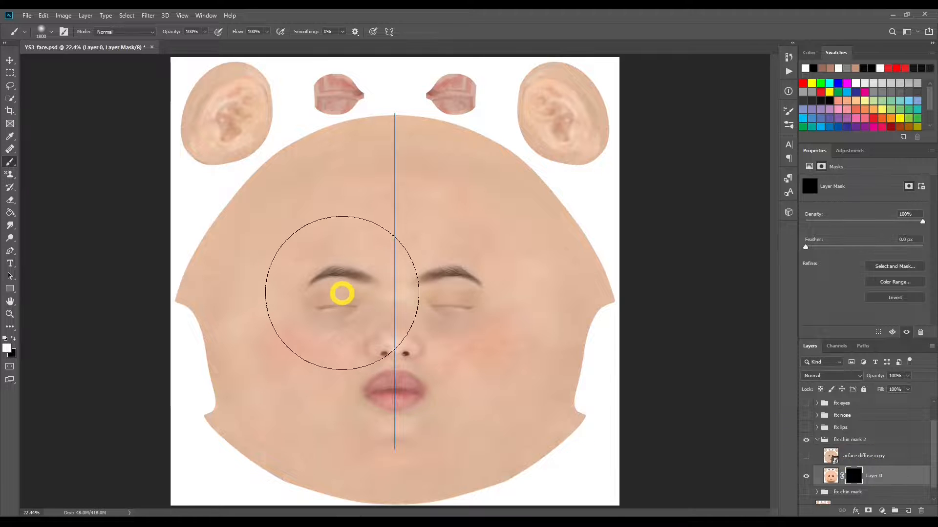
key("bracketright")
key("bracketright")
key("bracketright")
key("bracketright")
key("bracketright")
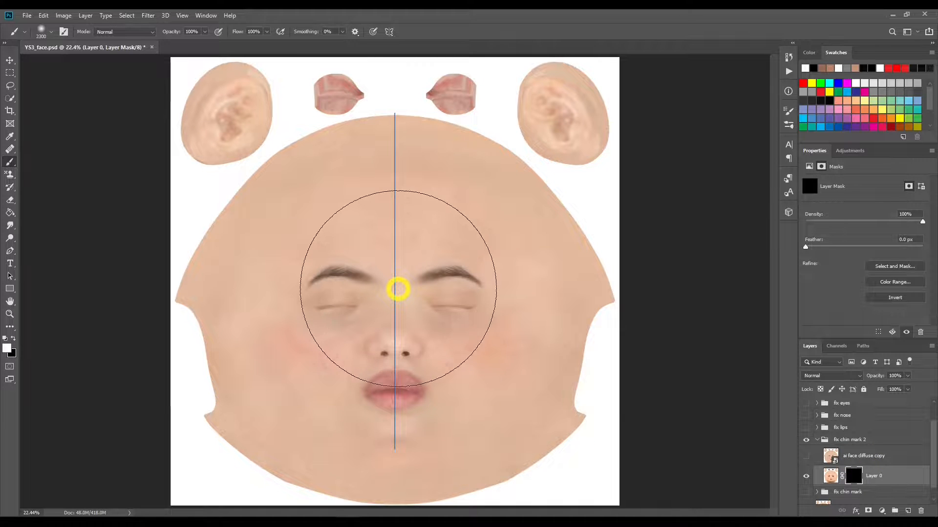
key("bracketright")
key("bracketright")
key("bracketright")
key("bracketright")
key("bracketright")
key("bracketright")
key("bracketright")
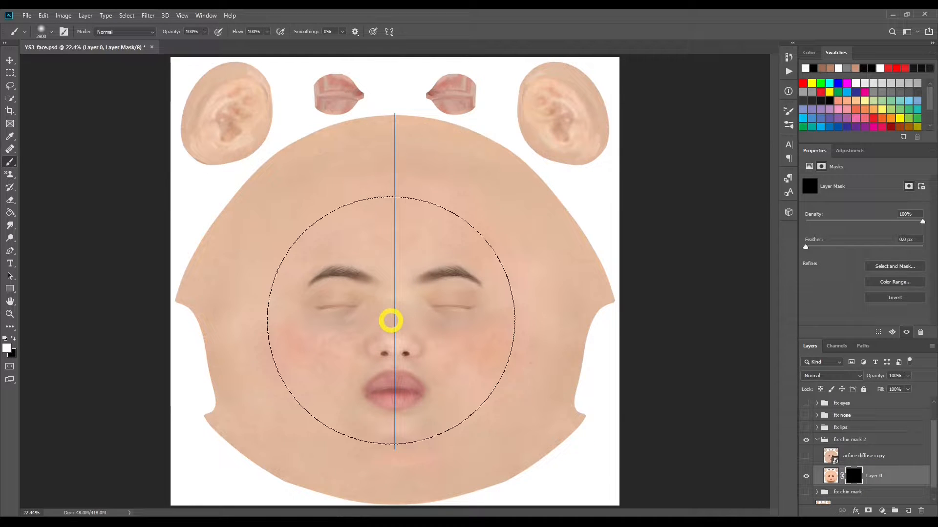
key("bracketright")
key("bracketright")
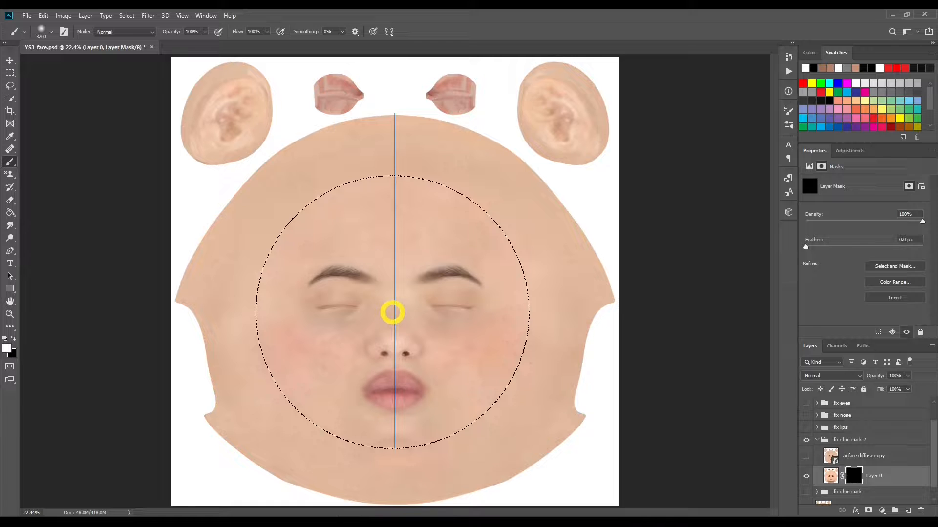
key("bracketright")
key("bracketleft")
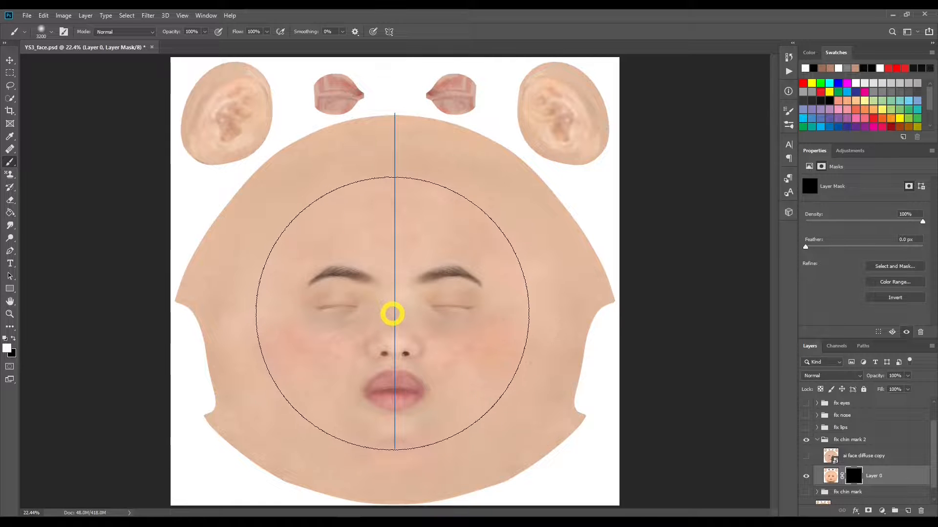
Step: Try to reveal the middle of Layer 0's face on its mask with white 3200 px dabs, and undo them
left_click(395, 316)
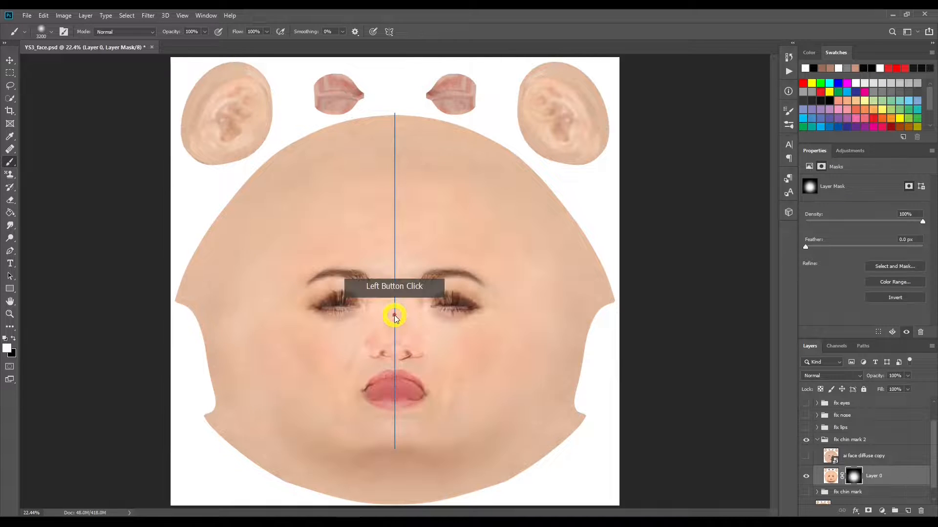
left_click(394, 324)
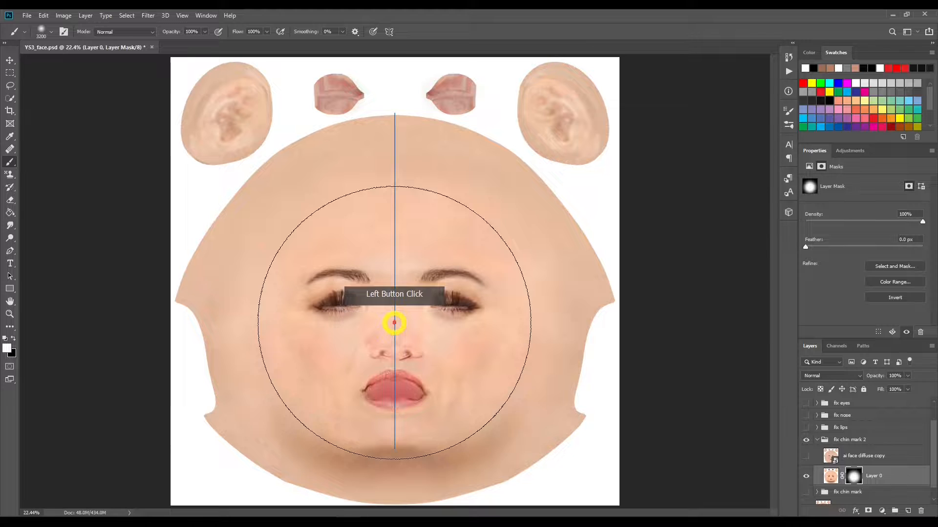
left_click(394, 283)
left_click(397, 296)
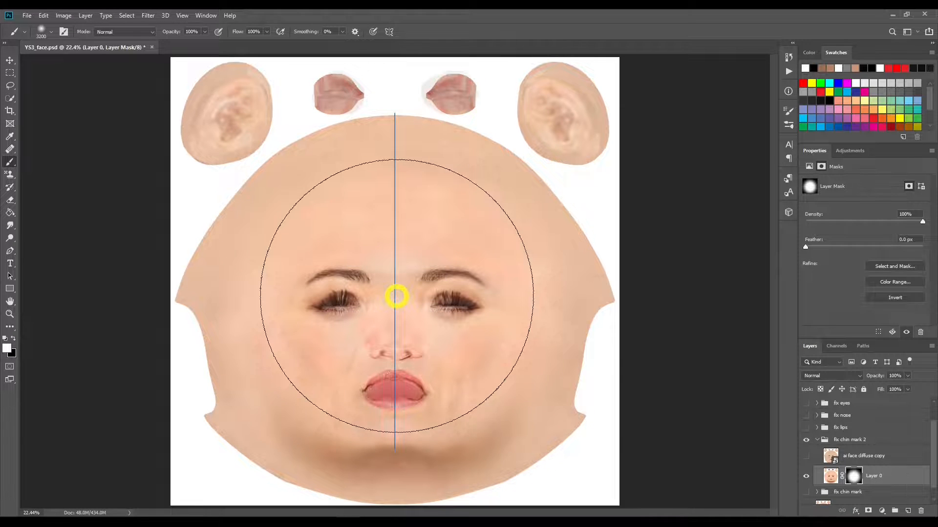
key("ctrl+z")
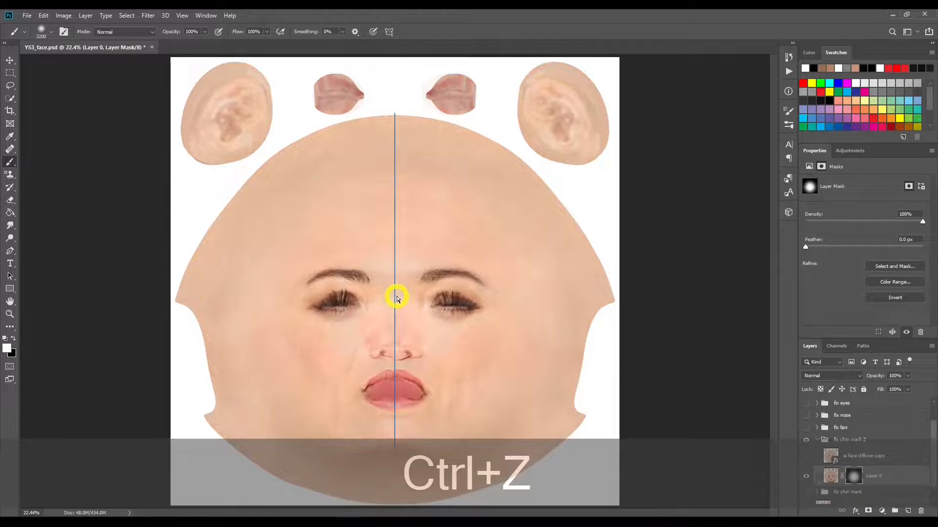
Step: Reduce the brush to 2500 px and paint white on Layer 0's mask to reveal the eyes, nose, lips and cheeks
key("bracketleft")
key("bracketleft")
key("bracketleft")
key("bracketleft")
key("bracketleft")
key("bracketleft")
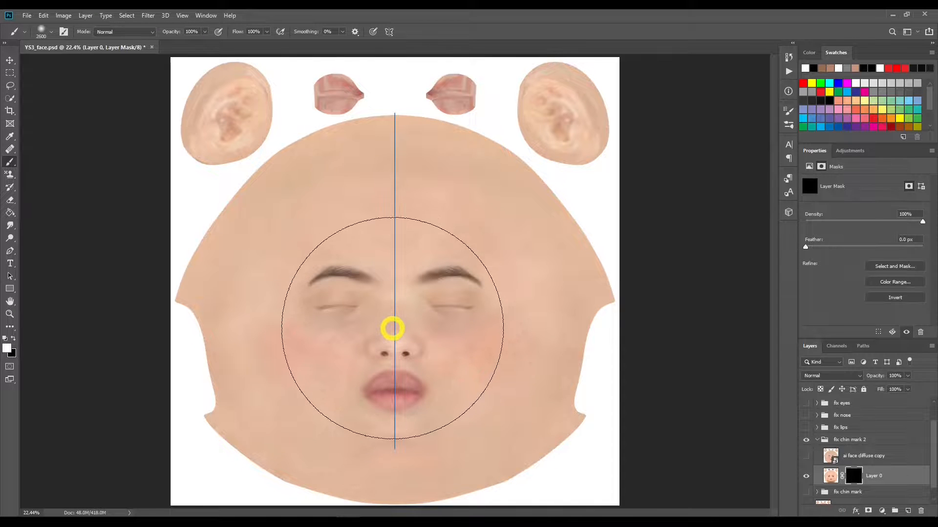
left_click(392, 328)
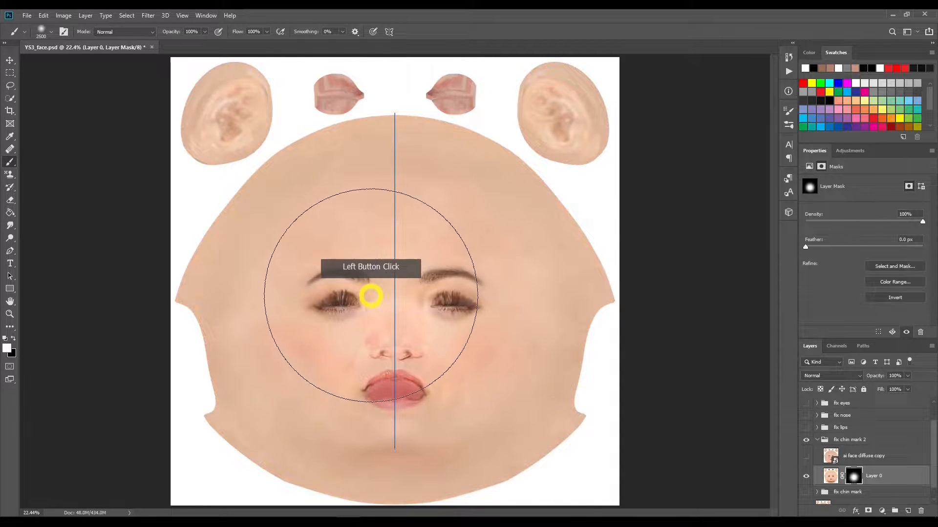
left_click(428, 311)
left_click(430, 341)
key("bracketleft")
left_click(362, 342)
left_click(457, 365)
Step: Shrink the brush to about 300 px and paint black on Layer 0's mask to hide the dark shading under the chin
key("bracketleft")
key("bracketleft")
key("bracketleft")
key("bracketleft")
key("bracketleft")
key("bracketleft")
key("bracketleft")
key("bracketleft")
key("bracketleft")
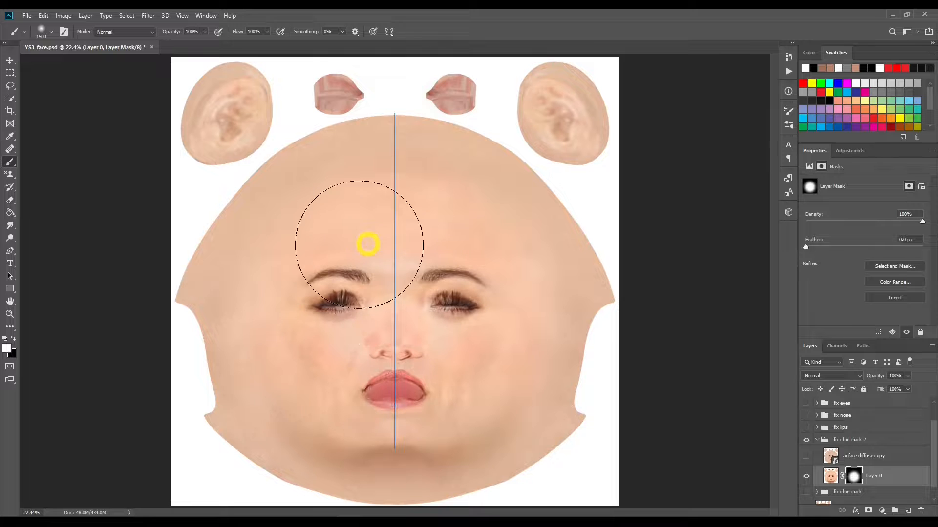
key("bracketleft")
key("bracketleft")
key("bracketleft")
key("bracketleft")
key("bracketleft")
key("bracketleft")
key("bracketleft")
key("bracketleft")
key("bracketleft")
key("bracketleft")
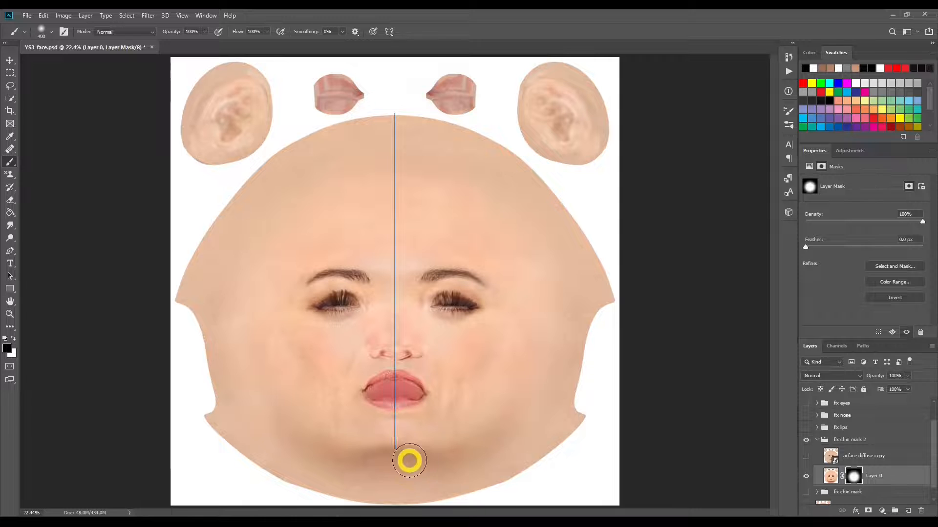
left_click(430, 463)
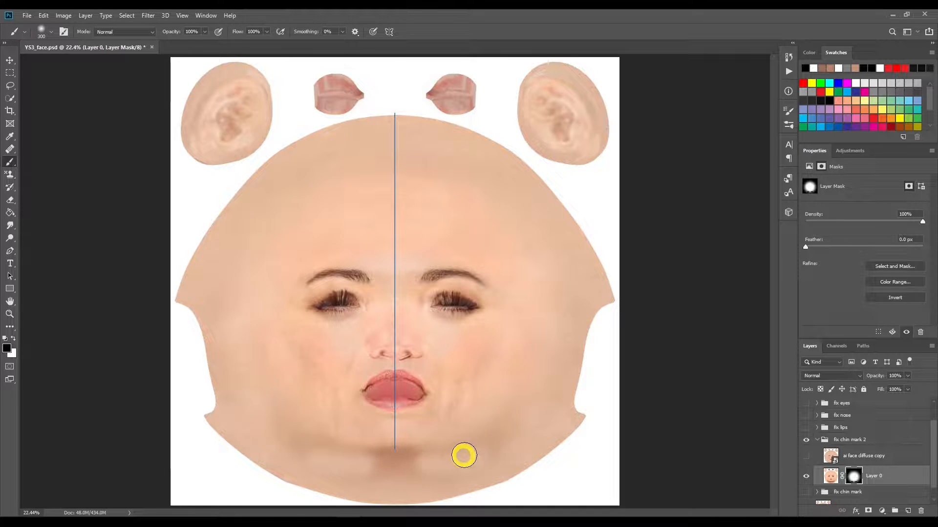
mouse_move(468, 453)
left_mouse_down()
mouse_move(404, 462)
mouse_move(332, 456)
mouse_move(280, 434)
mouse_move(459, 467)
left_mouse_up()
left_click(318, 462)
Step: Paint black around the outer face area on Layer 0's mask and feather the mask to 22.2 px
left_click_drag(318, 463, 205, 341)
mouse_move(263, 166)
left_mouse_down()
mouse_move(368, 118)
mouse_move(430, 122)
mouse_move(478, 139)
mouse_move(556, 195)
mouse_move(613, 299)
mouse_move(578, 359)
mouse_move(573, 406)
mouse_move(582, 419)
mouse_move(543, 457)
mouse_move(466, 498)
mouse_move(378, 502)
mouse_move(273, 476)
mouse_move(230, 452)
mouse_move(207, 421)
mouse_move(209, 346)
mouse_move(175, 290)
mouse_move(283, 135)
mouse_move(230, 194)
mouse_move(283, 148)
mouse_move(340, 127)
mouse_move(412, 119)
mouse_move(477, 130)
mouse_move(576, 306)
left_mouse_up()
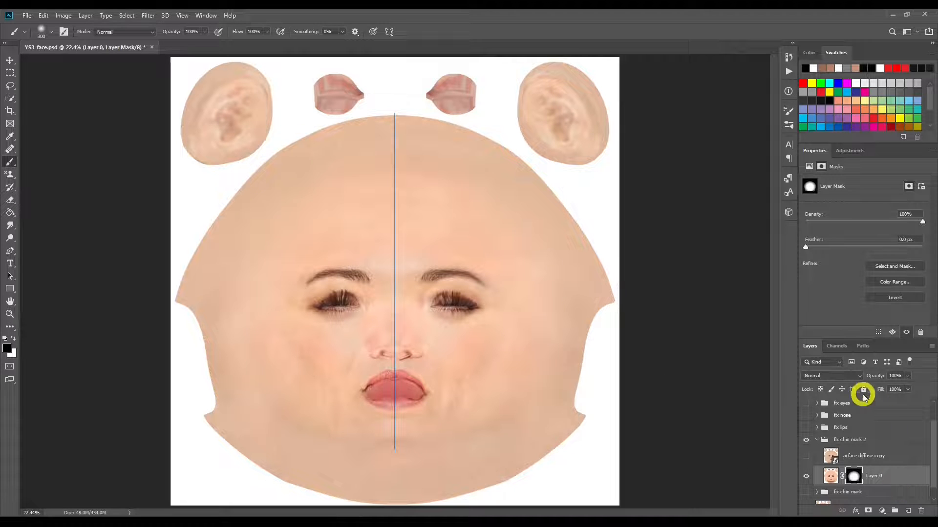
left_click_drag(805, 248, 858, 249)
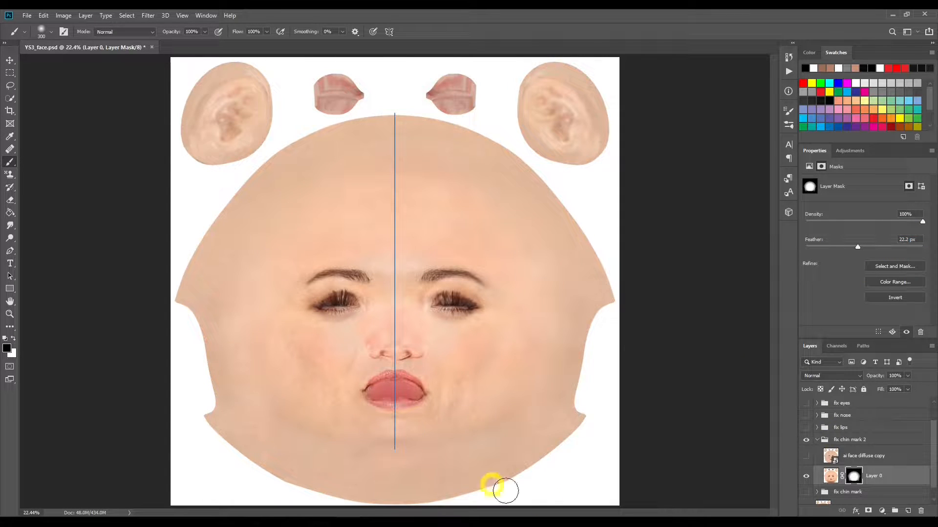
Step: Show the ai face diffuse copy layer in the fix chin mark 2 group and set its blend mode to Color
left_click(806, 457)
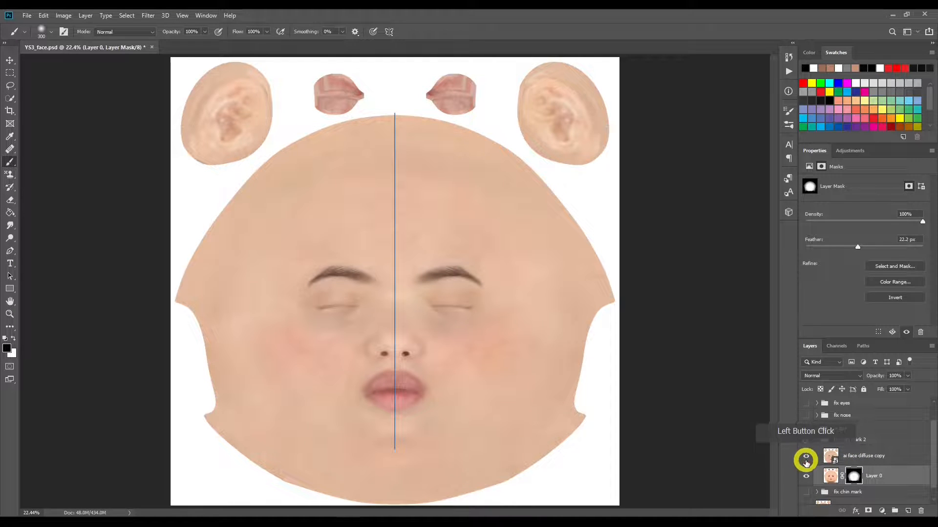
left_click(874, 457)
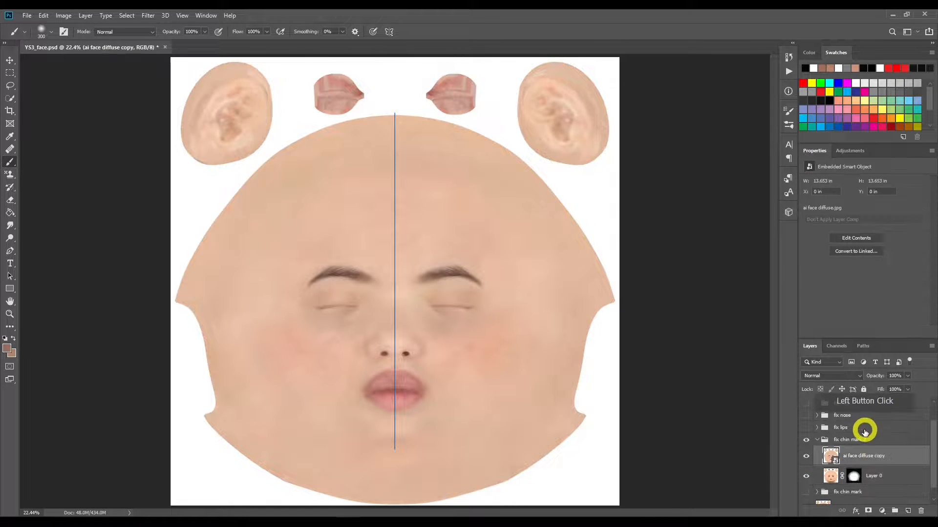
left_click(846, 376)
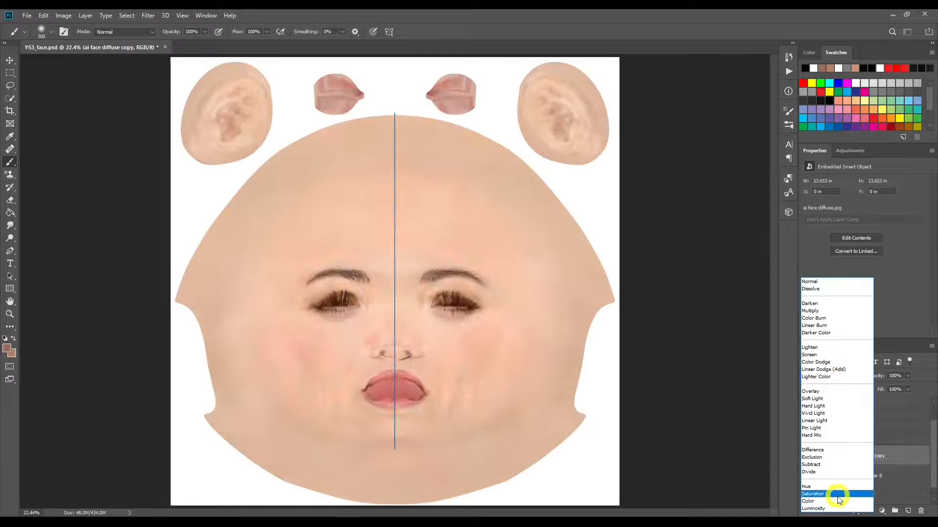
left_click(837, 501)
left_click(485, 325)
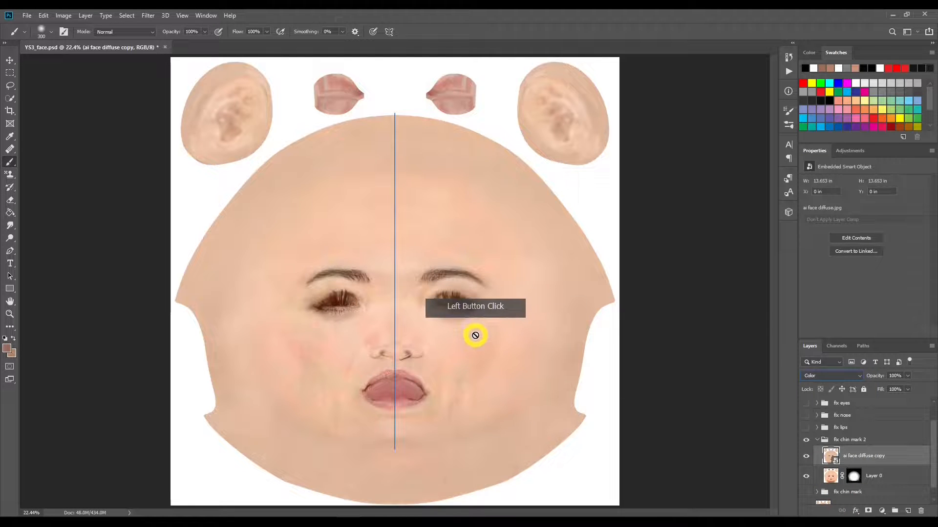
Step: Set the opacity of the ai face diffuse copy layer to 90% and compare the face with and without it
left_click(907, 376)
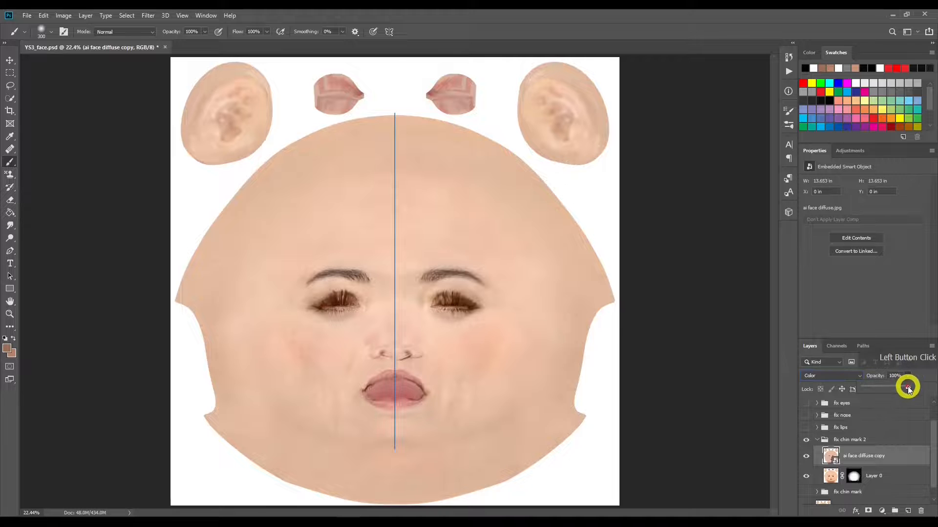
mouse_move(907, 388)
left_mouse_down()
mouse_move(860, 389)
mouse_move(906, 387)
left_mouse_up()
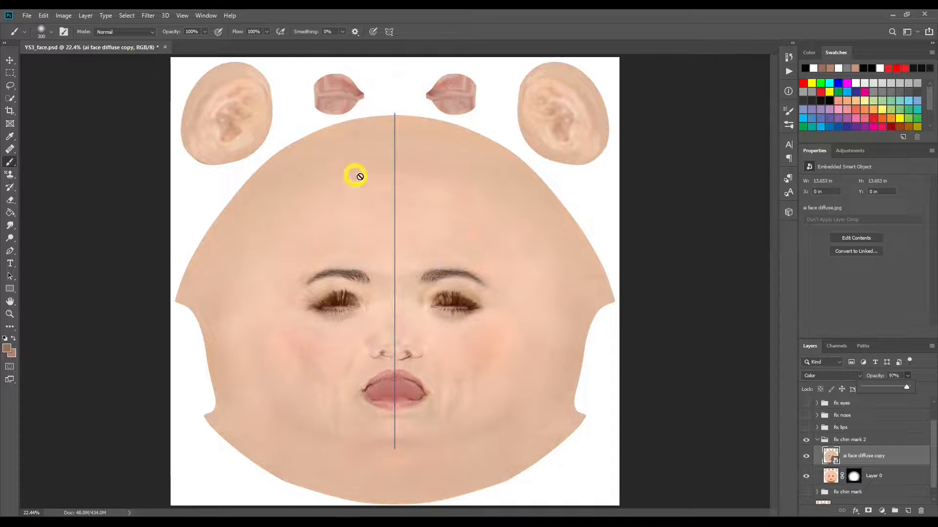
left_click_drag(907, 388, 903, 386)
left_click(806, 457)
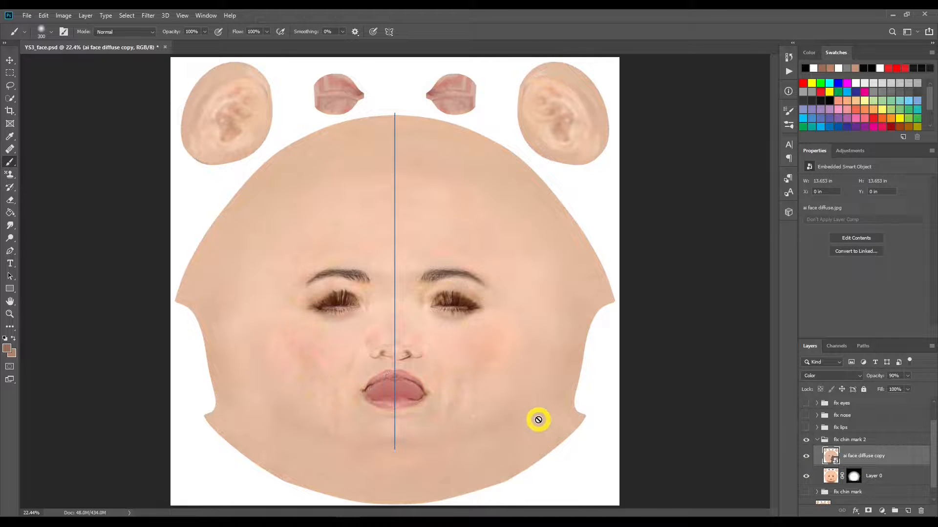
Step: Collapse the fix chin mark 2 group, and show and expand the fix lips group with the lips in close view
left_click(817, 441)
left_click(816, 452)
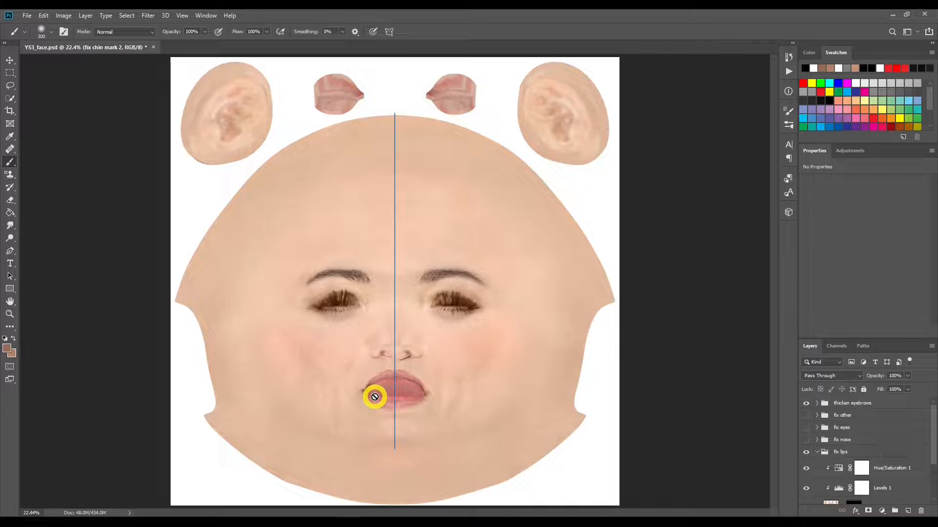
left_click(10, 315)
left_click_drag(408, 389, 463, 386)
scroll(883, 463, "down", 1)
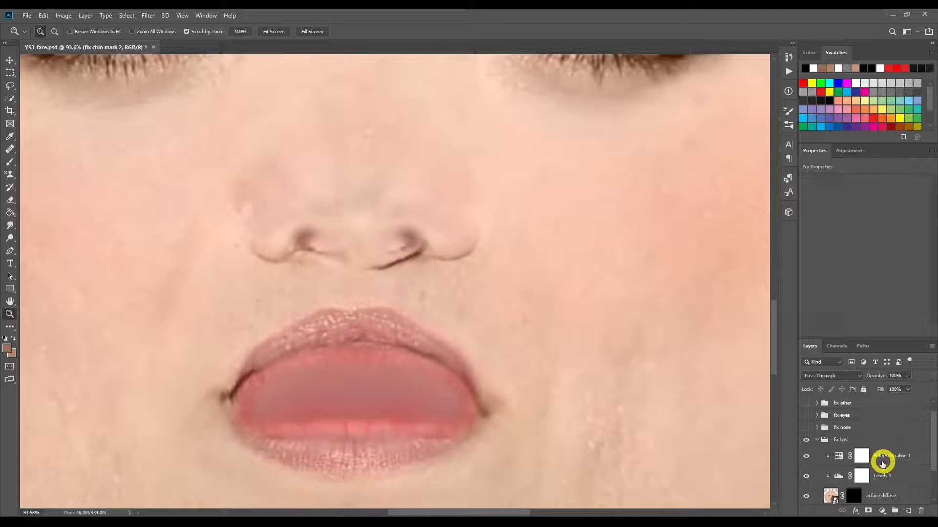
Step: Lower the saturation of Hue/Saturation 1 in the fix lips group and set the Levels 1 midtone to 0.92
left_click(861, 460)
left_click(837, 455)
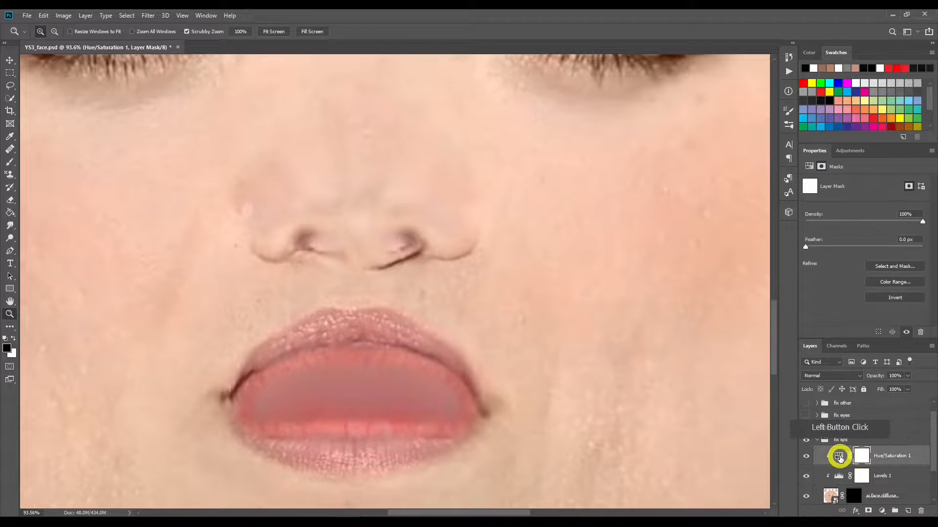
mouse_move(879, 239)
left_mouse_down()
mouse_move(853, 241)
mouse_move(864, 241)
left_mouse_up()
left_click(837, 474)
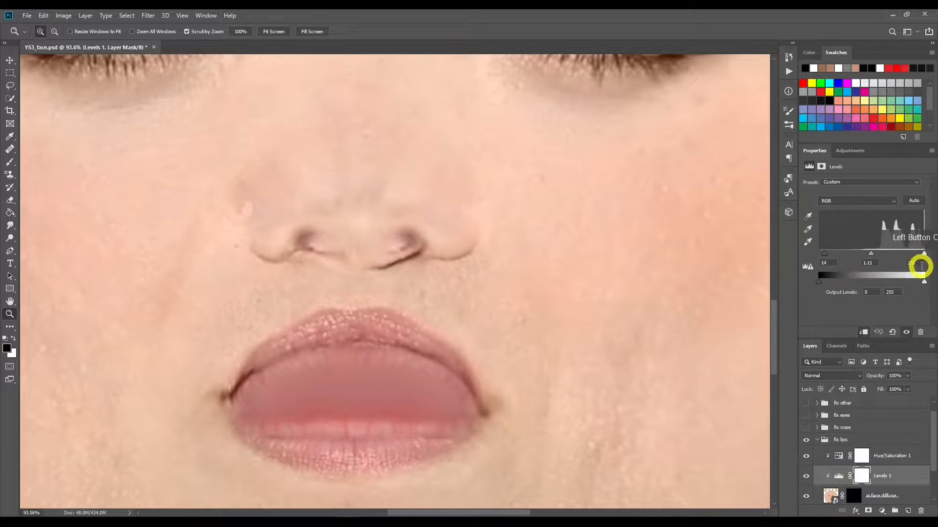
mouse_move(872, 253)
left_mouse_down()
mouse_move(858, 253)
mouse_move(878, 255)
left_mouse_up()
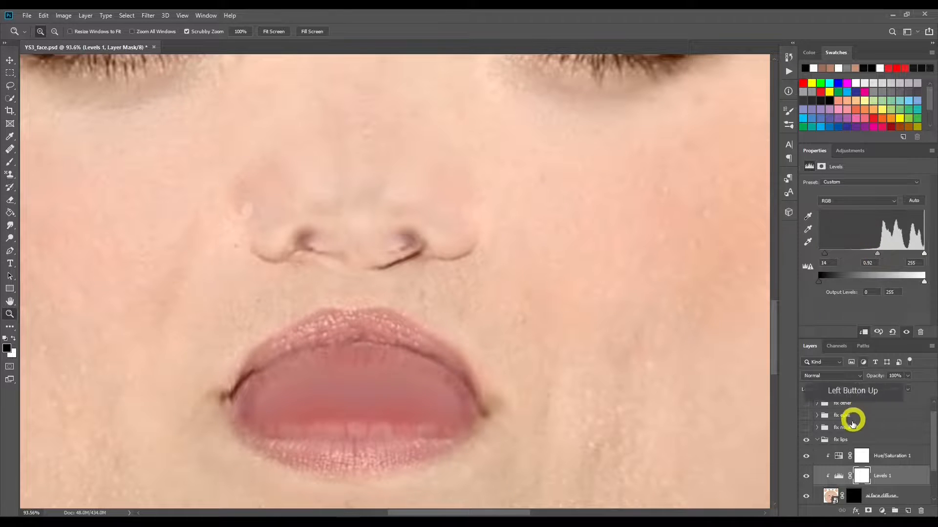
Step: Show and expand the fix nose group and set the saturation of its Hue/Saturation 1 layer to +8
left_click(807, 428)
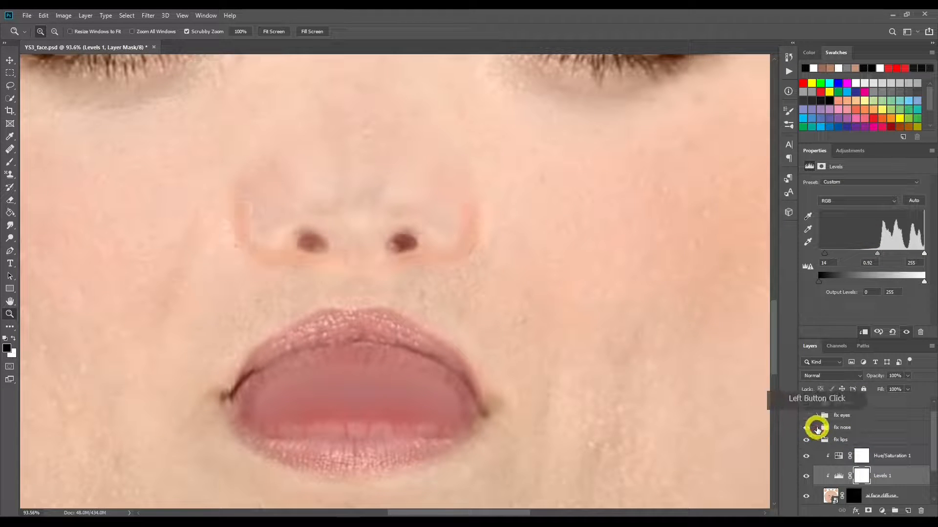
left_click(816, 428)
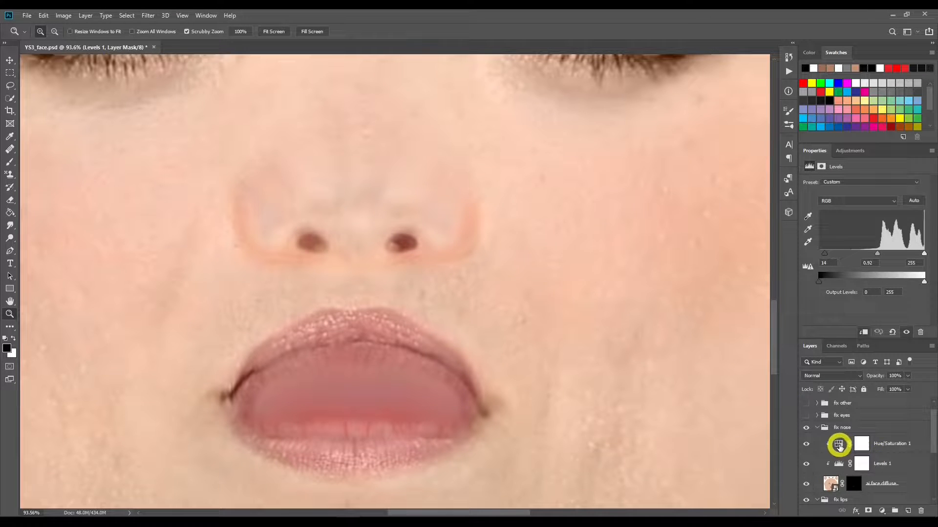
left_click(838, 444)
left_click_drag(900, 236, 869, 240)
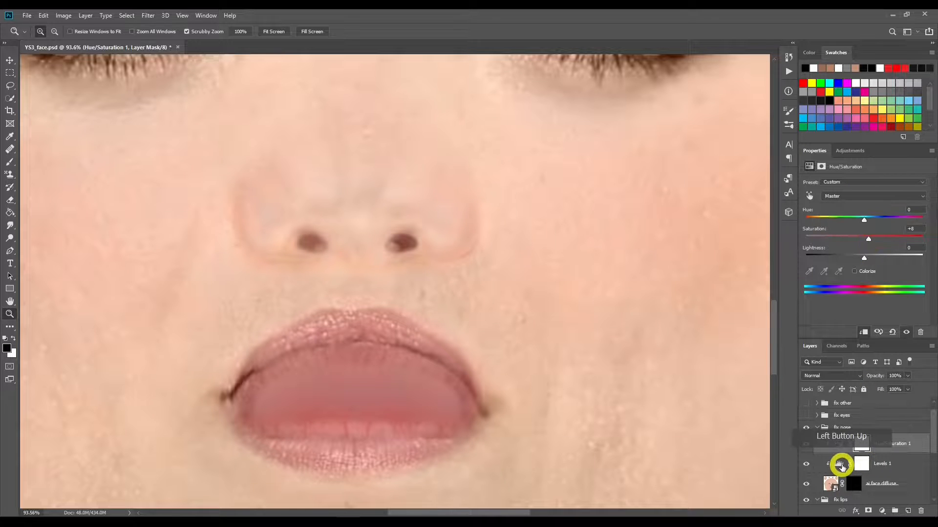
Step: Set the midtone of the Levels 1 layer in the fix nose group to 1.33
left_click(849, 463)
left_click(884, 264)
left_click_drag(863, 257, 859, 256)
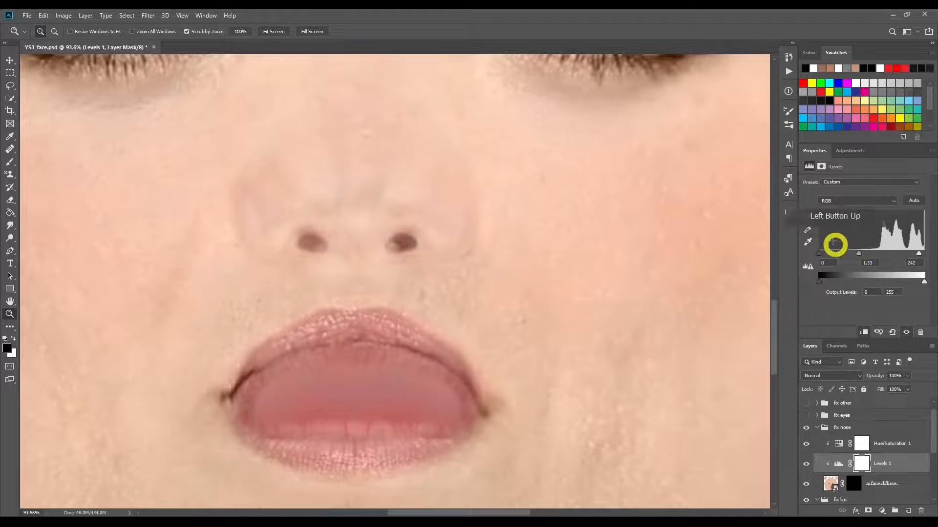
Step: Show and expand the fix eyes group with the eyes in close view
left_click_drag(774, 326, 773, 285)
left_click(806, 416)
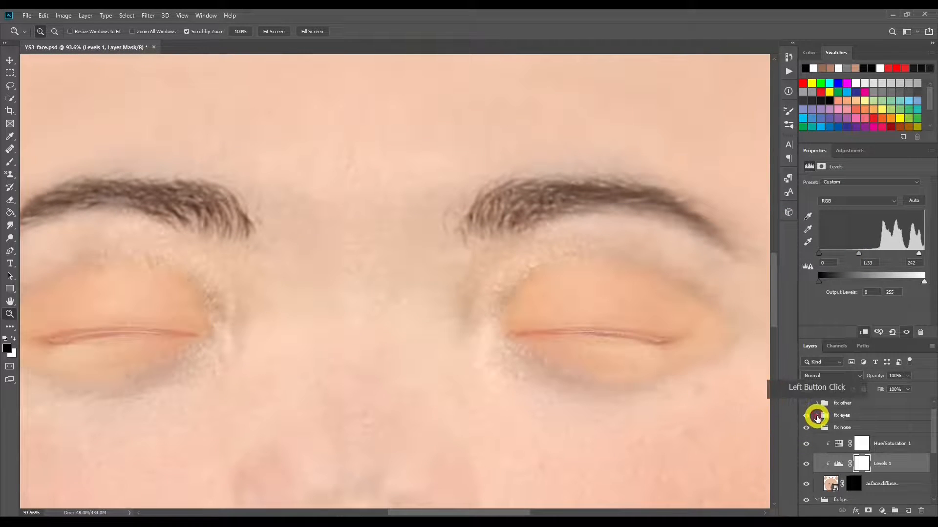
left_click(817, 416)
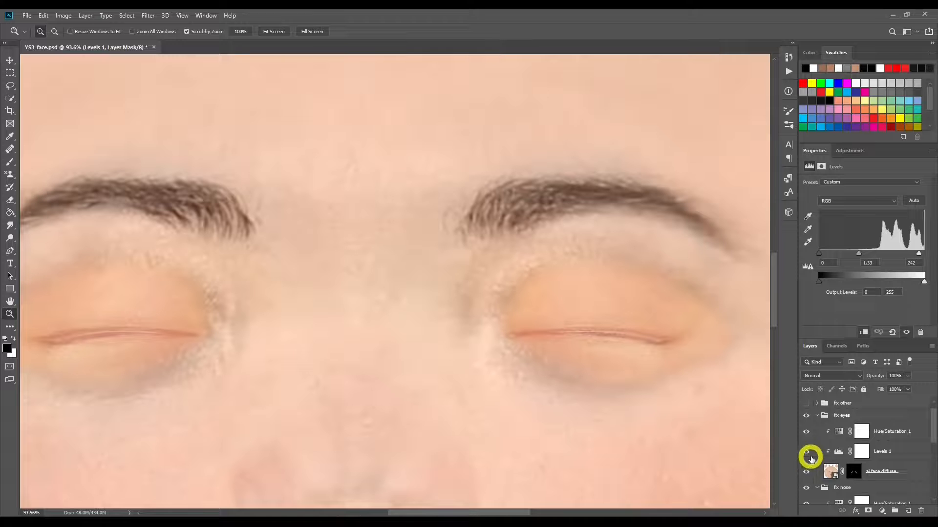
Step: Lower the saturation of Hue/Saturation 1 in the fix eyes group and set the Levels 1 midtone to 1.22
left_click(839, 431)
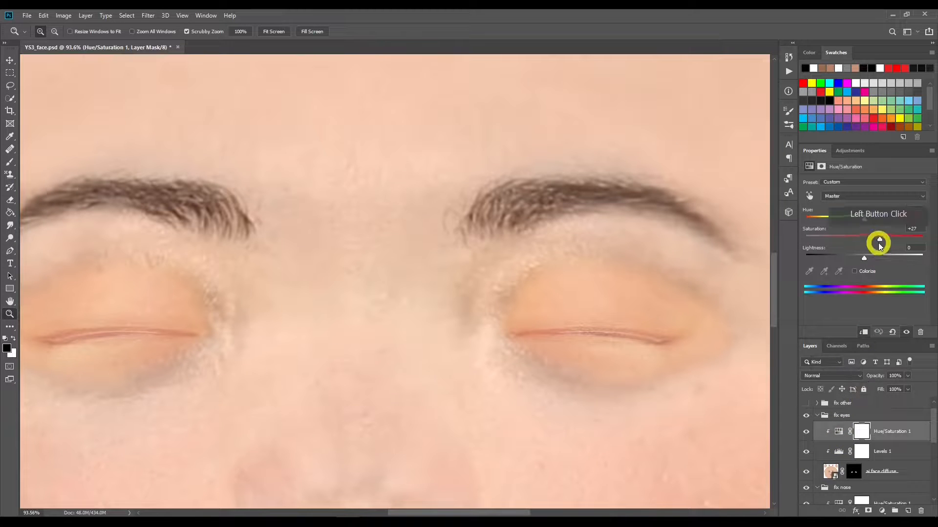
left_click_drag(879, 239, 861, 254)
left_click(838, 451)
left_click(865, 261)
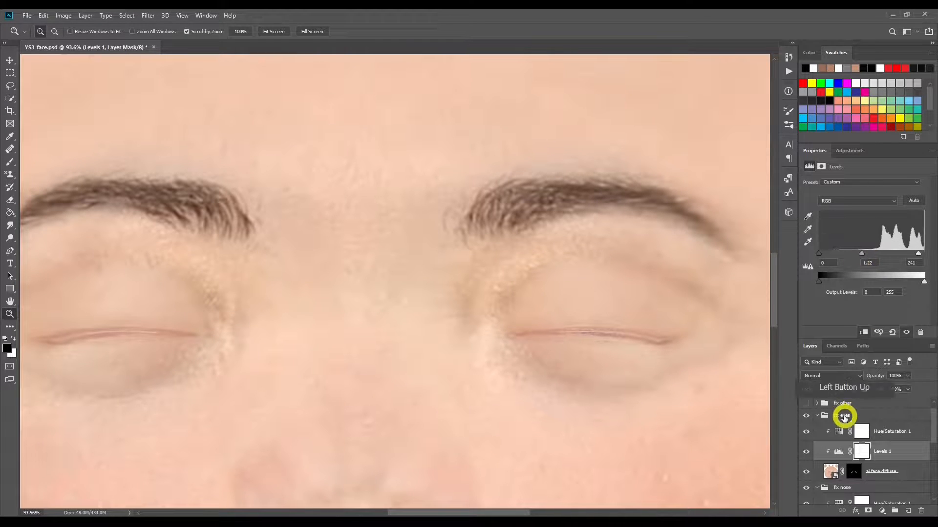
Step: Fit the whole face texture in view and check the effect of the thicken eyebrows group by toggling its visibility
left_click_drag(773, 271, 781, 139)
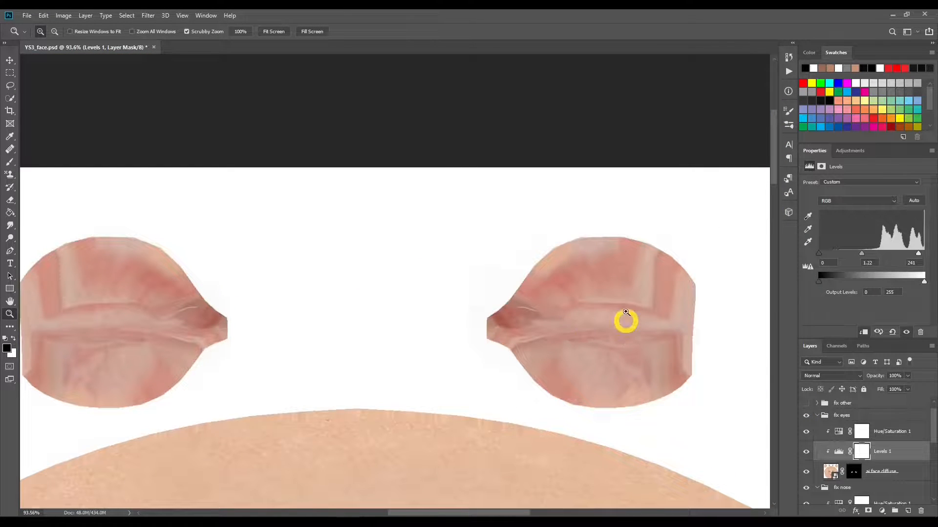
left_click(276, 32)
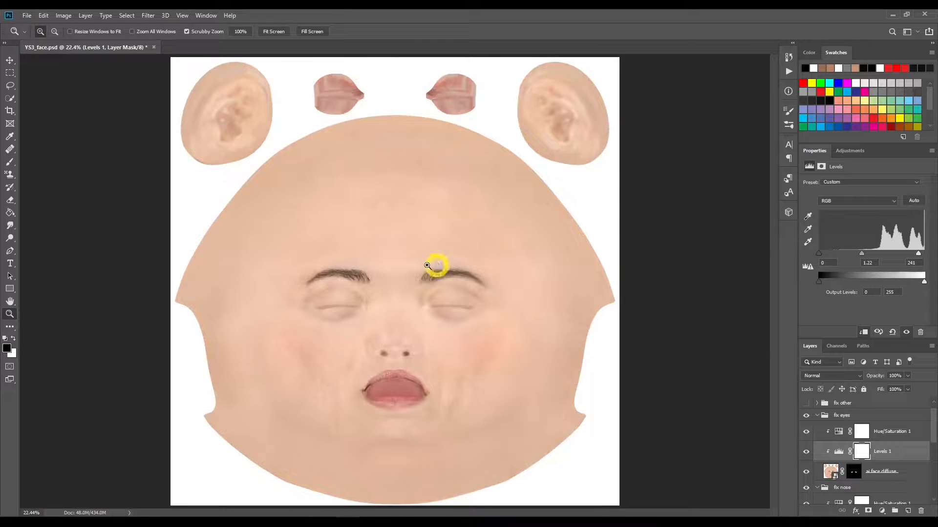
scroll(910, 457, "up", 1)
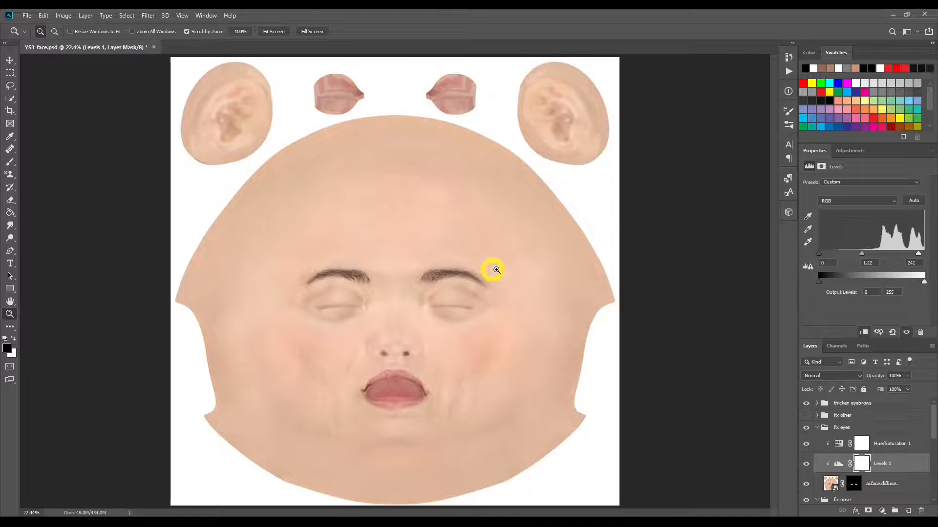
key("ctrl+alt+g")
left_click(807, 405)
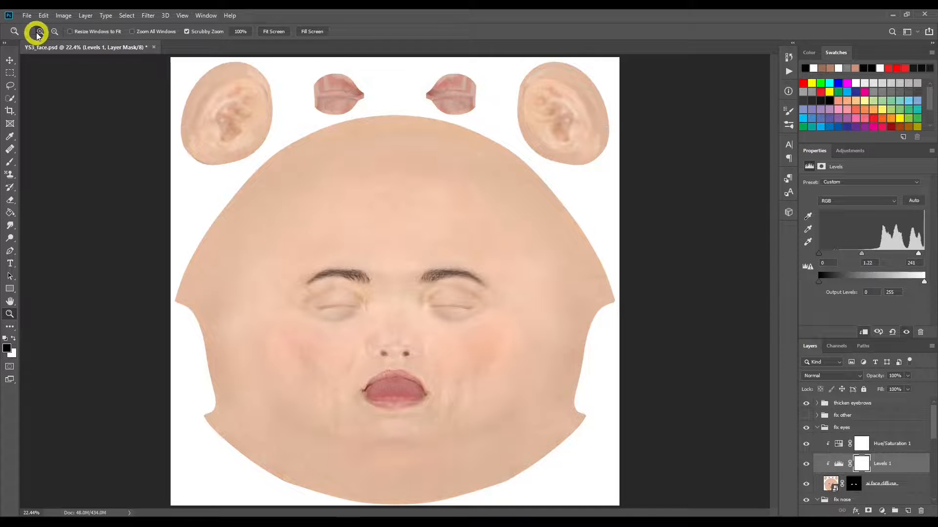
Step: Save the layered face texture as a new Photoshop file named YS3_face2
left_click(26, 18)
left_click(50, 117)
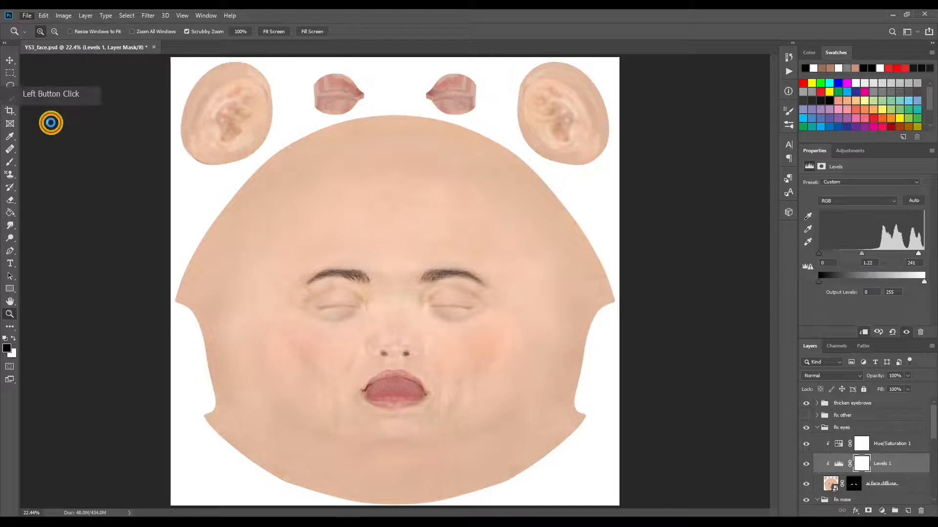
left_click(125, 223)
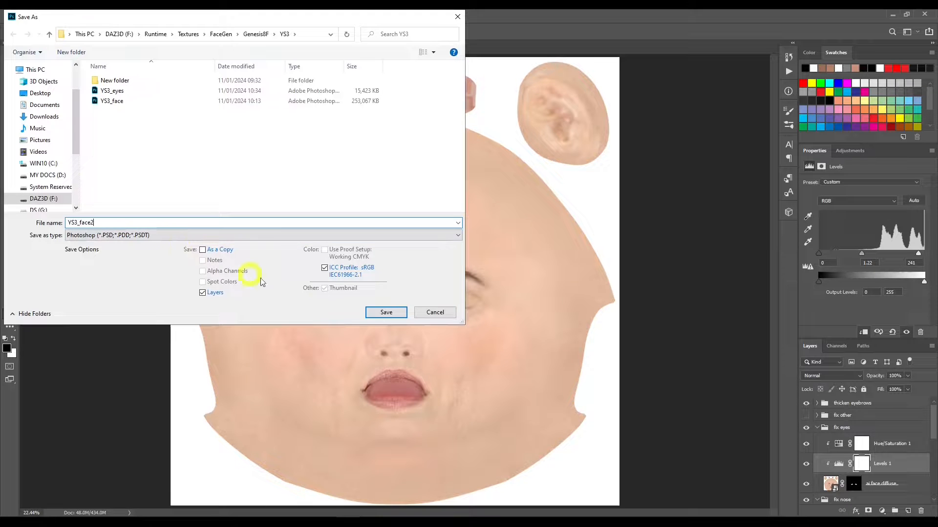
left_click(385, 313)
left_click(27, 16)
left_click(55, 124)
left_click(476, 209)
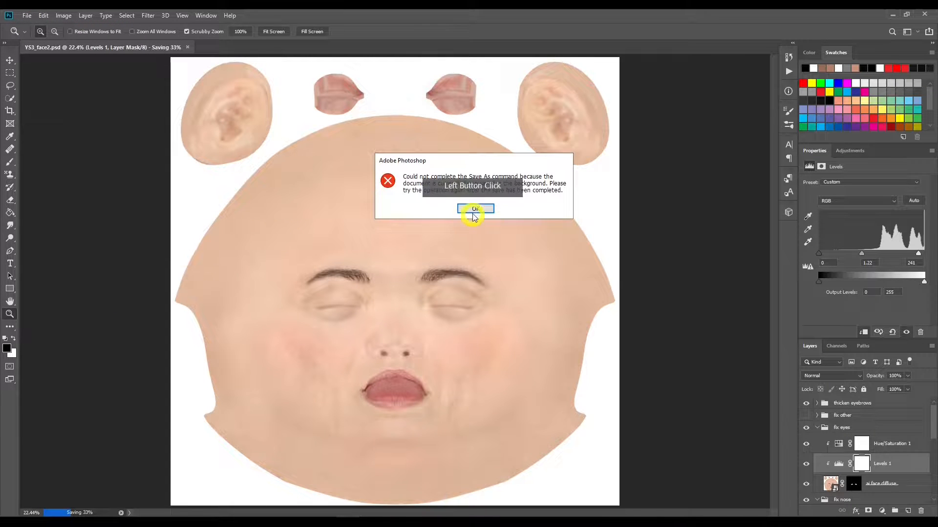
Step: Save a JPEG copy of the face texture as YS3_face_BM2 in the YS3 folder
left_click(27, 16)
left_click(62, 129)
left_click(234, 261)
left_click(126, 234)
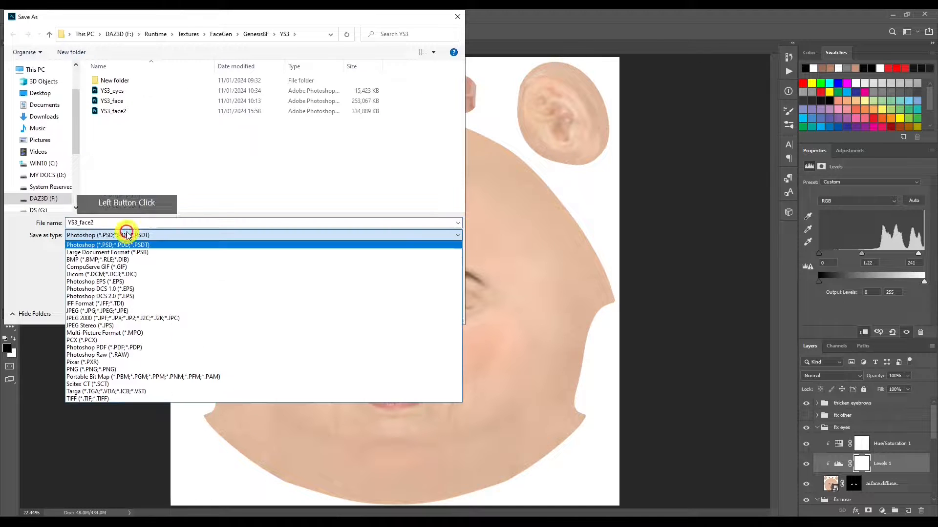
left_click(139, 311)
left_click(134, 132)
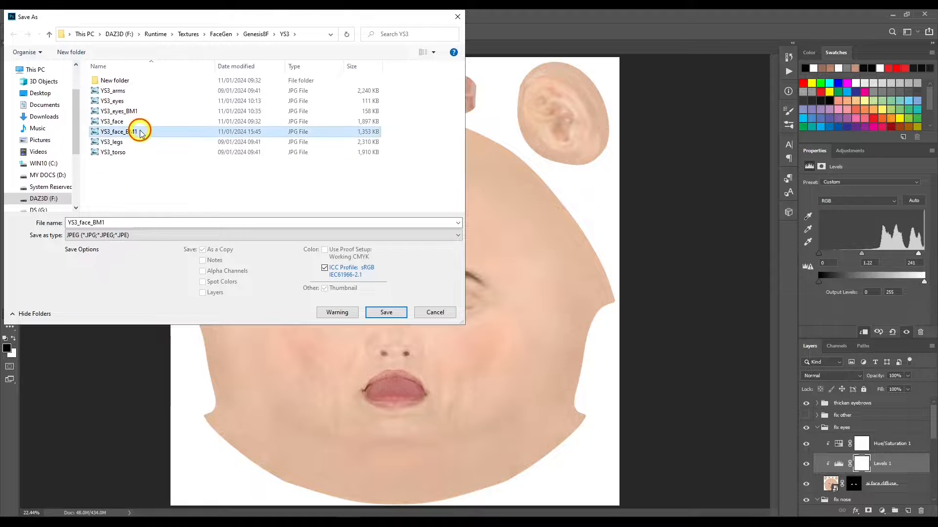
left_click(142, 224)
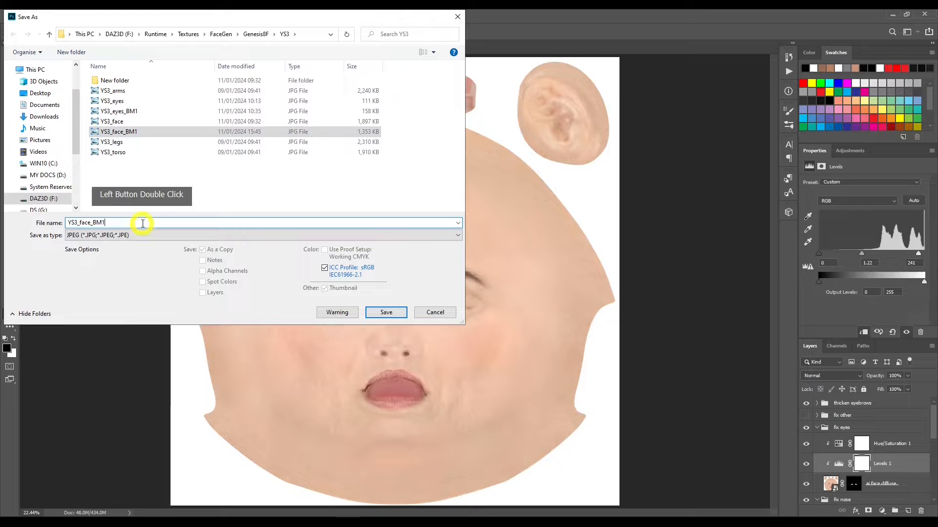
key("BackSpace")
type("2")
key("Return")
key("Return")
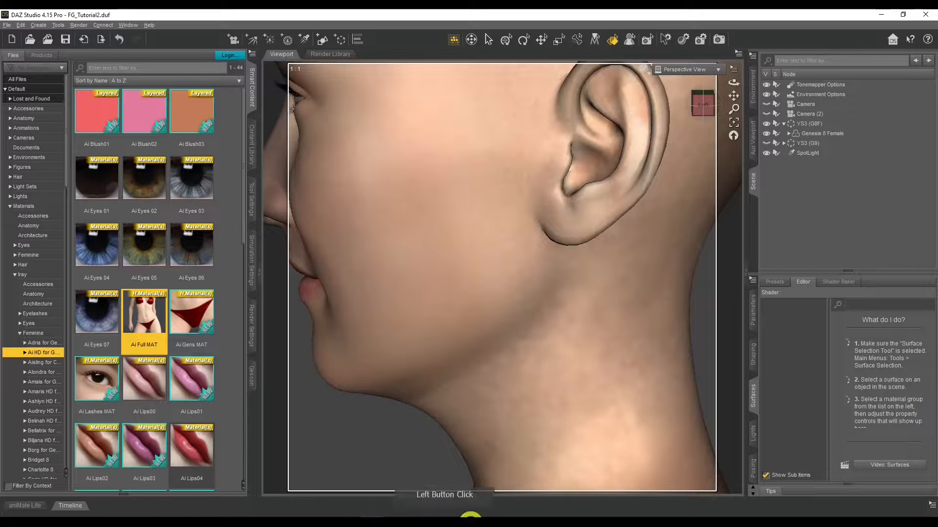
Step: In DAZ Studio, select the Genesis 8 Female under YS3 (G8F) and apply the Ai Full MAT material to it
left_click(663, 409)
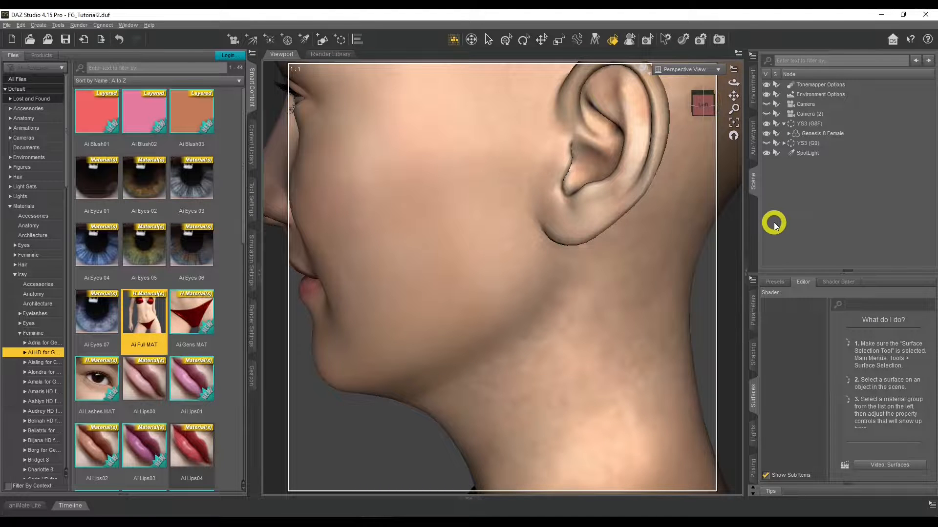
left_click(819, 137)
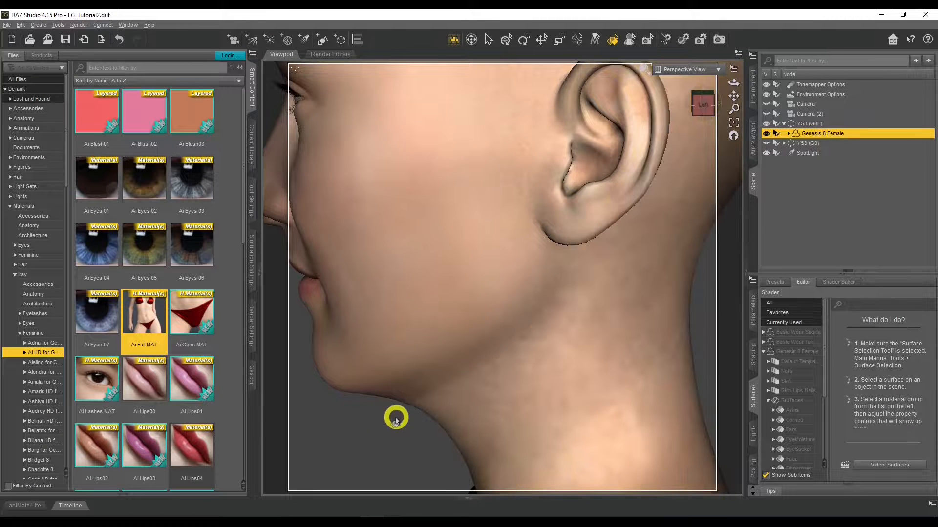
left_click(779, 126)
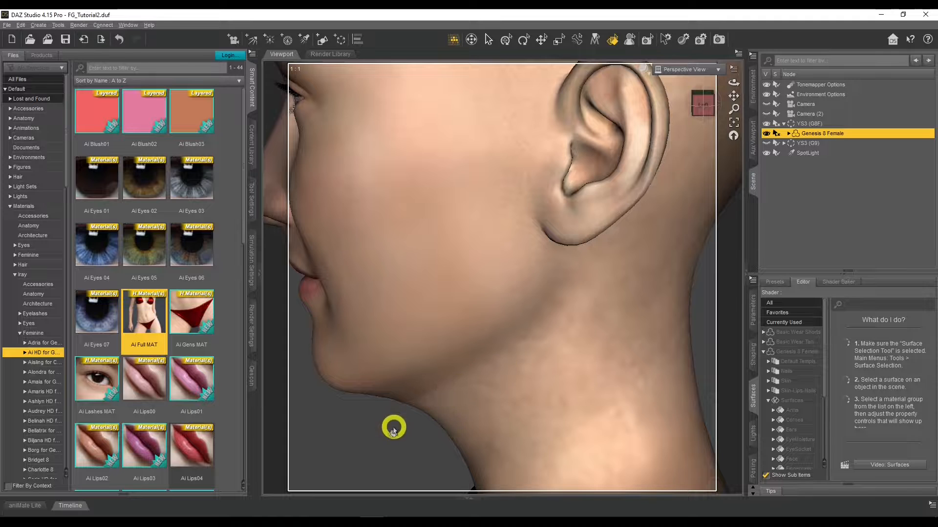
left_click(777, 134)
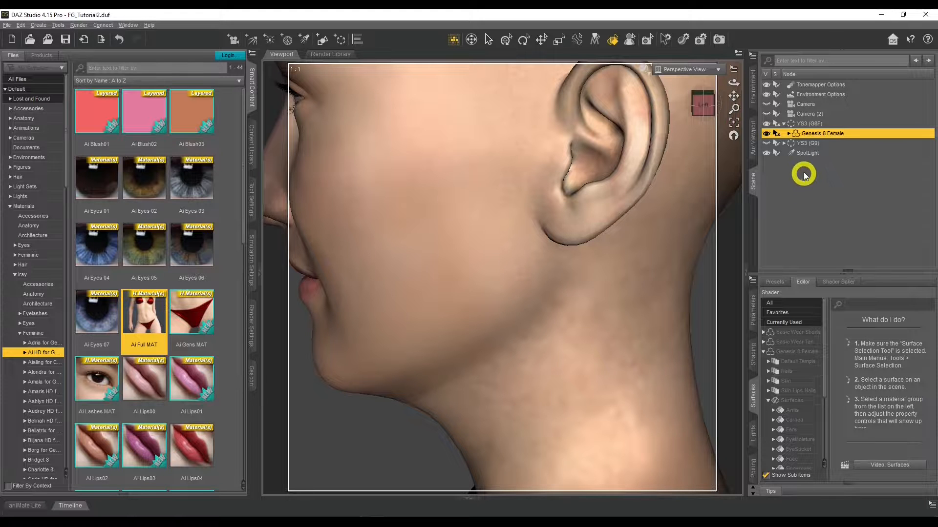
left_click(780, 128)
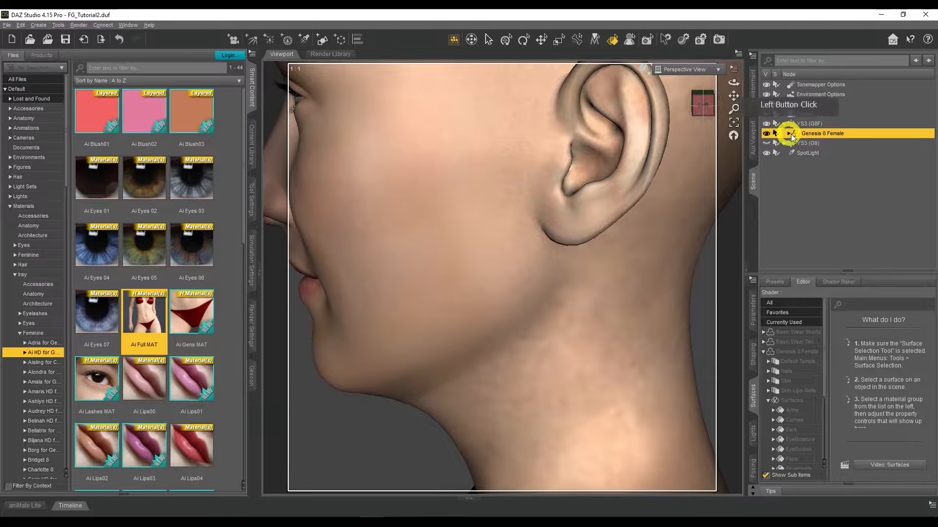
double_click(148, 322)
left_click(845, 223)
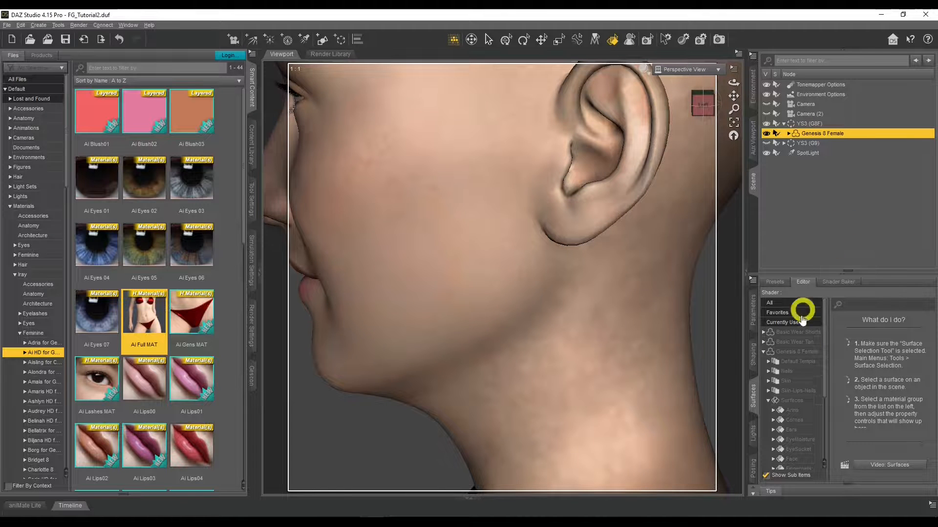
Step: Select the Ears, EyeSocket, Face and Lips surfaces of the Genesis 8 Female together
scroll(794, 375, "down", 2)
scroll(795, 375, "down", 1)
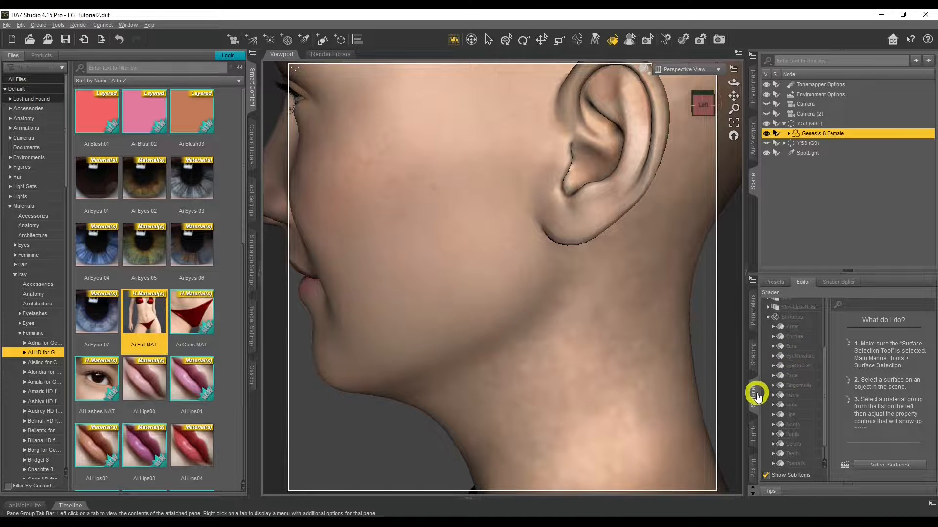
left_click(794, 346)
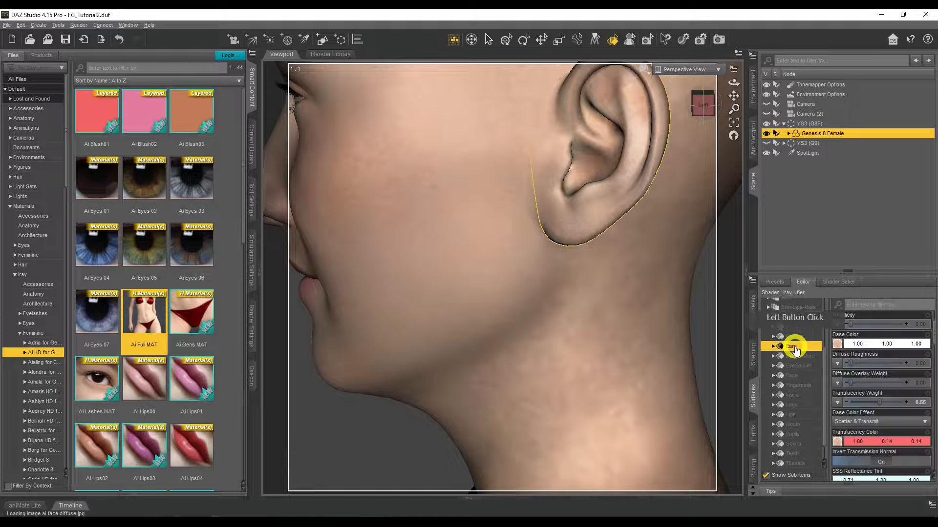
left_click(796, 367, "ctrl")
left_click(794, 376, "ctrl")
left_click(815, 415, "ctrl")
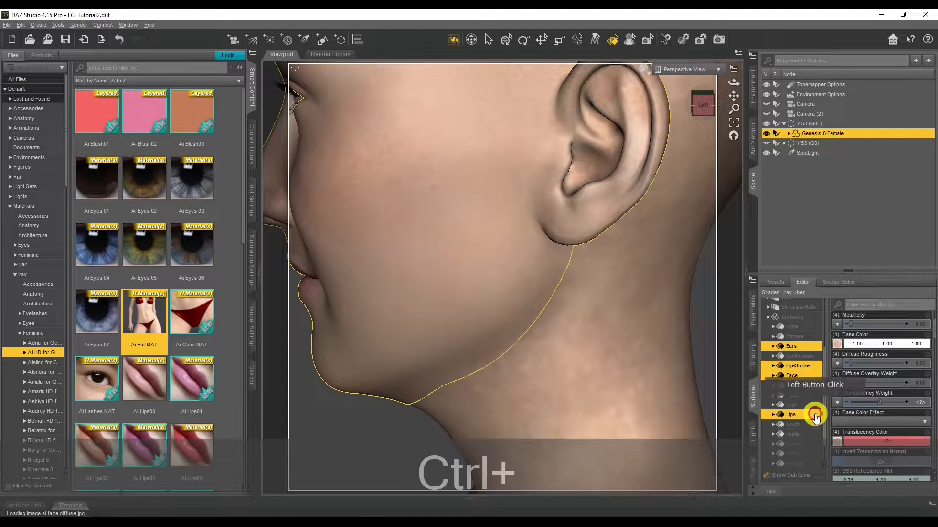
Step: Browse to the YS3 folder and assign YS3_face_BM2 as the Base Color map of the four selected surfaces
left_click(838, 344)
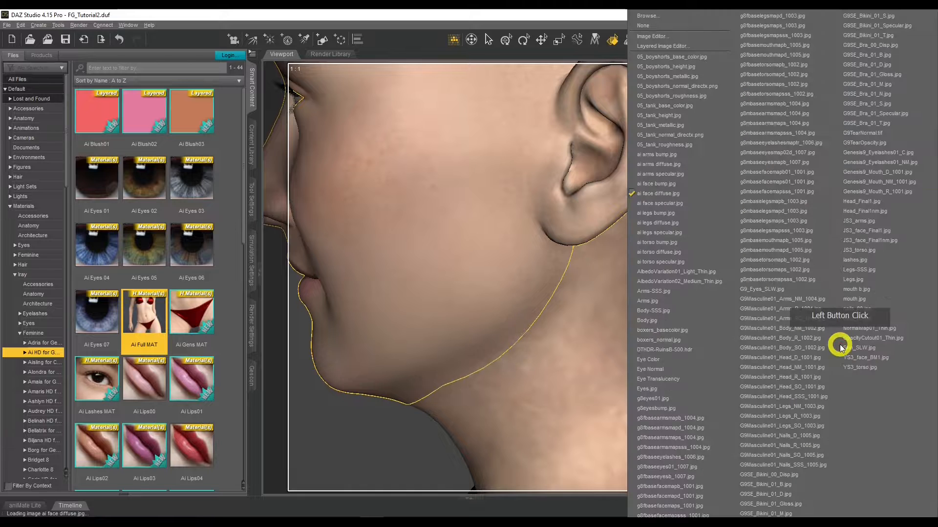
left_click(870, 358)
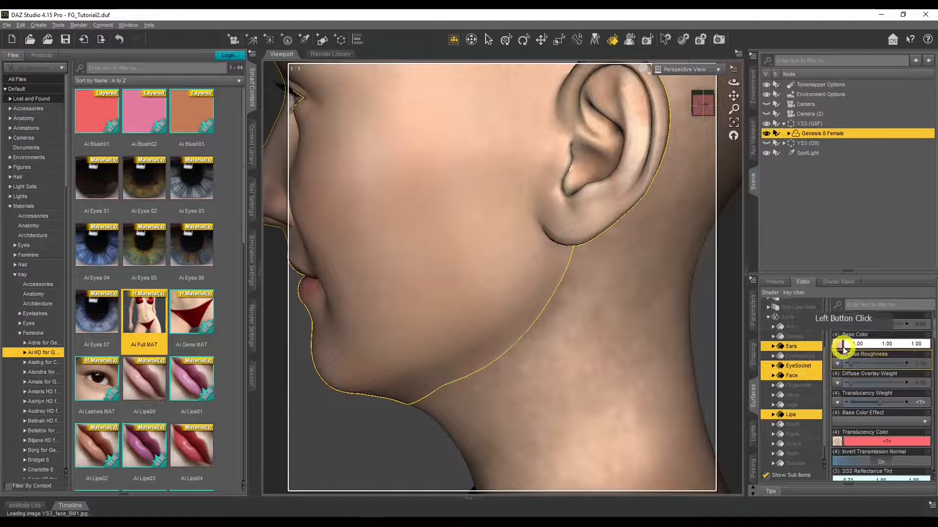
left_click(838, 344)
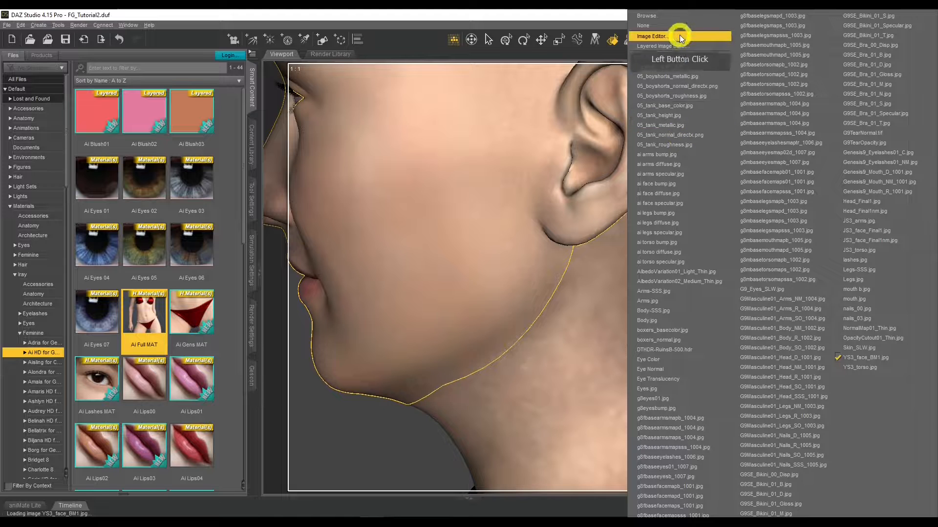
left_click(679, 16)
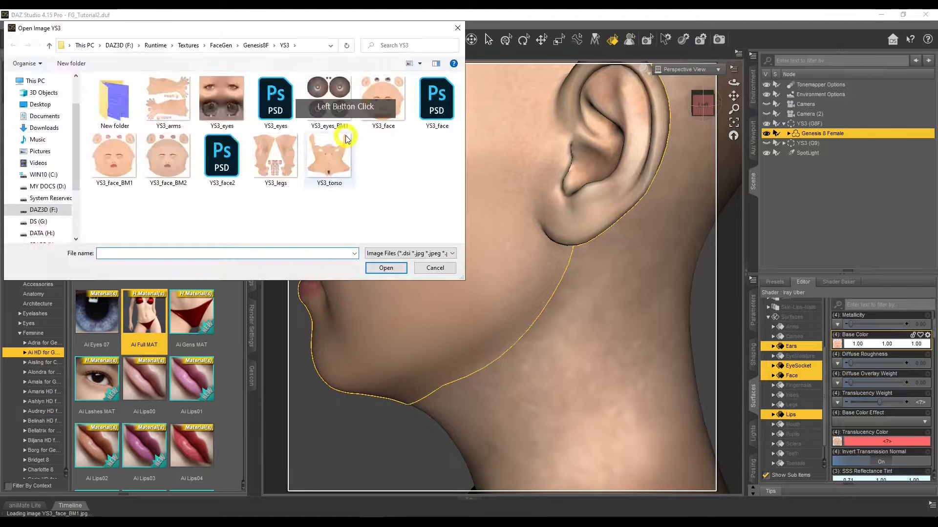
double_click(177, 170)
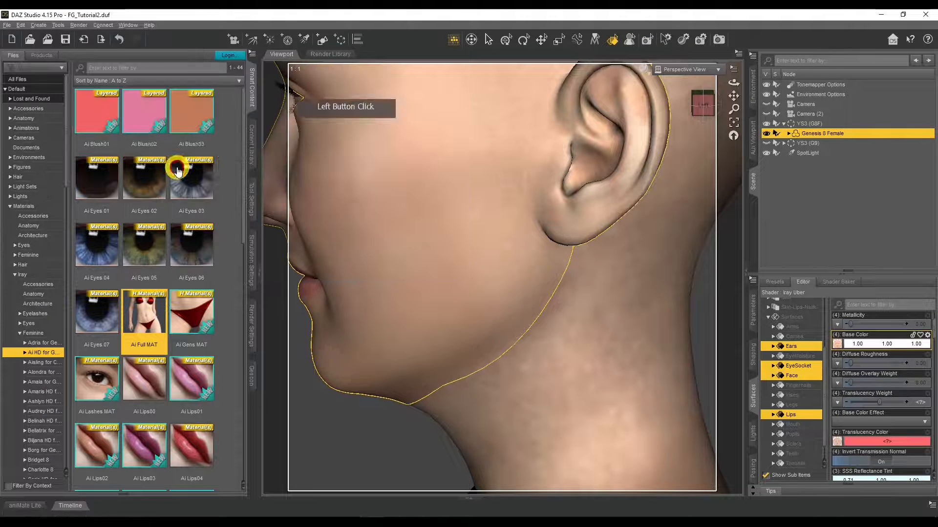
Step: Assign the new YS3 face texture as the Translucency Color map of the selected face surfaces
left_click(838, 442)
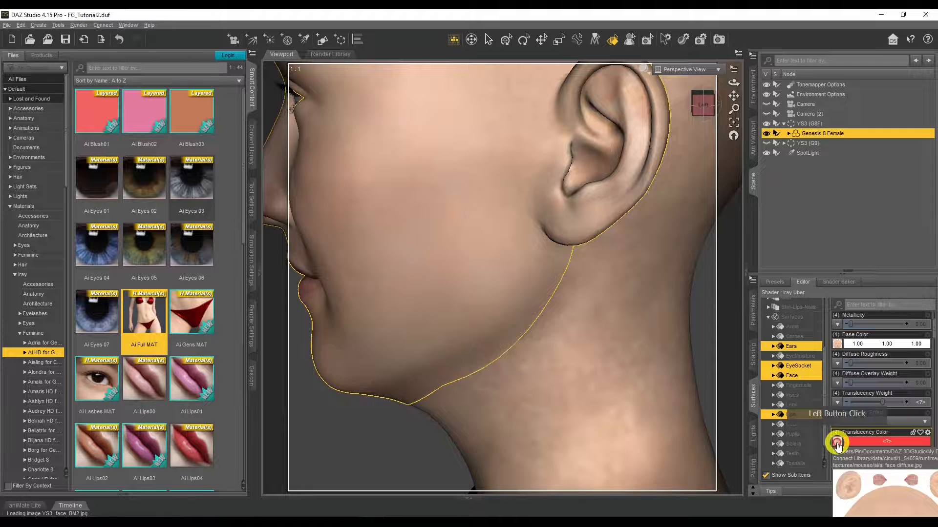
left_click(875, 369)
left_click(874, 361)
Step: Activate the node selection tool and switch the viewport to the Iray rendered preview
left_click(486, 41)
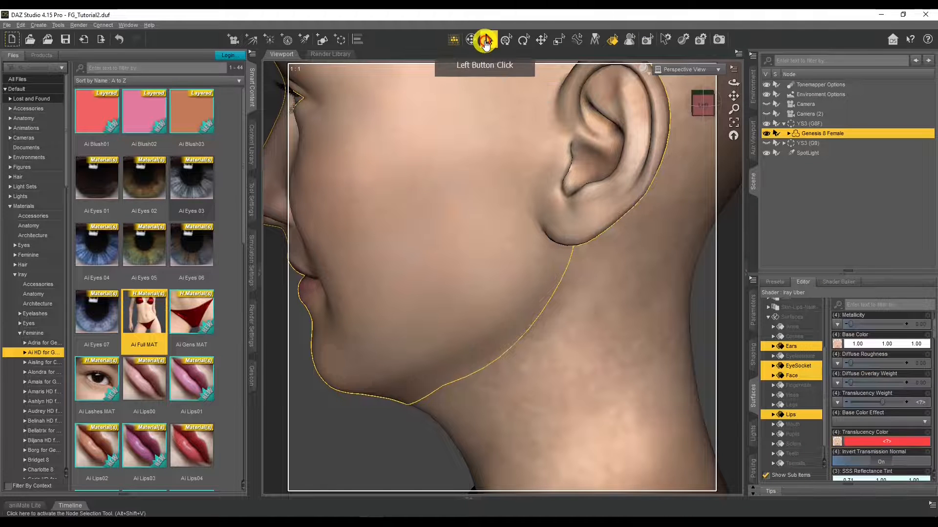
left_click(645, 68)
left_click(645, 184)
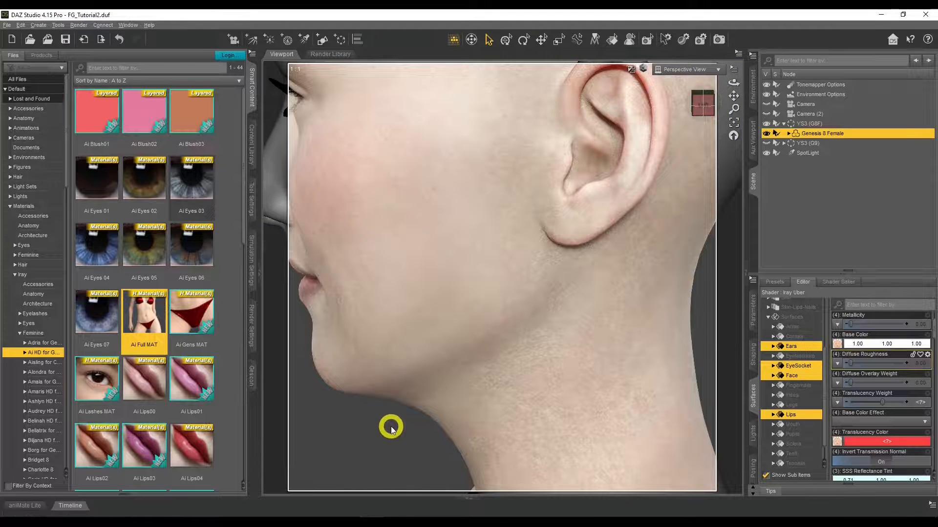
Step: Inspect the textured face from the front through Camera and return to the Perspective View
left_click(702, 71)
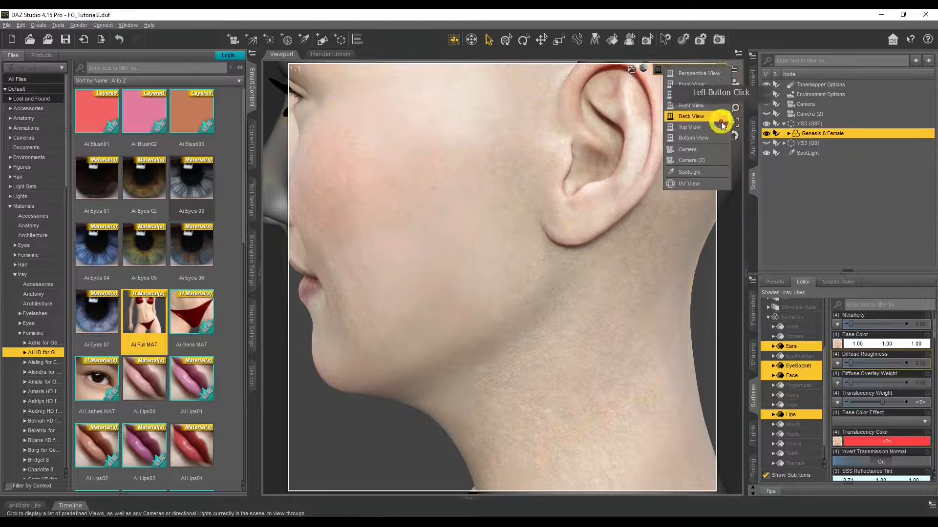
left_click(713, 144)
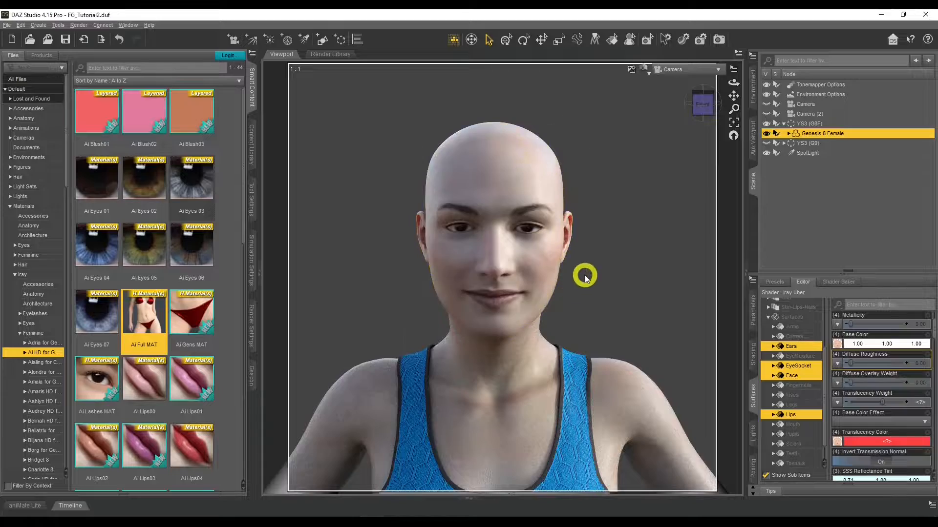
left_click(664, 71)
left_click(662, 76)
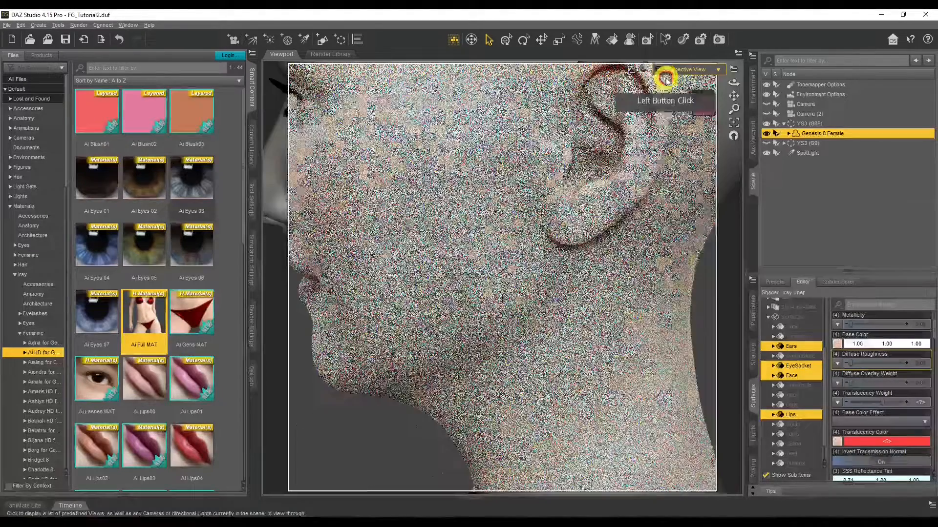
Step: Switch to FaceGen Artist Pro and rotate the face model to examine the area under the chin, returning it to the front
left_click(352, 476)
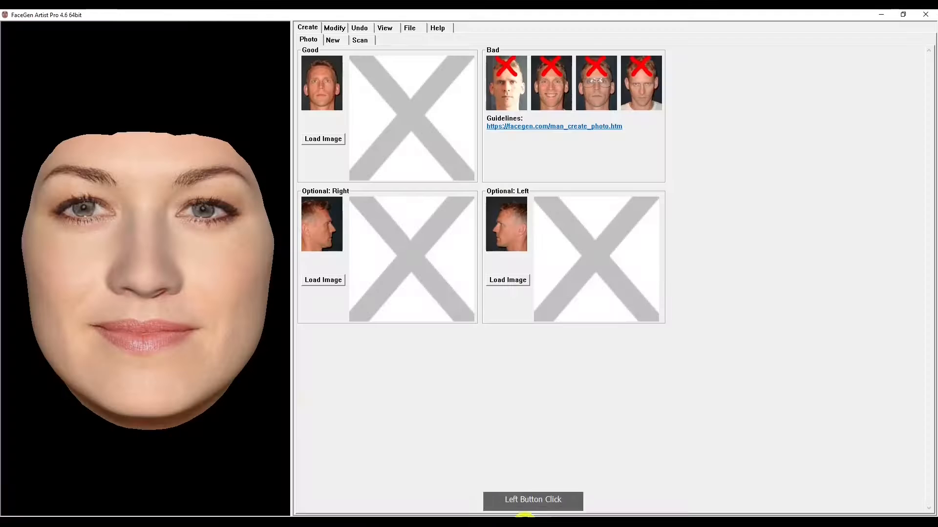
left_click(205, 384)
left_click_drag(205, 384, 205, 299)
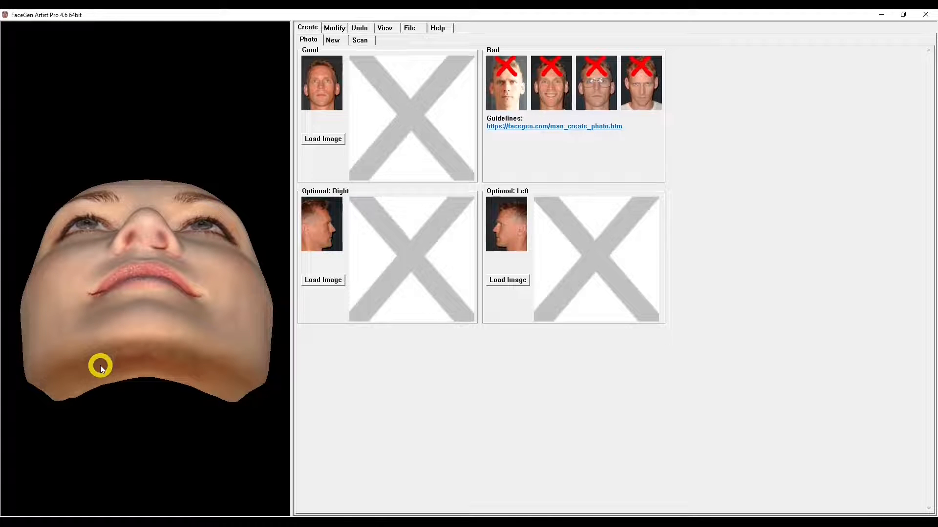
left_click_drag(100, 366, 141, 363)
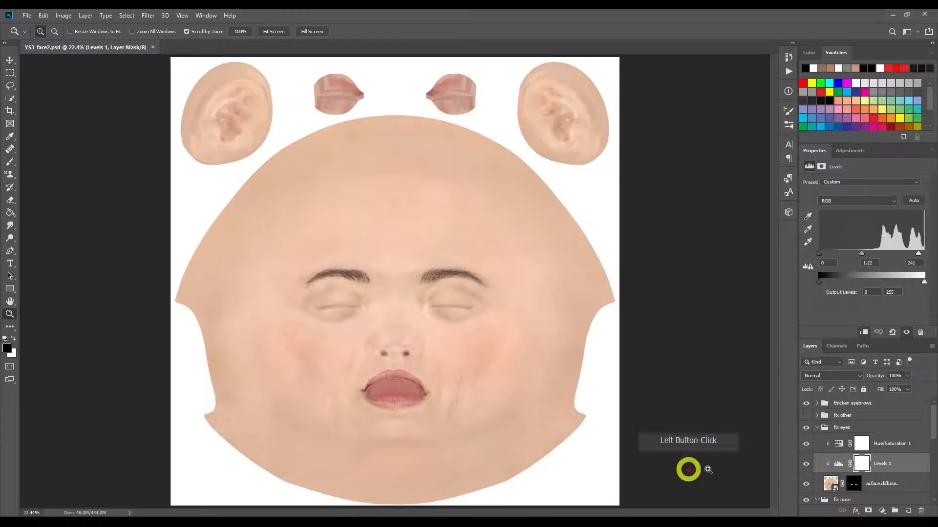
Step: In Photoshop, expand the "fix chin mark 2" group and review Layer 0, its mask and the "ai face diffuse copy" layer
left_click(863, 438)
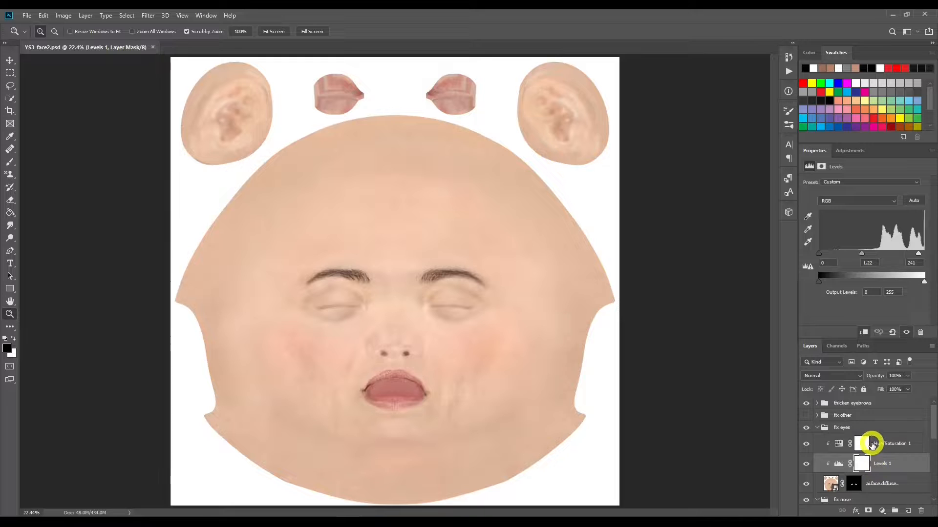
scroll(871, 441, "down", 5)
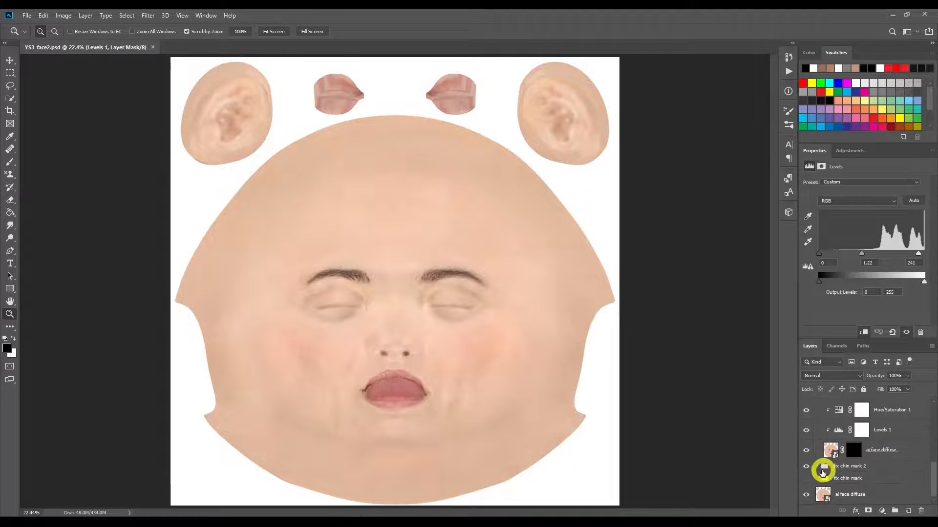
left_click(818, 468)
scroll(868, 464, "down", 1)
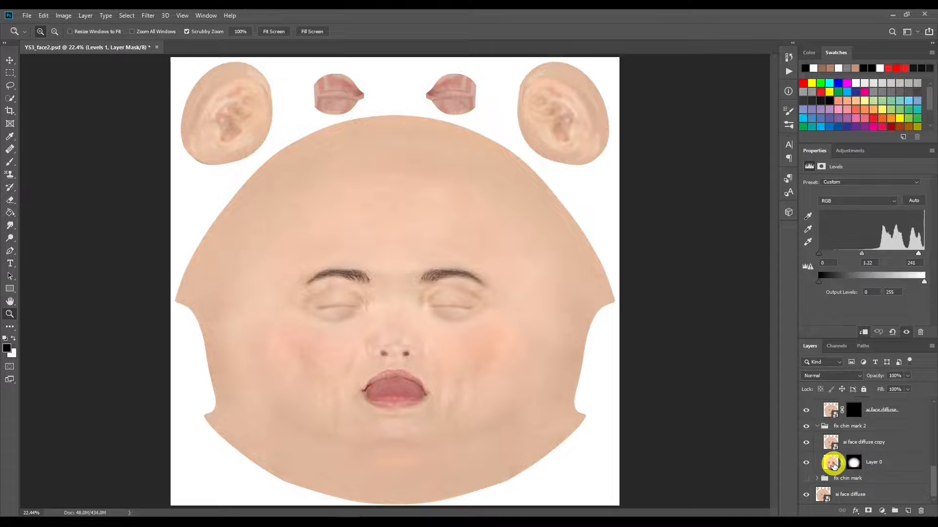
left_click(825, 464)
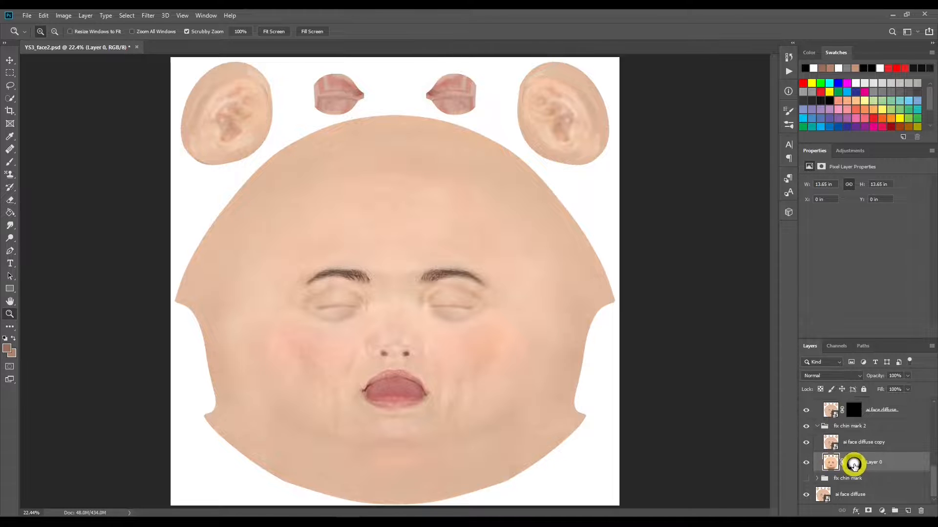
left_click(854, 466)
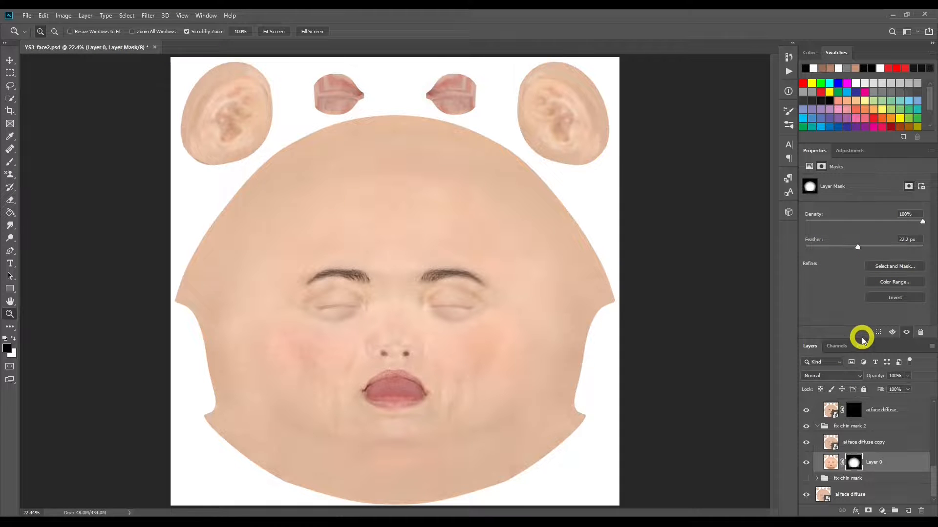
left_click(854, 446)
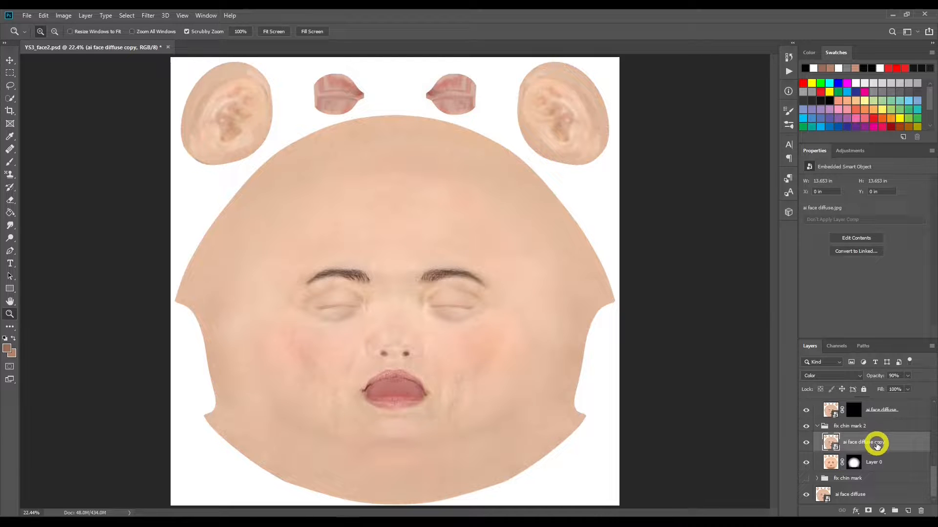
scroll(877, 444, "up", 5)
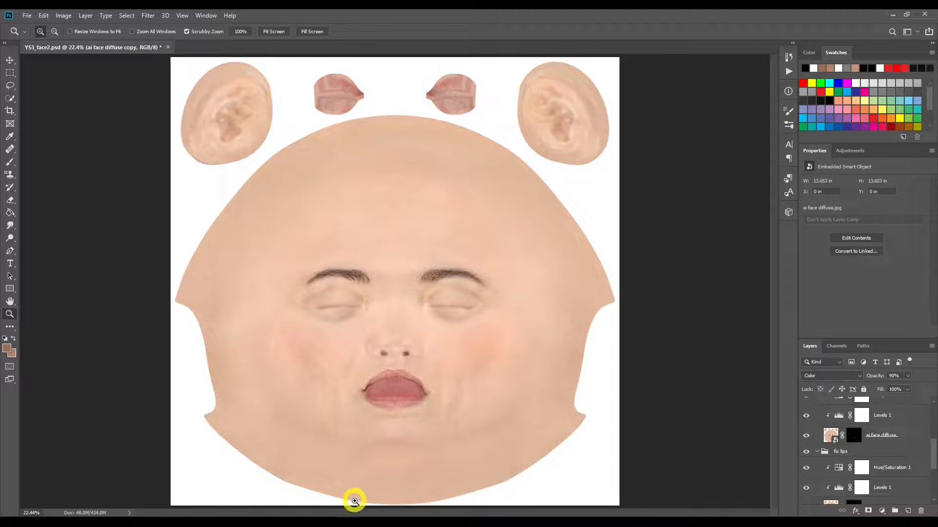
Step: Return to DAZ Studio and set the render Environment Mode to Scene Only
left_click(372, 524)
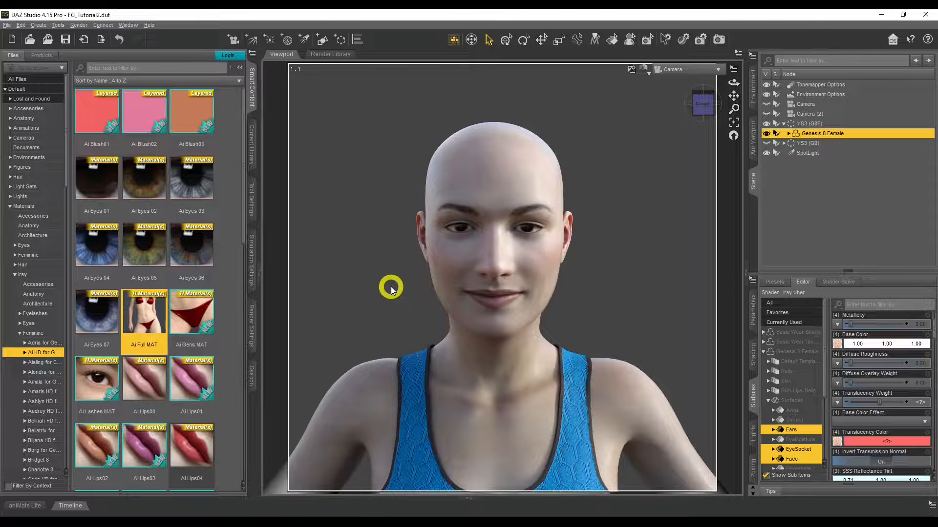
left_click(252, 324)
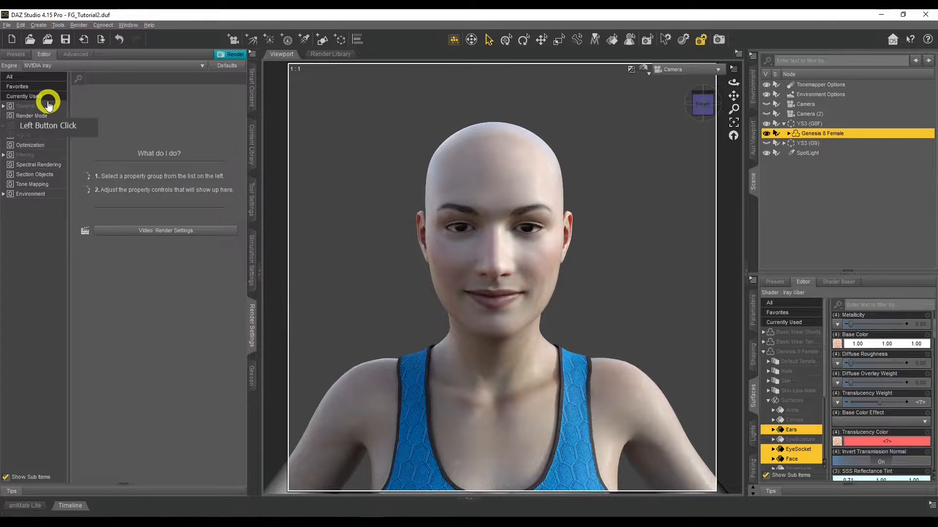
left_click(37, 192)
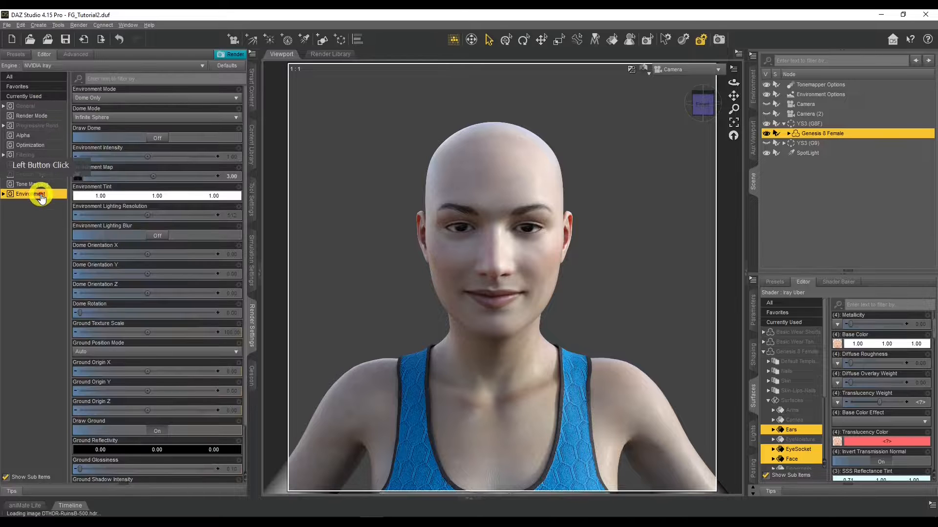
left_click(200, 99)
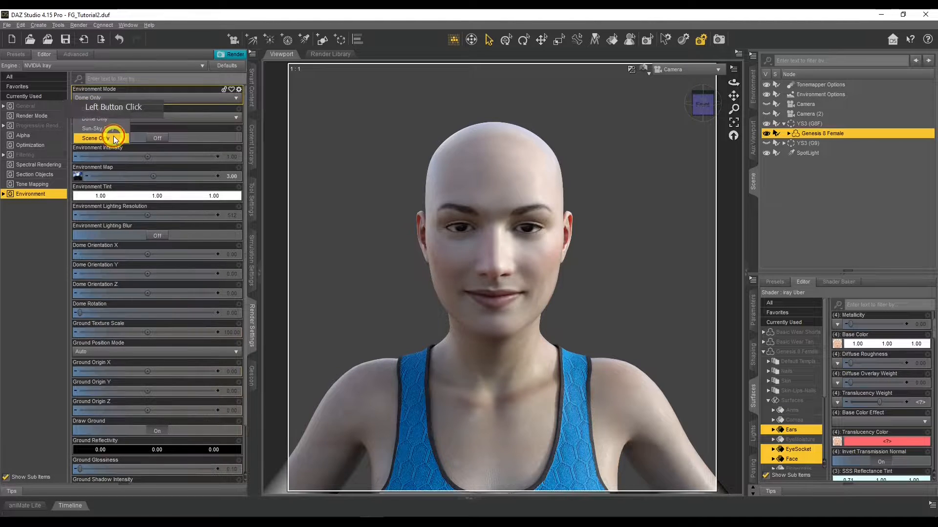
left_click(115, 139)
left_click(310, 283)
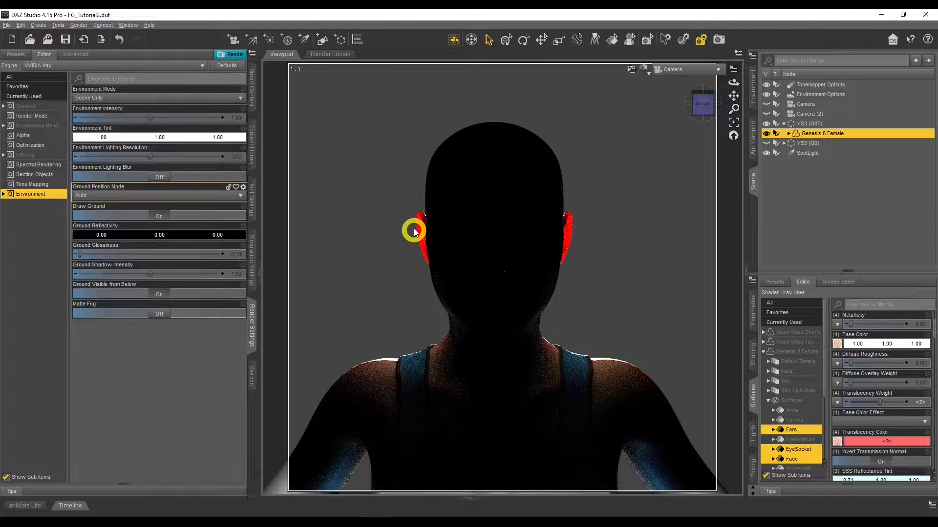
Step: Select the Arms, Ears, Face, Legs, Lips and Torso surfaces of the Genesis 8 Female together
left_click(769, 380)
left_click(769, 402)
left_click(769, 404)
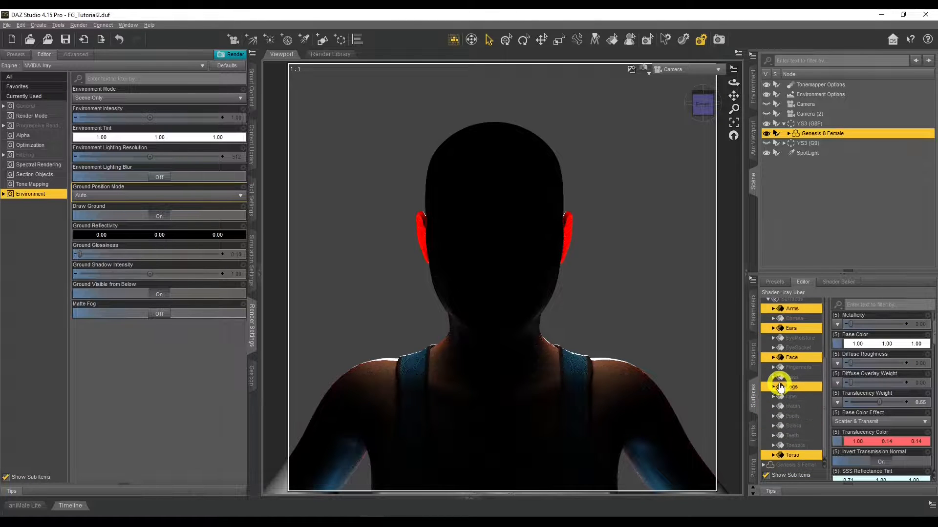
left_click(794, 398, "ctrl")
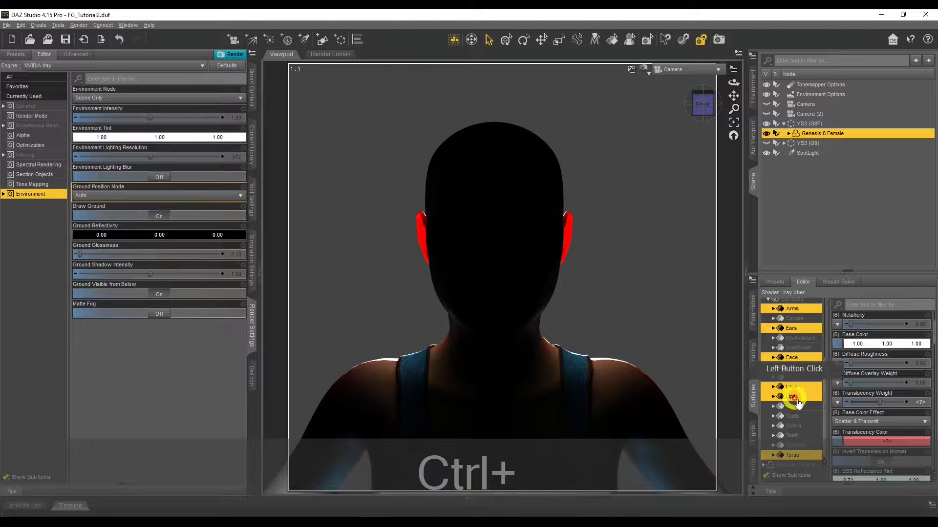
Step: Set the selected skin surfaces' SSS Mode to Chromatic and their SSS Color to the peach custom color (0.95, 0.48, 0.36)
scroll(877, 364, "down", 8)
scroll(876, 363, "down", 10)
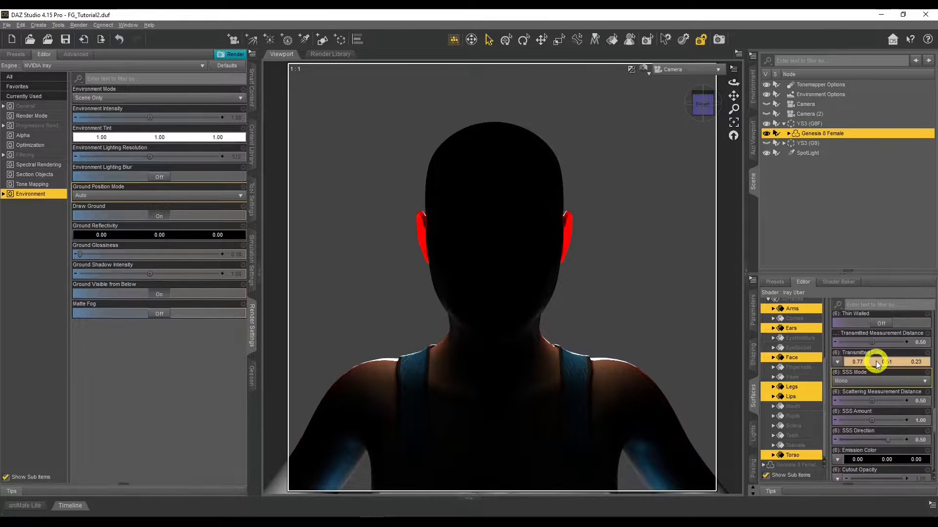
left_click(862, 386)
left_click(862, 401)
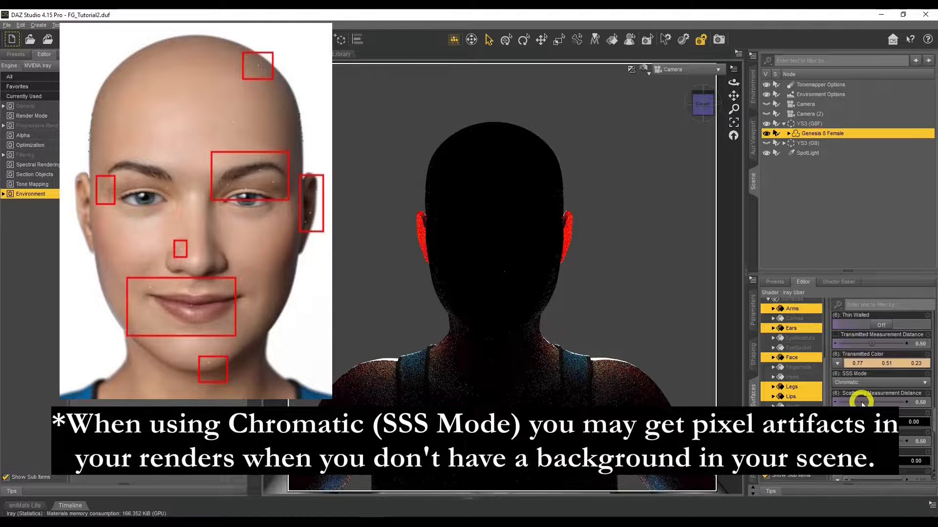
left_click(863, 404)
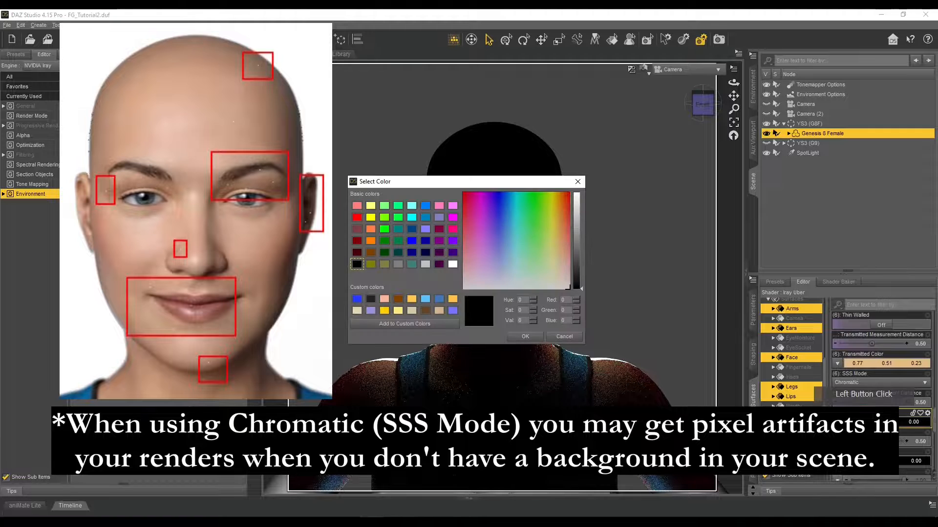
left_click(384, 299)
left_click(525, 336)
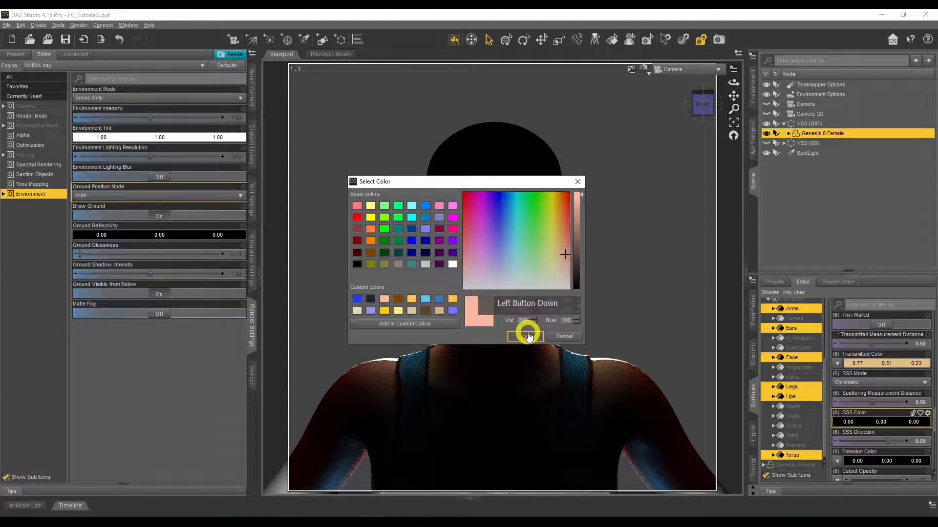
left_click(528, 336)
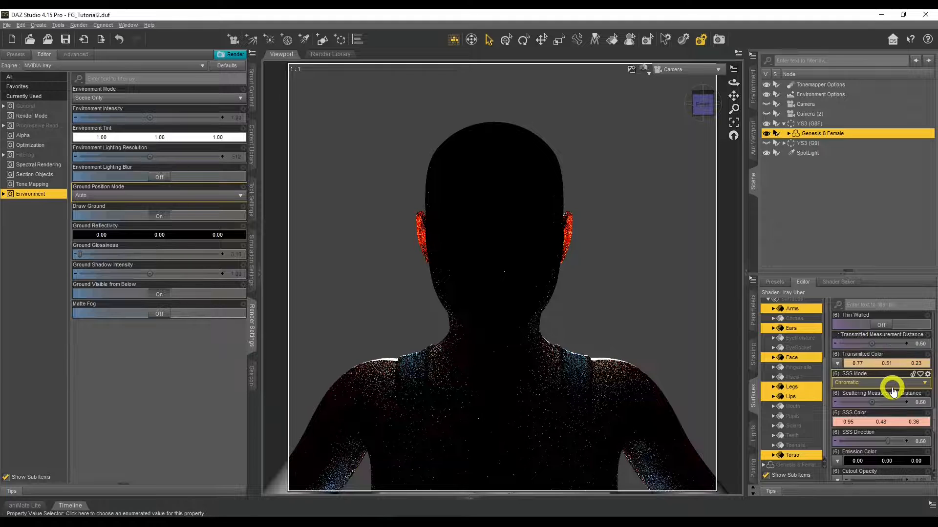
Step: Set the SSS Direction of the selected skin surfaces to -0.5
left_click(921, 442)
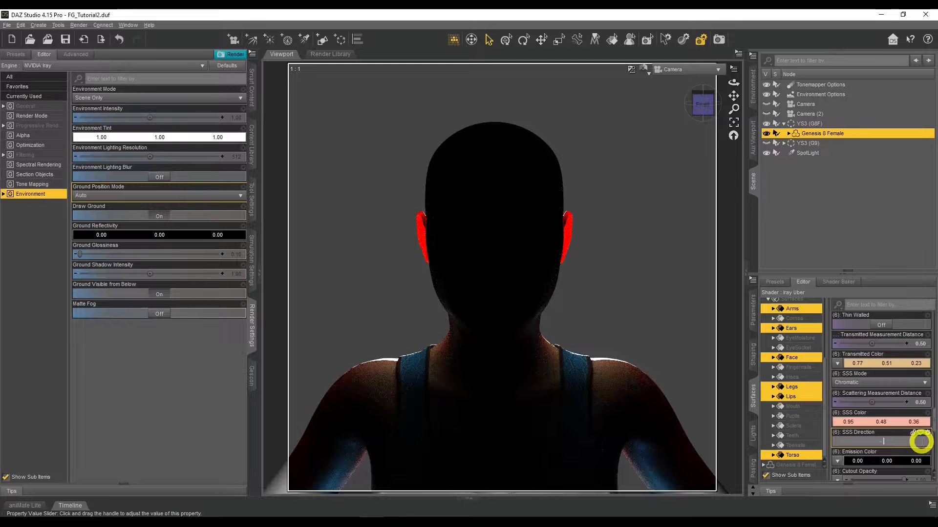
type("-.5")
key("Return")
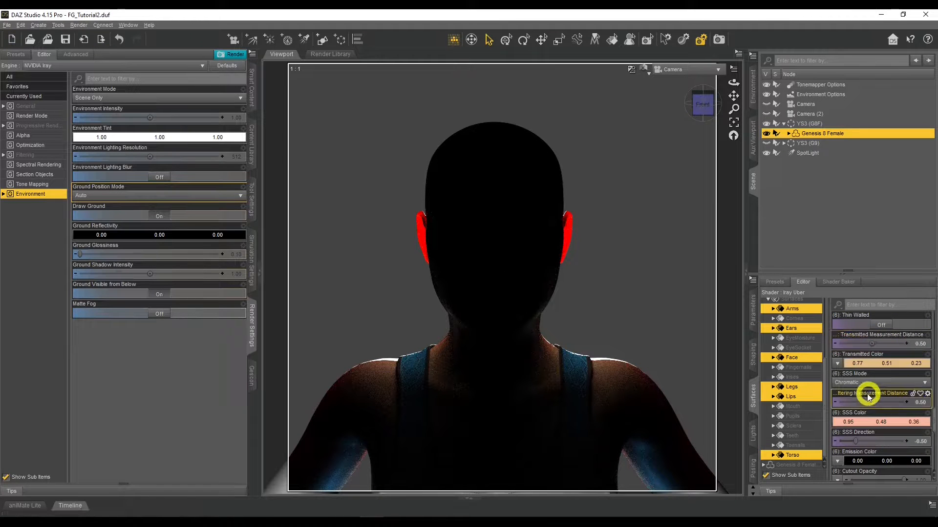
Step: Try a Scattering Measurement Distance of 0.05 on the selected skin surfaces
left_click(920, 402)
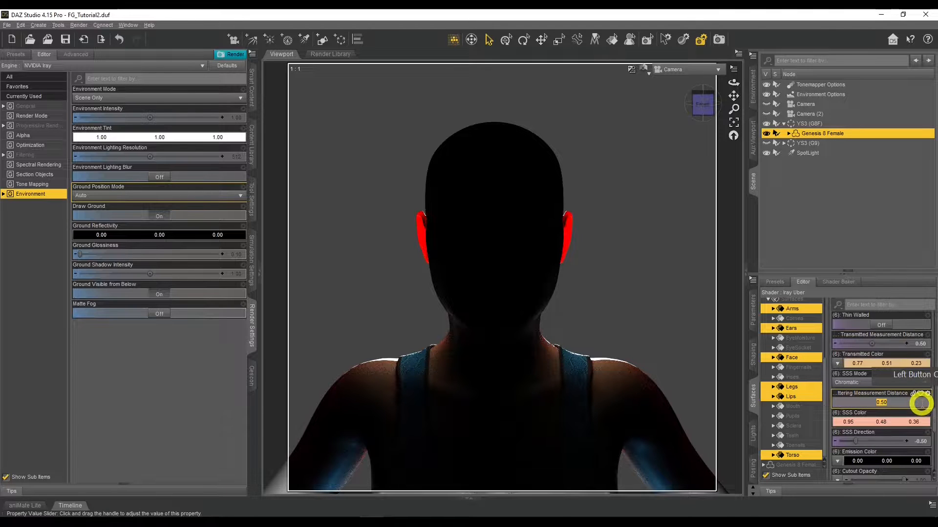
type("0")
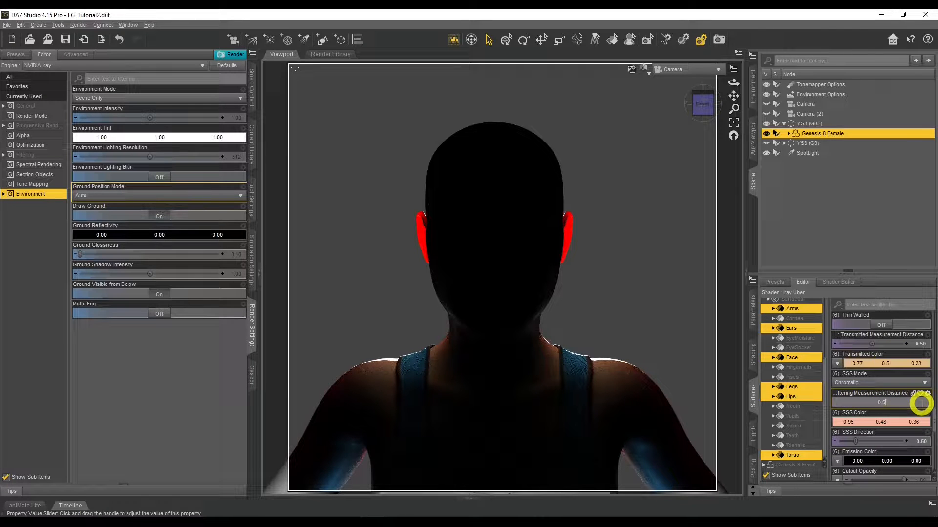
type(".5")
key("Return")
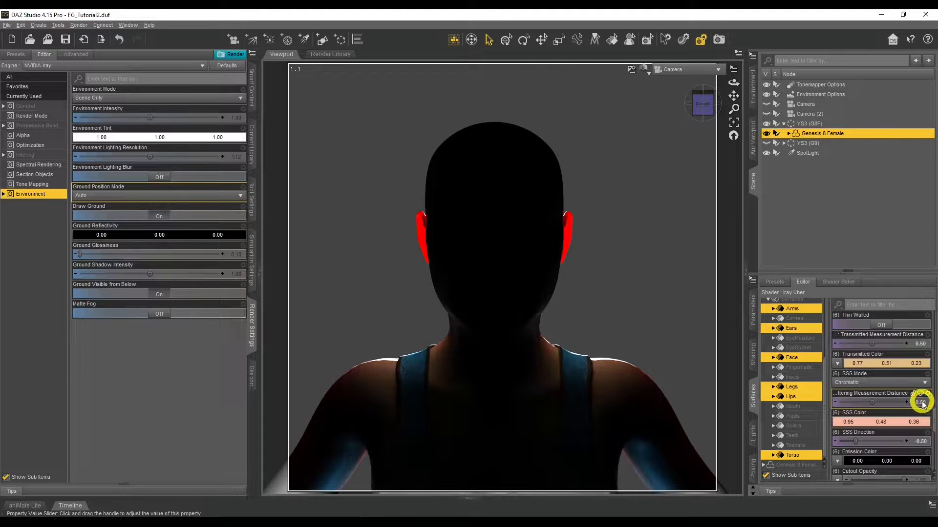
left_click(922, 402)
type("0.0")
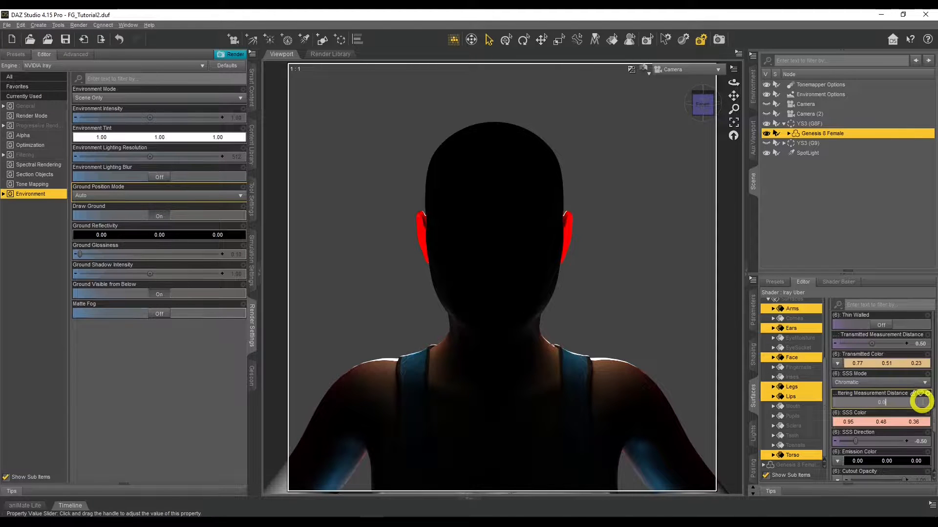
type("5")
key("Return")
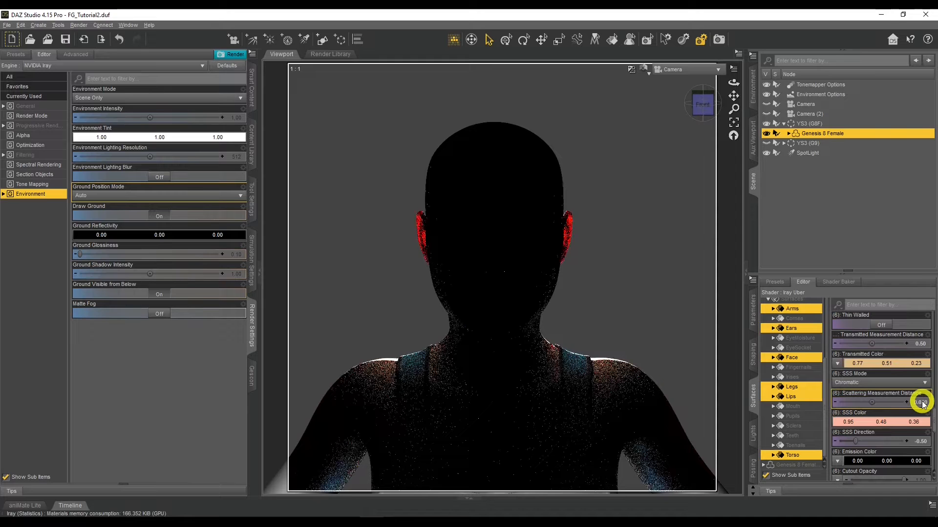
Step: Set the skin surfaces' Transmitted Measurement Distance to 0.1 and their Scattering Measurement Distance to 0.01
left_click(920, 344)
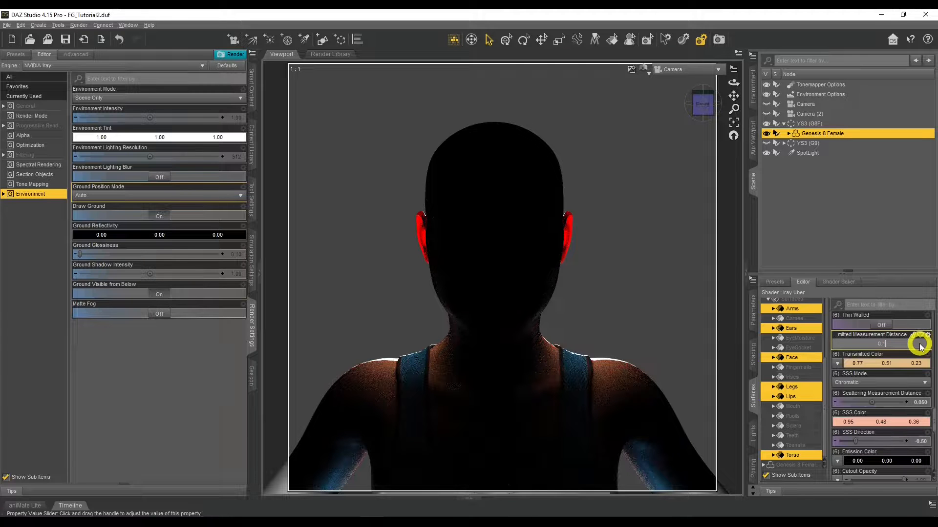
key("Return")
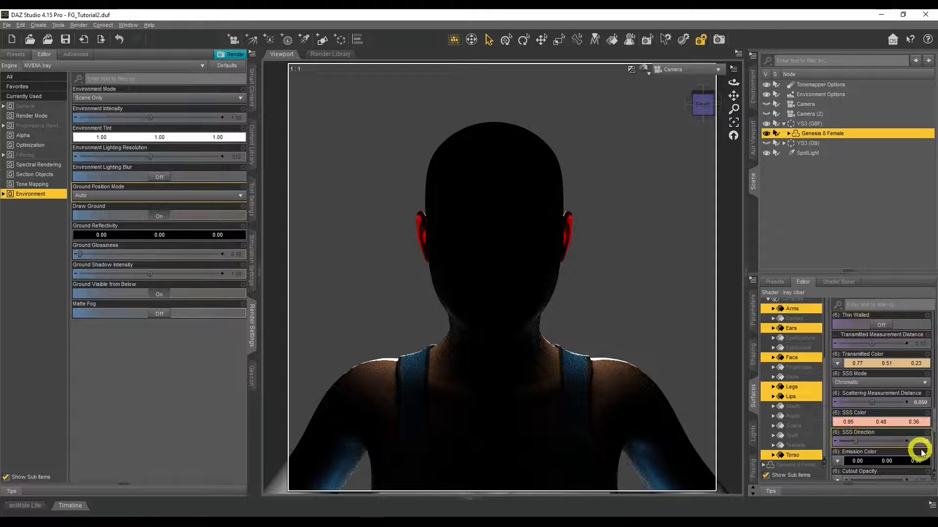
left_click(921, 403)
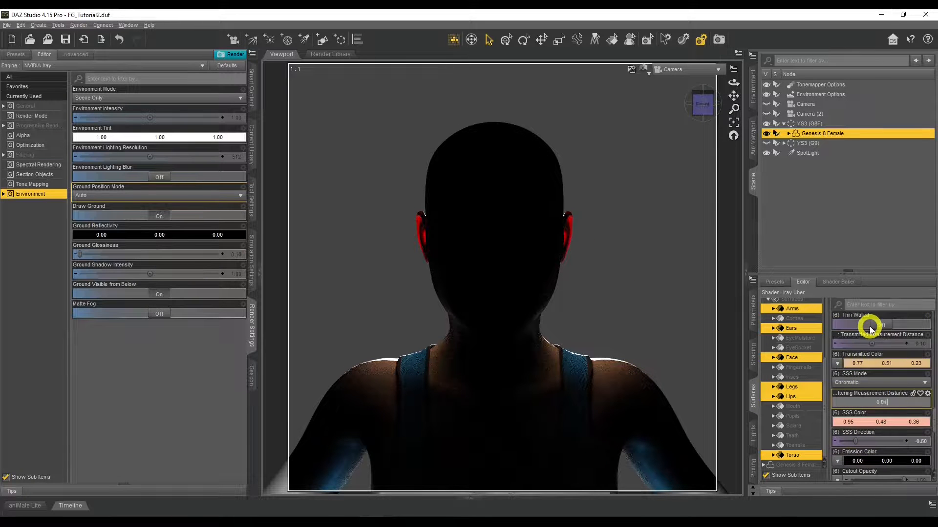
key("Return")
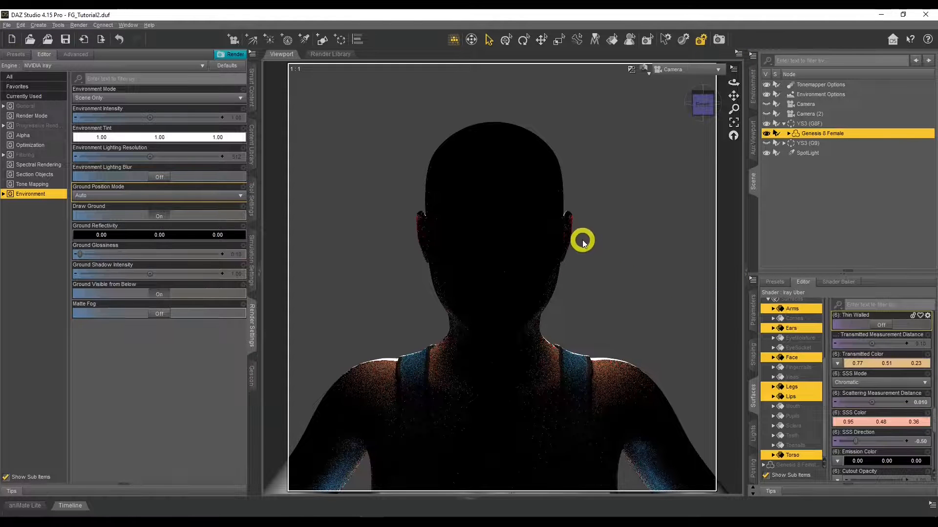
Step: Try a Transmitted Measurement Distance of 0.4 on the selected skin surfaces, and set it to 0.5
left_click(920, 343)
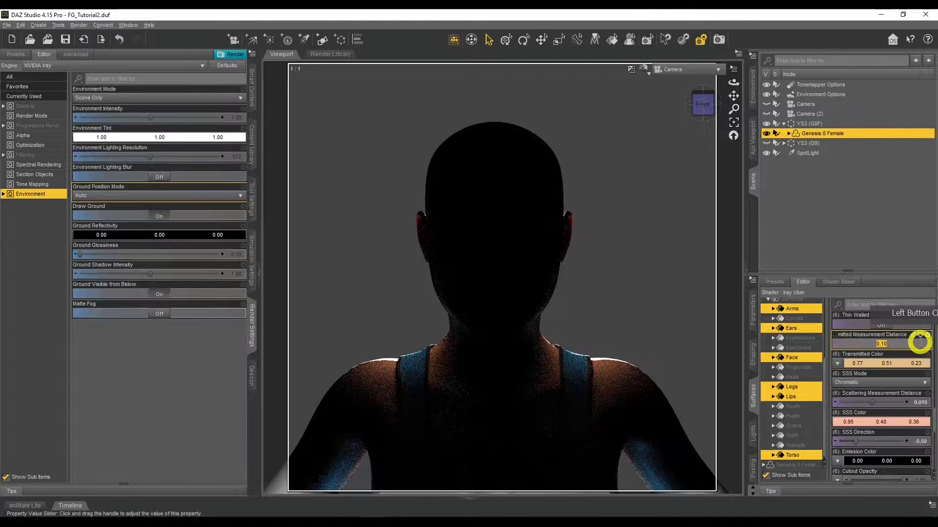
type("0")
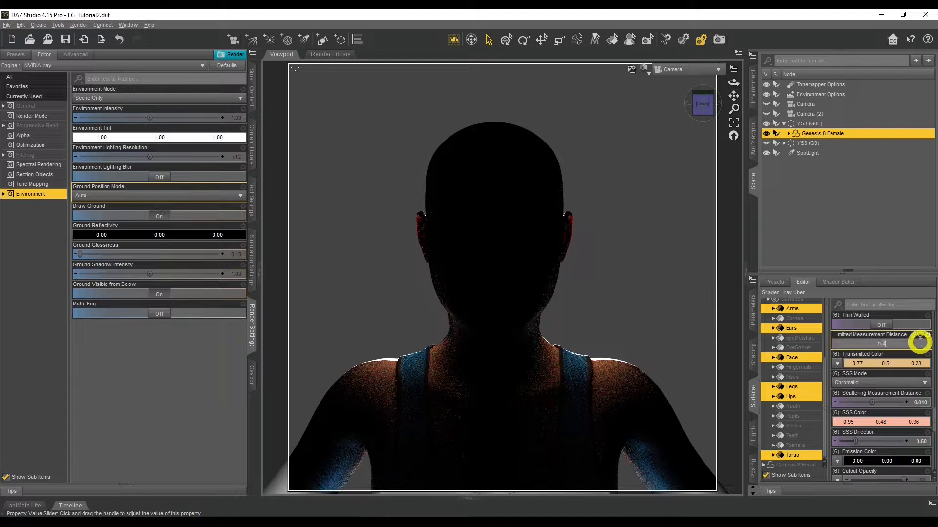
type(".4")
key("Return")
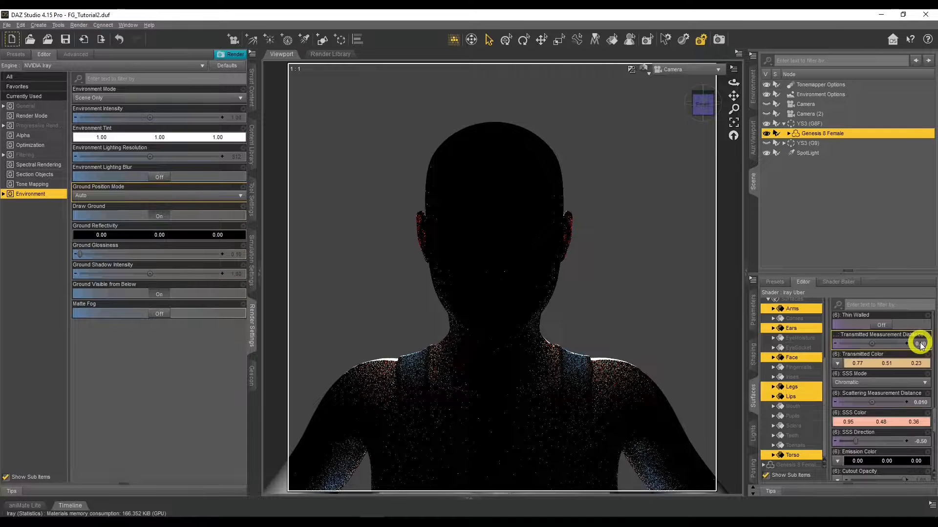
left_click(920, 346)
type(".5")
key("Return")
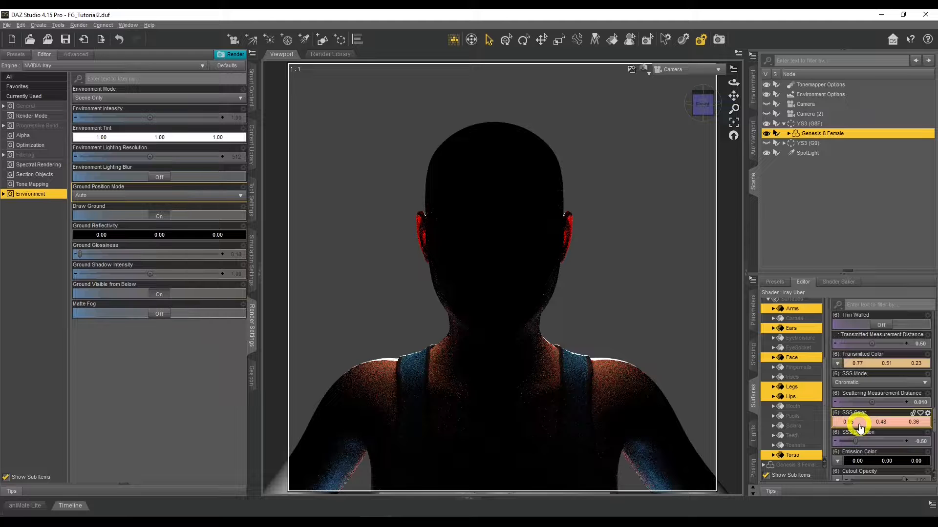
Step: Switch the render environment mode to Dome Only and examine the face and shoulder skin tones in the reference photo
left_click(144, 99)
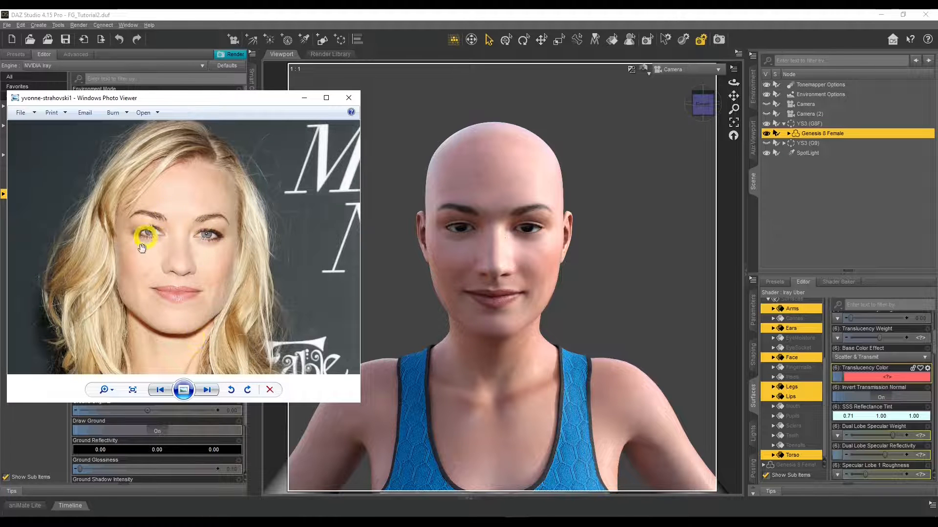
left_click_drag(196, 315, 198, 188)
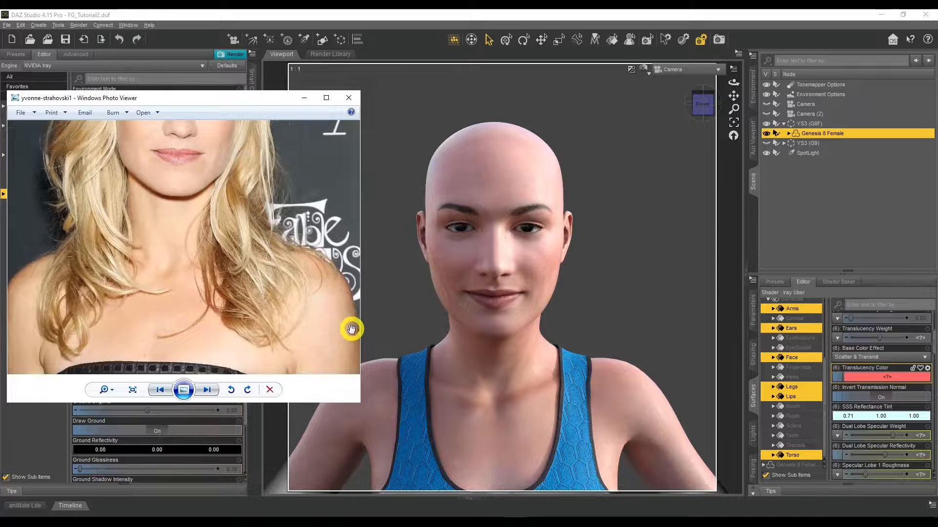
left_click_drag(345, 298, 345, 324)
left_click_drag(285, 213, 178, 258)
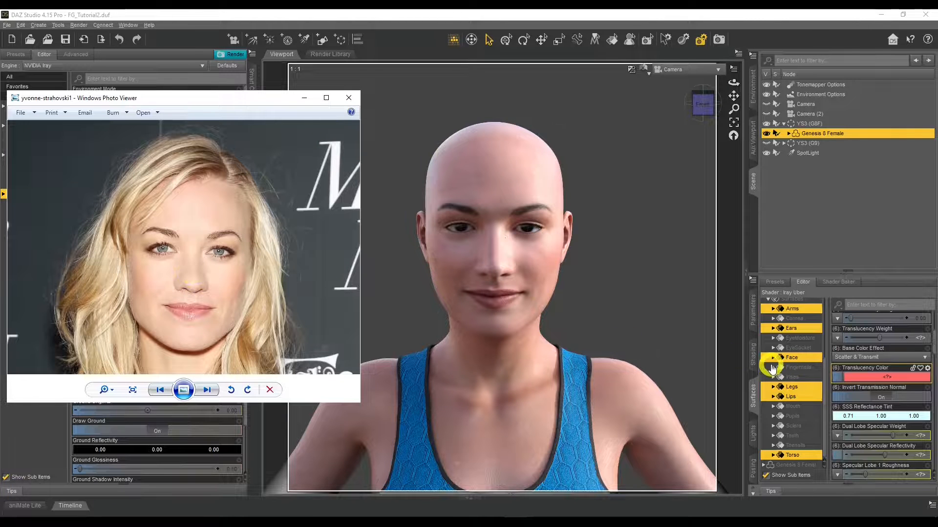
Step: Try a pale cream SSS Reflectance Tint of 0.94, 0.86, 0.69 on the selected skin surfaces
left_click(867, 421)
left_click(586, 197)
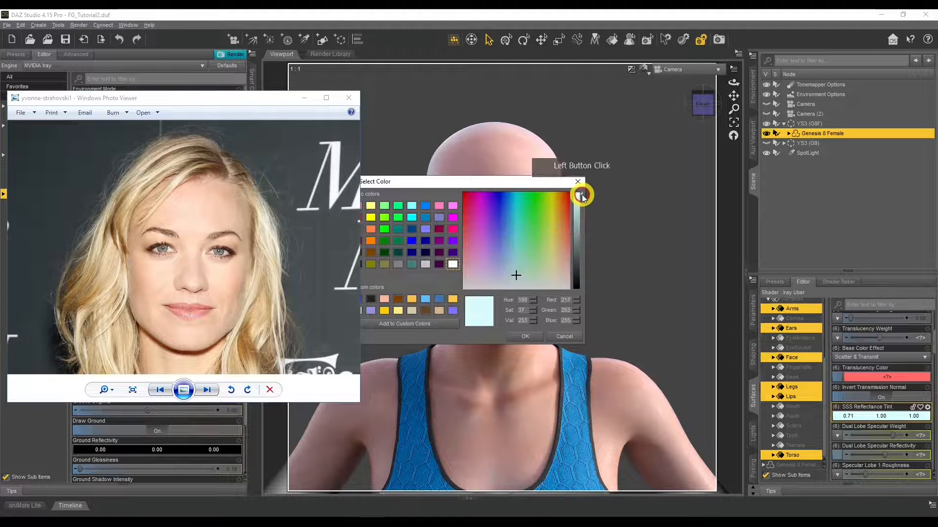
left_click(559, 276)
mouse_move(559, 276)
left_mouse_down()
mouse_move(548, 298)
mouse_move(557, 272)
left_mouse_up()
left_click(554, 274)
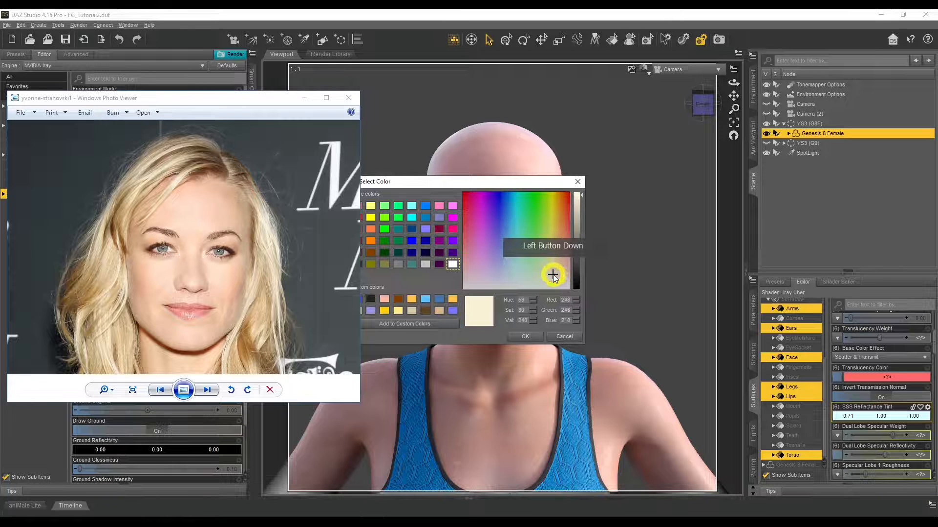
left_click(534, 337)
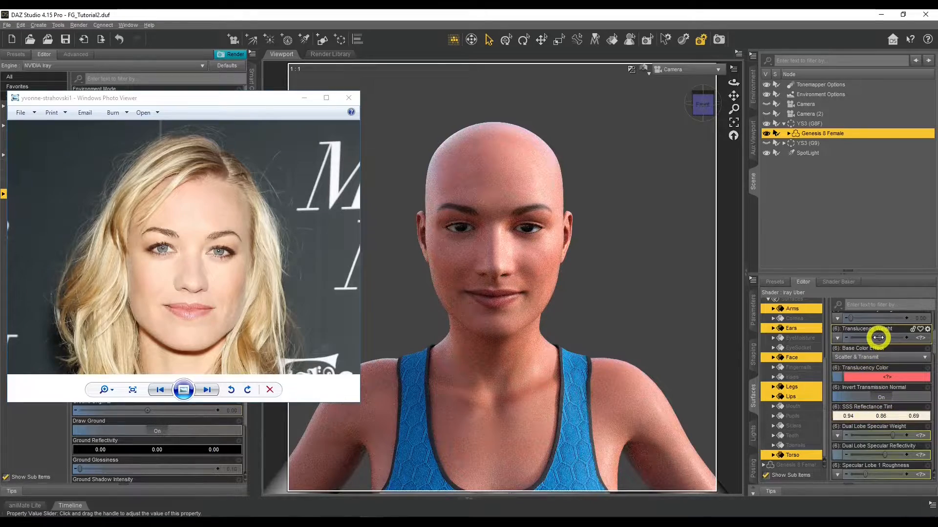
Step: Lower the skin surfaces' Translucency Weight to 0.39 and set their Translucency Color to a light orange (0.92, 0.64, 0.37)
left_click_drag(878, 337, 872, 337)
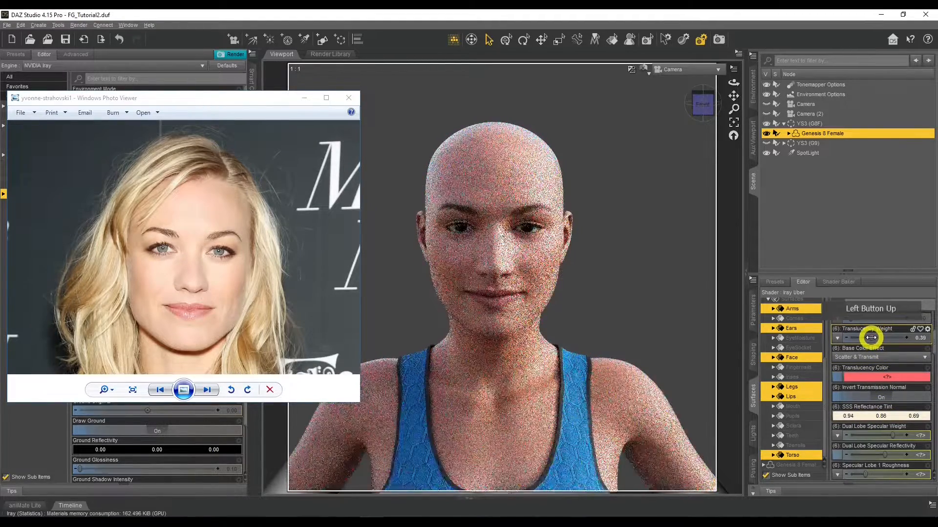
left_click(866, 378)
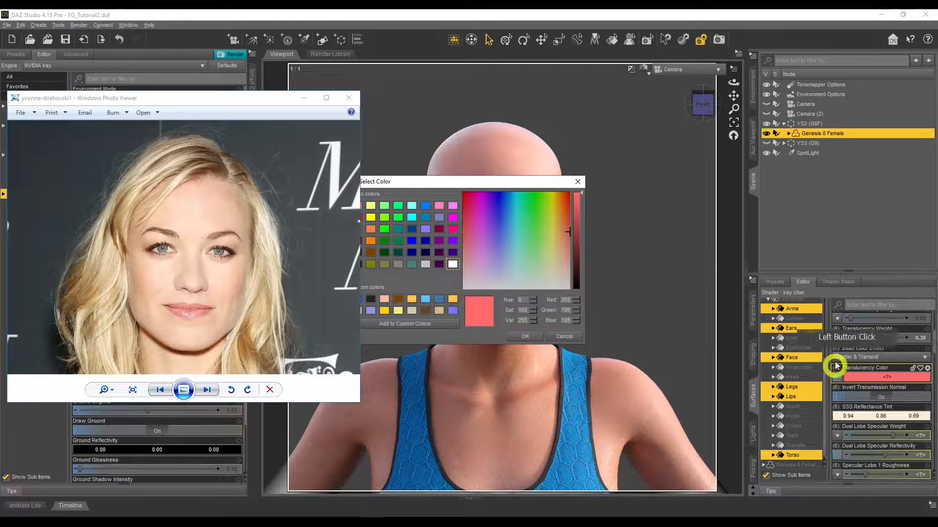
left_click(581, 195)
left_click_drag(566, 233, 560, 258)
left_click(534, 335)
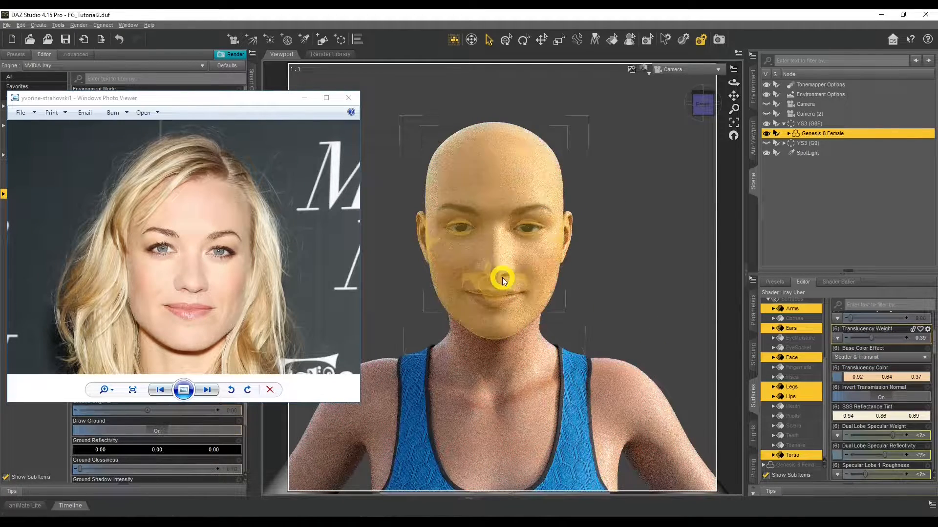
Step: Set the skin surfaces' SSS Reflectance Tint to a pale greenish white (0.87, 0.94, 0.84)
left_click(862, 423)
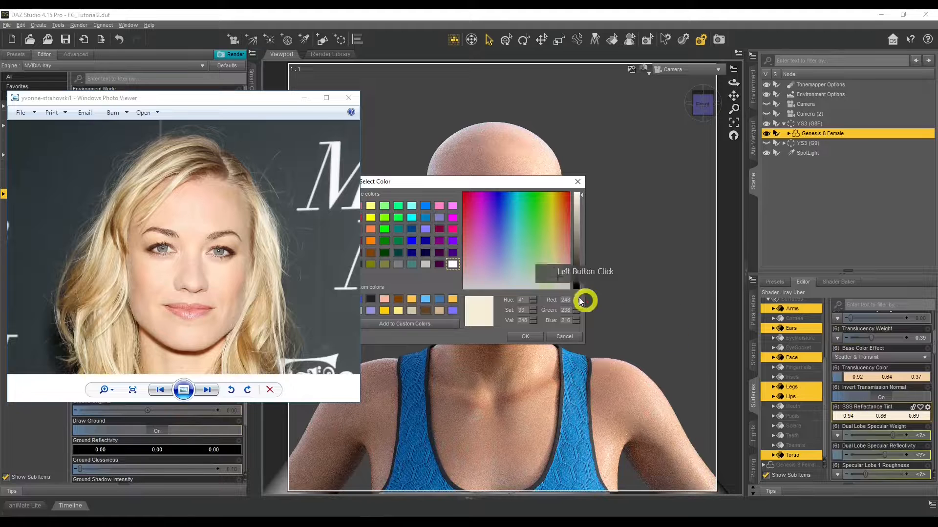
left_click_drag(555, 283, 519, 335)
left_click(537, 284)
left_click(521, 335)
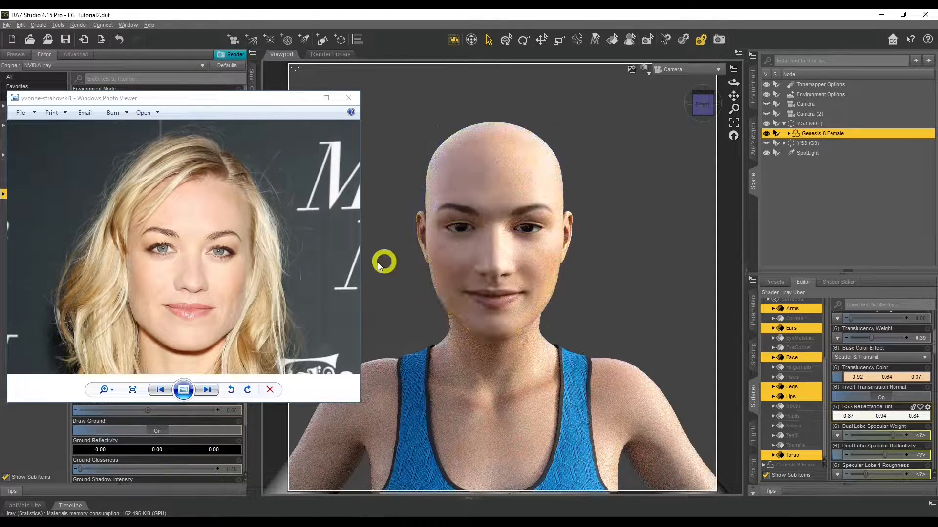
Step: Compare the skin with the reference photo, try a Translucency Weight of 0.34, and set it to 0.45
left_click_drag(255, 282, 269, 248)
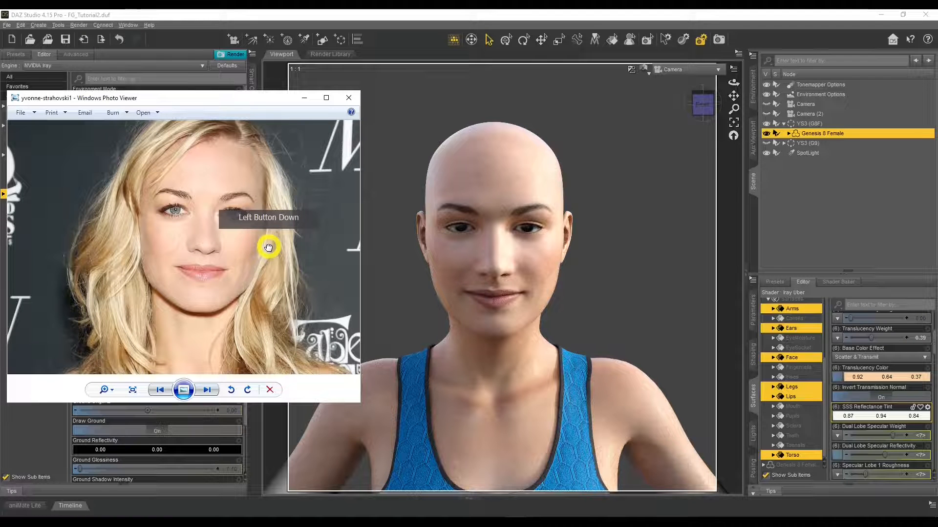
left_click_drag(268, 248, 272, 251)
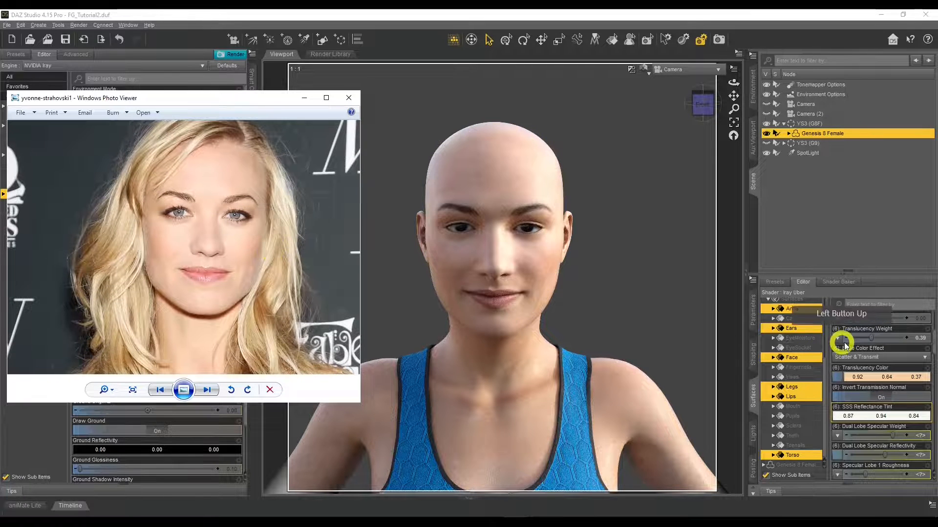
left_click_drag(872, 339, 868, 338)
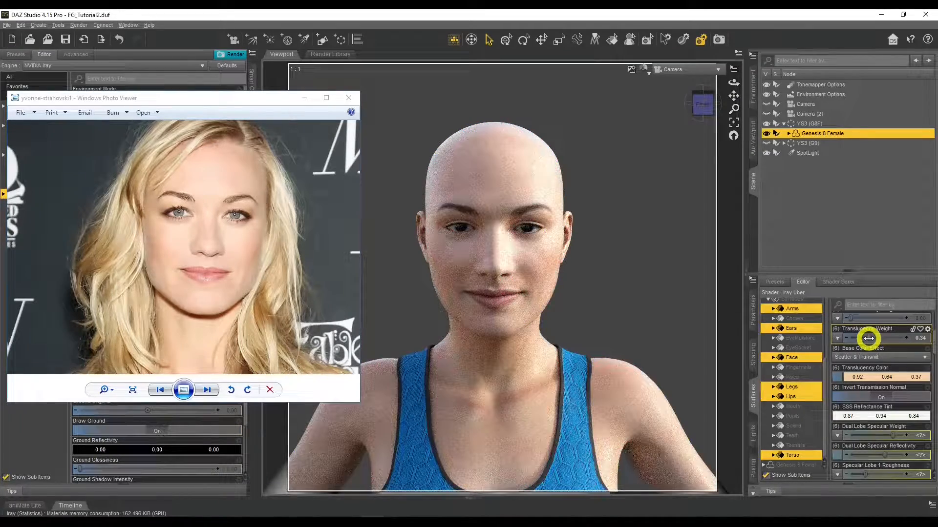
left_click_drag(868, 337, 874, 335)
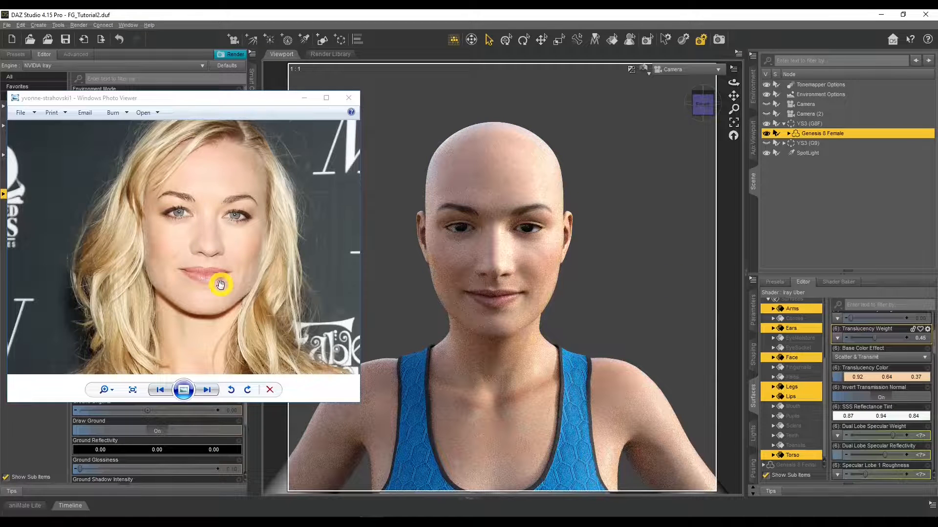
Step: Compare the face, neck and shoulder tones in the reference photo with the render, and minimize the photo
left_click_drag(222, 275, 209, 205)
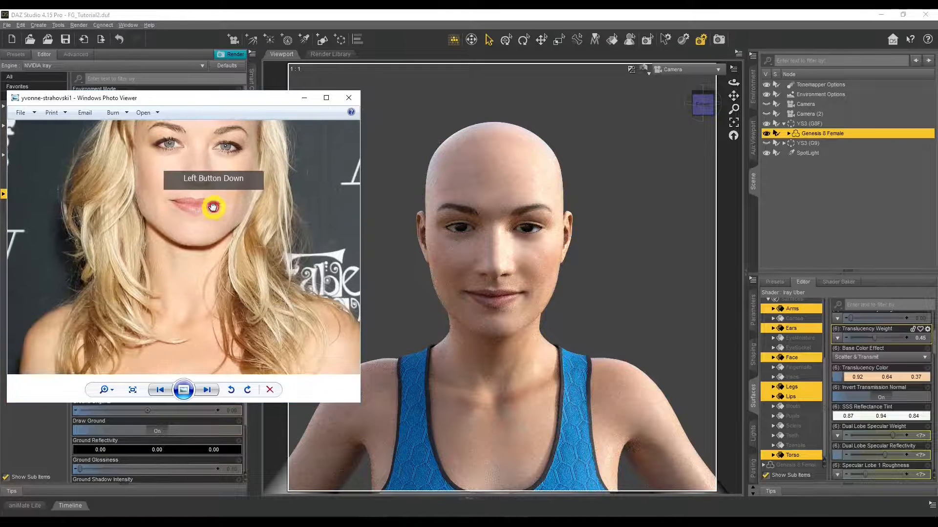
mouse_move(266, 293)
left_mouse_down()
mouse_move(205, 211)
mouse_move(262, 303)
left_mouse_up()
mouse_move(236, 236)
left_mouse_down()
mouse_move(237, 270)
mouse_move(224, 255)
mouse_move(672, 337)
left_mouse_up()
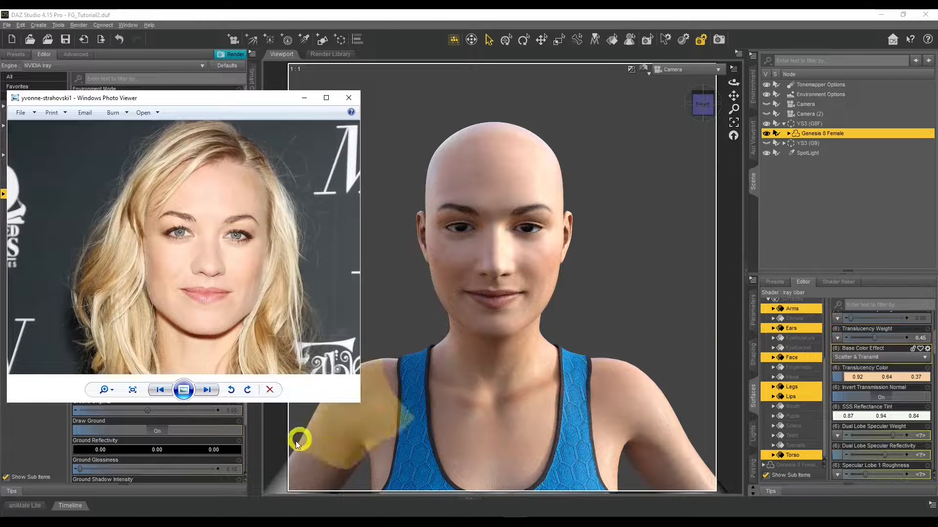
left_click(303, 101)
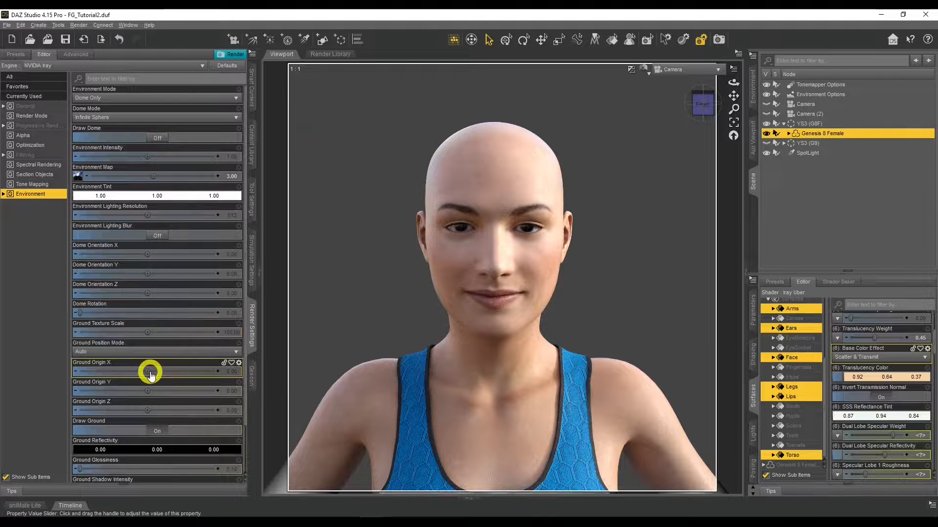
Step: Set the environment's Dome Rotation to 54.58 and bring the reference photo back up beside the render
scroll(150, 375, "down", 3)
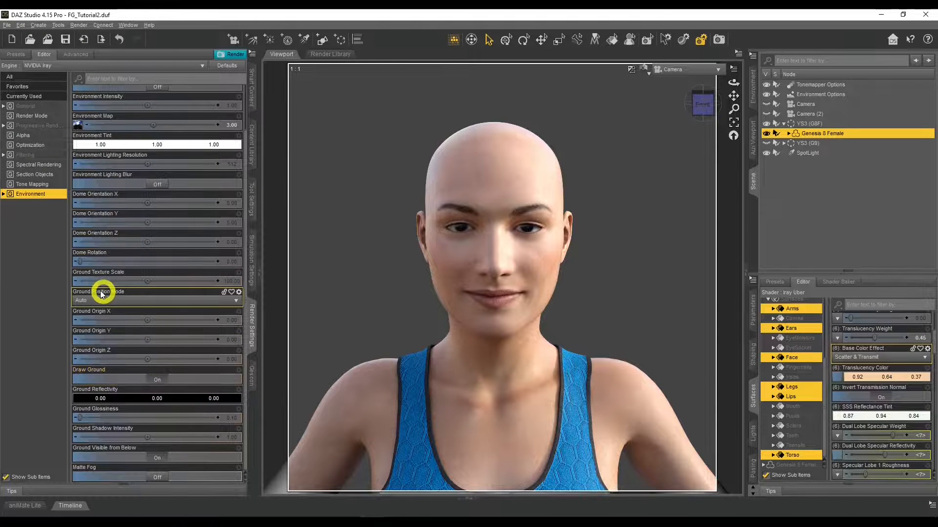
left_click_drag(84, 260, 101, 261)
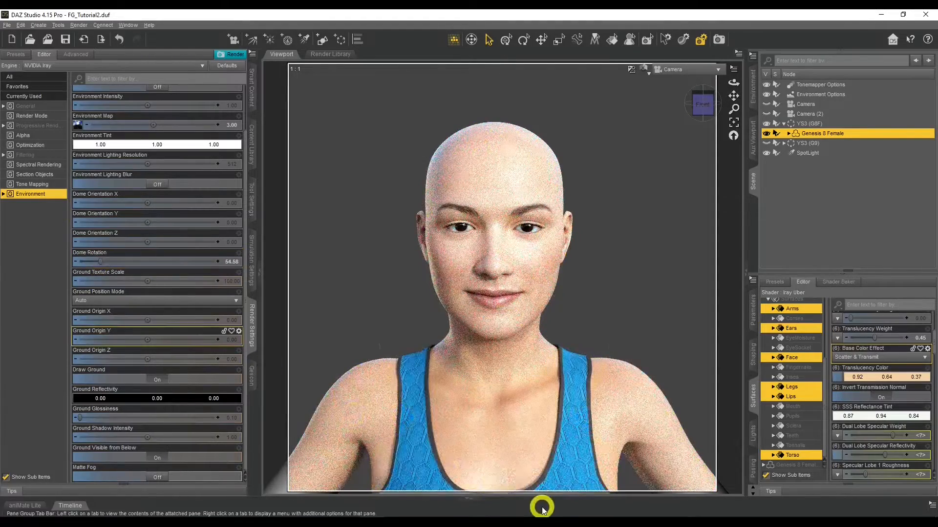
left_click(400, 335)
left_click(549, 481)
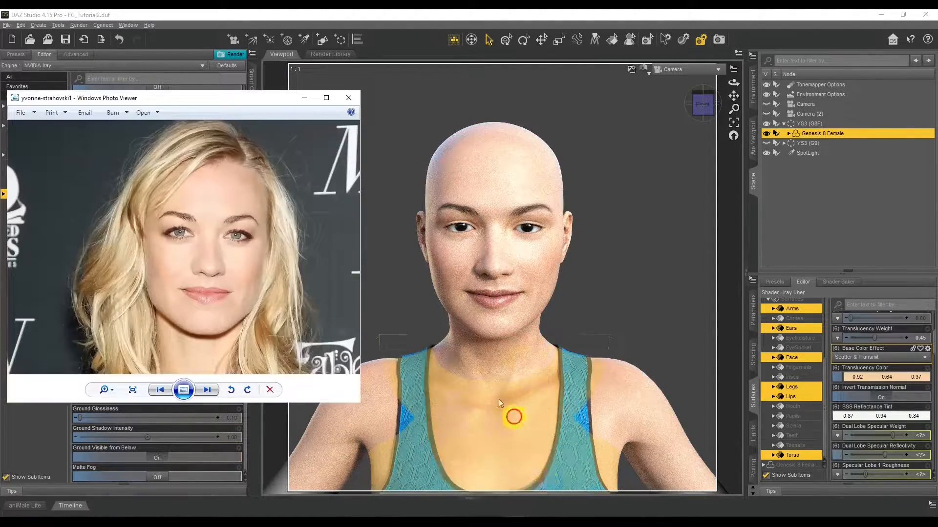
left_click(191, 235)
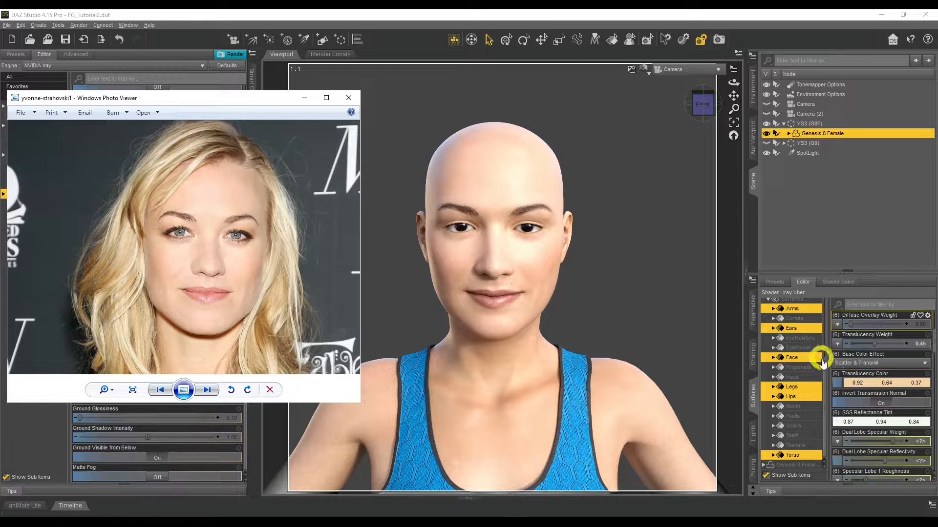
Step: Select the figure's Irises, Pupils and Sclera surfaces together and locate their Base Color property
mouse_move(825, 382)
left_mouse_down()
mouse_move(826, 332)
mouse_move(825, 393)
left_mouse_up()
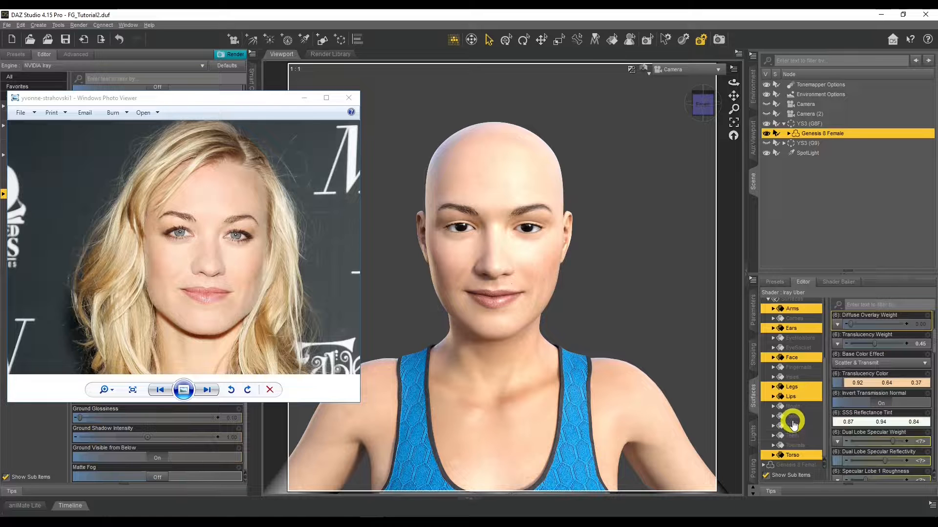
left_click(794, 377)
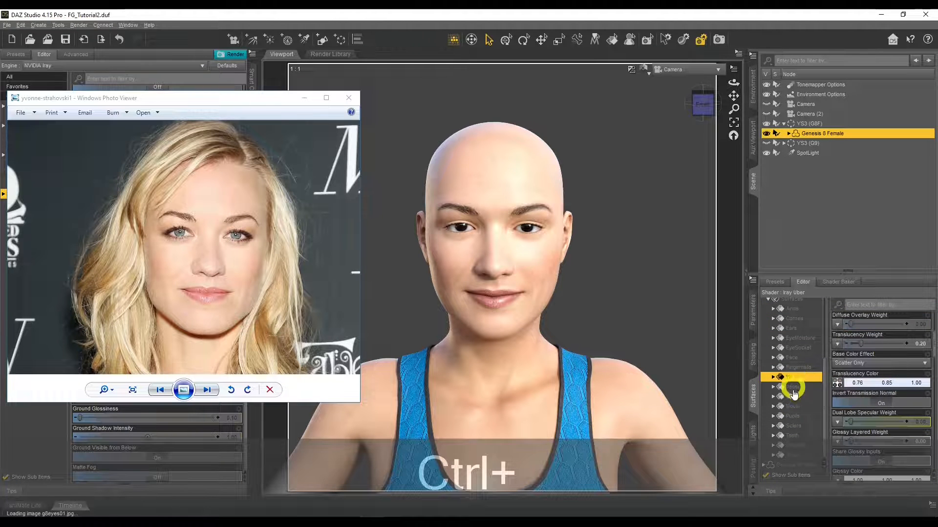
left_click(792, 417, "ctrl")
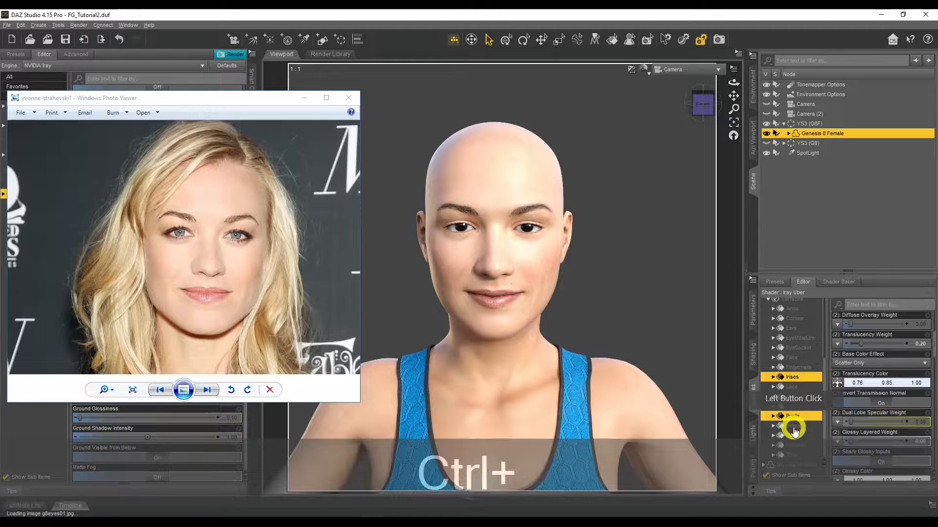
scroll(875, 438, "up", 4)
scroll(874, 437, "down", 2)
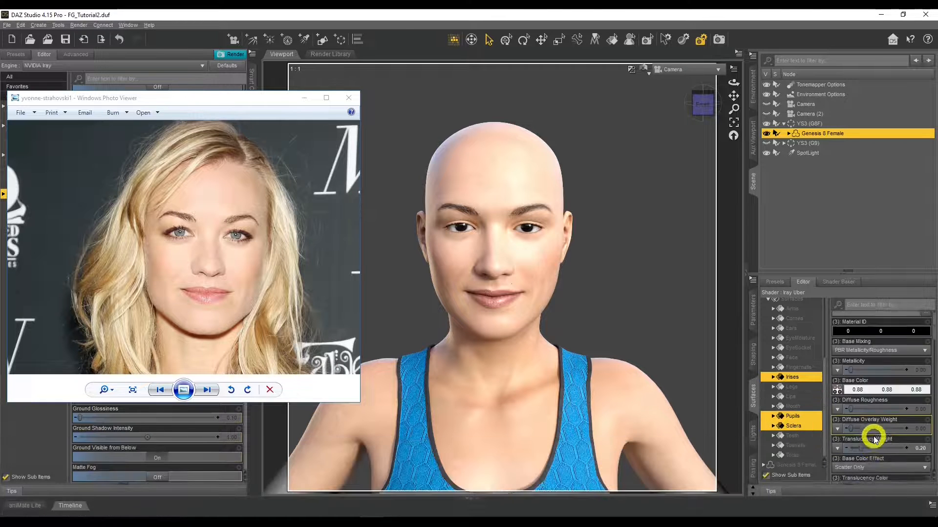
scroll(858, 391, "up", 3)
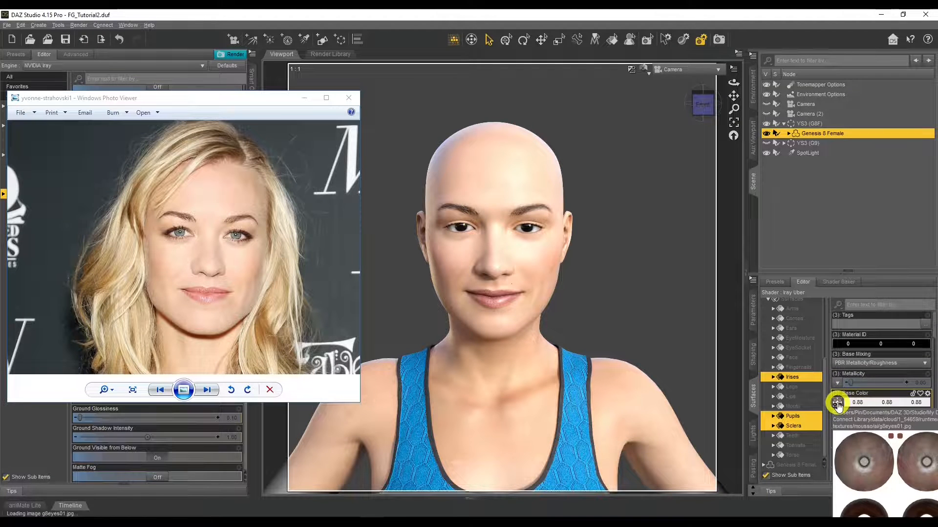
Step: Load the YS3_eyes_BM1 image as the Base Color map of the Irises, Pupils and Sclera surfaces, minimizing the reference photo
left_click(837, 403)
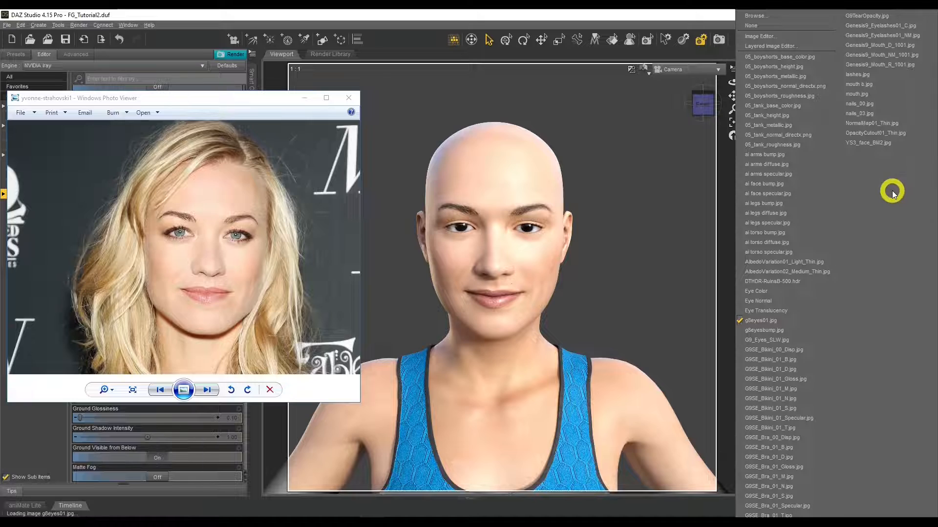
left_click(872, 144)
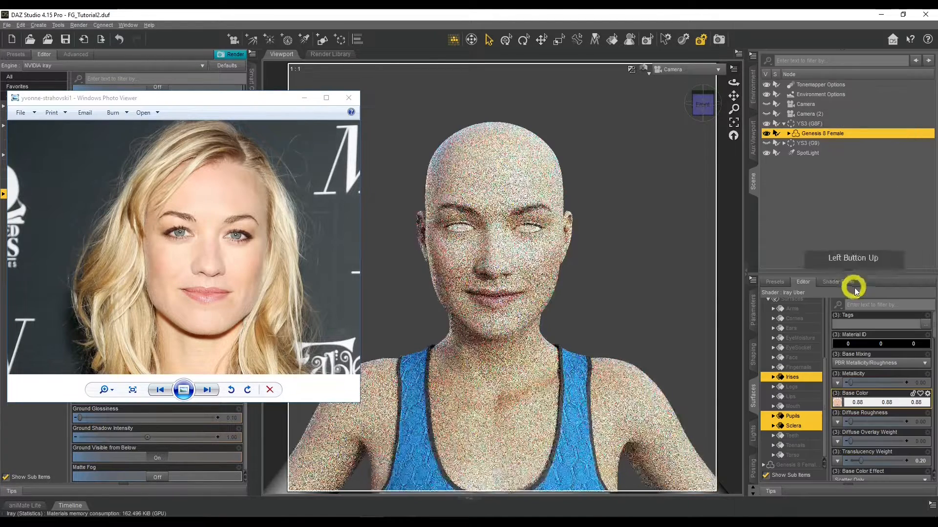
left_click(838, 402)
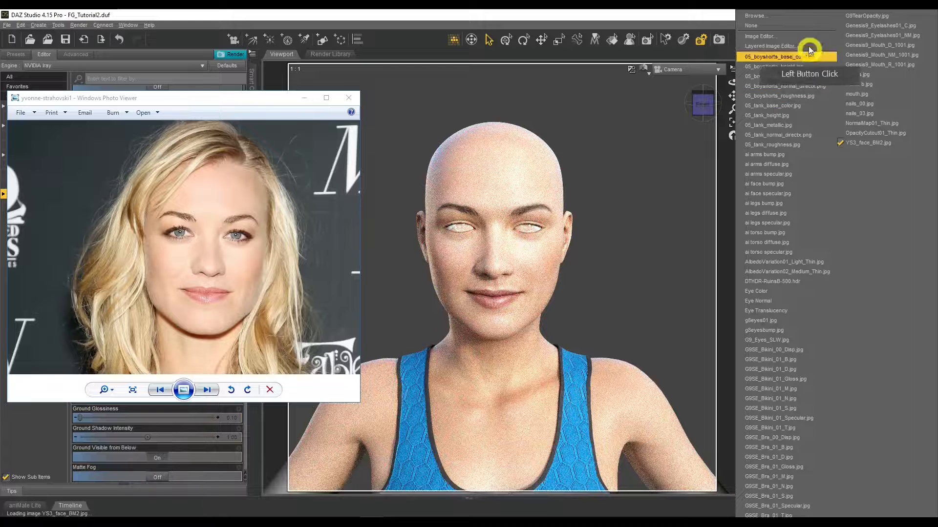
left_click(804, 16)
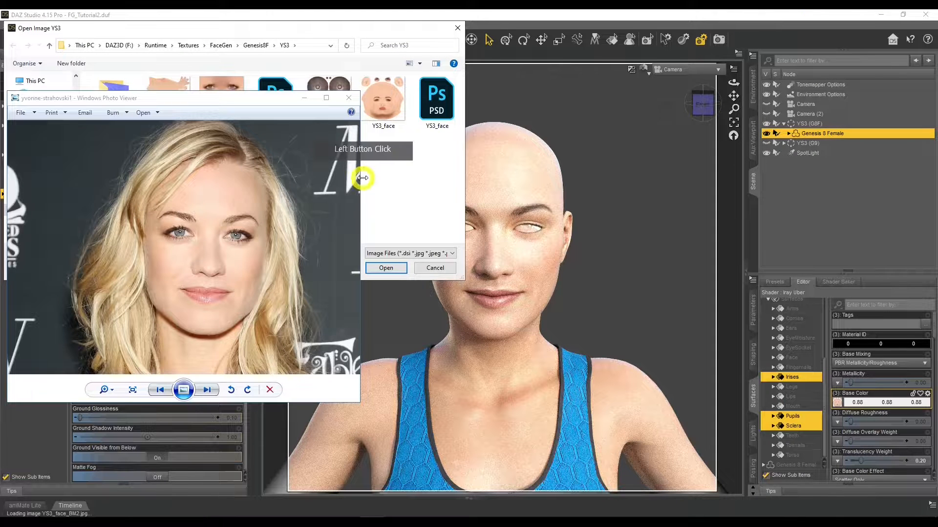
left_click(304, 100)
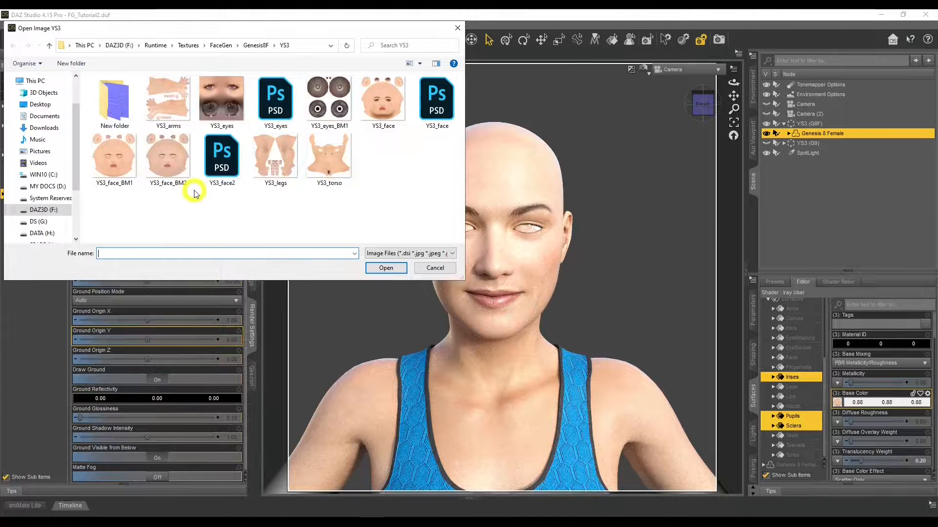
double_click(332, 99)
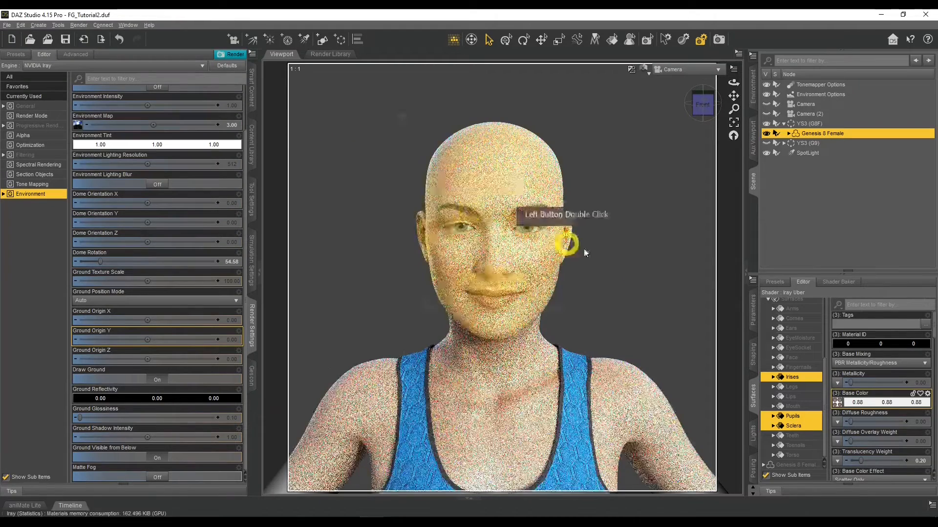
Step: Assign YS3_eyes_BM1.jpg as the Translucency Color map of the Irises, Pupils and Sclera surfaces
scroll(864, 414, "down", 4)
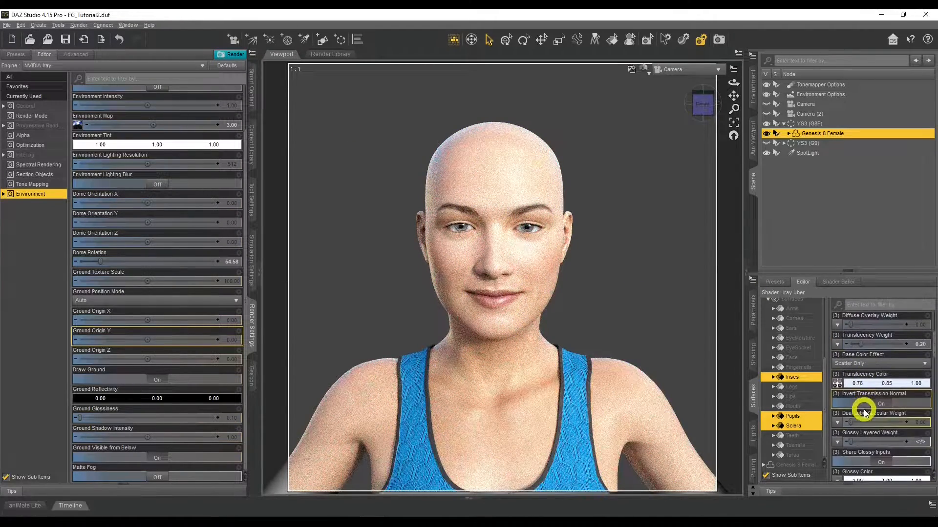
left_click(838, 384)
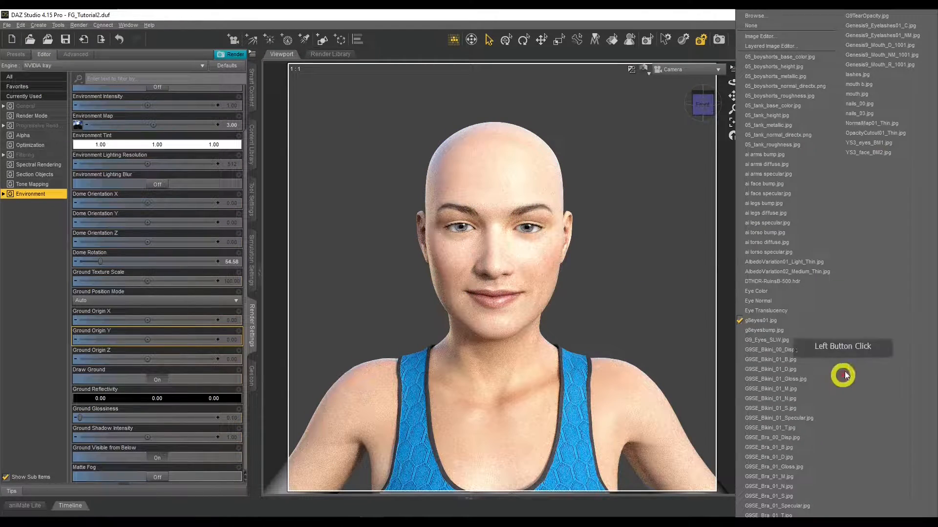
left_click(904, 145)
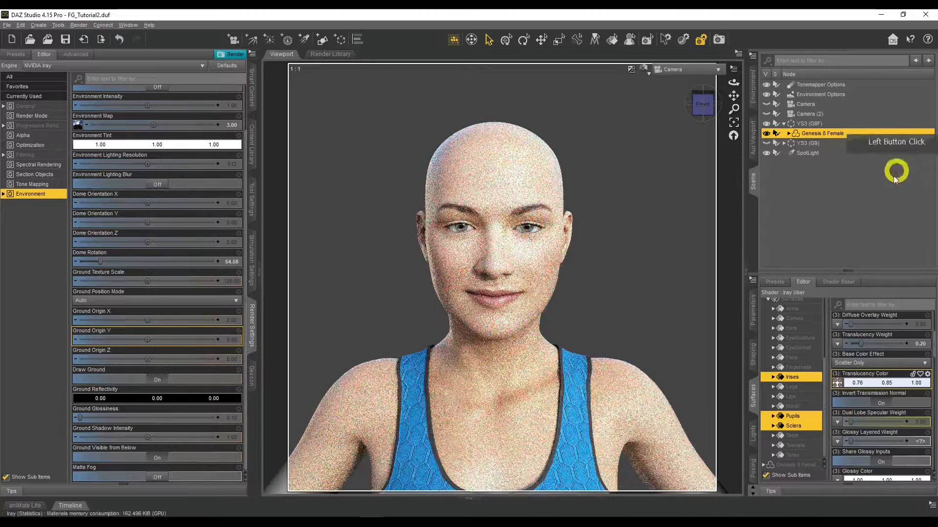
Step: Bring back the reference photo zoomed in on the eyes, and set the Irises' Base Color Effect to Scatter & Transmit
mouse_move(522, 524)
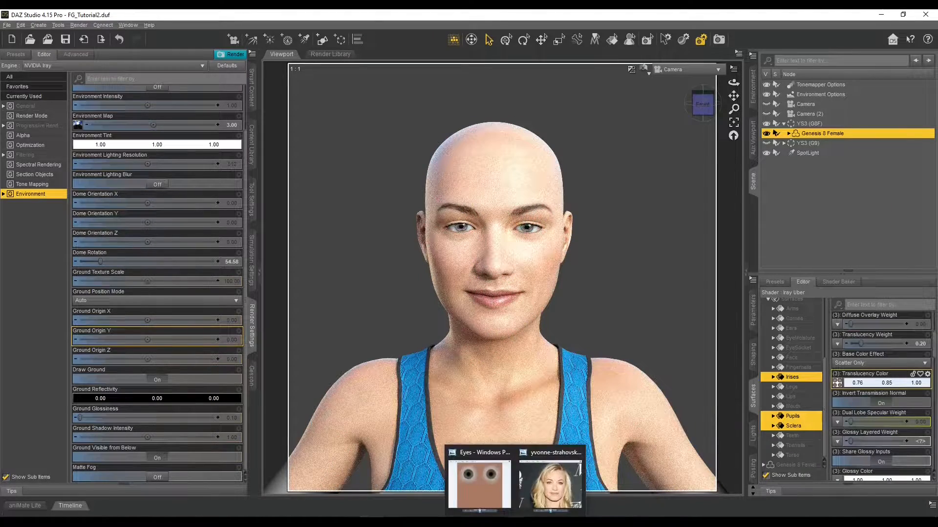
left_click(543, 483)
scroll(238, 239, "up", 3)
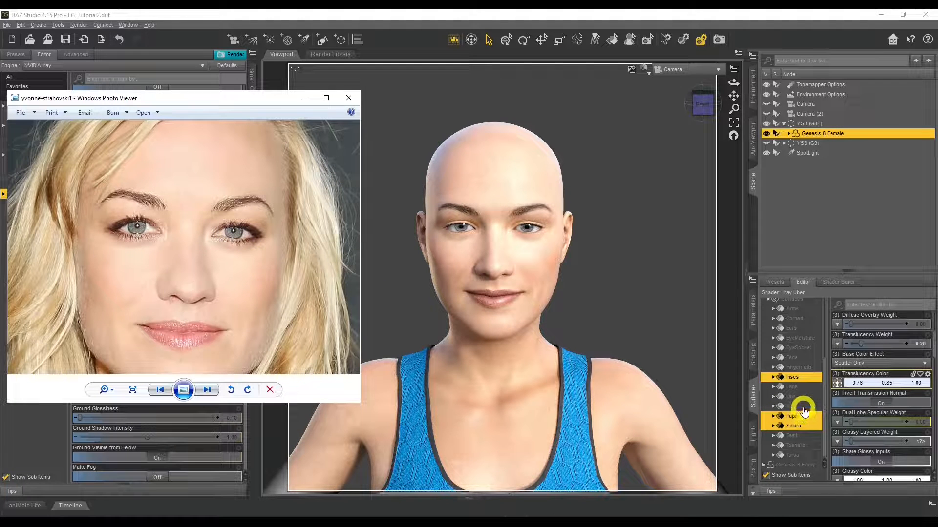
left_click(803, 381)
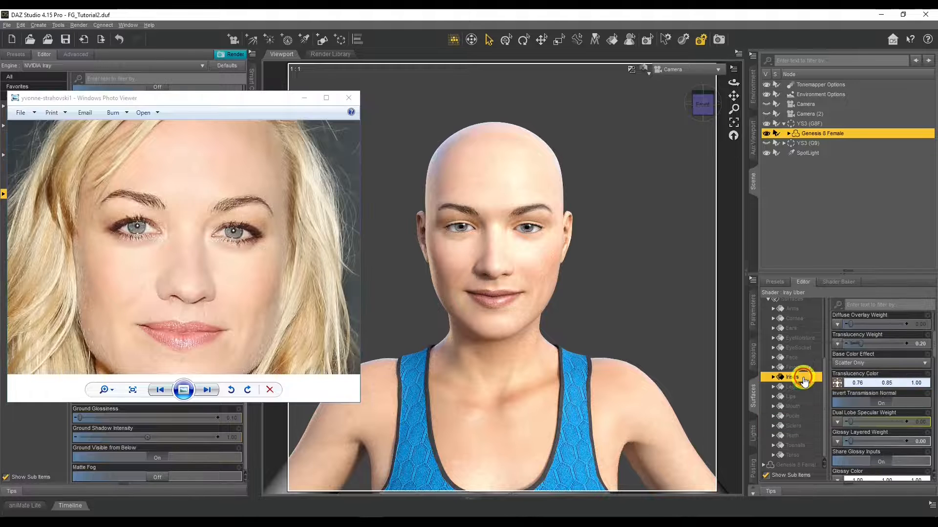
left_click(861, 365)
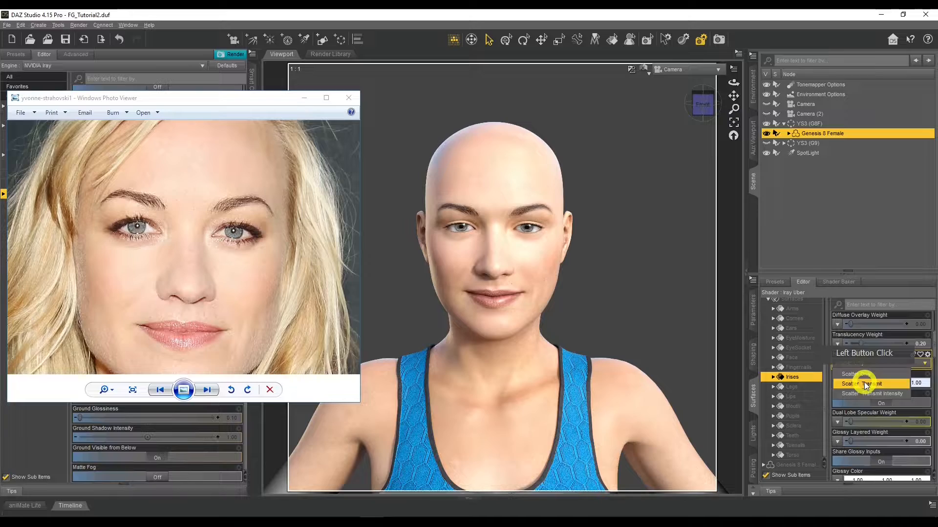
left_click(864, 383)
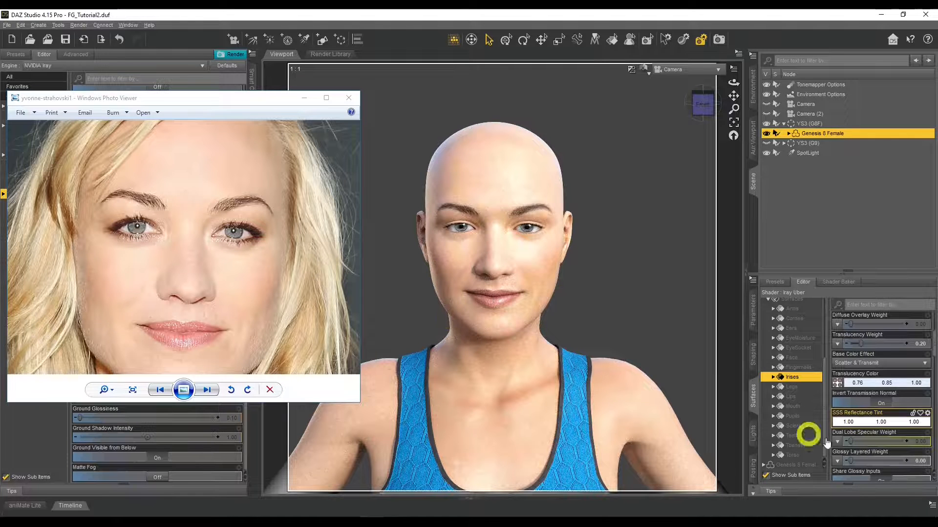
Step: Set the Irises' SSS Reflectance Tint to a pale blue of 0.49, 0.82, 0.88
left_click(863, 421)
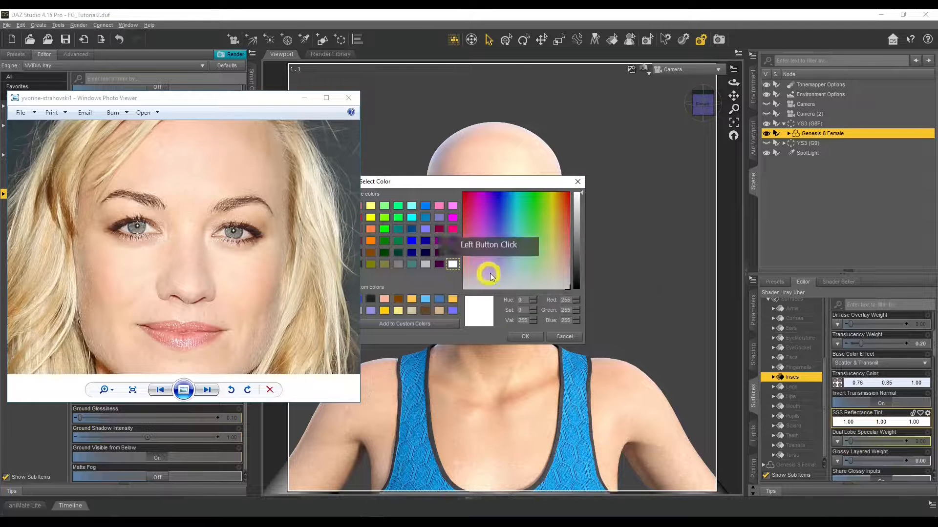
left_click(577, 198)
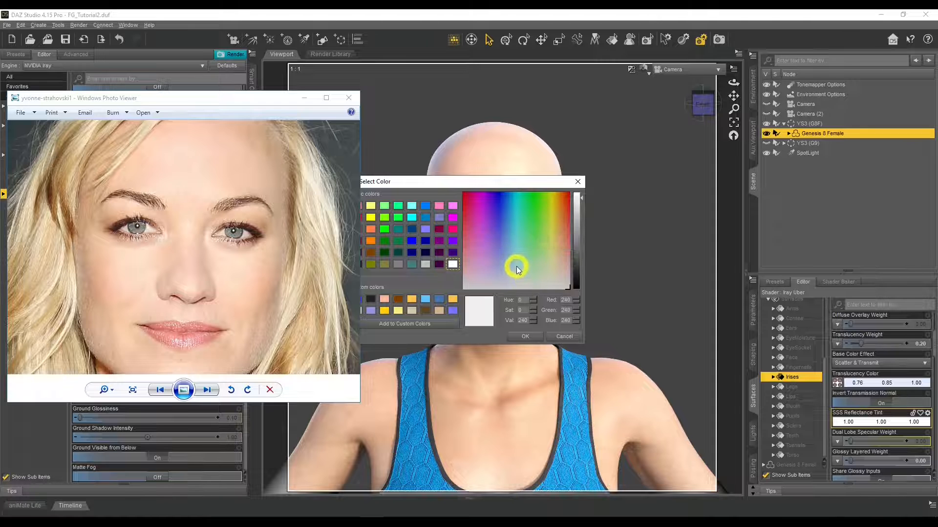
left_click_drag(517, 272, 513, 267)
left_click(525, 336)
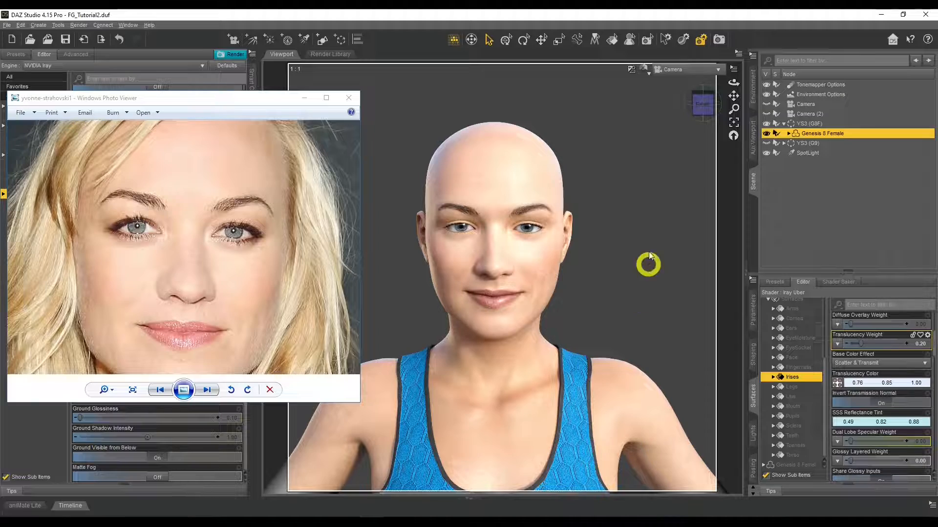
Step: Examine the face and eyes up close in Perspective View against the reference photo, and return to the Camera view
left_click(670, 71)
left_click(670, 78)
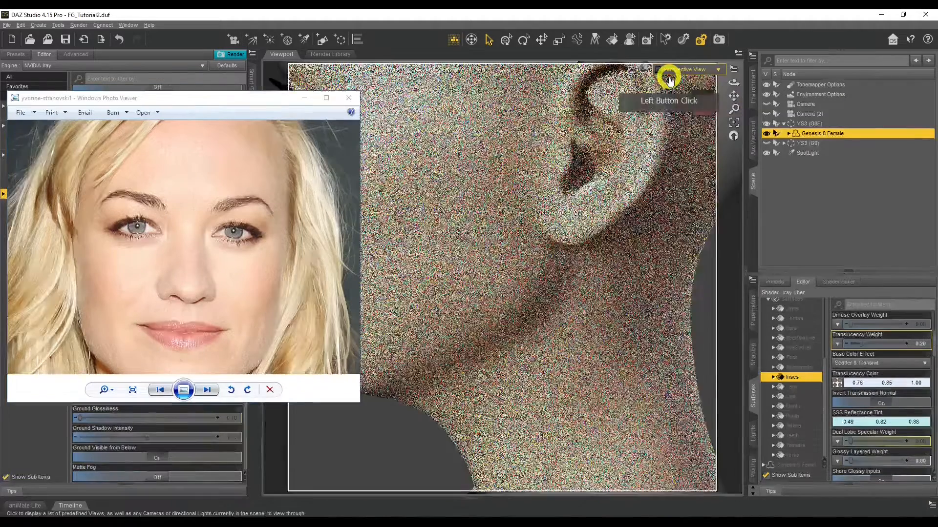
mouse_move(730, 96)
left_mouse_down()
mouse_move(732, 80)
mouse_move(731, 99)
left_mouse_up()
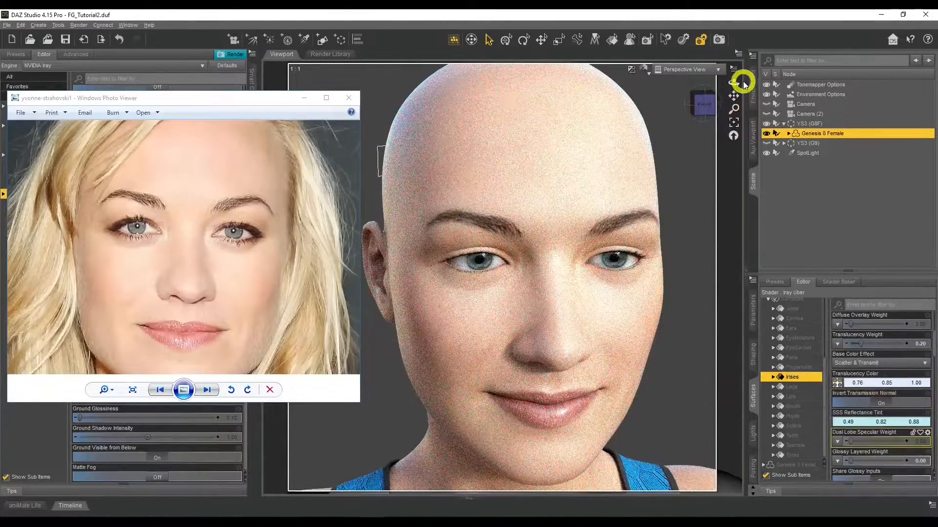
left_click_drag(732, 80, 733, 100)
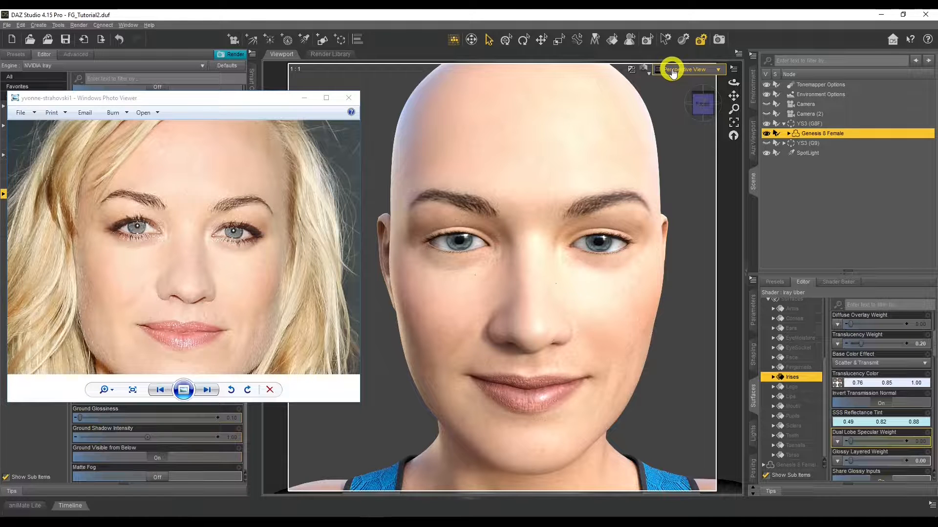
left_click(672, 72)
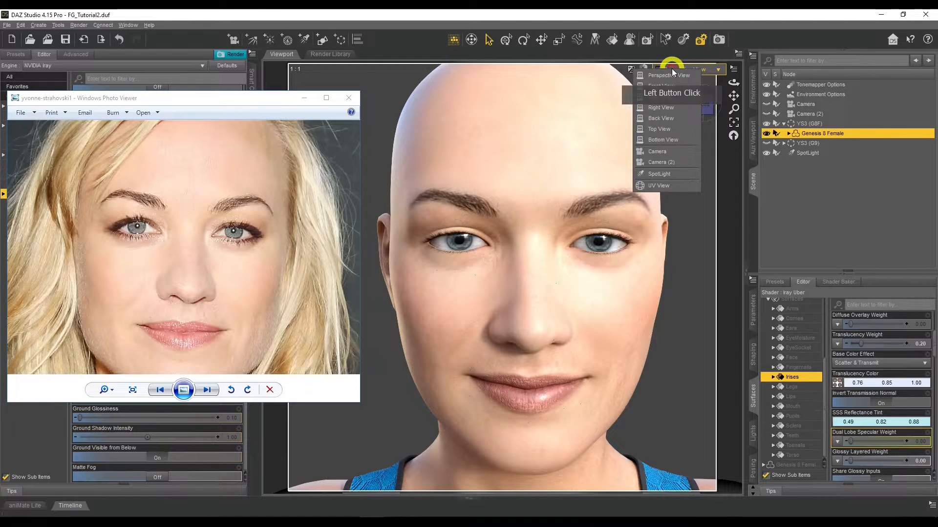
left_click(679, 152)
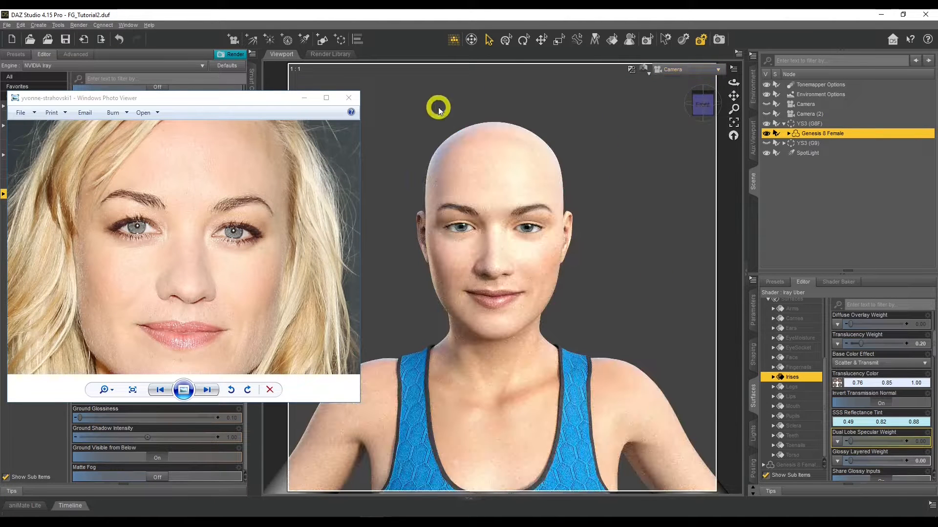
Step: Zoom the reference photo out and compare its face, neck and hair area with the rendered figure
scroll(231, 275, "down", 3)
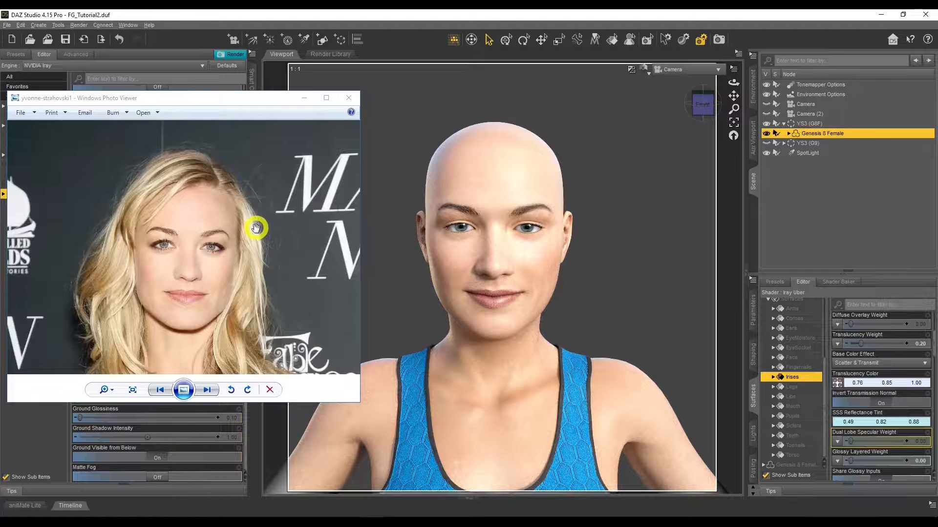
left_click_drag(254, 279, 260, 139)
left_click_drag(239, 209, 240, 272)
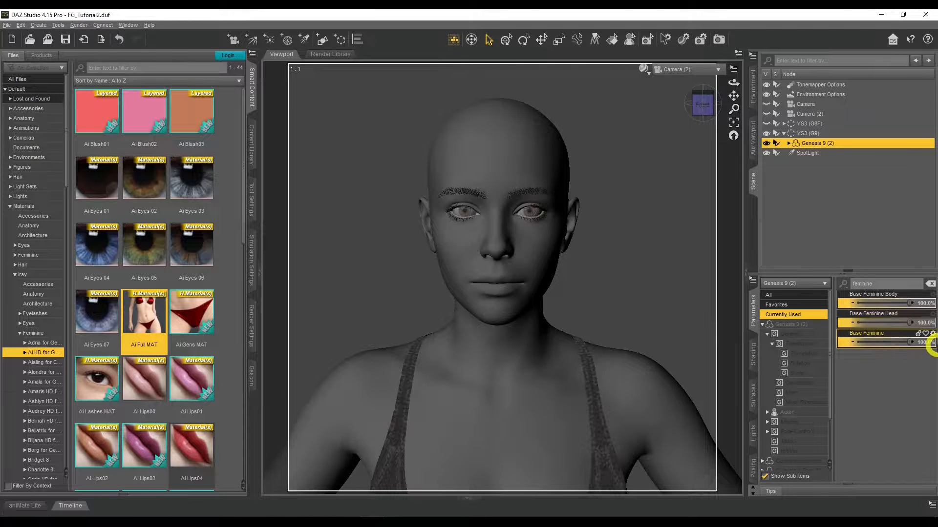
Step: Clear the parameter filter and set the YS3 FaceGen head morph of Genesis 9 (2) to 79.3%
left_click(931, 283)
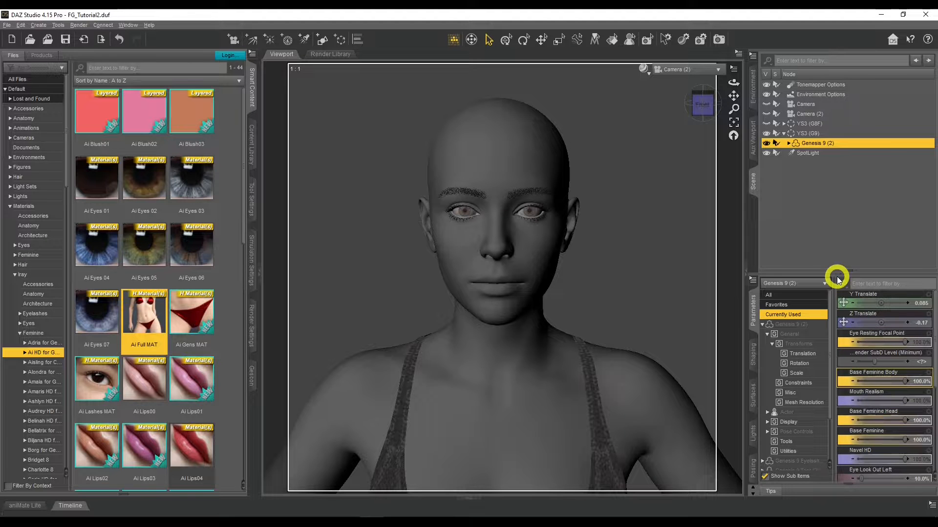
left_click(753, 355)
scroll(781, 325, "down", 2)
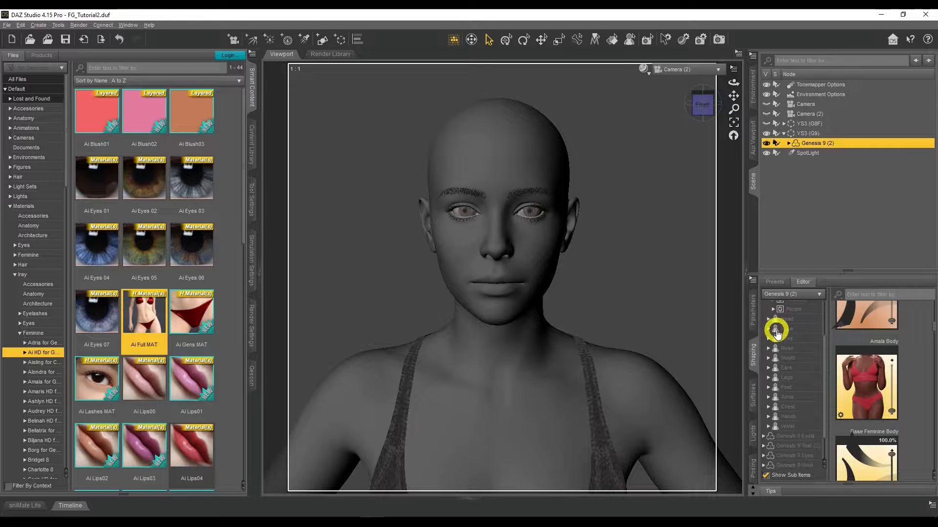
left_click(768, 319)
left_click(789, 338)
left_click(854, 356)
left_click_drag(854, 356, 924, 356)
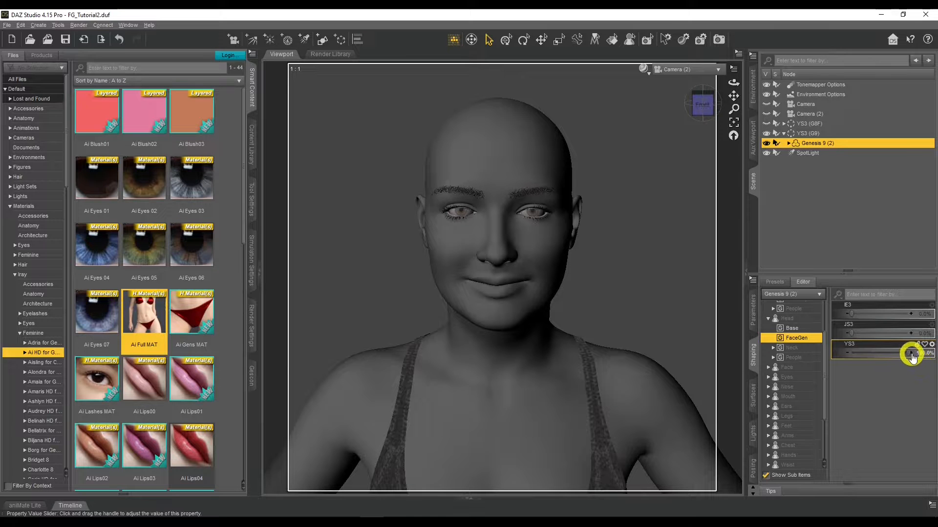
left_click_drag(909, 351, 896, 351)
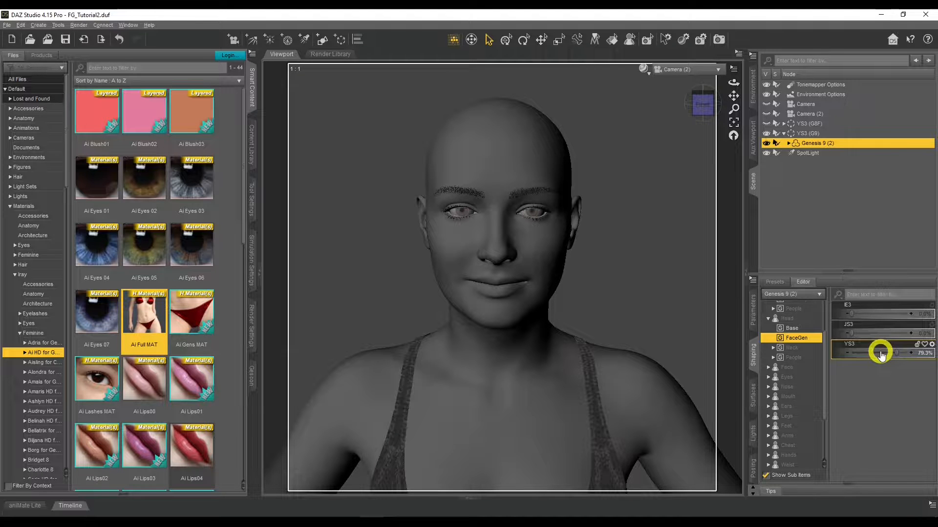
Step: Expand the Genesis 9 (2) figure's nodes and apply the Olympia 9 All MAT material preset from the Content Library
left_click(788, 143)
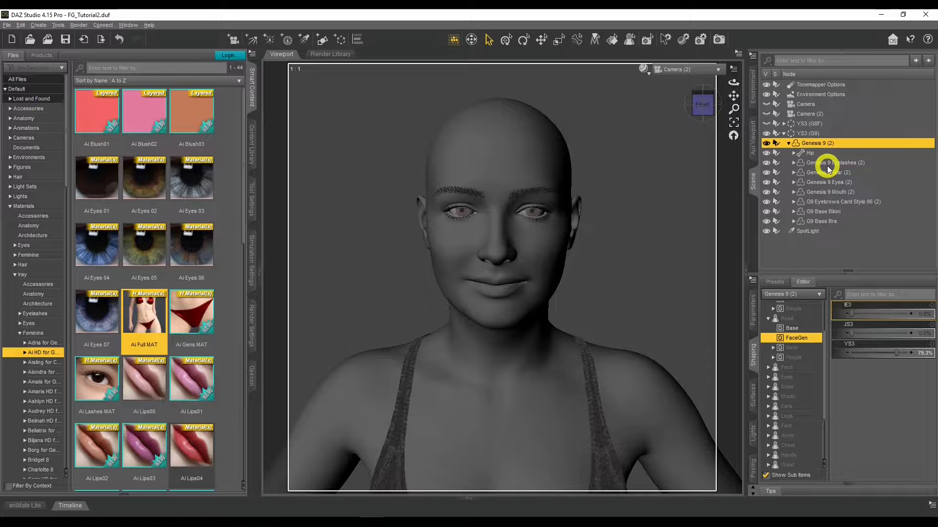
left_click(251, 134)
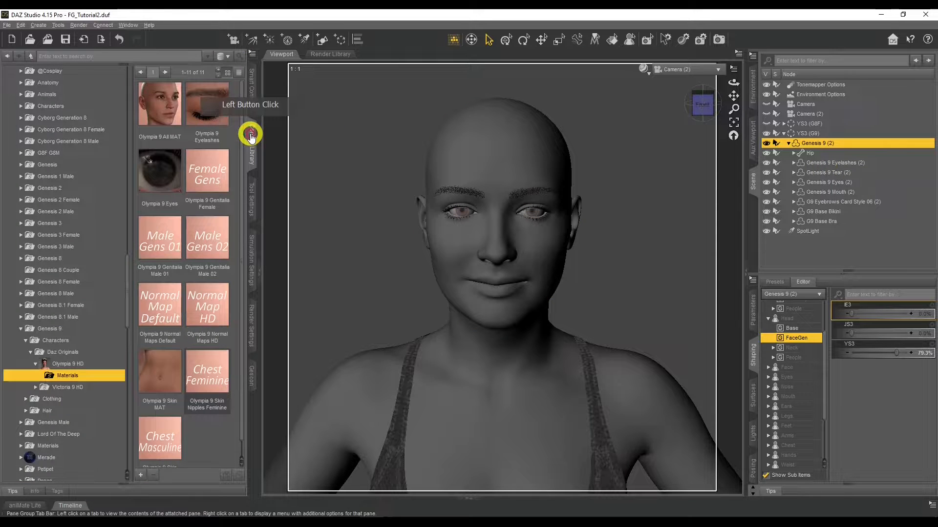
double_click(157, 108)
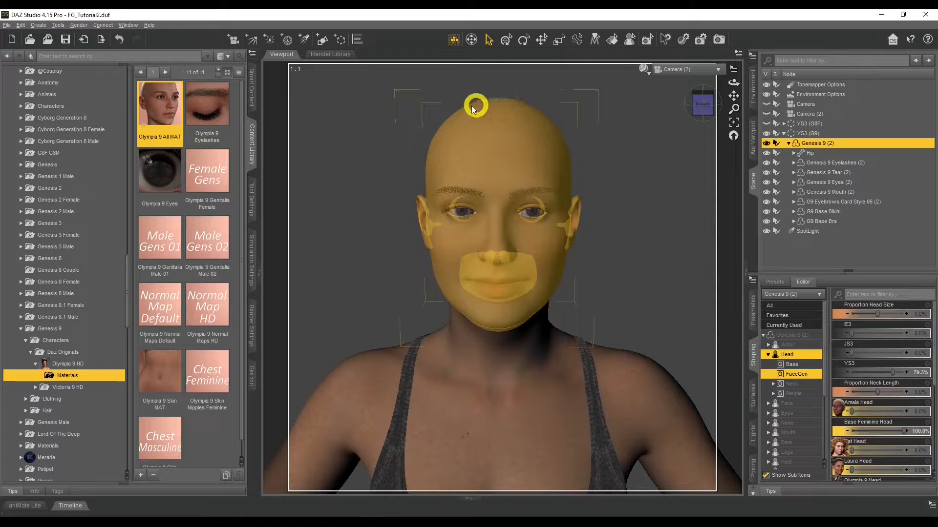
Step: Preview the Genesis 9 figure's new materials in a rendered draw style and return to the textured one
left_click(644, 70)
left_click(643, 186)
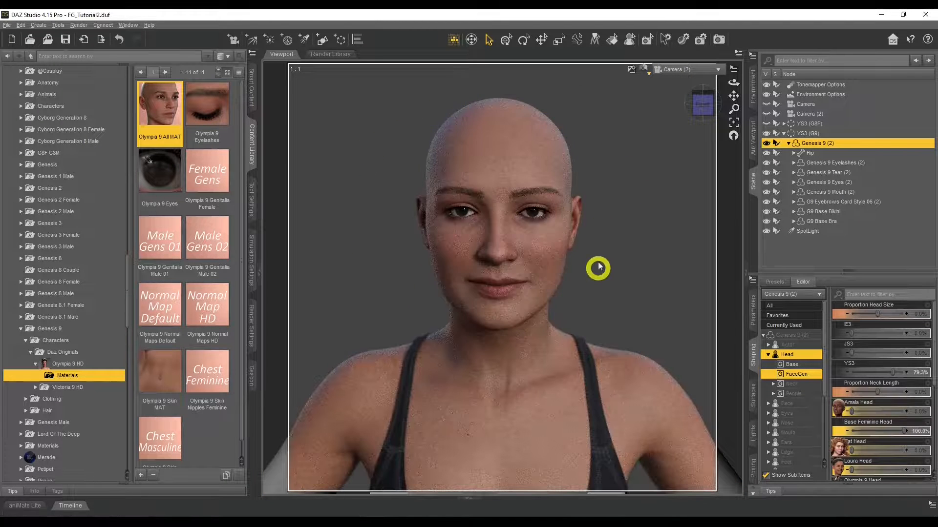
left_click(644, 71)
left_click(649, 164)
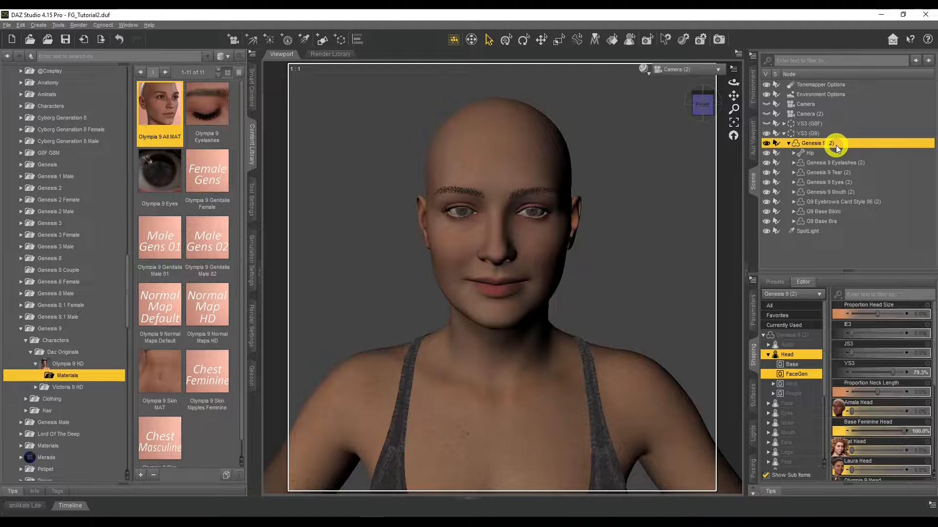
Step: Apply the YS3 material preset from the Genesis 9 FaceGen folder to the Hip and Genesis 9 Eyes (2) nodes
left_click(811, 154)
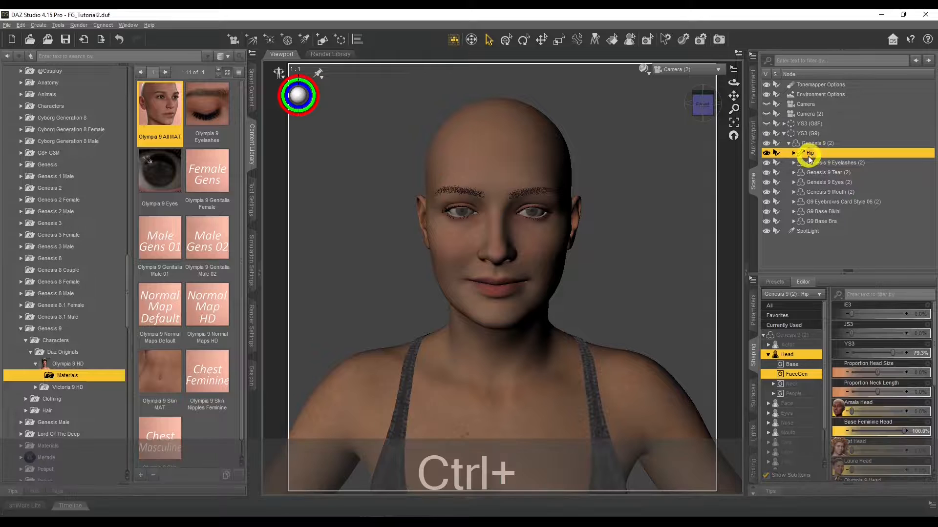
left_click(812, 182, "ctrl")
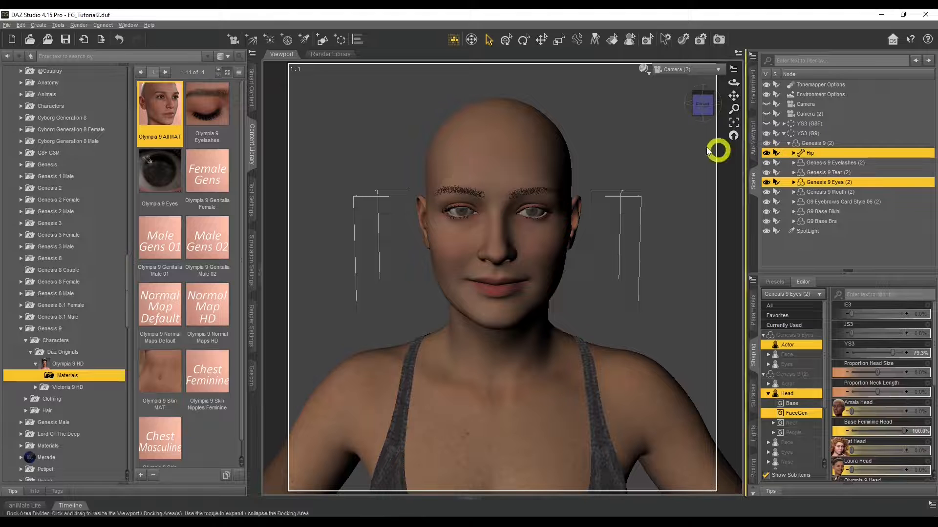
left_click_drag(127, 293, 129, 73)
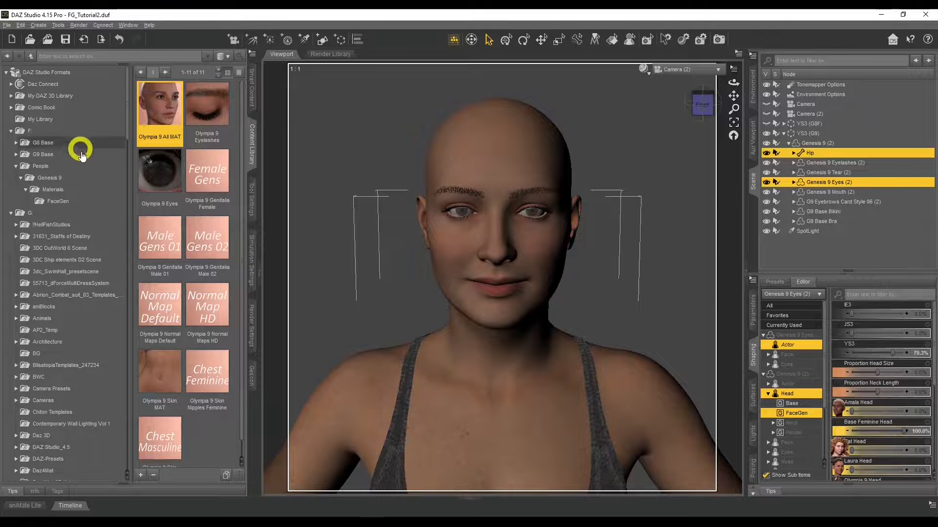
left_click(59, 201)
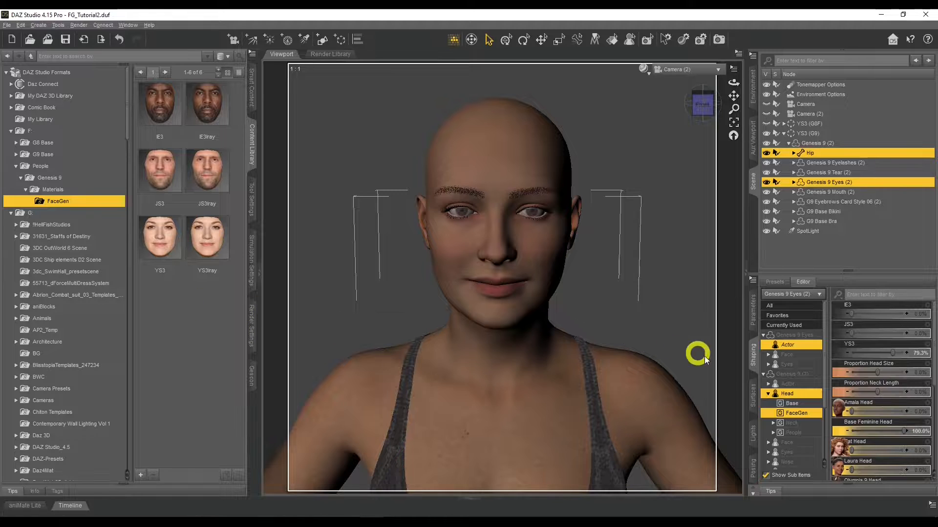
left_click(752, 393)
left_click(802, 384)
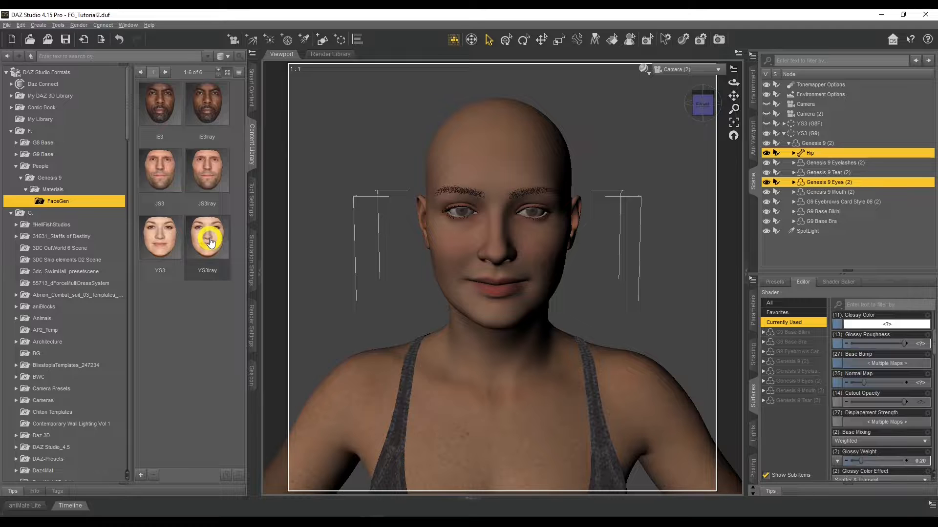
double_click(163, 239)
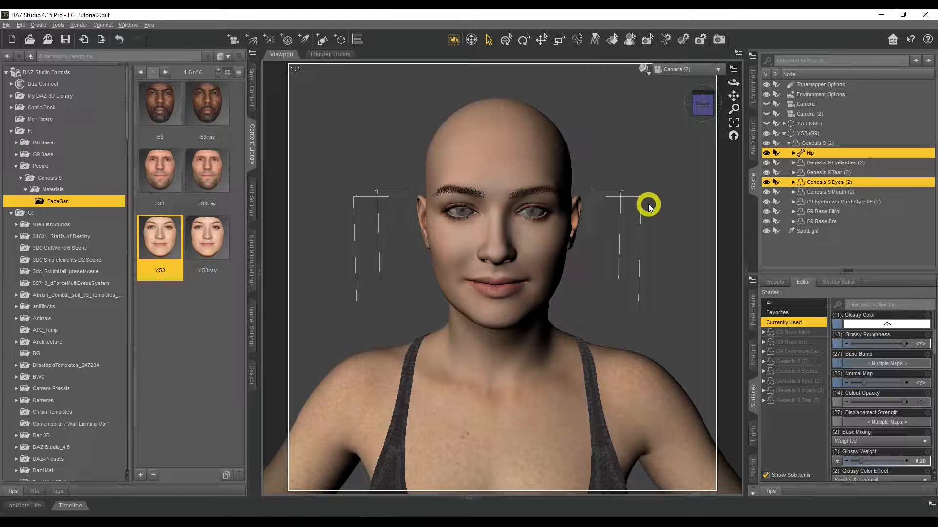
Step: In a side-on Perspective View, set the Base Color map of the Genesis 9 (2) Head surface to Head_BM1
left_click(683, 77)
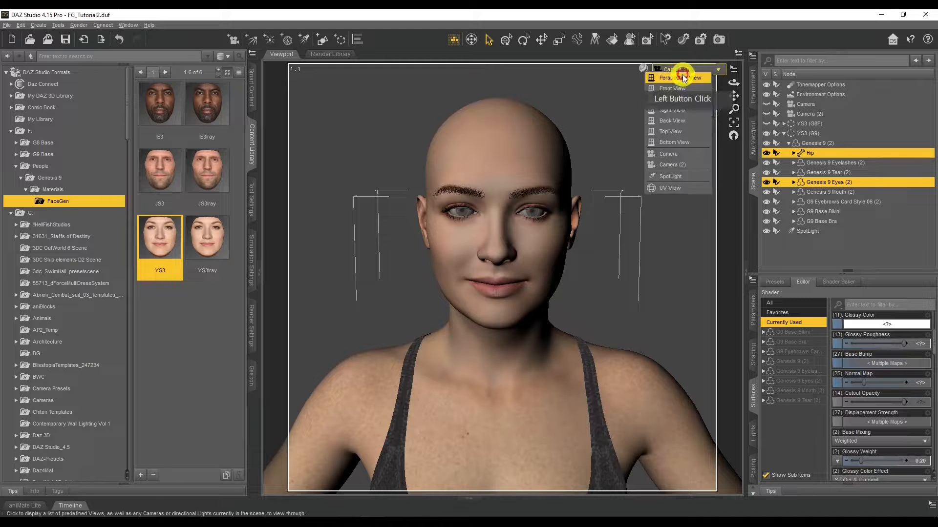
left_click(682, 79)
left_click_drag(731, 84, 731, 84)
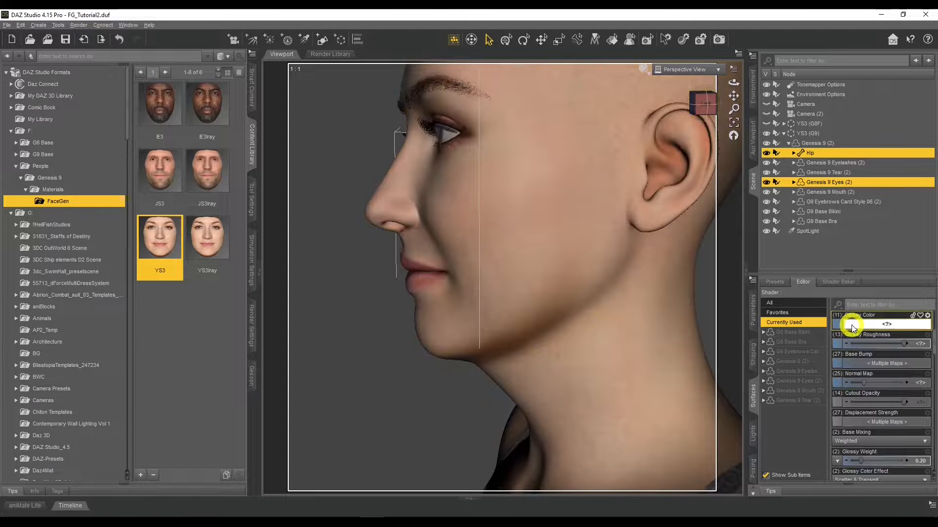
left_click(764, 363)
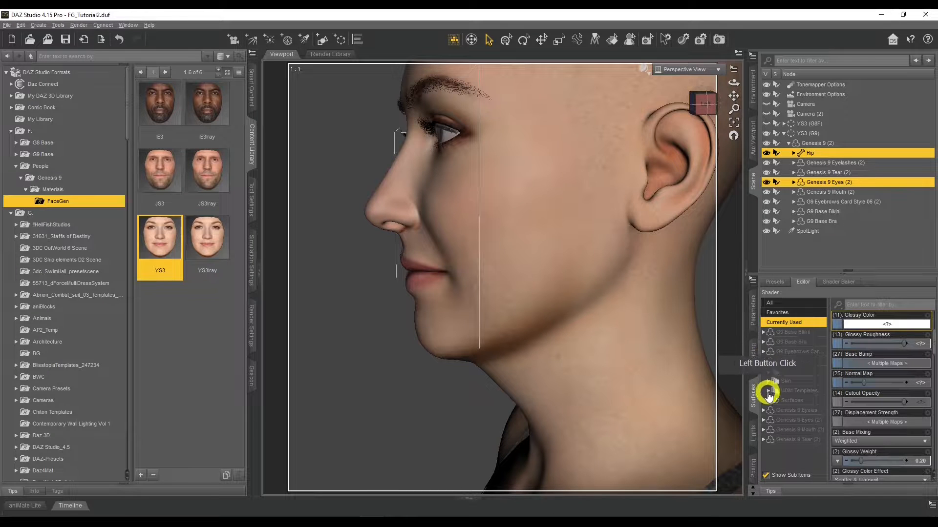
left_click(769, 401)
scroll(781, 382, "down", 2)
left_click(790, 399)
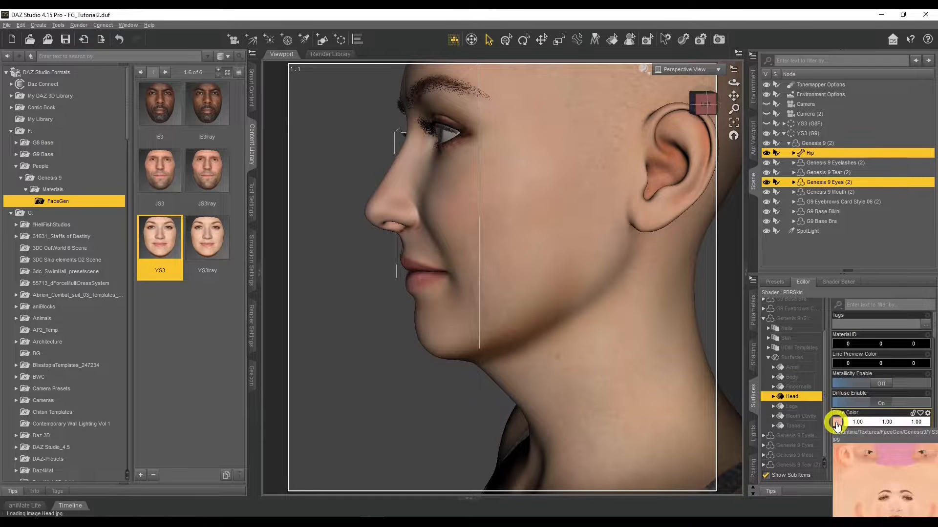
left_click(836, 426)
left_click(641, 18)
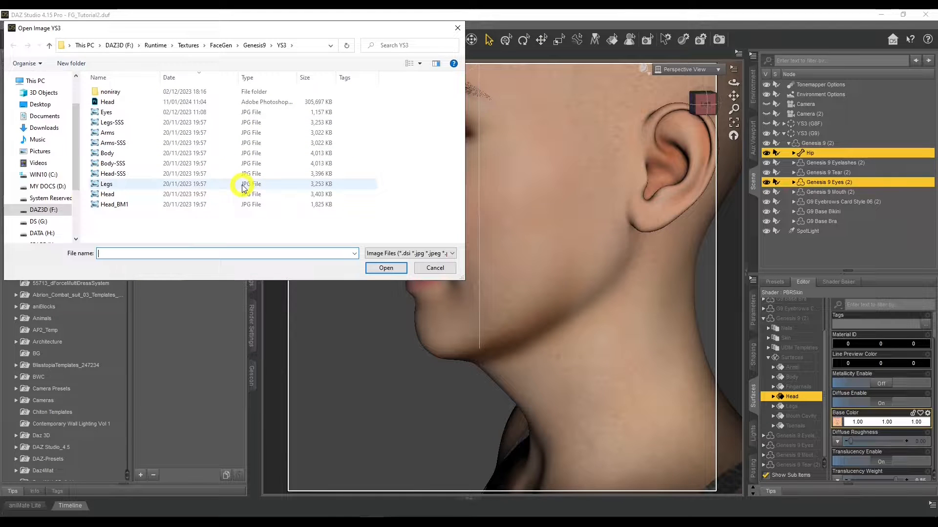
double_click(122, 205)
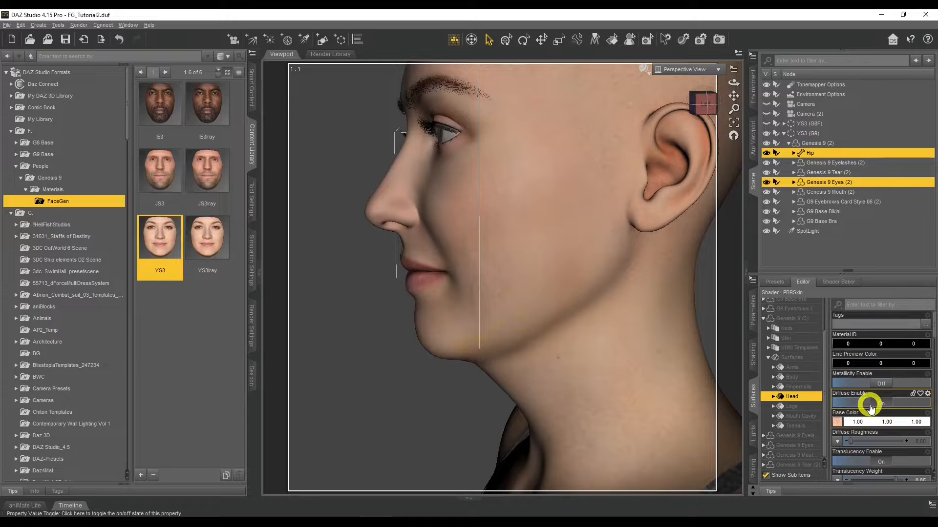
Step: Set the Head surface's Translucency Color map to Head_BM1.jpg
scroll(870, 407, "down", 6)
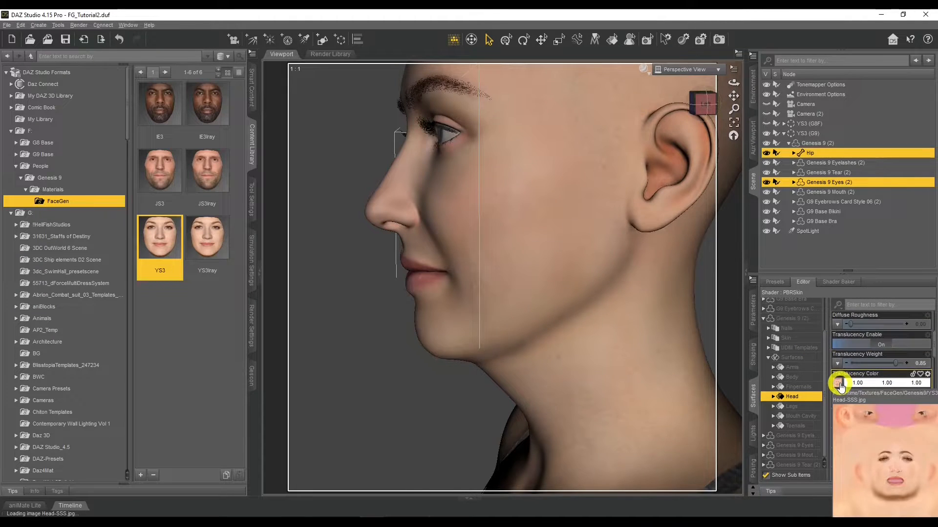
left_click(839, 385)
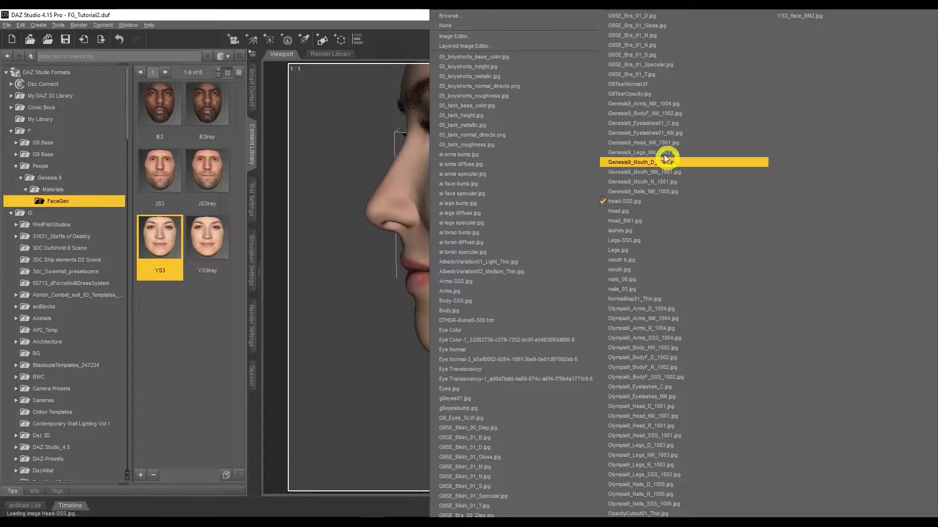
left_click(642, 221)
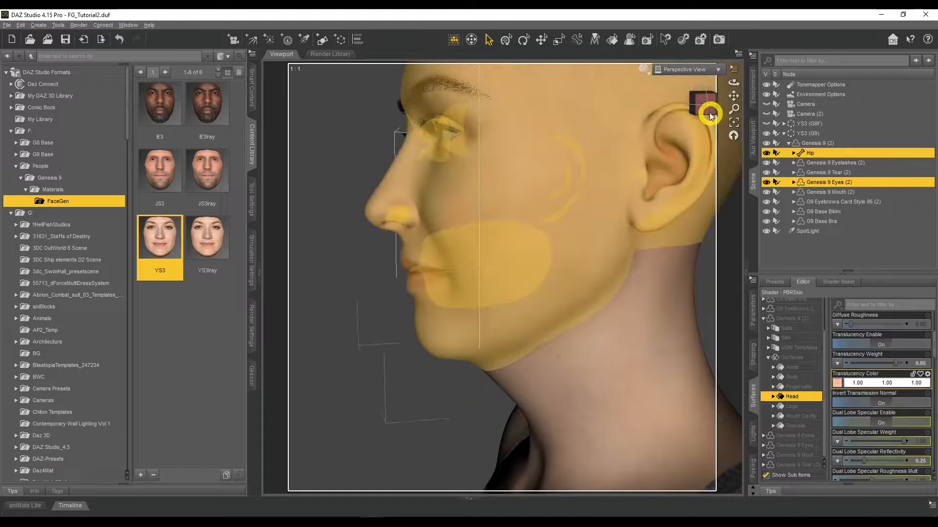
Step: Preview the figure in Iray and examine the skin blend between head and neck from the side
left_click(644, 73)
left_click(642, 178)
left_click(682, 78)
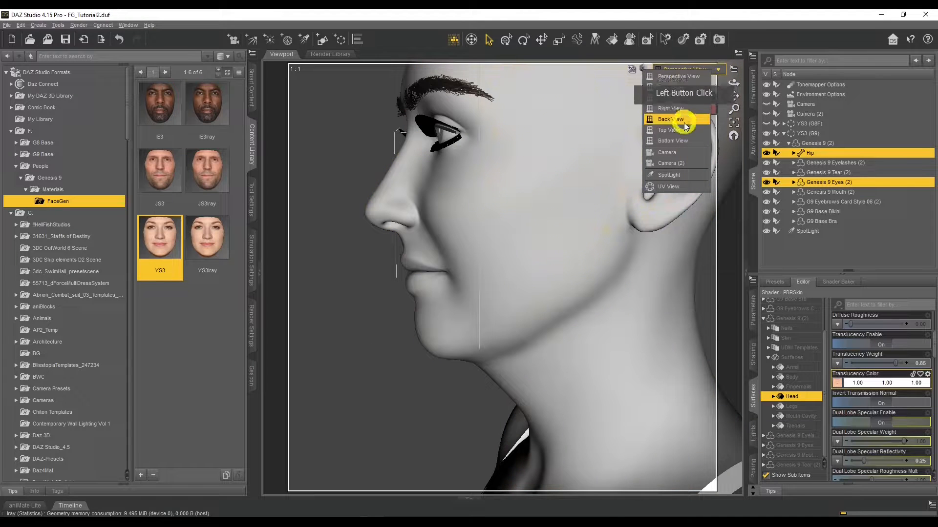
left_click(678, 163)
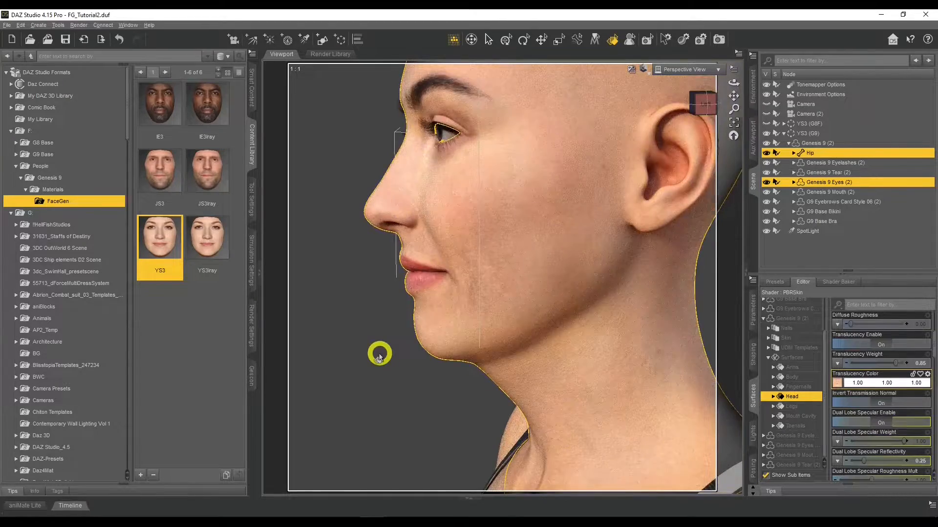
scroll(379, 357, "down", 3)
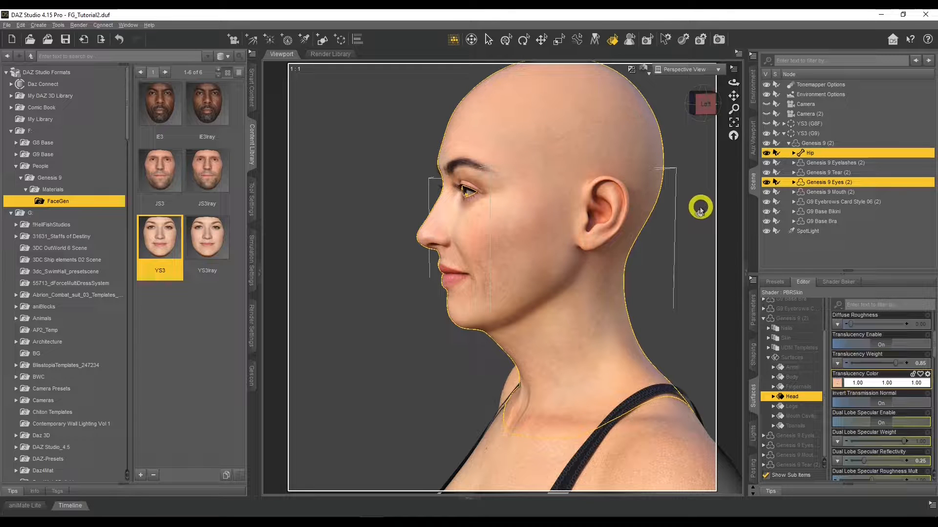
Step: Return the viewport to Camera (2) and clear the scene selection
left_click(690, 69)
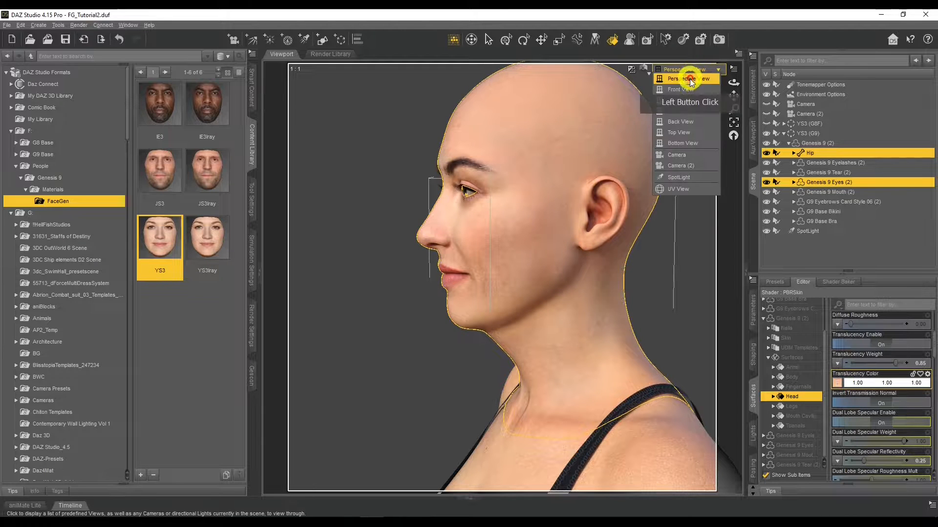
left_click(695, 155)
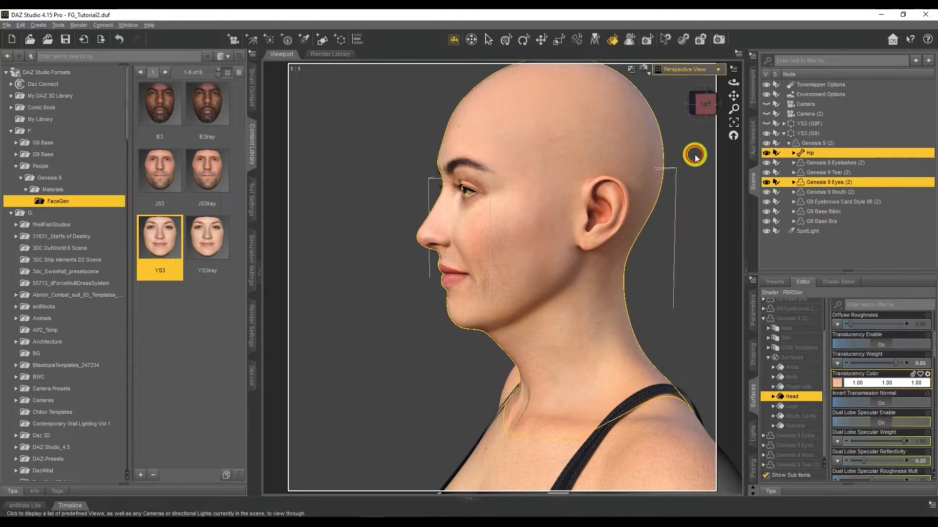
left_click(694, 68)
left_click(691, 152)
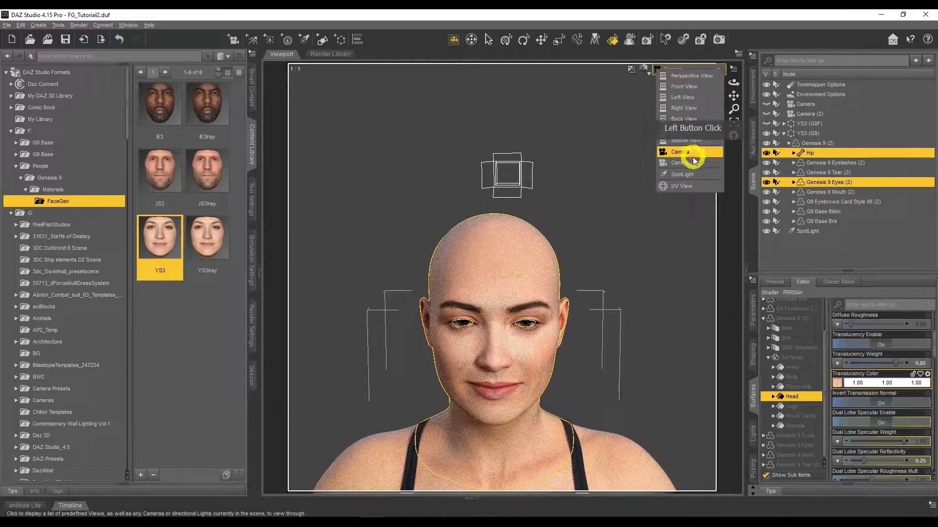
left_click(694, 70)
left_click(684, 163)
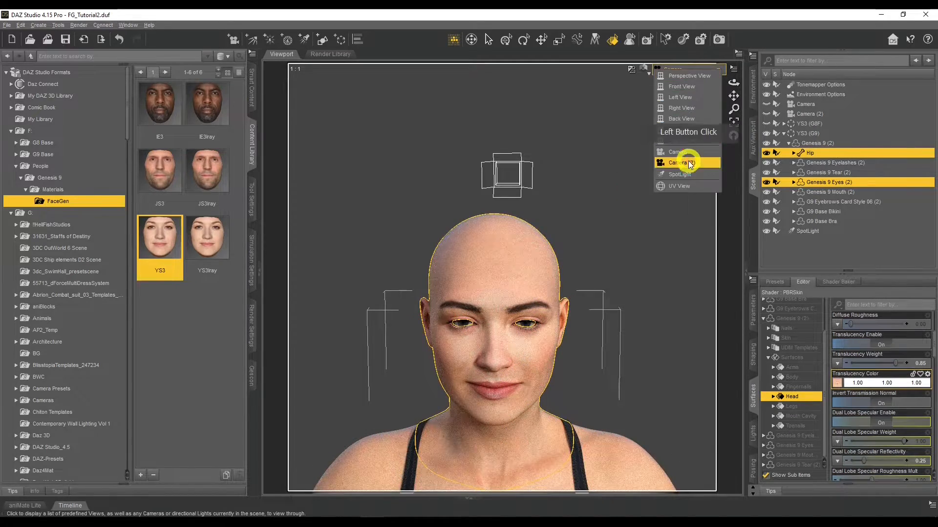
left_click(488, 39)
left_click(349, 182)
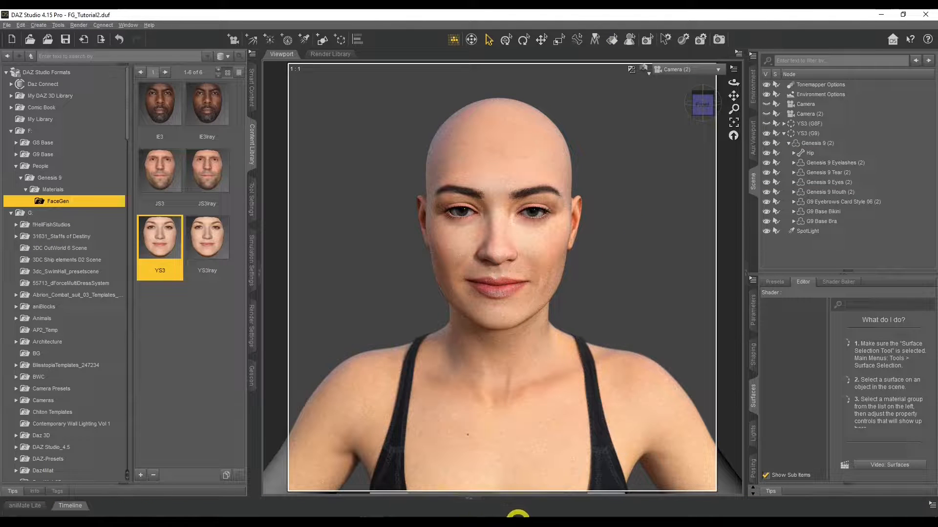
Step: Compare the Eyes texture image in Windows Photo Viewer with the rendered eyes, and return to DAZ Studio
mouse_move(518, 515)
left_click(481, 484)
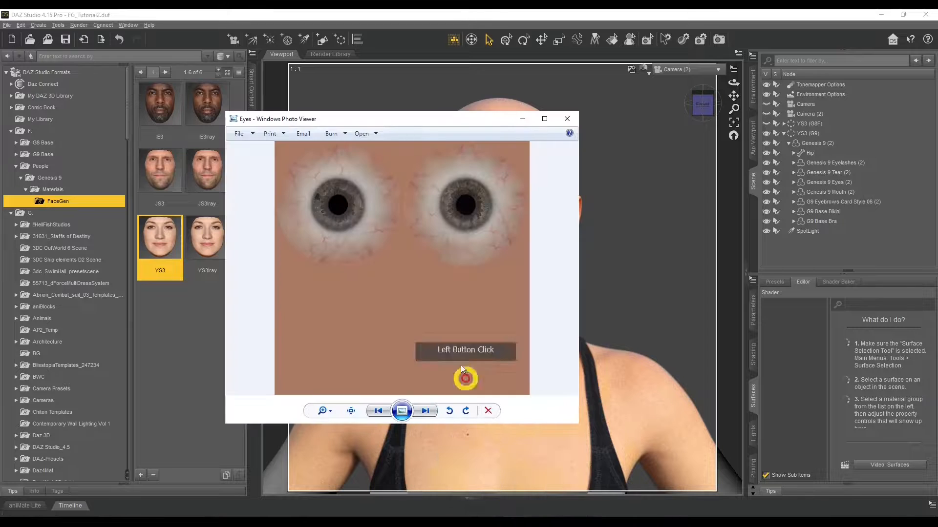
left_click_drag(382, 121, 190, 119)
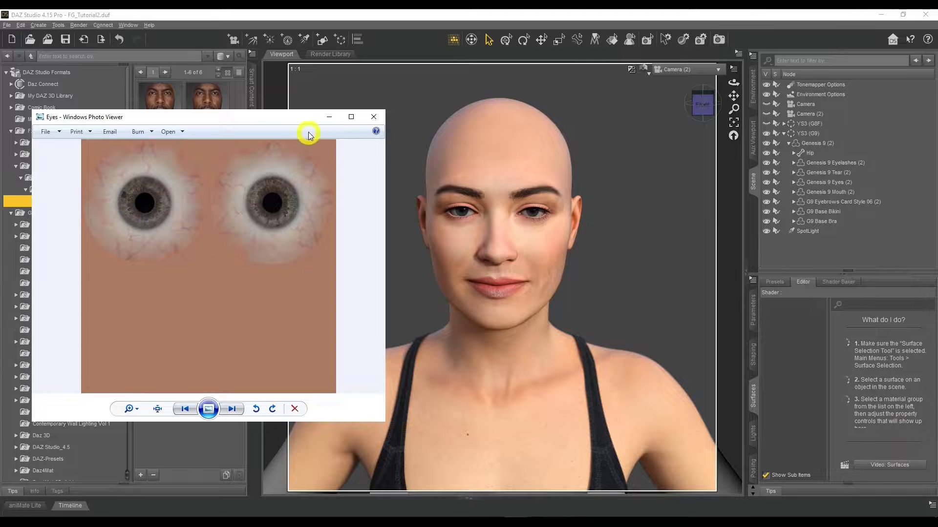
left_click(326, 116)
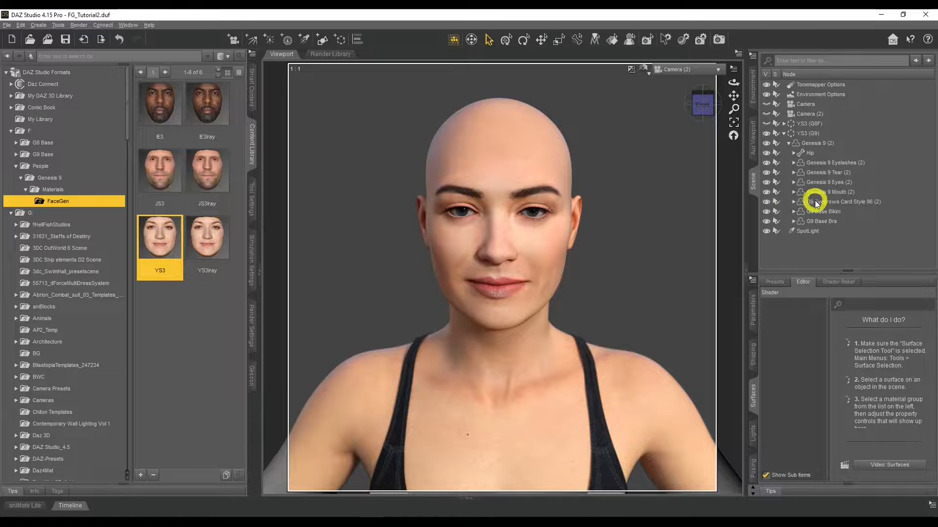
Step: Select the Eye Left and Eye Right surfaces of Genesis 9 (2) and set their Base Color map to Eyes from the YS3Iray folder
left_click(818, 144)
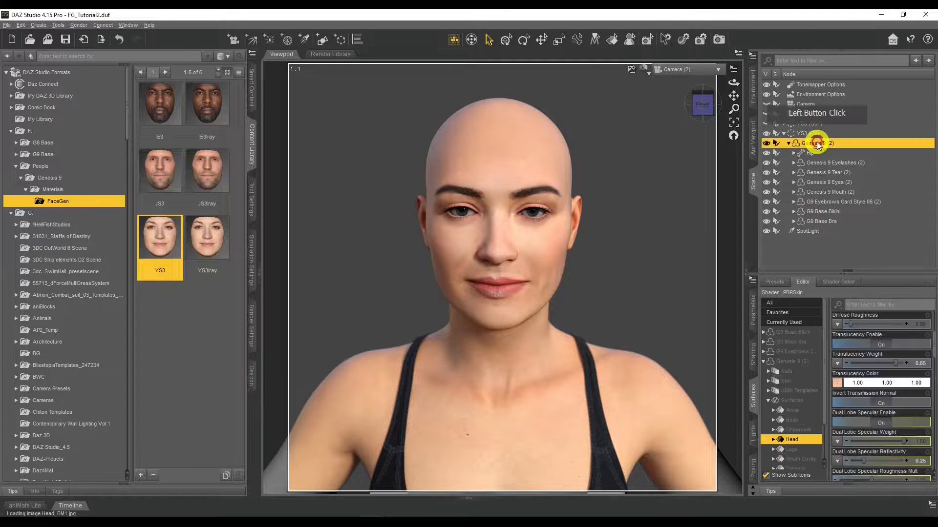
left_click(797, 375)
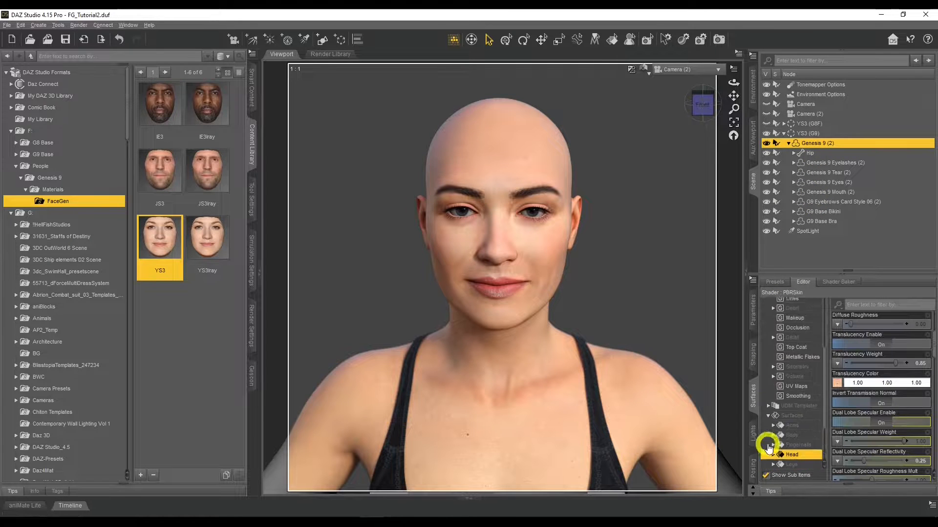
scroll(769, 440, "down", 2)
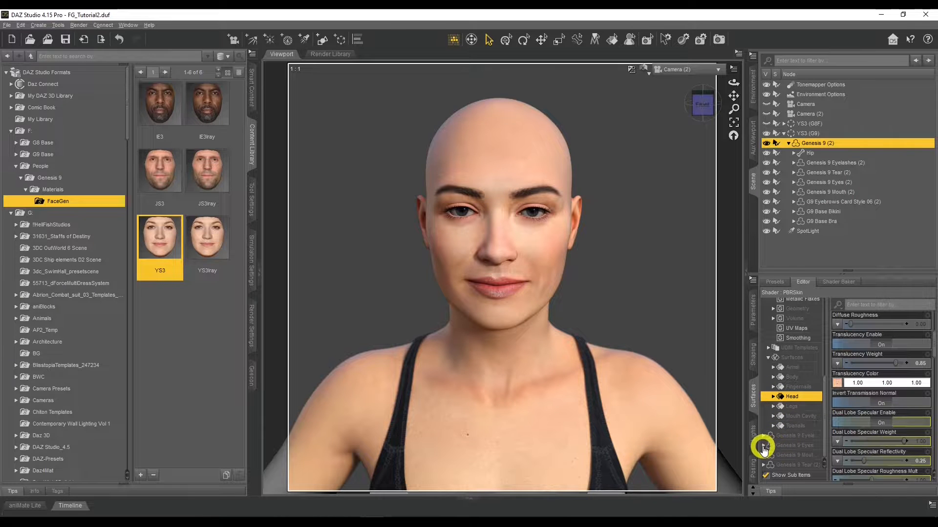
left_click(764, 447)
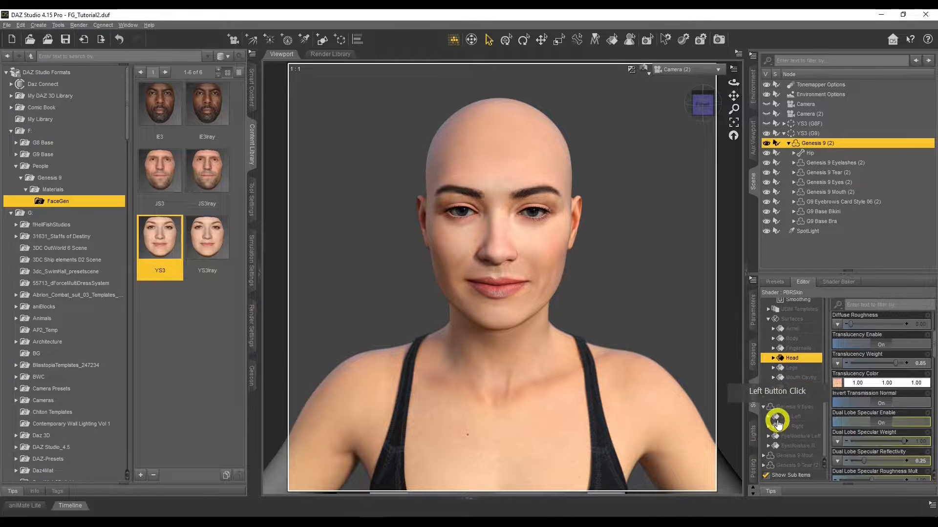
left_click(788, 417)
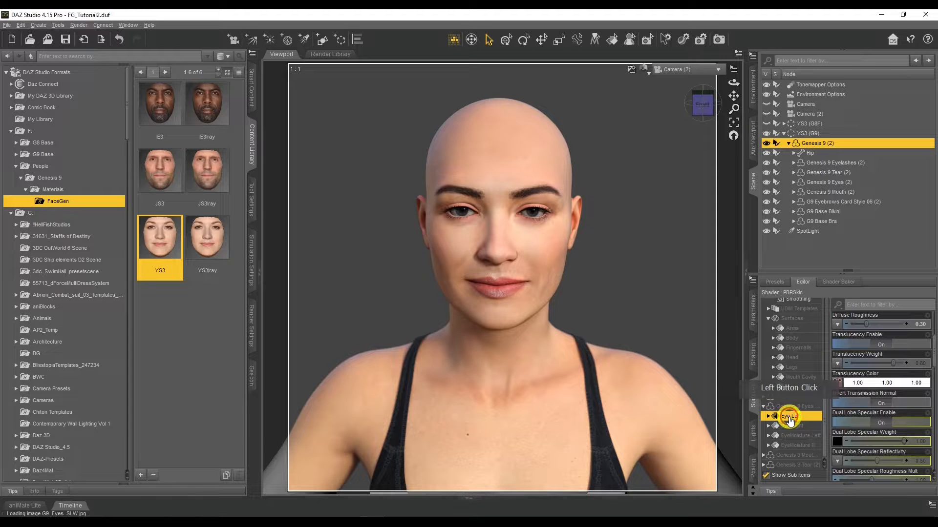
left_click(792, 426, "ctrl")
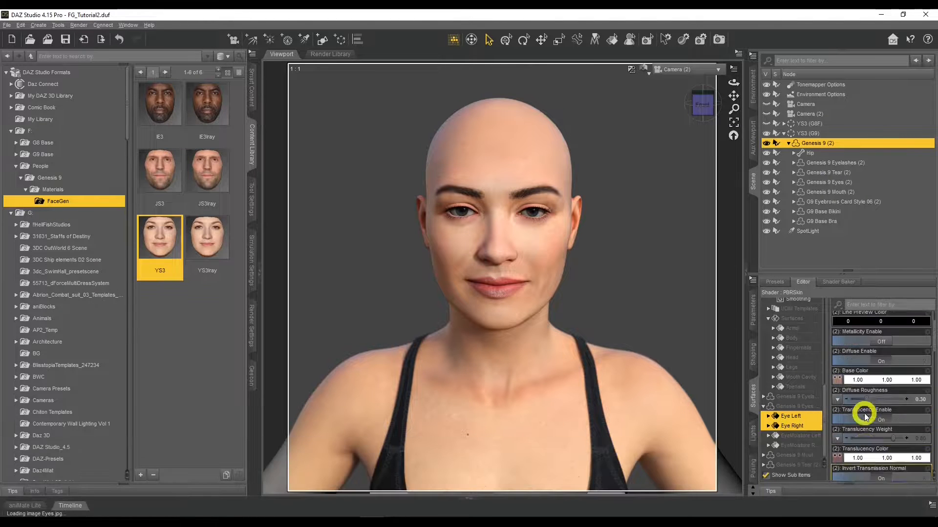
left_click(838, 421)
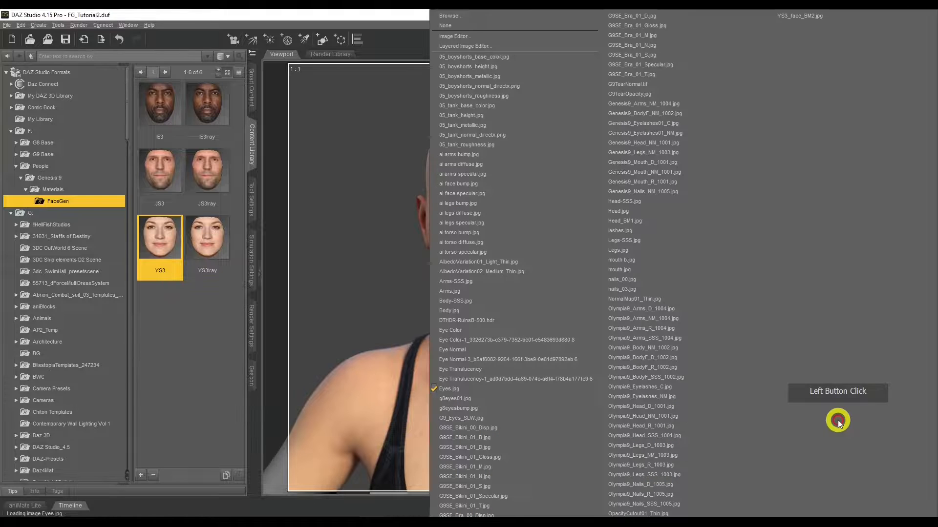
left_click(505, 17)
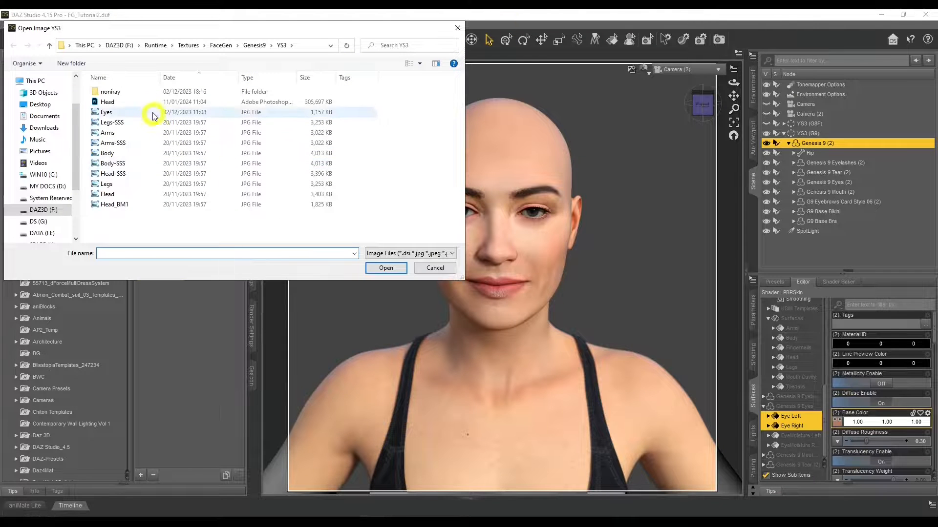
left_click(250, 47)
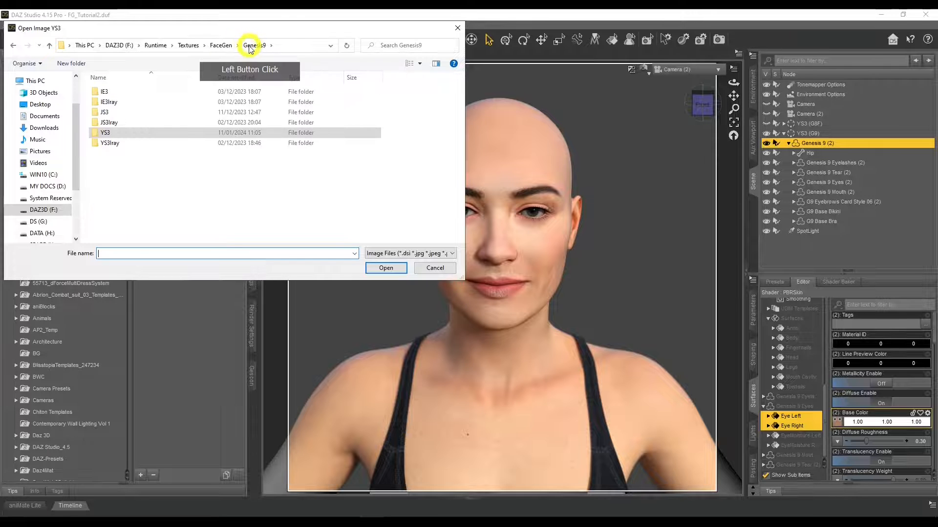
double_click(116, 143)
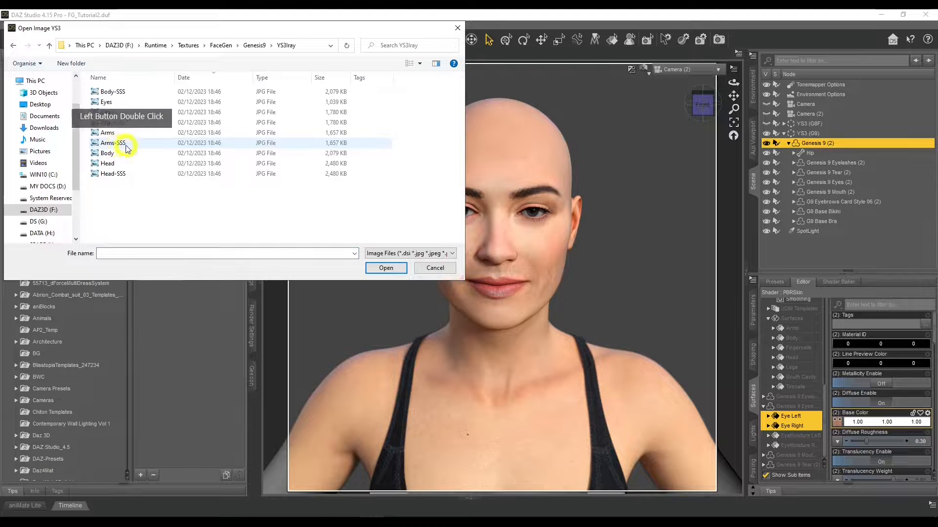
double_click(157, 102)
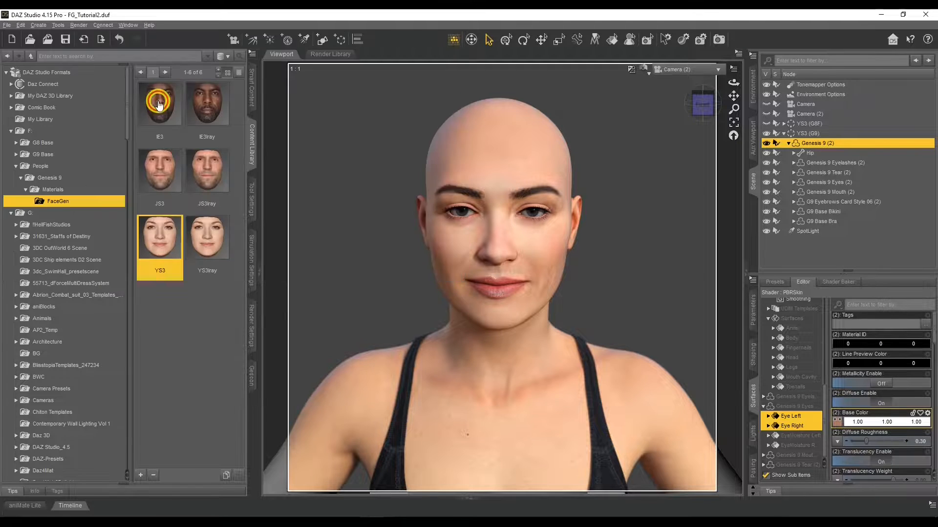
Step: Set the Translucency Color map of both eye surfaces to Eyes from Runtime/Textures/FaceGen/Genesis9/YS3Iray on the DAZ3D (F:) drive
scroll(852, 415, "down", 1)
scroll(852, 416, "down", 1)
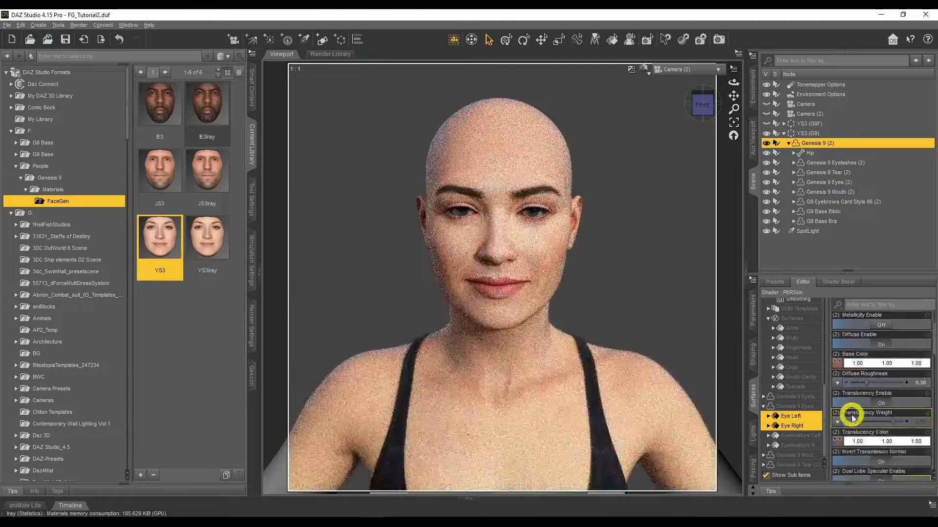
left_click(836, 442)
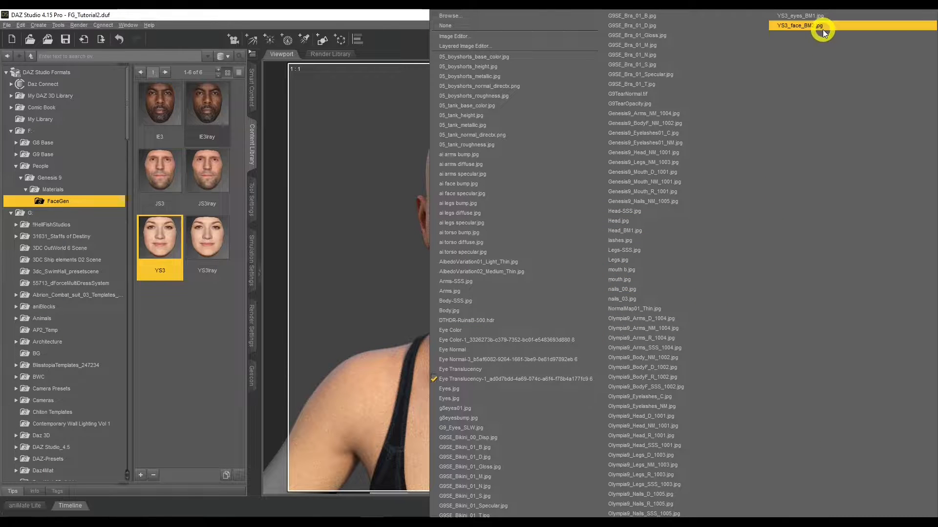
left_click(495, 19)
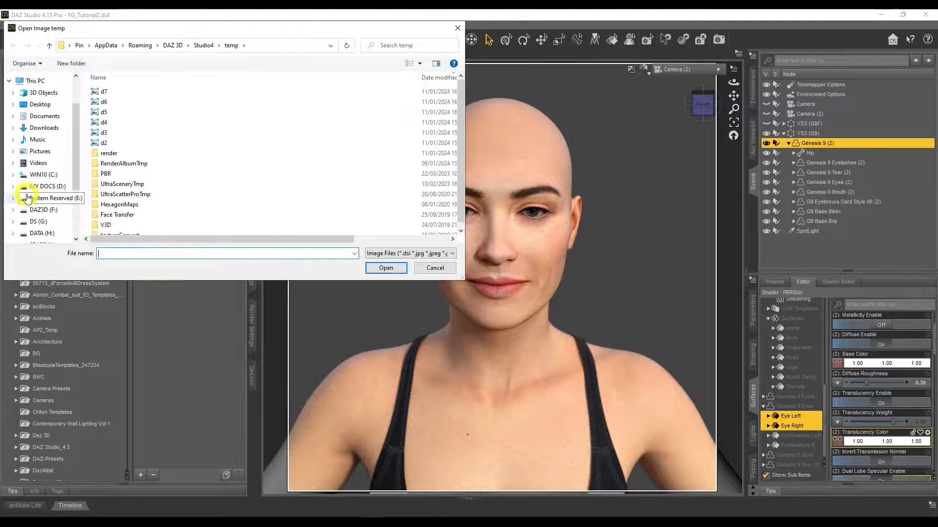
scroll(28, 198, "down", 2)
left_click(38, 148)
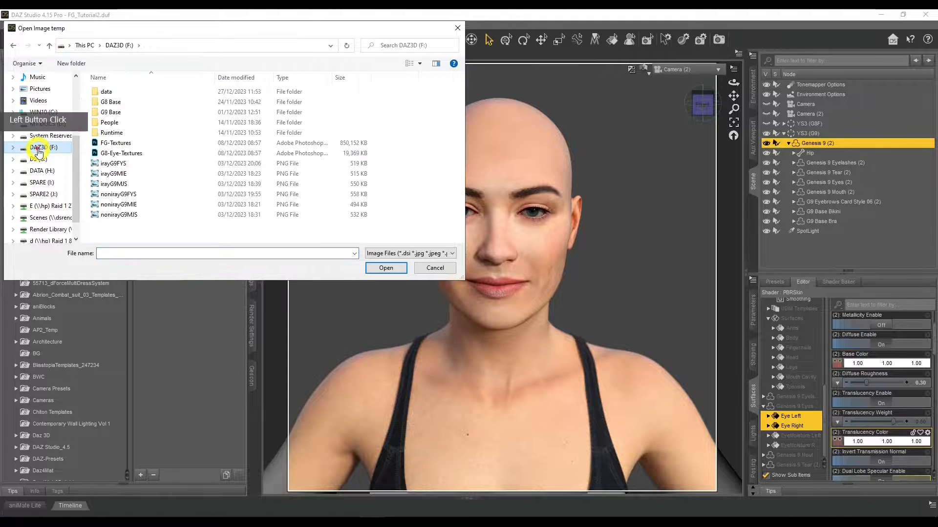
double_click(117, 133)
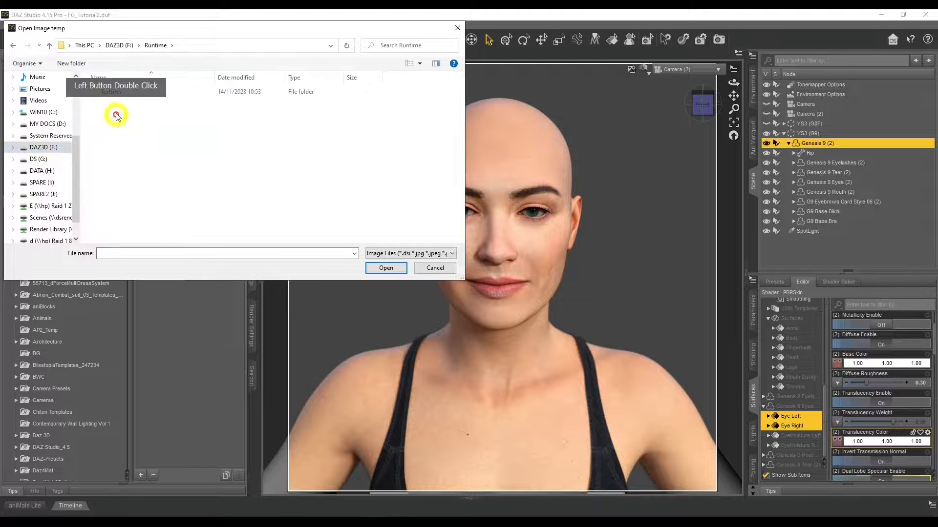
double_click(111, 92)
double_click(113, 92)
double_click(114, 112)
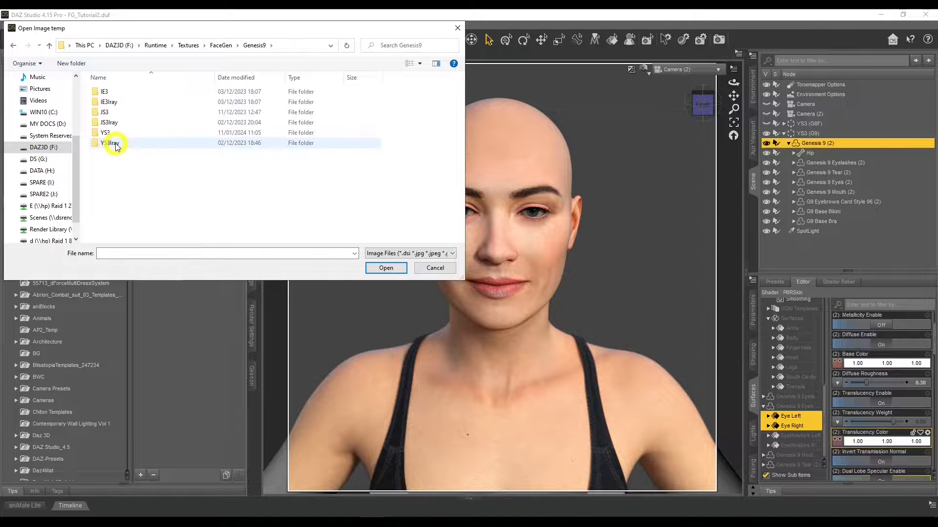
double_click(116, 146)
double_click(121, 108)
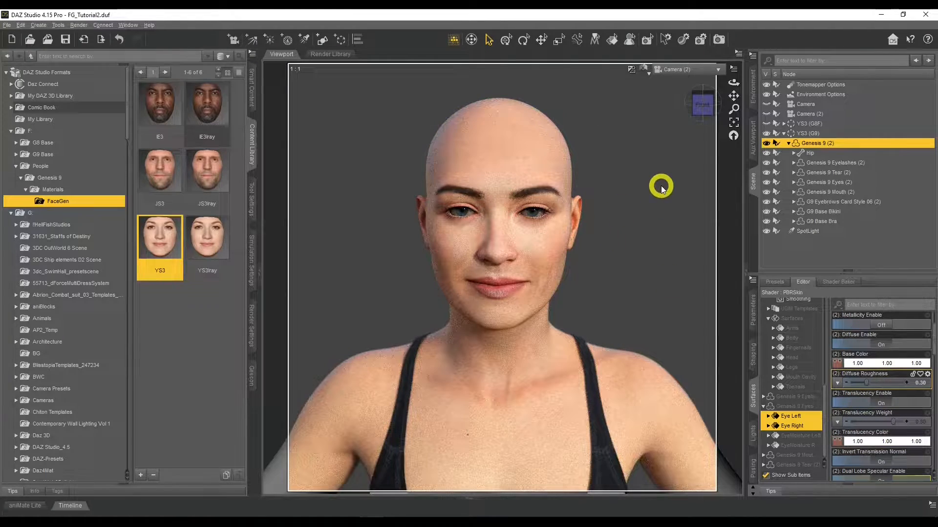
Step: Bring up the reference photo beside the render and compare its eyes, face and shoulder skin with the figure
scroll(845, 466, "down", 1)
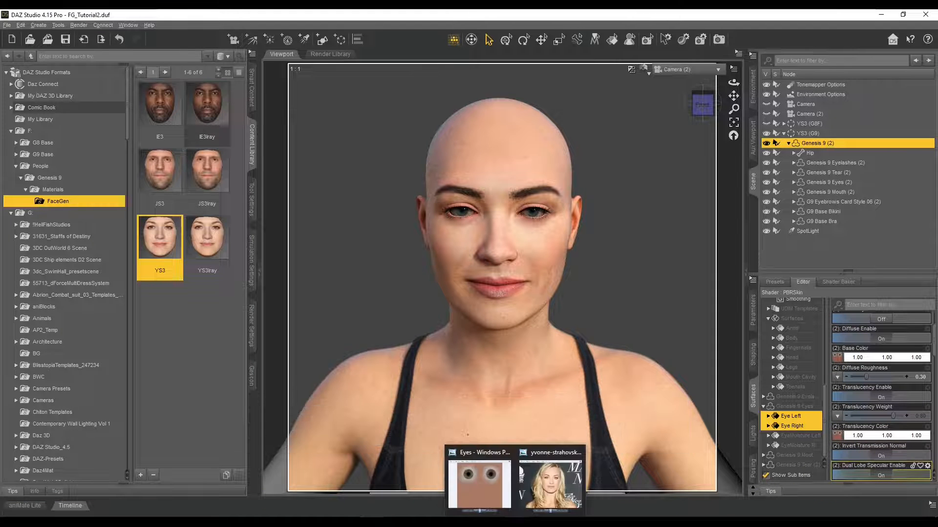
left_click(550, 486)
left_click(645, 496)
left_click(304, 235)
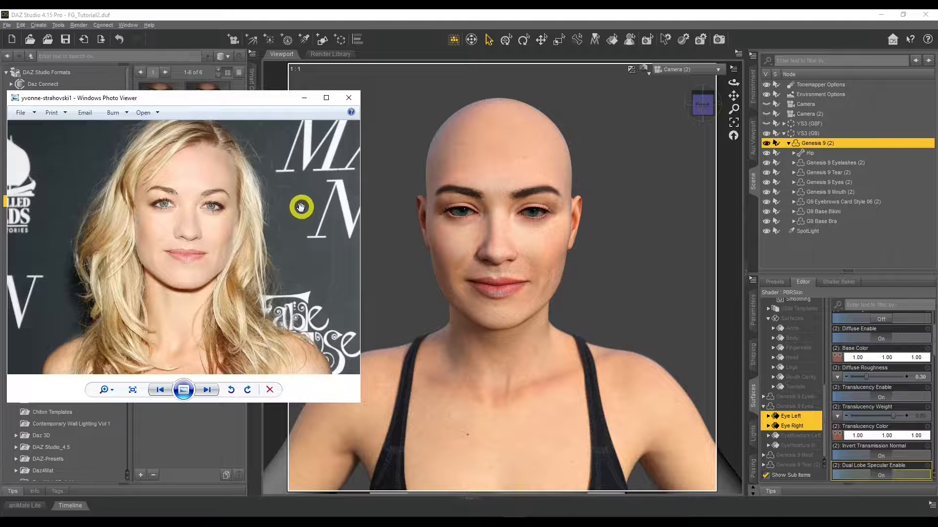
left_click_drag(303, 207, 301, 220)
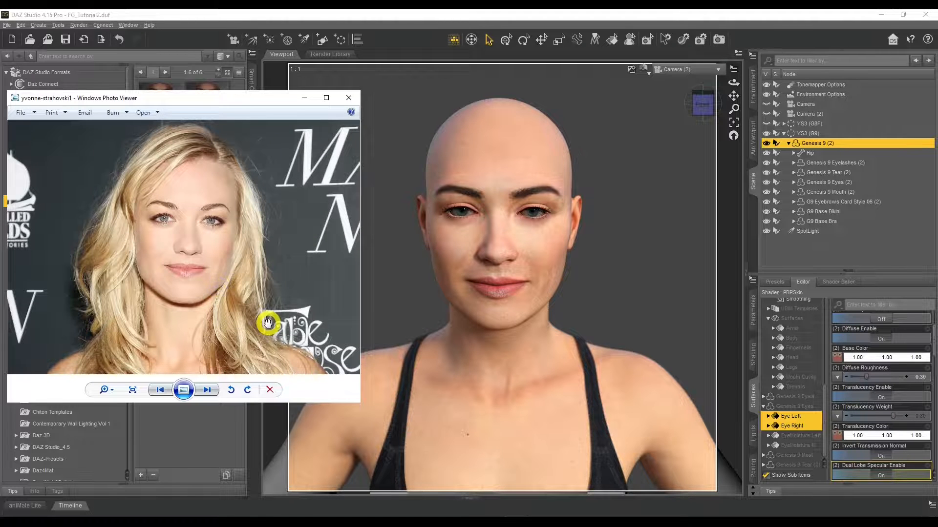
left_click_drag(268, 283, 324, 356)
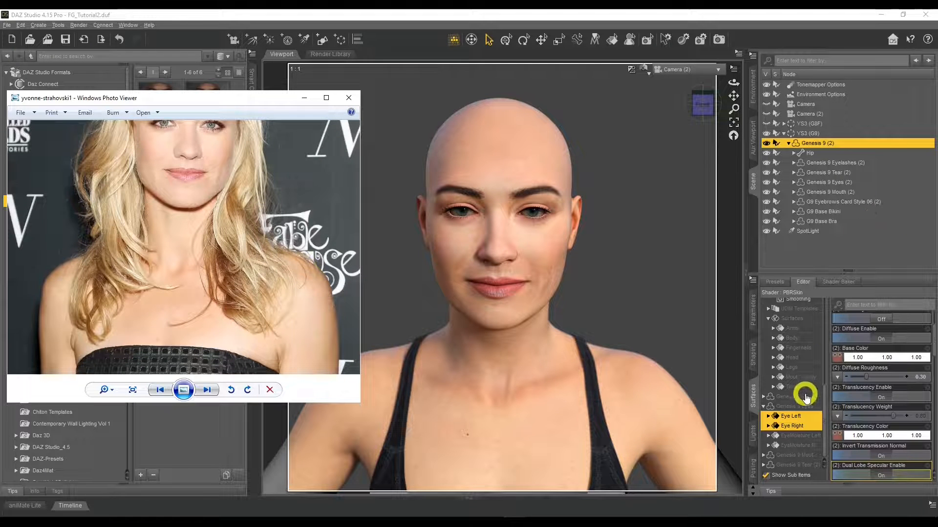
Step: Select the Skin surface group of Genesis 9 (2), review its SSS settings and minimize the reference photo
scroll(805, 398, "up", 5)
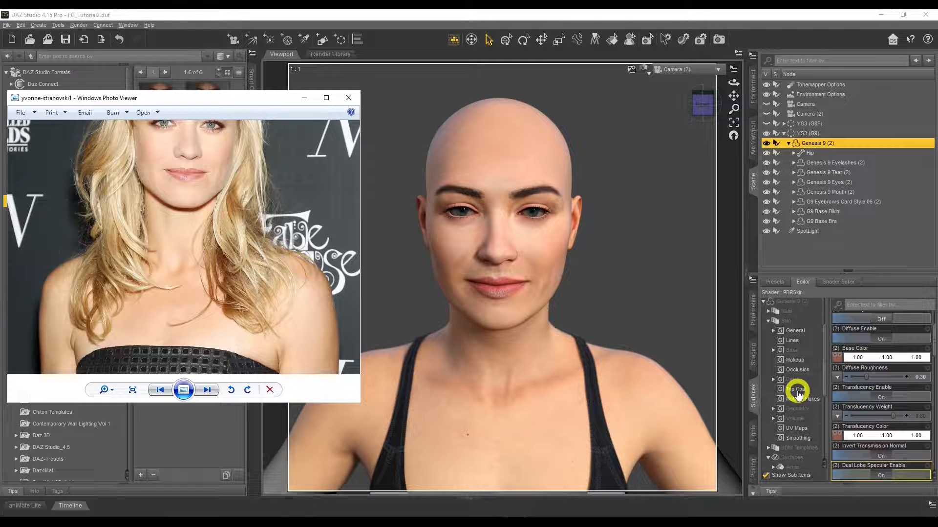
left_click(786, 321)
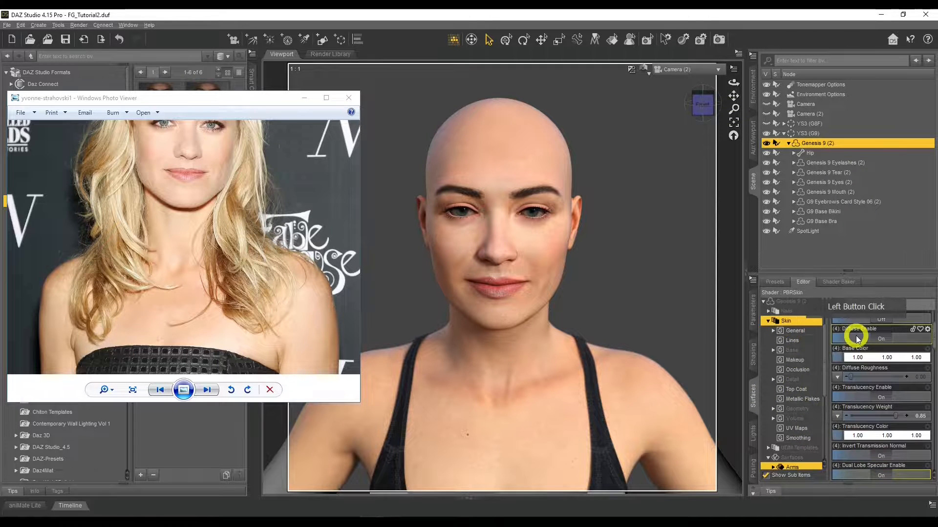
scroll(866, 408, "down", 10)
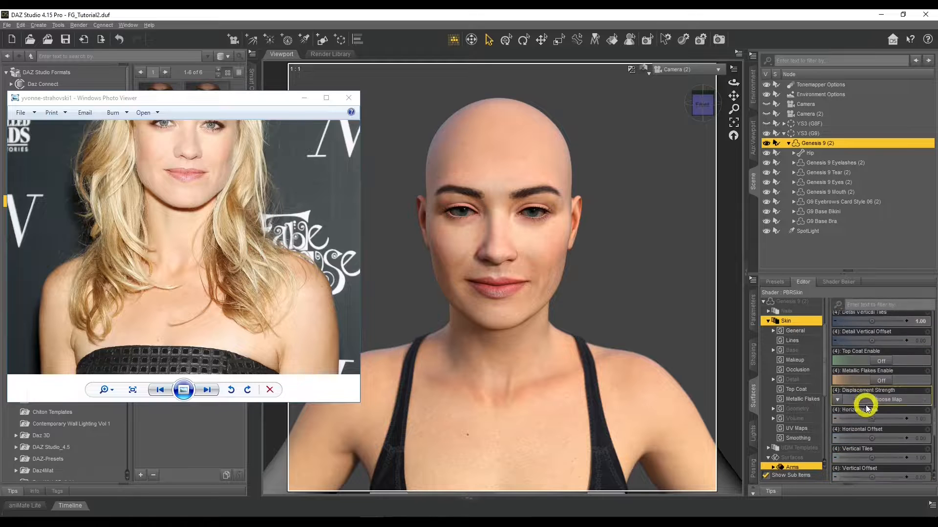
scroll(866, 408, "down", 5)
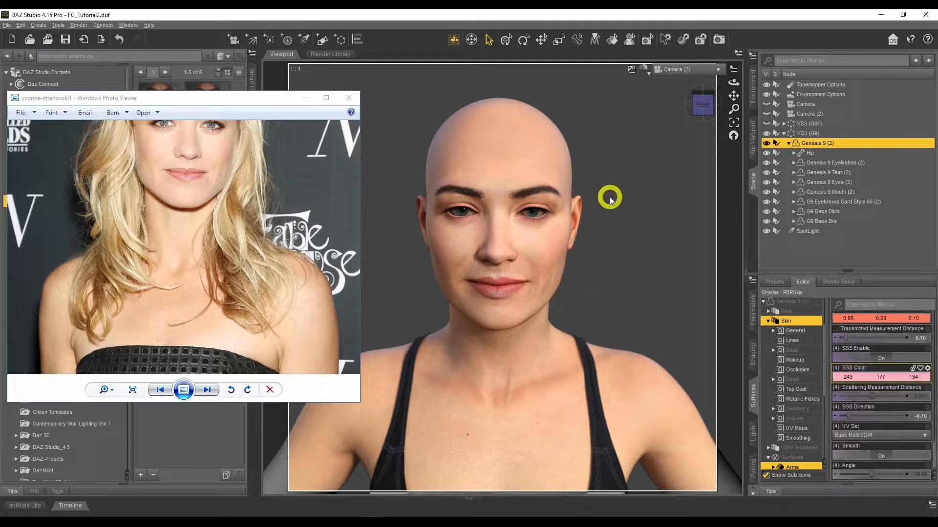
left_click(303, 97)
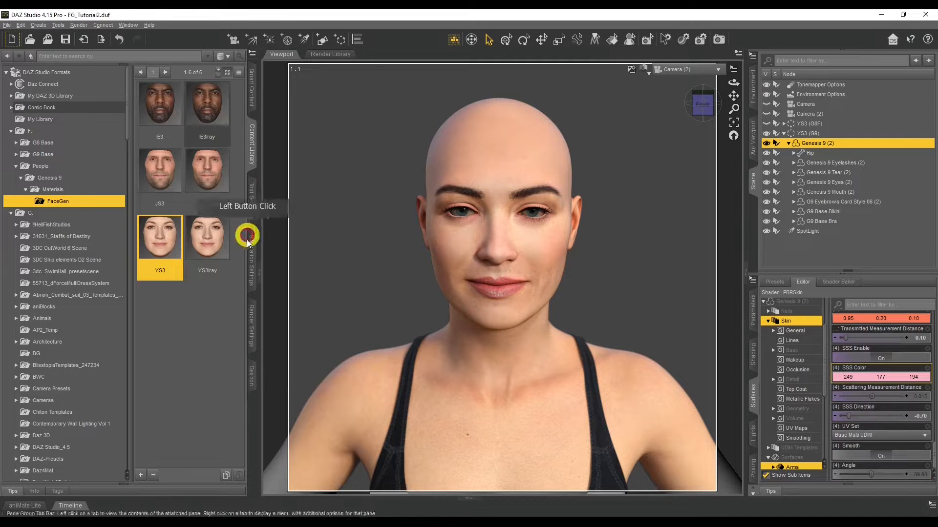
Step: Preview the figure with the render environment mode set to Scene Only, and restore the mode to Dome Only
left_click(251, 332)
scroll(138, 147, "up", 2)
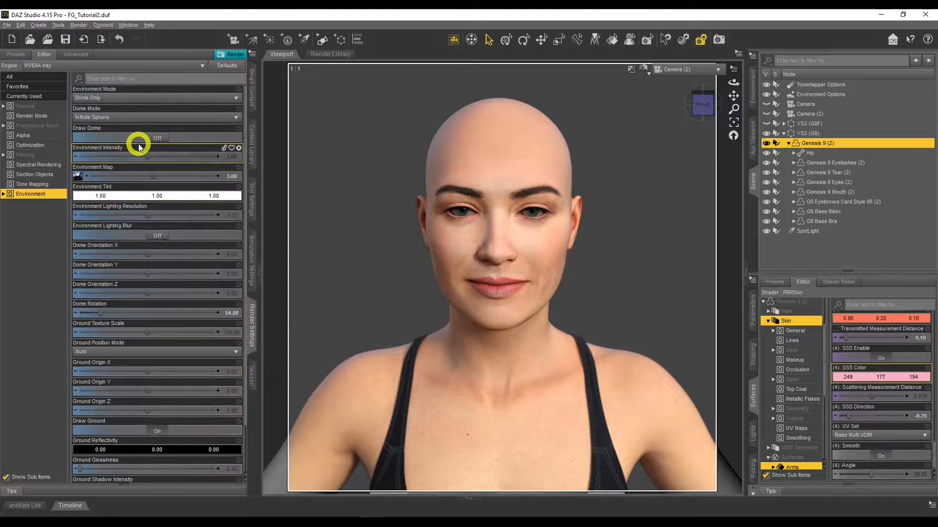
left_click(125, 98)
left_click(110, 137)
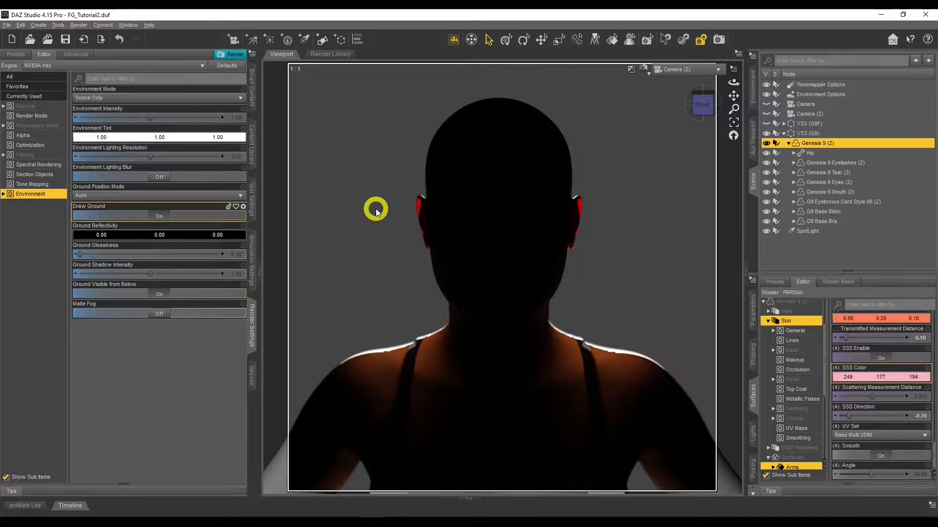
left_click(117, 97)
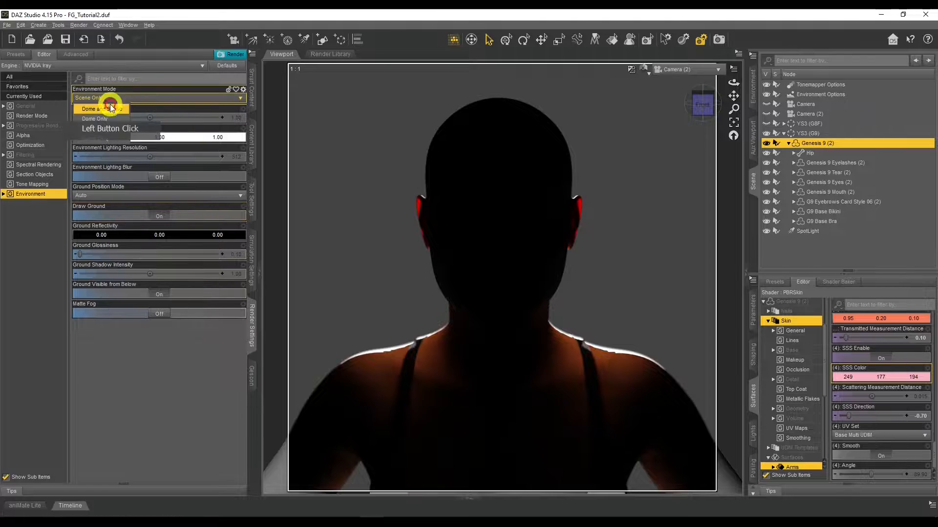
left_click(104, 117)
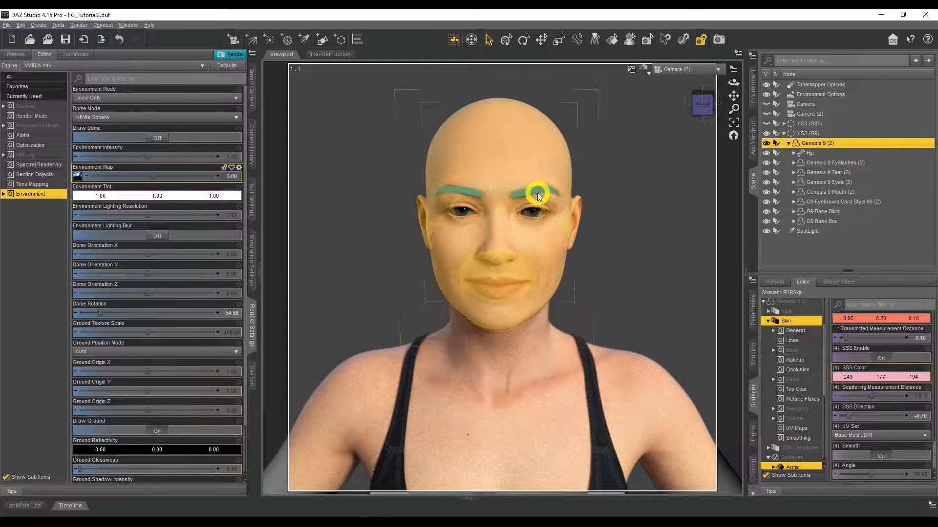
Step: Hide the G9 Eyebrows Card Style 06 (2) and compare the figure's skin tone with the reference photo beside the SSS Color setting
left_click(766, 201)
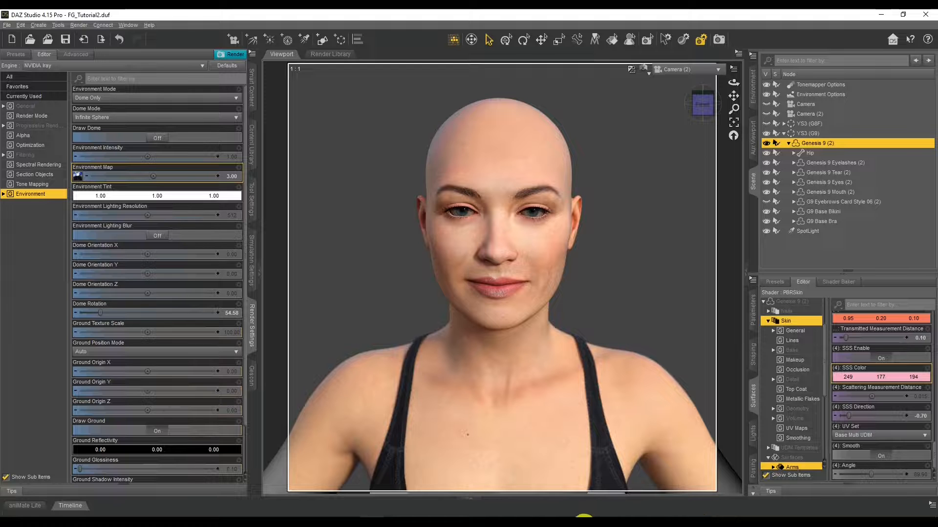
mouse_move(520, 522)
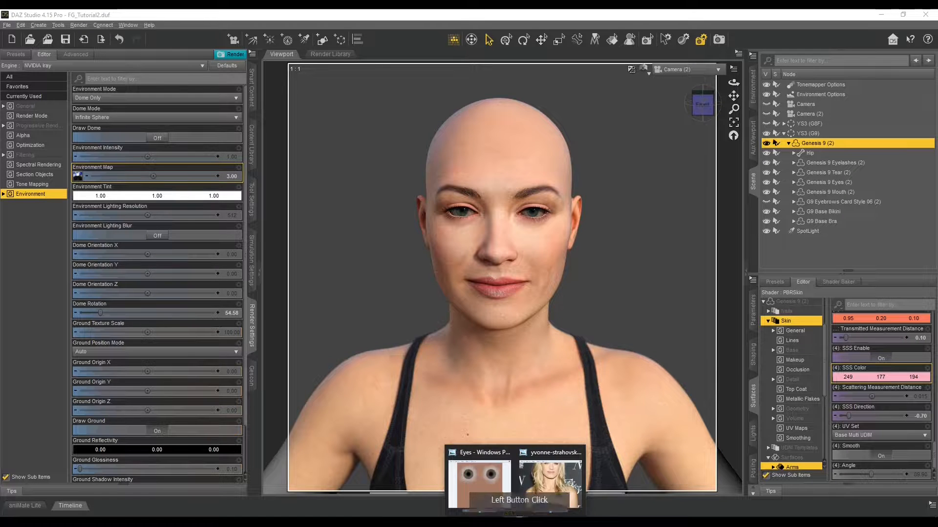
left_click(562, 479)
left_click(226, 227)
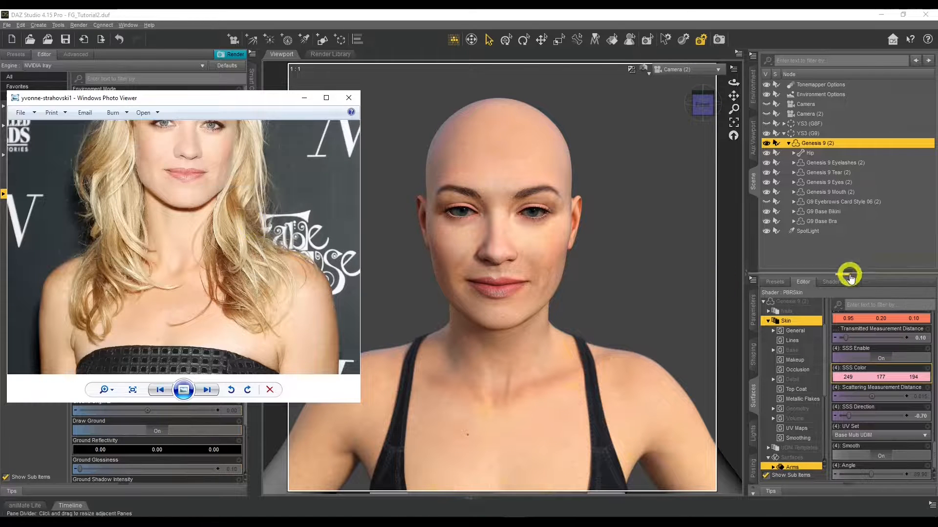
scroll(879, 436, "up", 4)
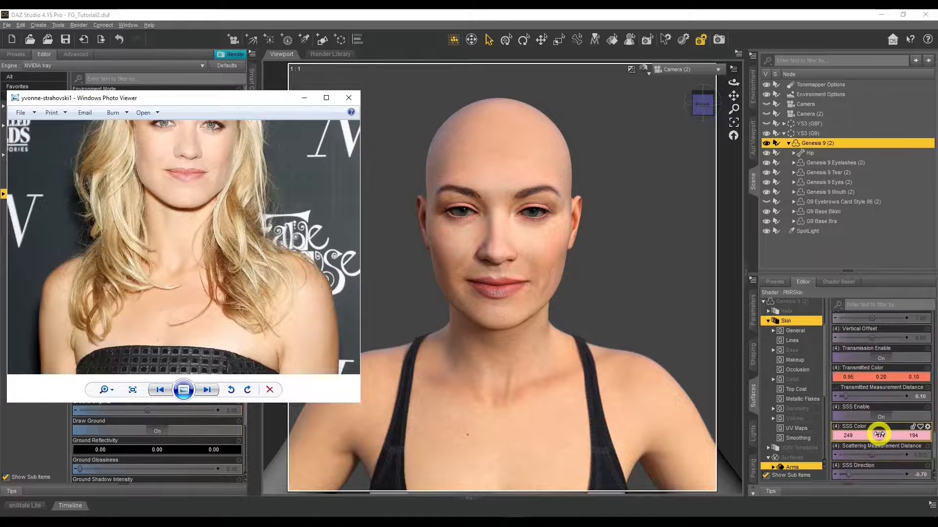
Step: Set the skin's Translucency Weight to 0.78 and compare the figure with the face and shoulders in the reference photo
scroll(878, 436, "up", 8)
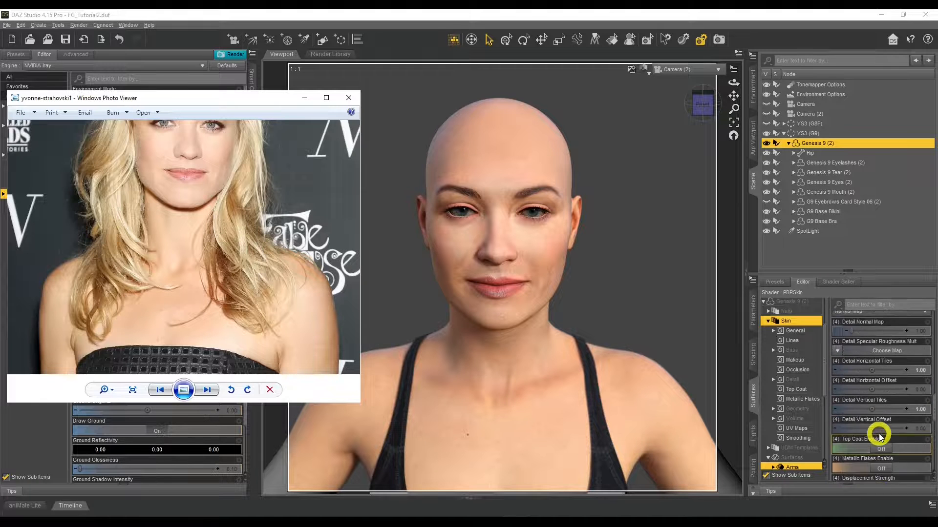
scroll(879, 436, "up", 8)
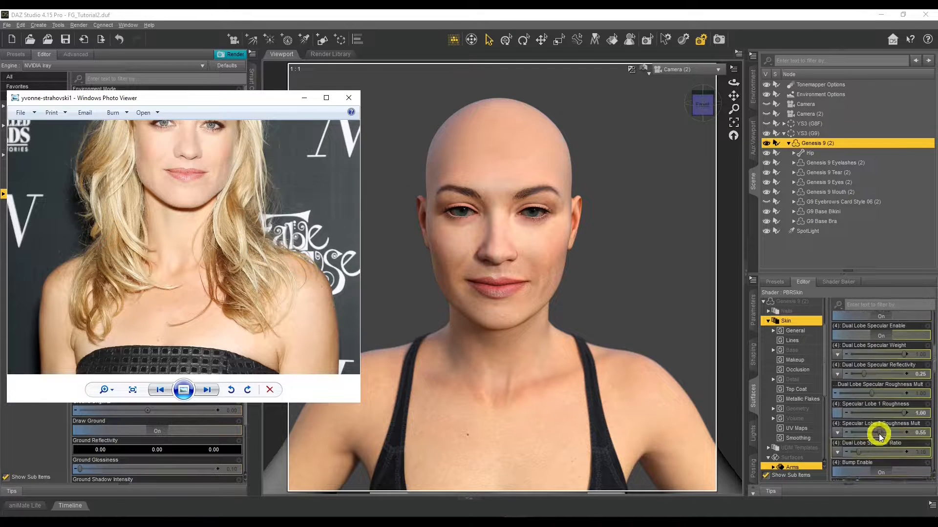
scroll(879, 436, "up", 4)
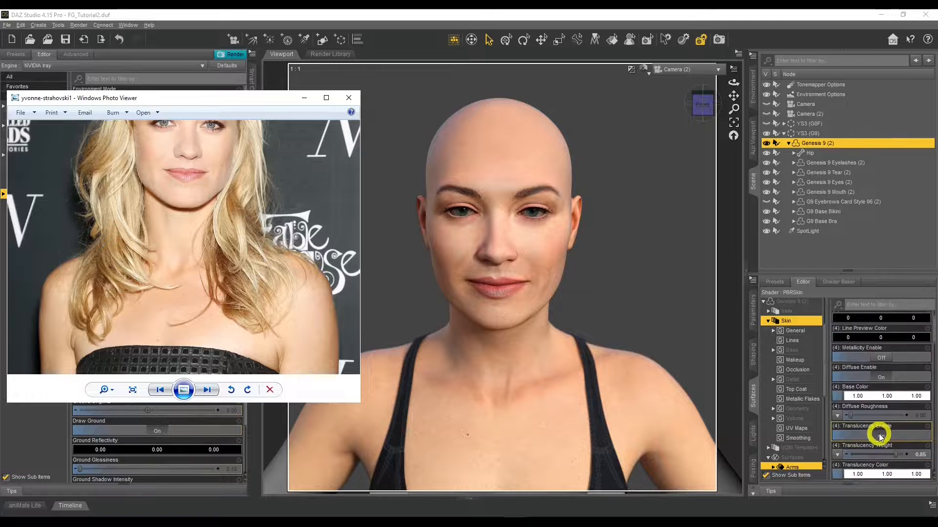
scroll(879, 436, "down", 5)
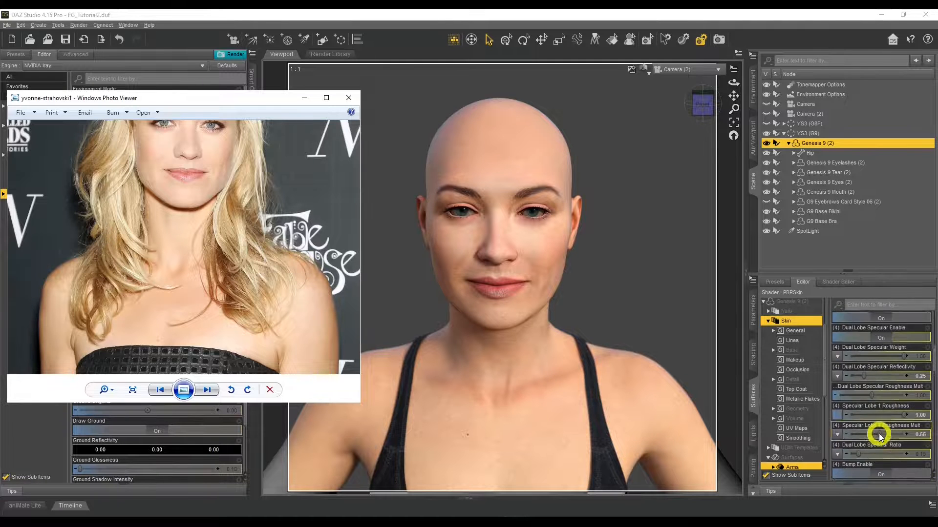
scroll(879, 436, "up", 8)
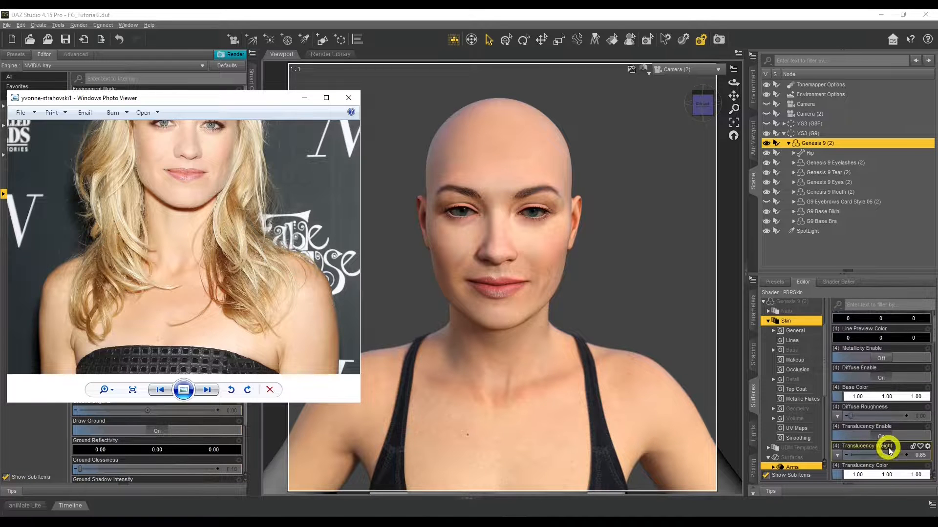
scroll(893, 459, "down", 4)
left_click_drag(894, 395, 866, 396)
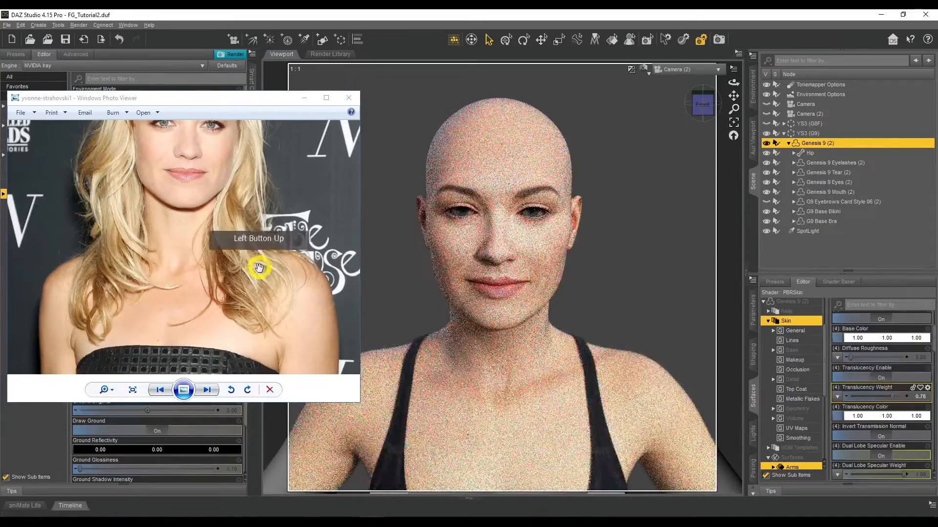
scroll(261, 268, "up", 2)
left_click_drag(241, 184, 233, 303)
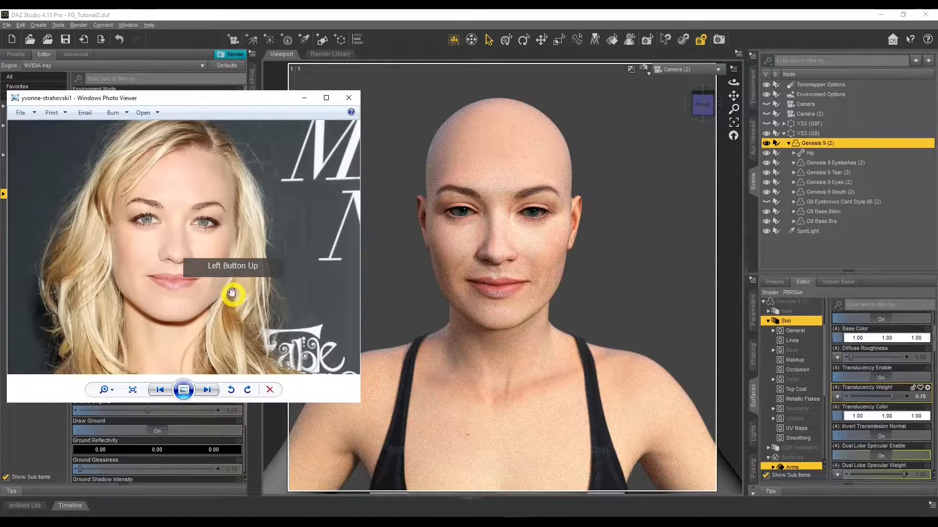
left_click_drag(206, 292, 220, 188)
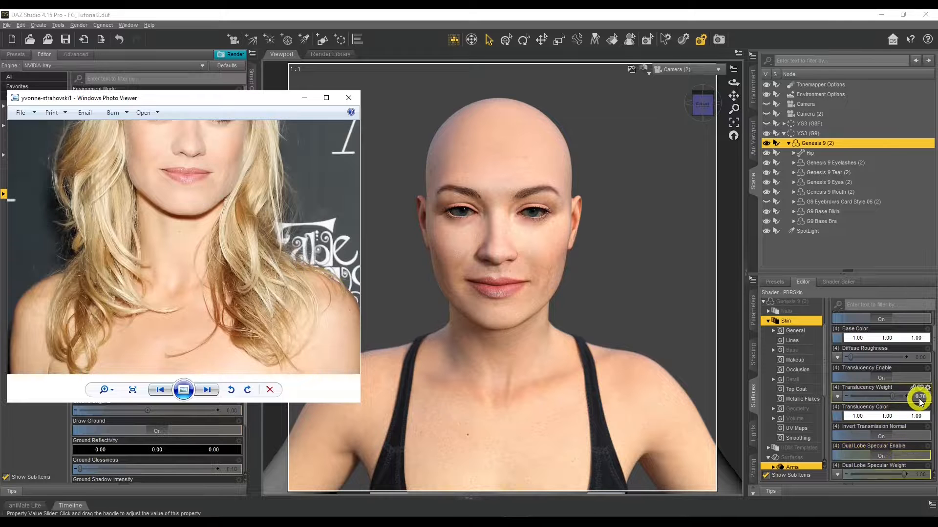
Step: Set the skin's Translucency Color to 0.92, 0.76, 0.52 and compare the figure's skin tone with the reference photo
left_click(873, 420)
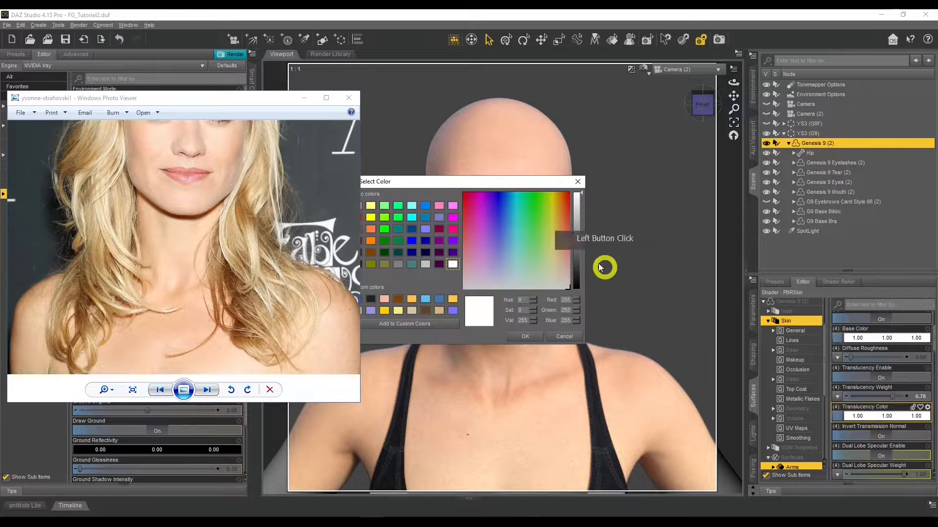
left_click_drag(581, 195, 581, 196)
left_click_drag(559, 267, 560, 268)
left_click(525, 337)
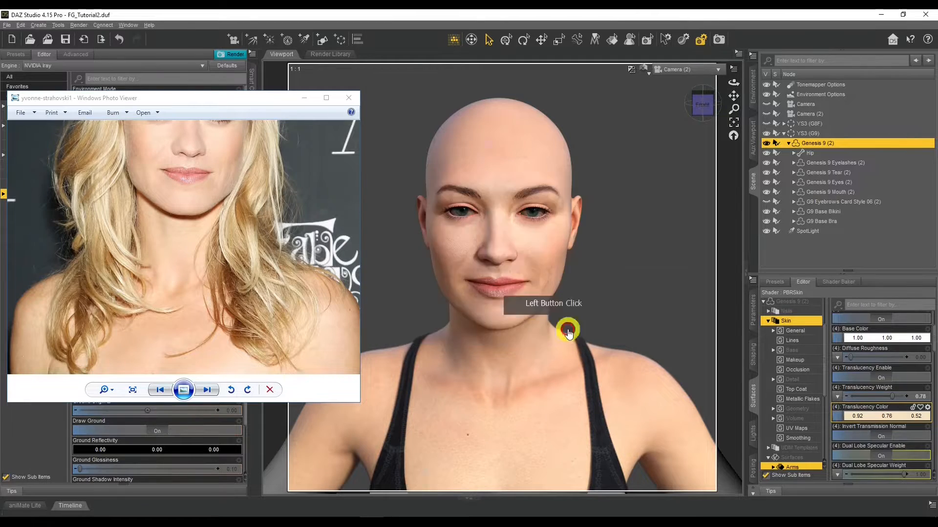
left_click(778, 321)
left_click(858, 416)
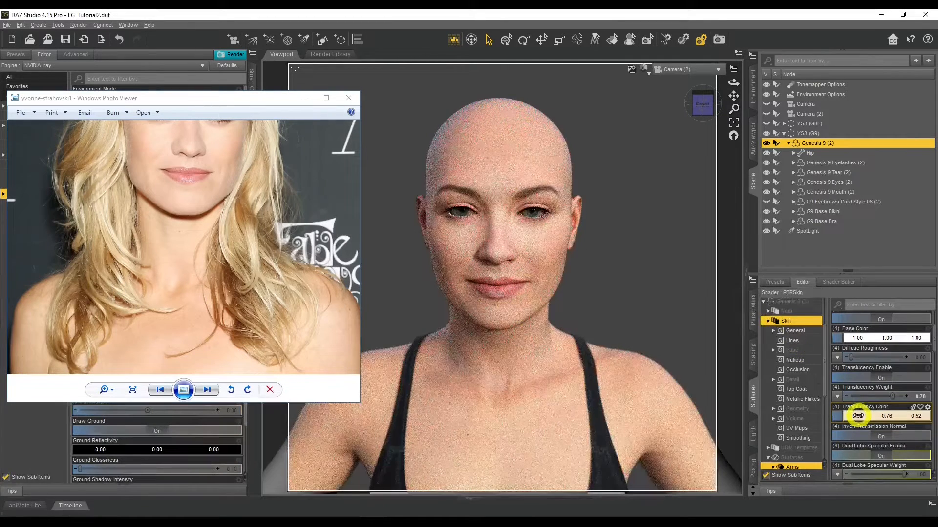
left_click_drag(276, 249, 310, 272)
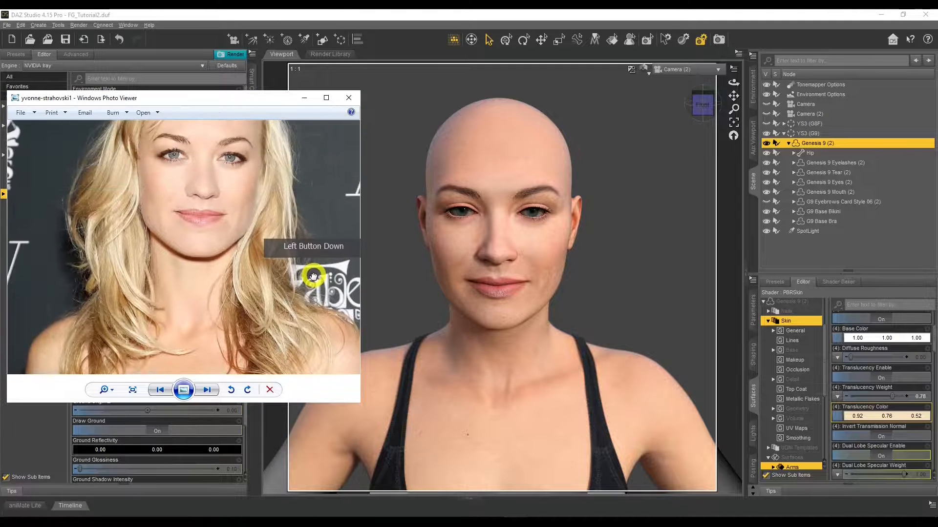
left_click_drag(303, 235, 303, 283)
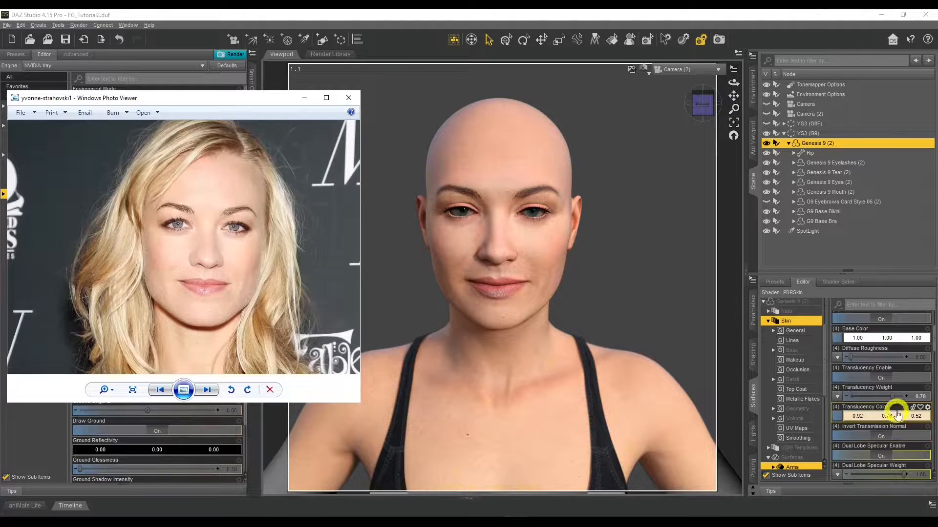
Step: Try a Translucency Weight of 0.70, compare the skin with the photo's shoulders, and set the weight to 0.75
left_click_drag(892, 396, 887, 396)
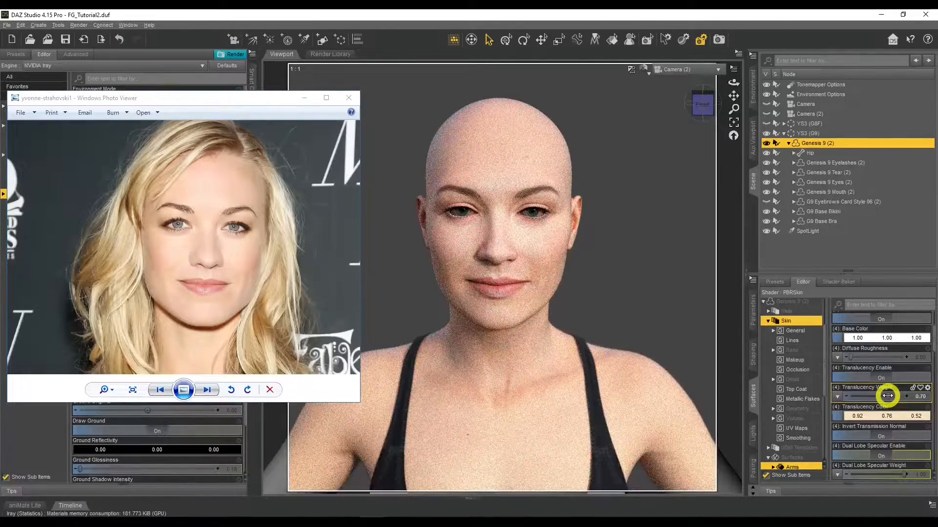
left_click_drag(309, 293, 298, 211)
left_click_drag(330, 307, 314, 256)
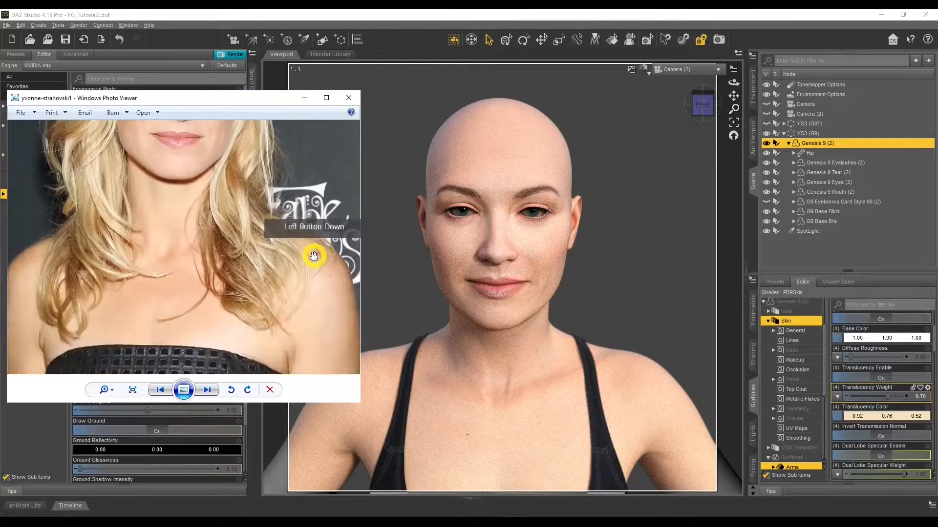
left_click_drag(888, 396, 891, 396)
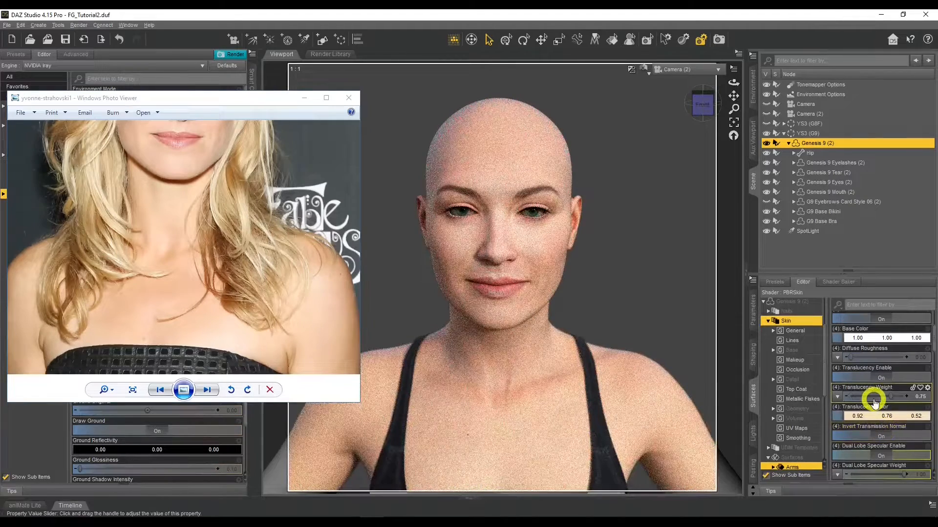
Step: Try a brown Base Color of 0.36, 0.15, 0.030 on the skin and undo it
left_click(869, 340)
left_click(575, 200)
left_click(581, 195)
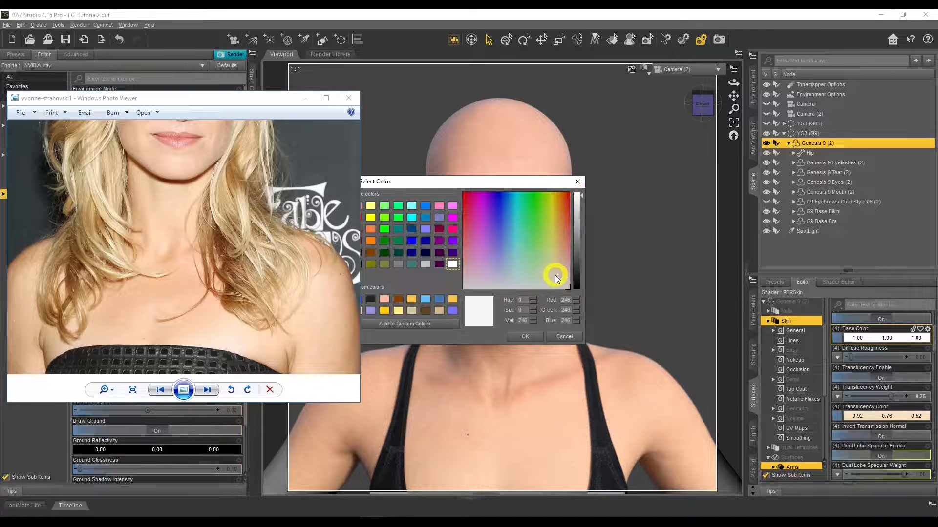
mouse_move(552, 277)
left_mouse_down()
mouse_move(557, 258)
mouse_move(563, 268)
mouse_move(553, 261)
mouse_move(560, 266)
left_mouse_up()
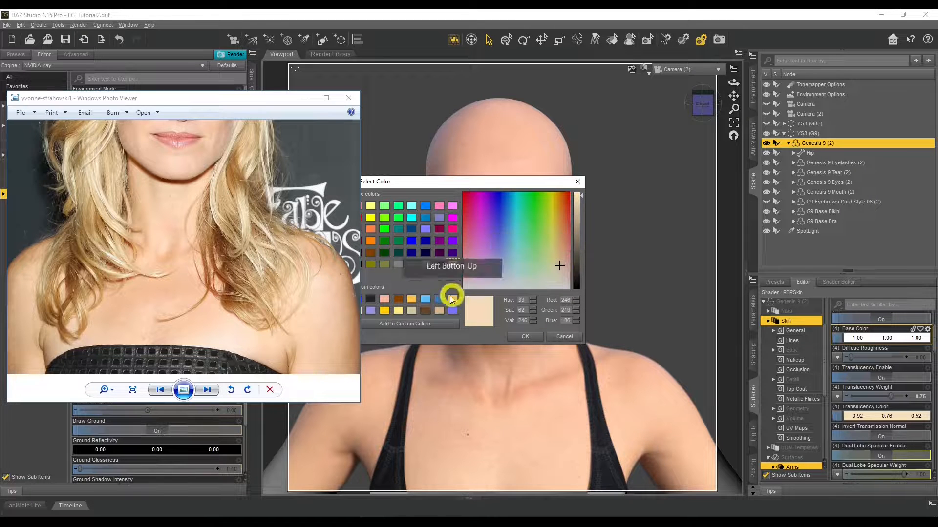
left_click(425, 310)
left_click(570, 263)
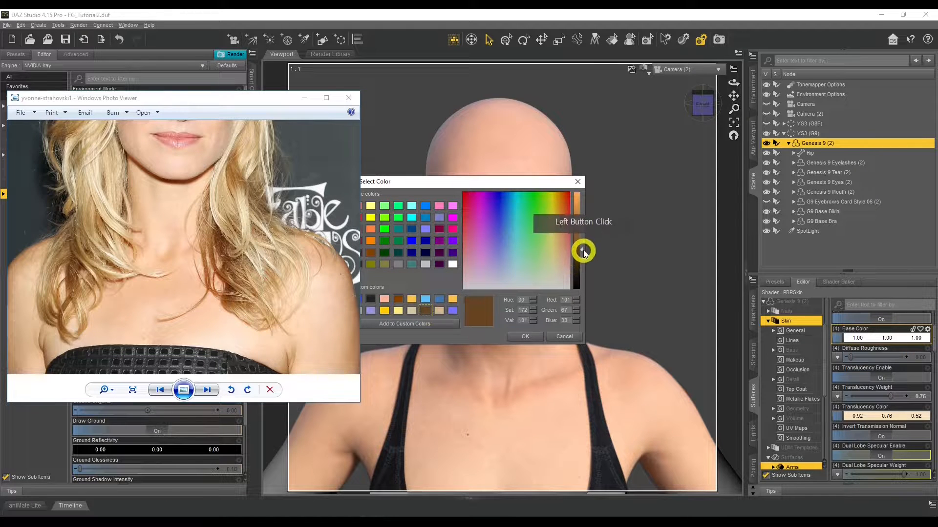
mouse_move(583, 252)
left_mouse_down()
mouse_move(580, 203)
mouse_move(577, 256)
left_mouse_up()
left_click(531, 337)
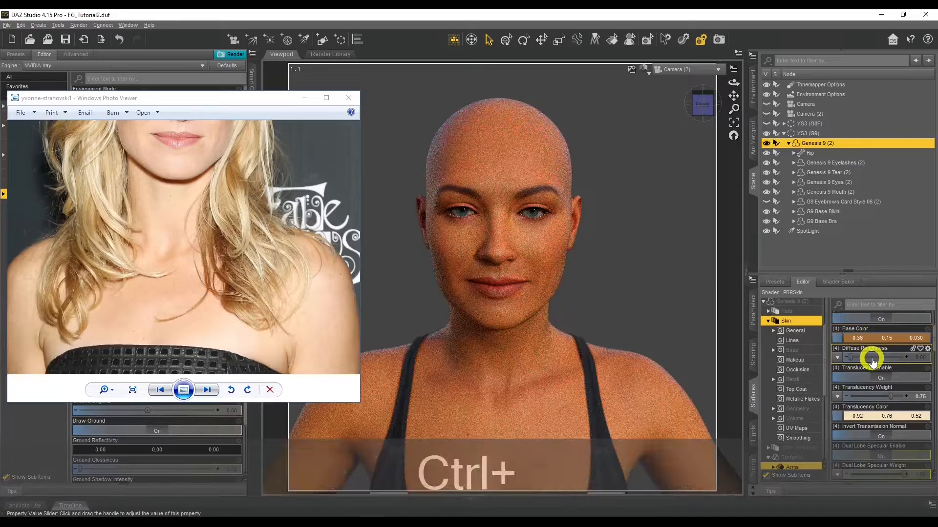
key("ctrl+z")
Step: Set the skin's Base Color to a light peach of 0.92, 0.71, 0.50
left_click(871, 339)
left_click_drag(586, 204, 581, 195)
left_click_drag(555, 276, 560, 265)
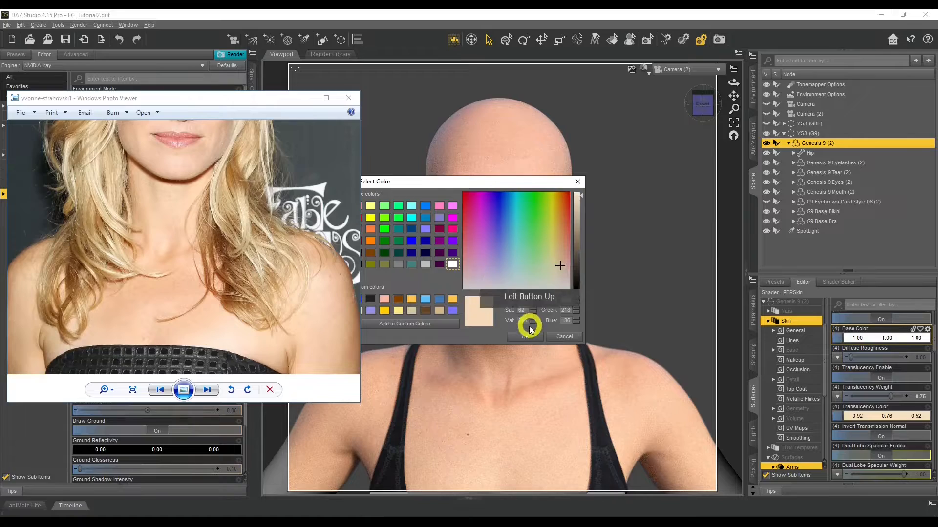
left_click(524, 337)
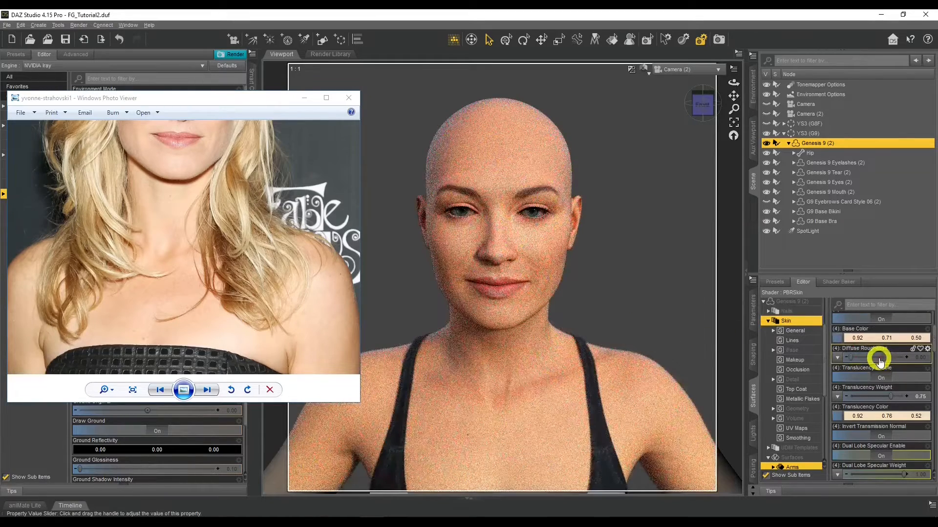
Step: Reduce the saturation of the skin's Base Color to reach 0.92, 0.82, 0.71
left_click(864, 337)
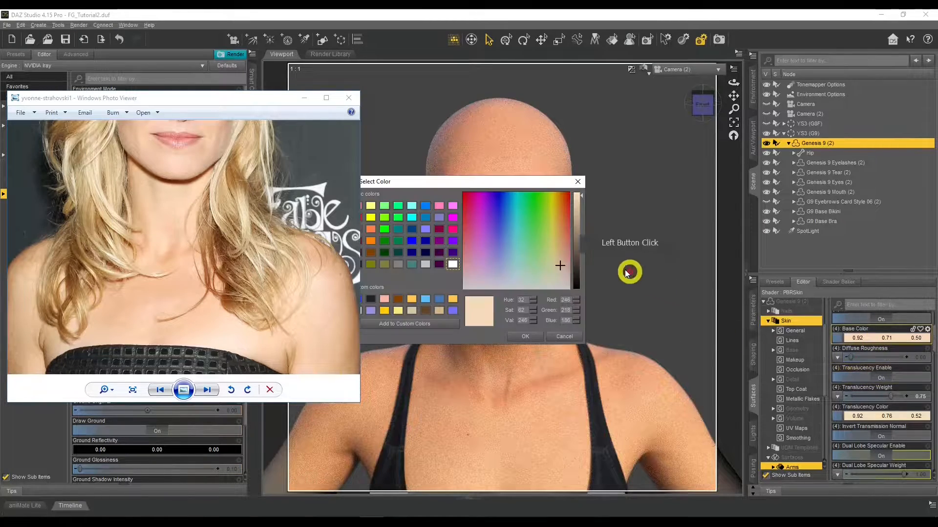
left_click(533, 313)
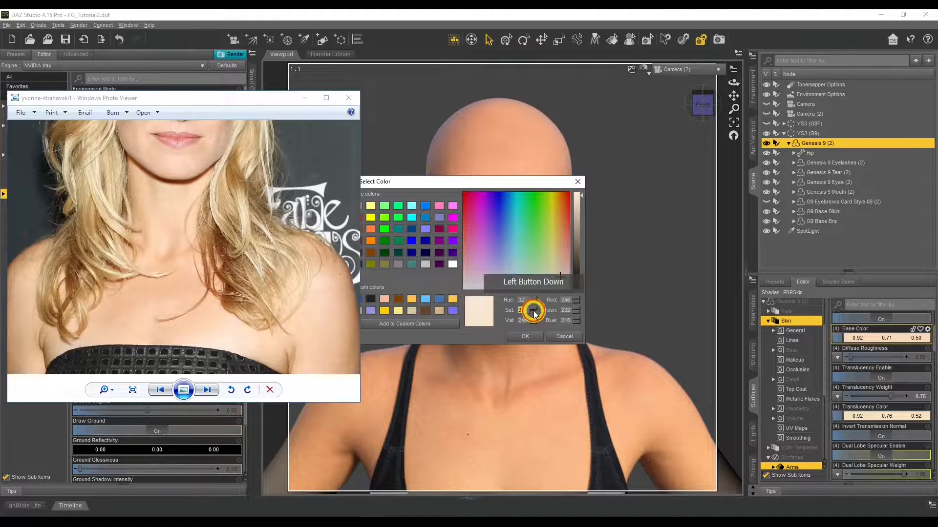
left_click(531, 337)
left_click(925, 342)
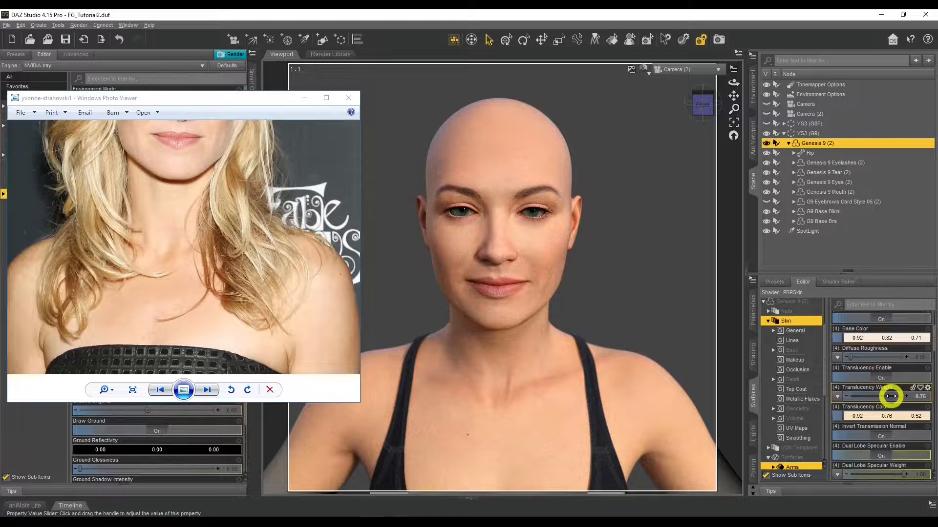
Step: Set the skin's Translucency Weight to 0.65 and compare the figure's face and neck with the reference photo
left_click_drag(891, 397, 885, 396)
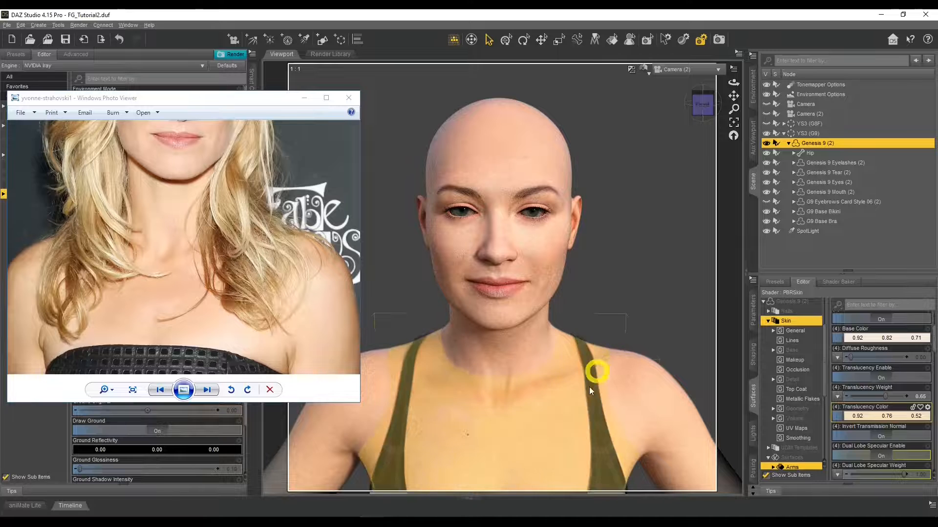
left_click_drag(194, 202, 198, 336)
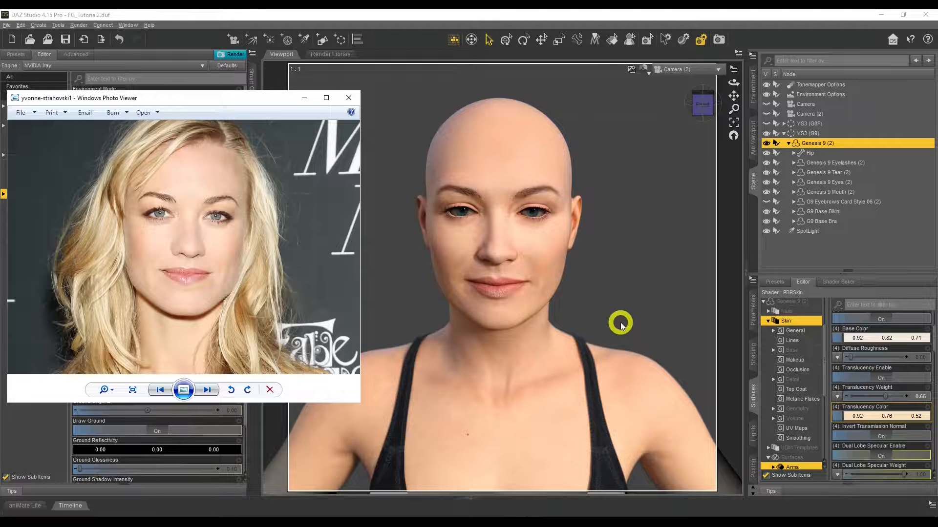
left_click_drag(255, 318, 250, 277)
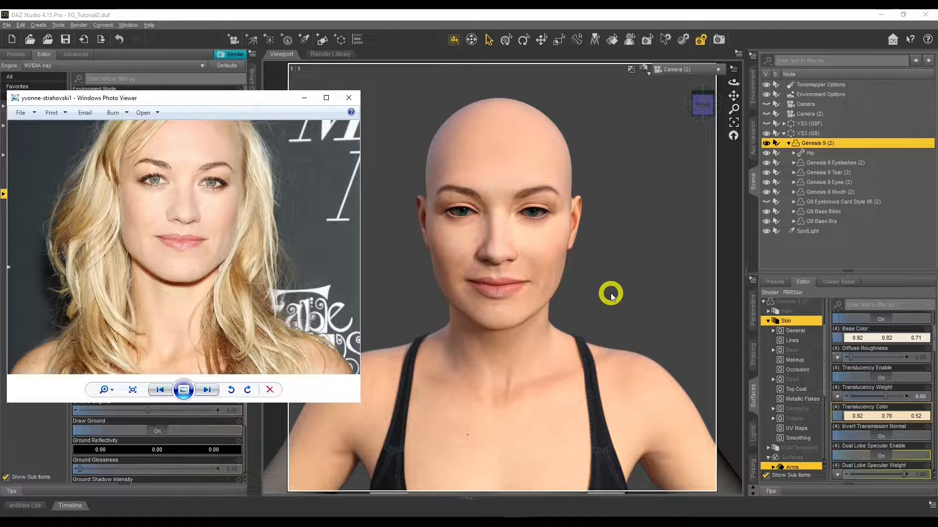
left_click_drag(267, 224, 275, 258)
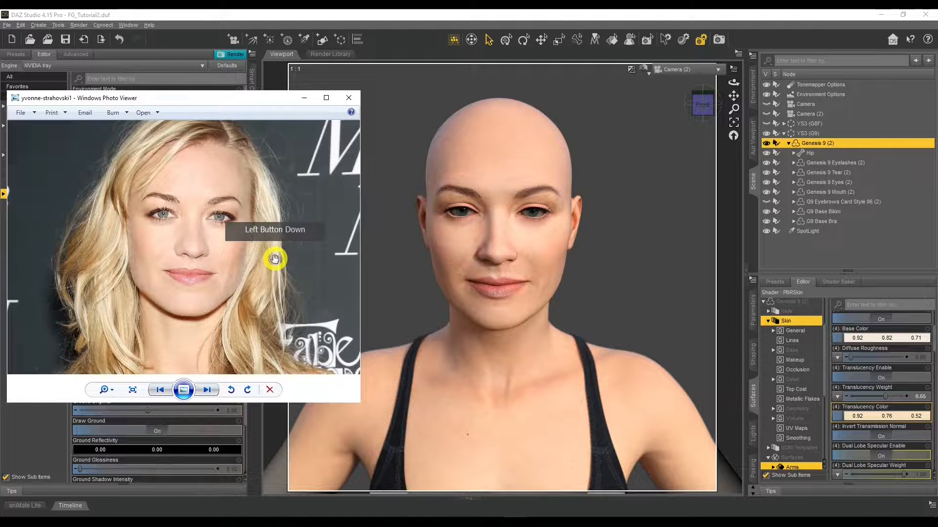